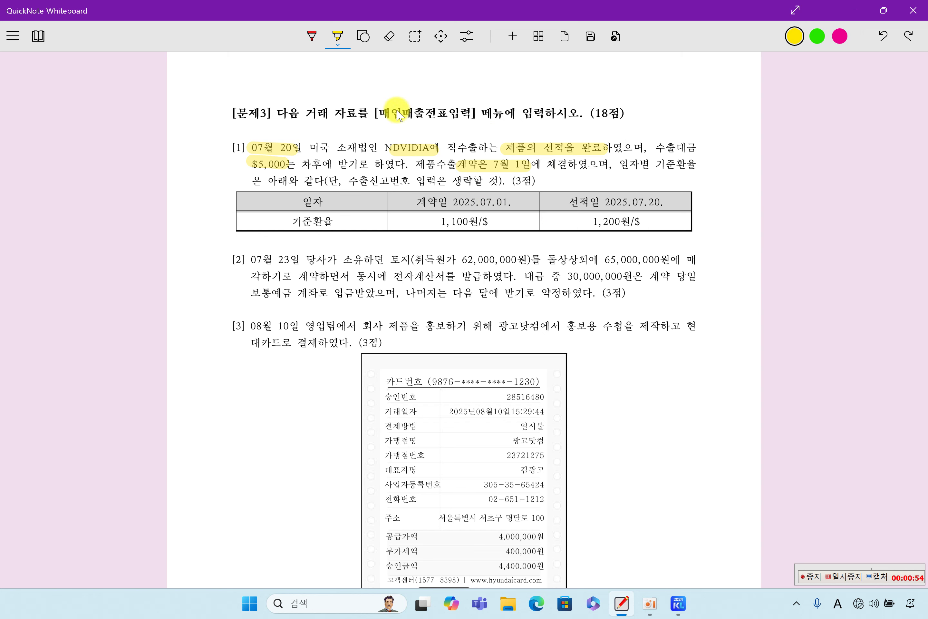
Step: In red pen on question 1, cross out the July 1 contract date and 1,100원/$ rate, circle the 1,200원/$ shipping-date rate, and underline 차후에 받기로
left_click(313, 38)
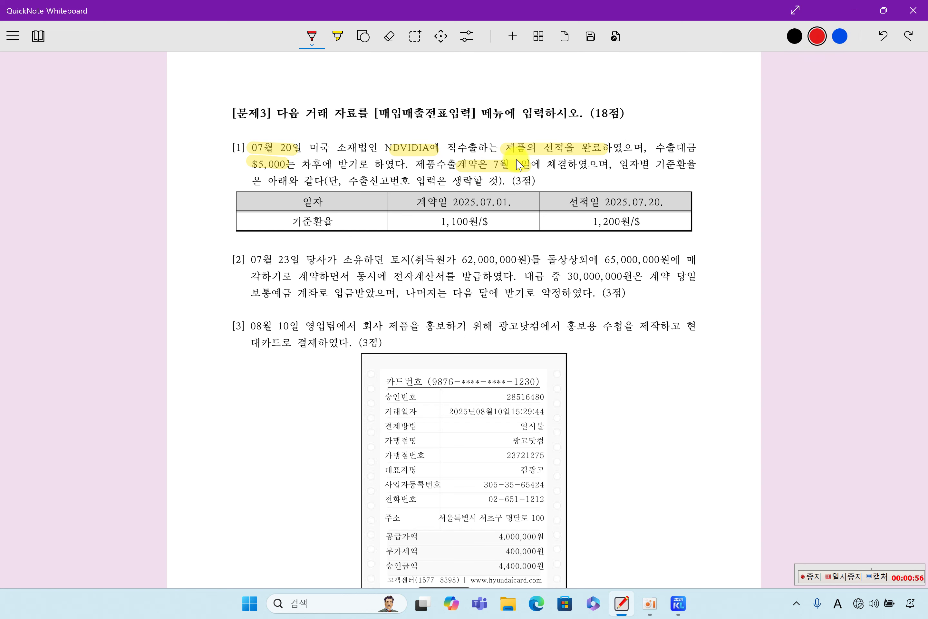
left_click_drag(494, 163, 512, 171)
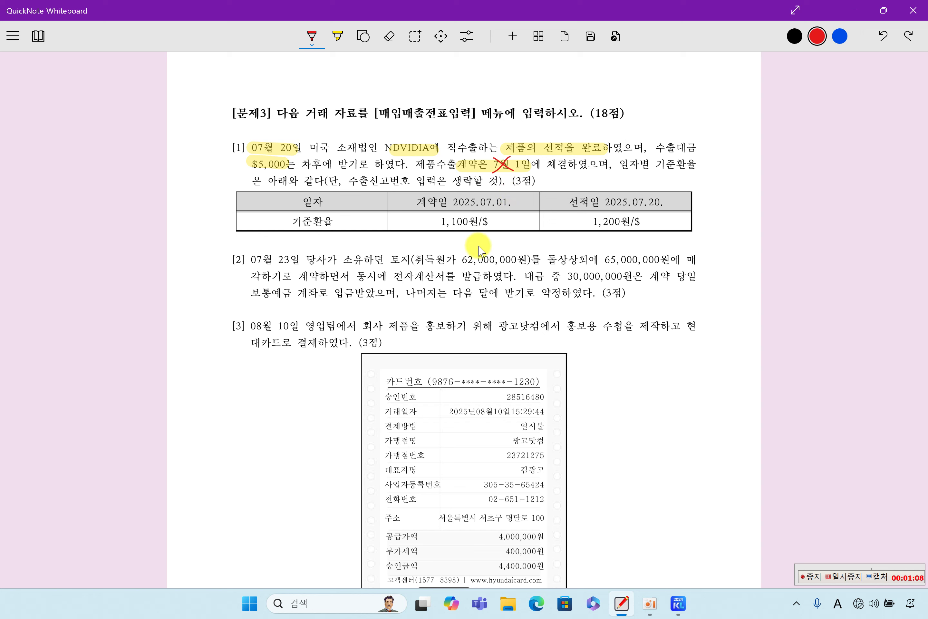
left_click_drag(485, 196, 454, 236)
mouse_move(583, 196)
left_mouse_down()
mouse_move(561, 219)
mouse_move(659, 193)
mouse_move(587, 196)
left_mouse_up()
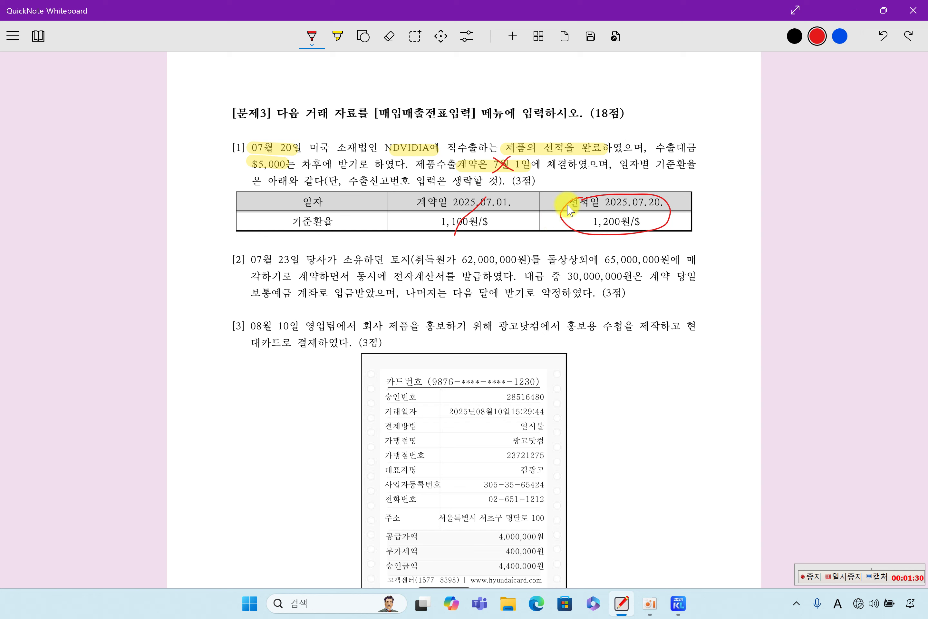
left_click_drag(305, 171, 370, 171)
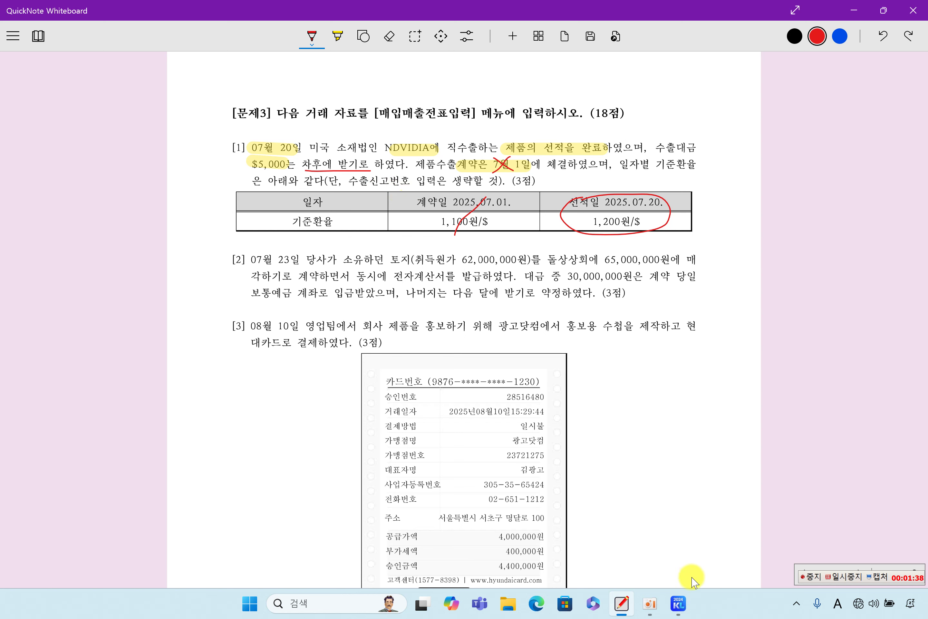
Step: Switch to the KcLep accounting program, open 매입매출전표입력, and set the voucher date to July 20
left_click(677, 604)
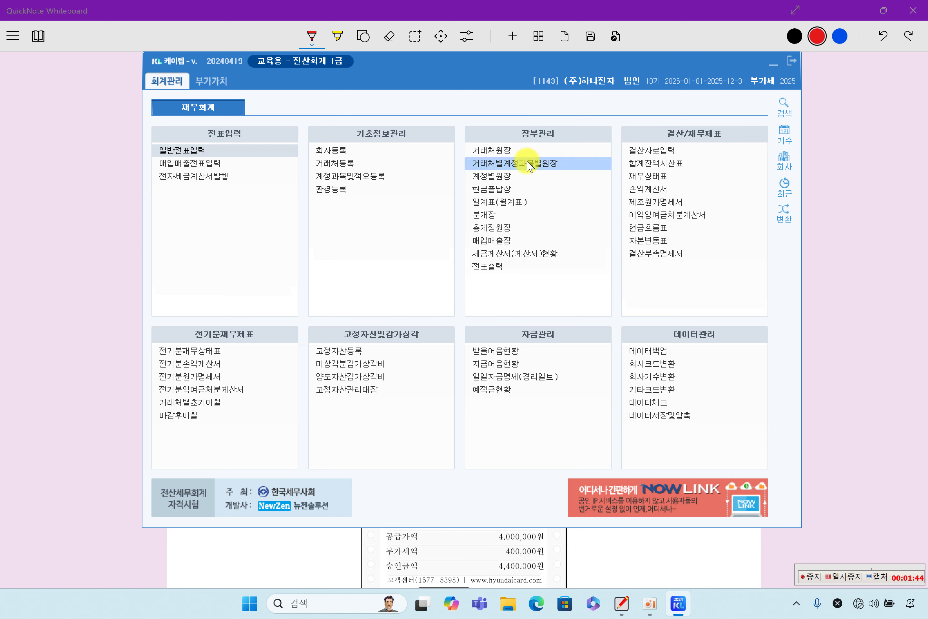
left_click(206, 164)
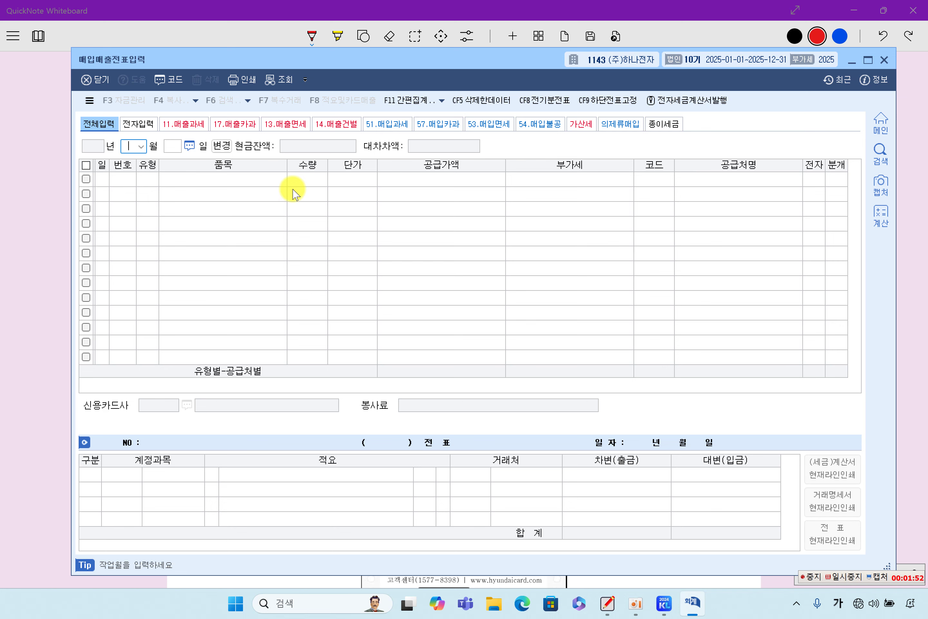
type("07")
key("Return")
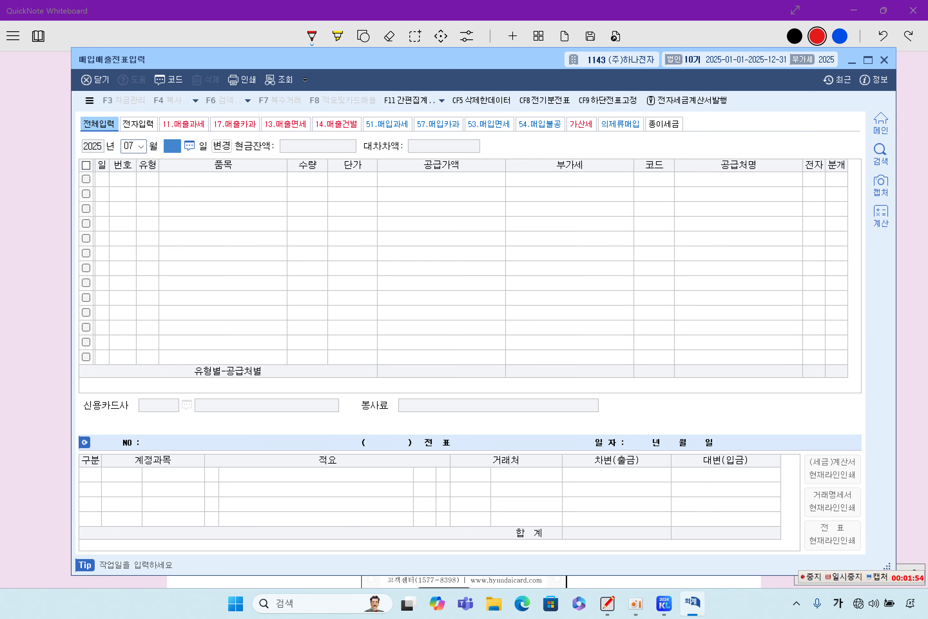
type("20")
key("Return")
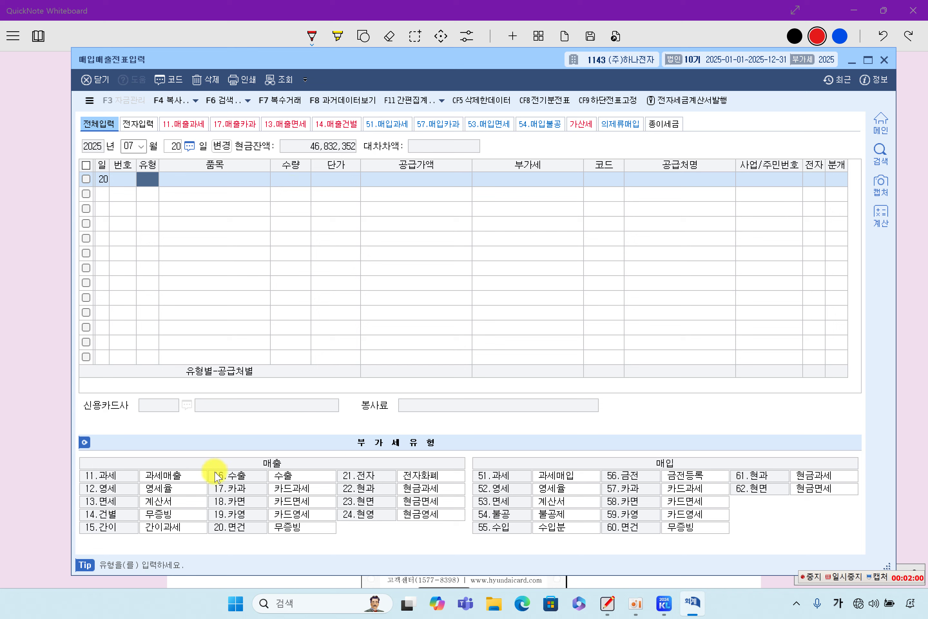
Step: Enter a sales line of type 16 (수출) with item 제품 and a supply value of 6,000,000
type("16")
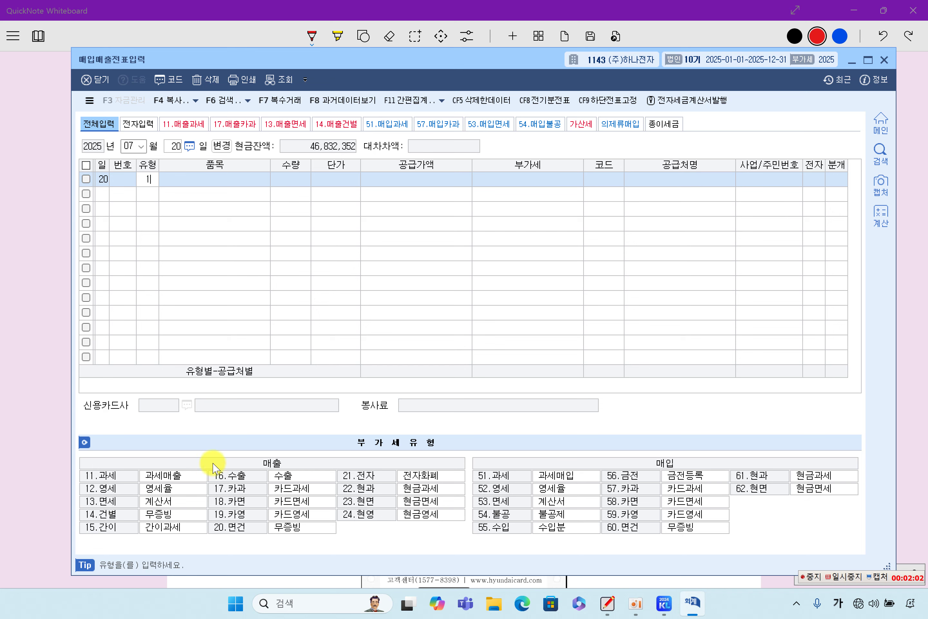
key("Return")
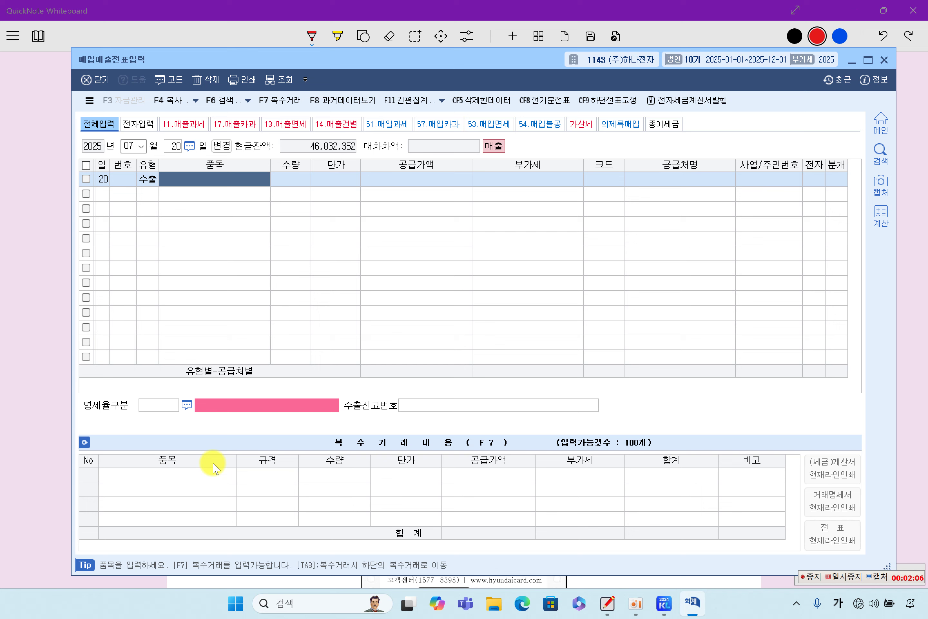
type("제품")
key("Return")
key("Return")
key("Return")
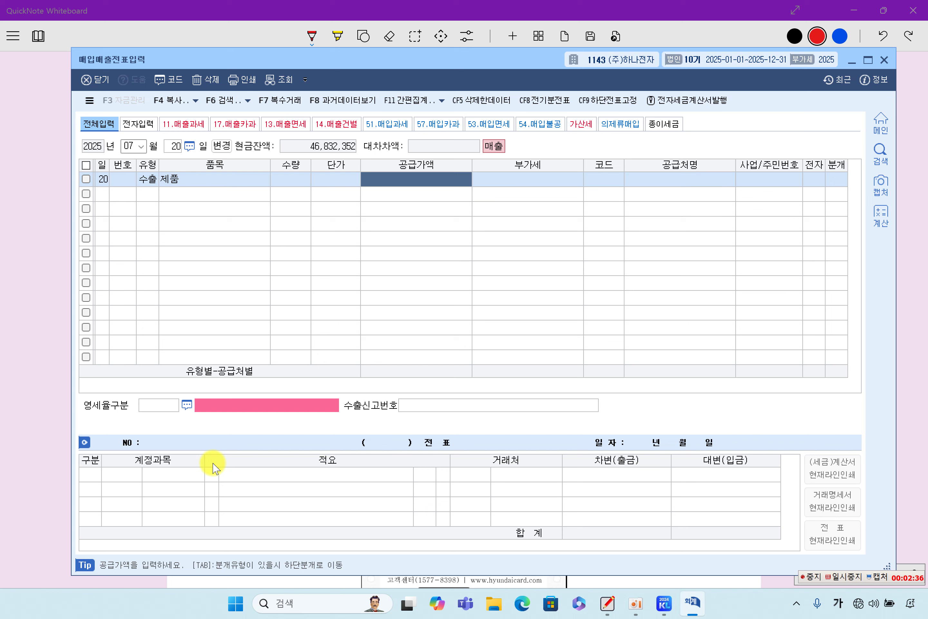
type("6000000")
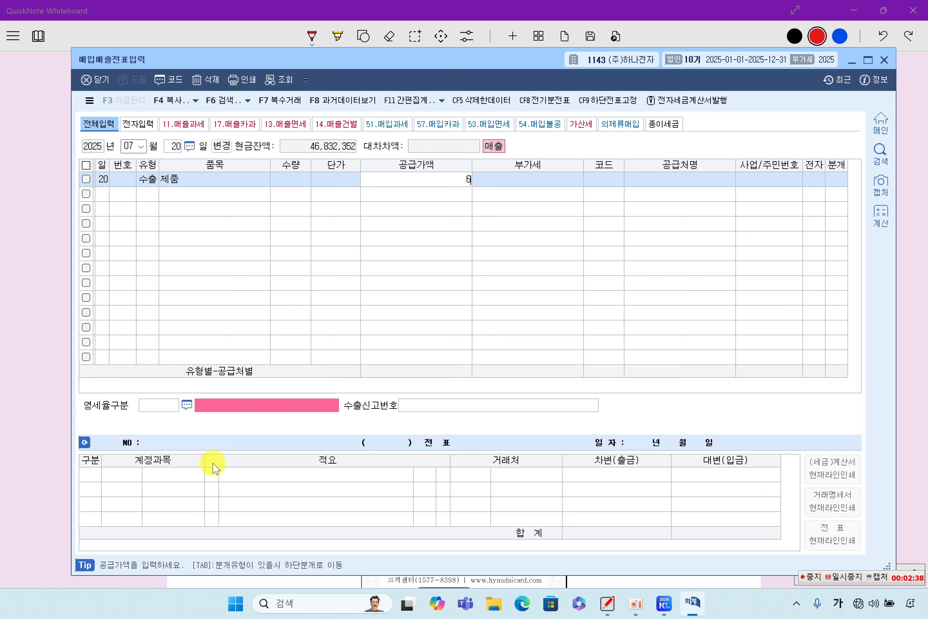
key("Return")
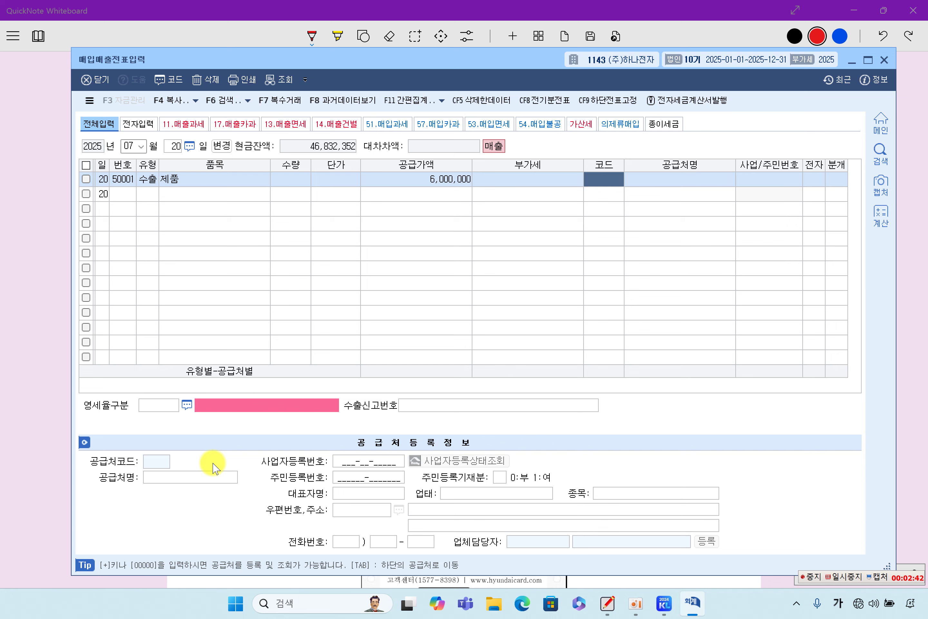
Step: Look up and assign NDVIDIA as the trading partner of the export line
key("F2")
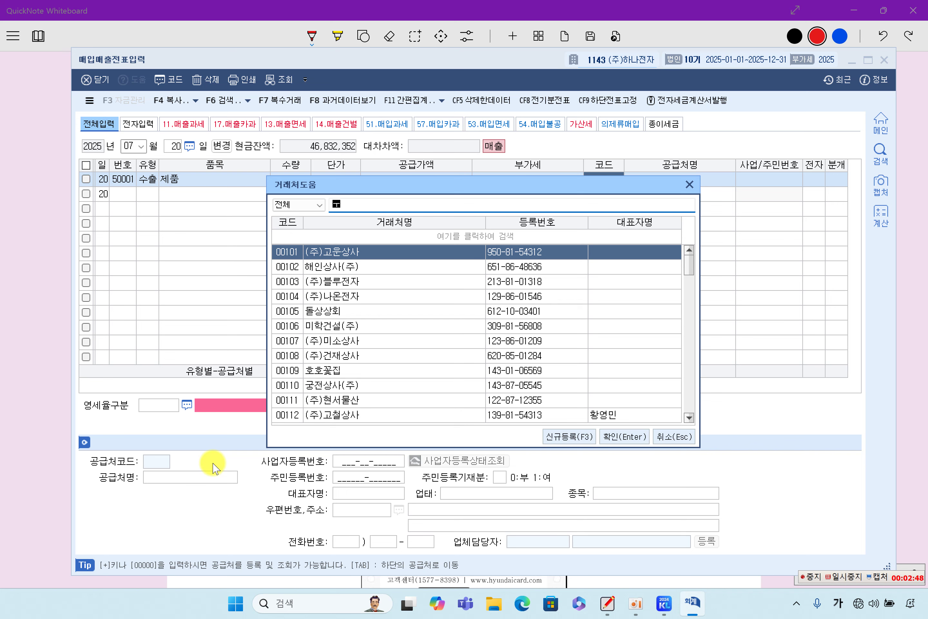
key("Hangul")
type("N")
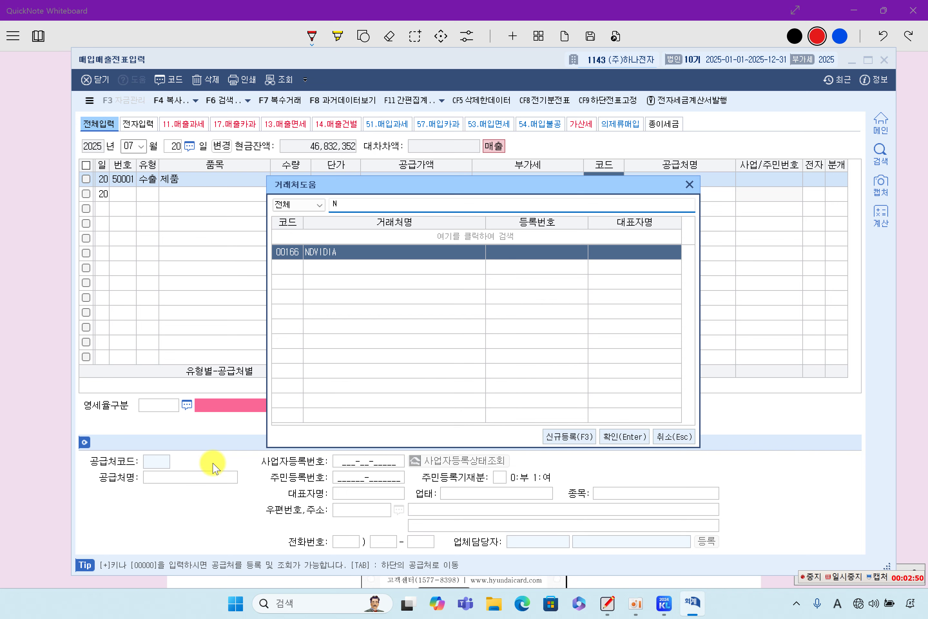
key("Return")
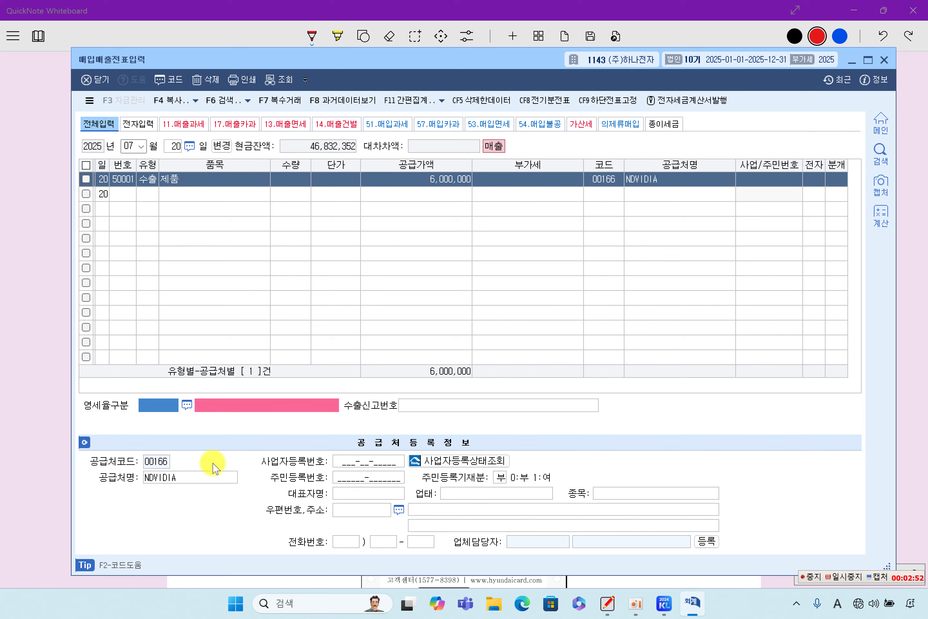
Step: Set the zero-rate classification to 1 직접수출(대행수출 포함) and leave the export declaration number blank
key("F2")
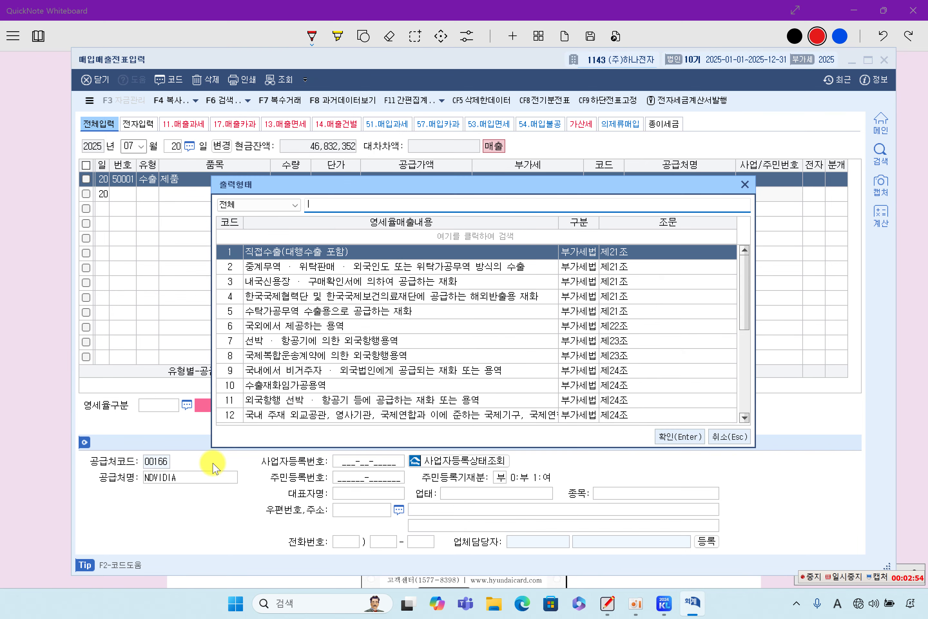
double_click(282, 252)
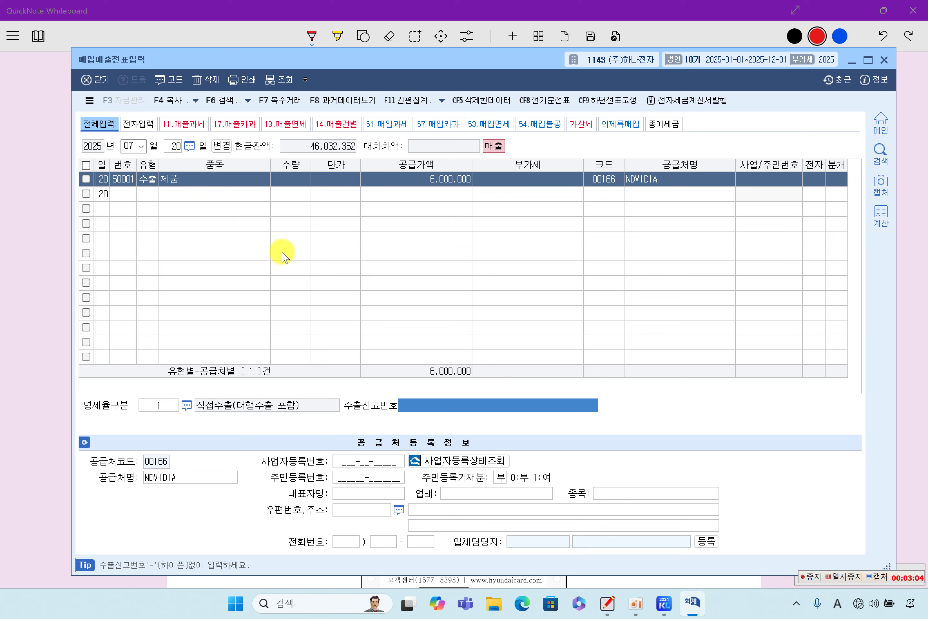
key("Return")
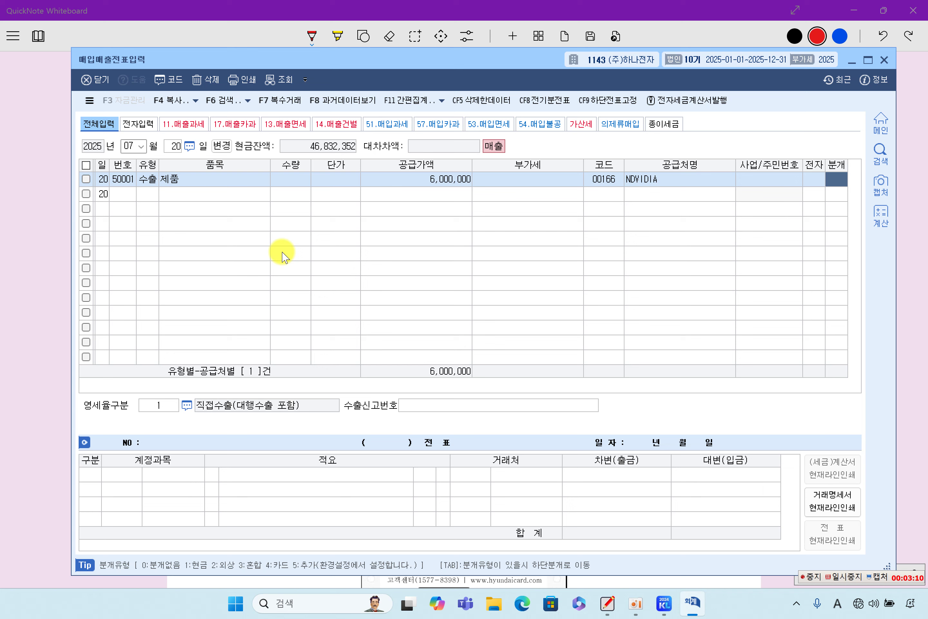
Step: Set the journal type to 2 (외상), check the debit and credit amounts, complete the voucher, and reselect its entry
type("2")
key("Return")
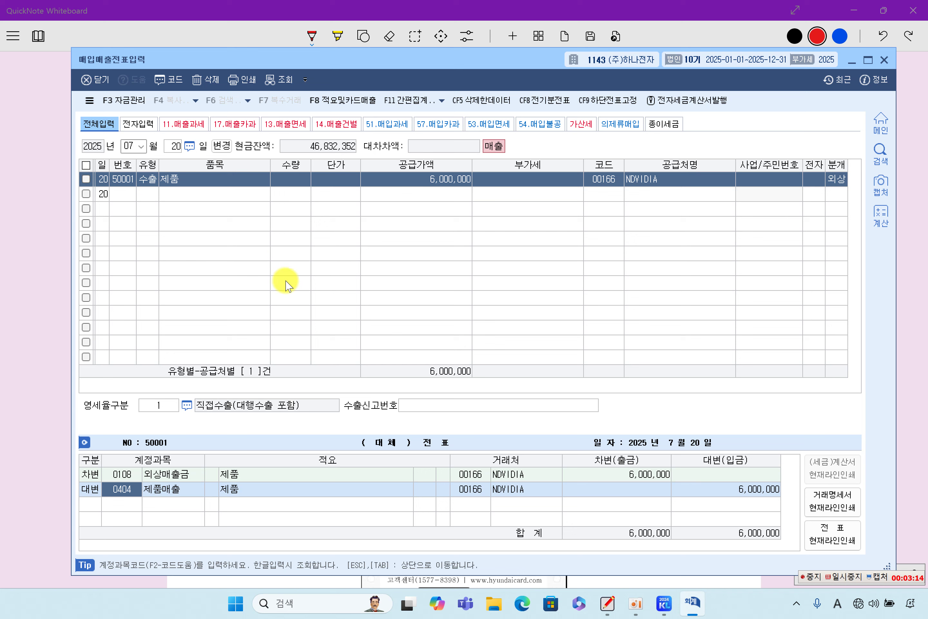
left_click(747, 494)
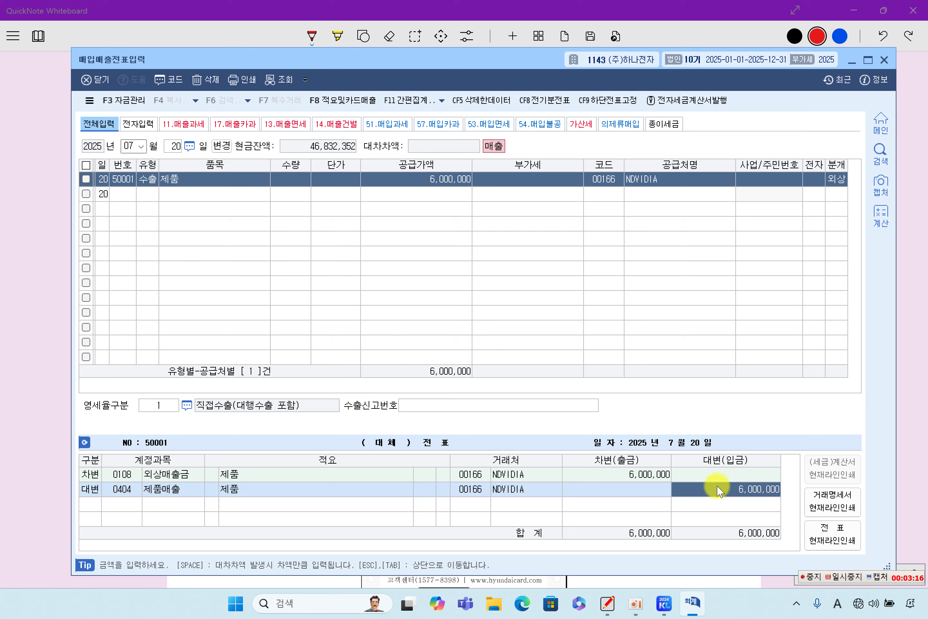
left_click(635, 475)
left_click(711, 494)
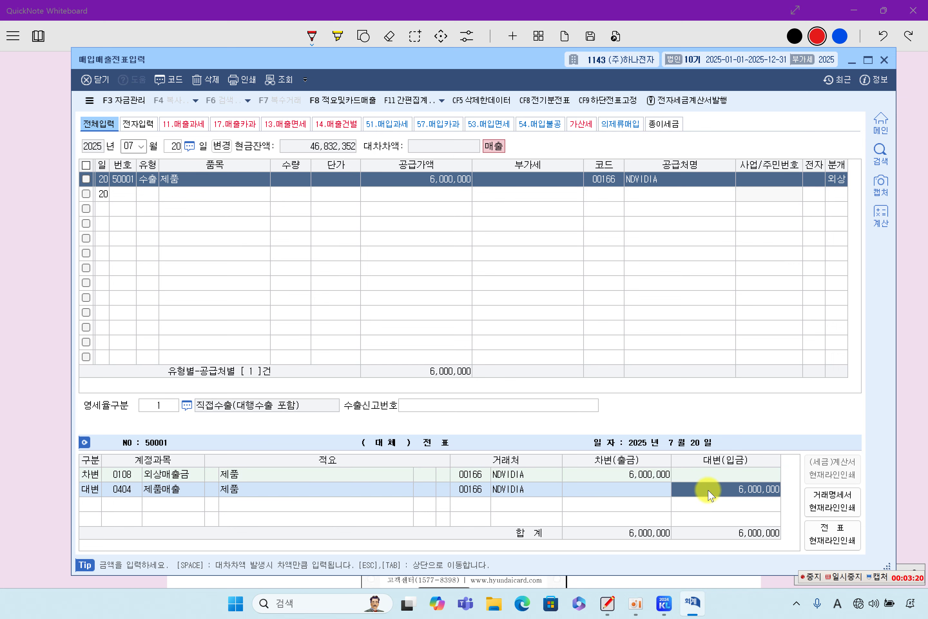
key("Return")
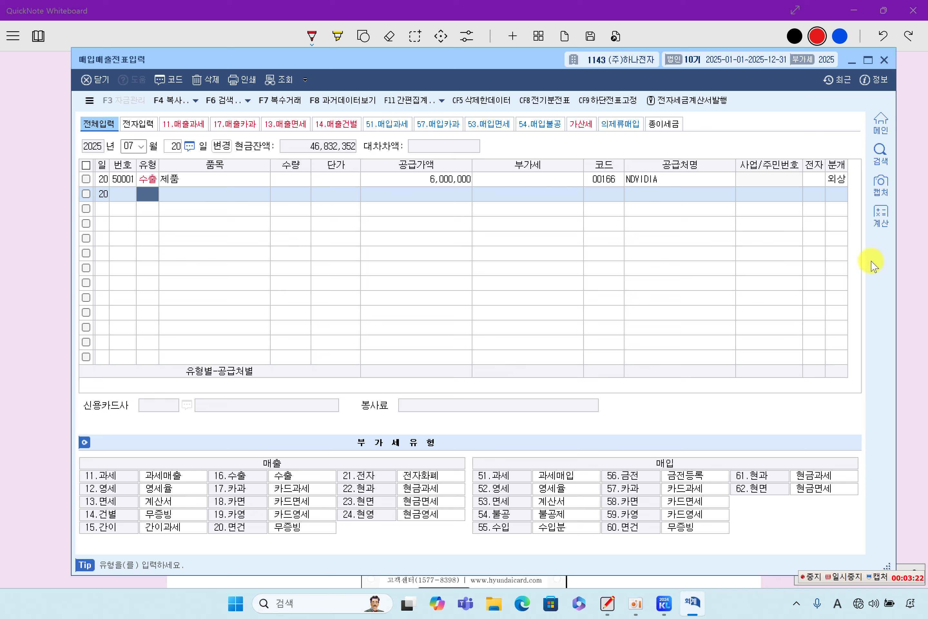
left_click(840, 182)
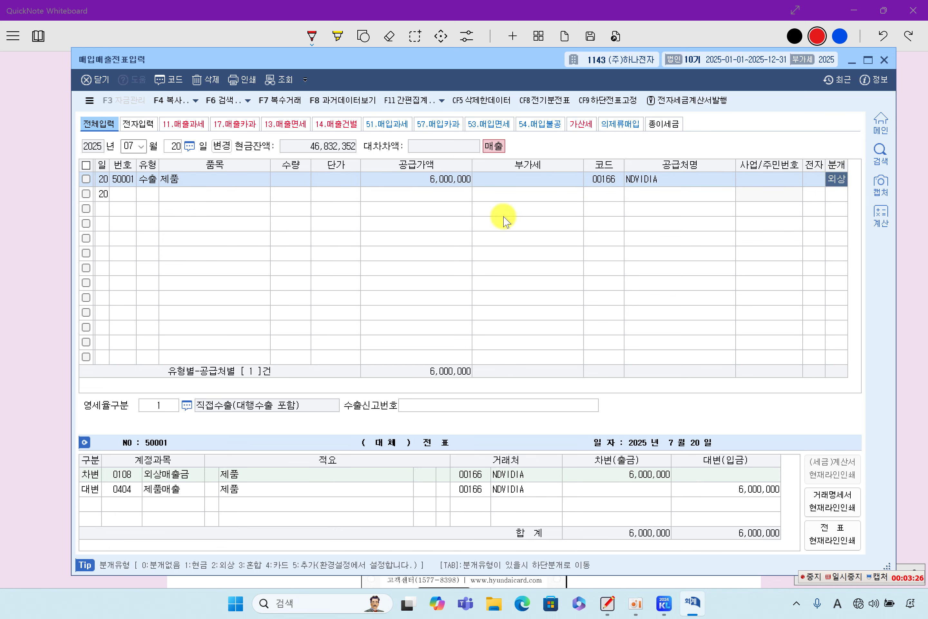
Step: Switch to QuickNote Whiteboard and highlight question 2's key facts in yellow: land, 돌상상회, sale price, 전자계산서, the deposit and the remaining balance
left_click(31, 251)
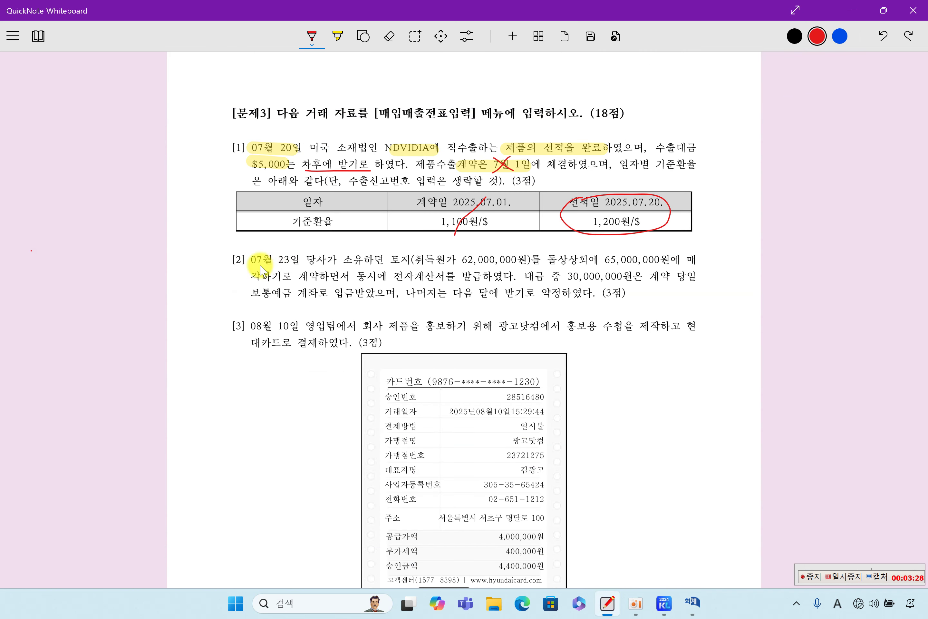
left_click(339, 48)
left_click_drag(308, 259, 680, 266)
left_click_drag(253, 276, 475, 280)
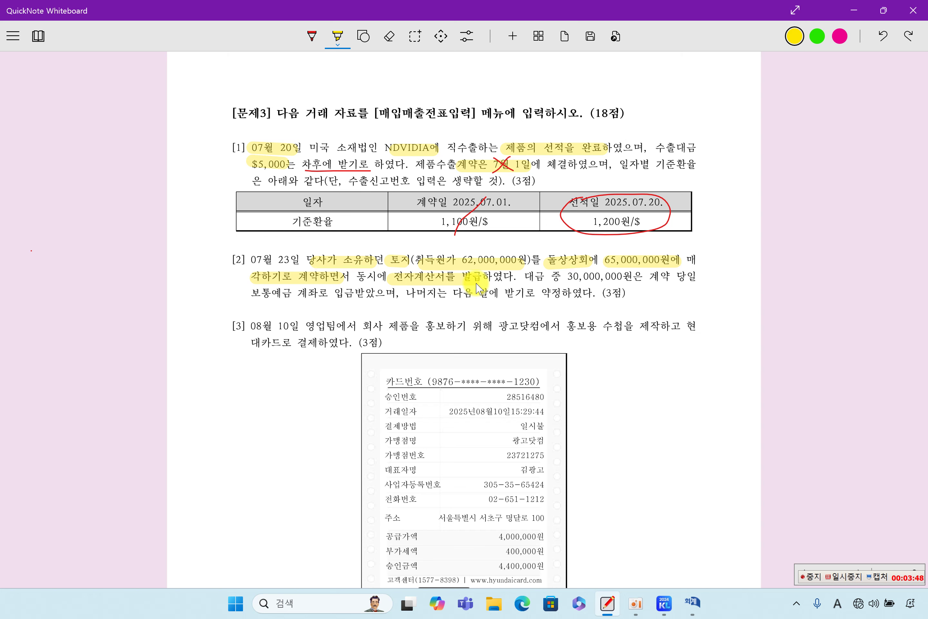
left_click_drag(381, 282, 475, 282)
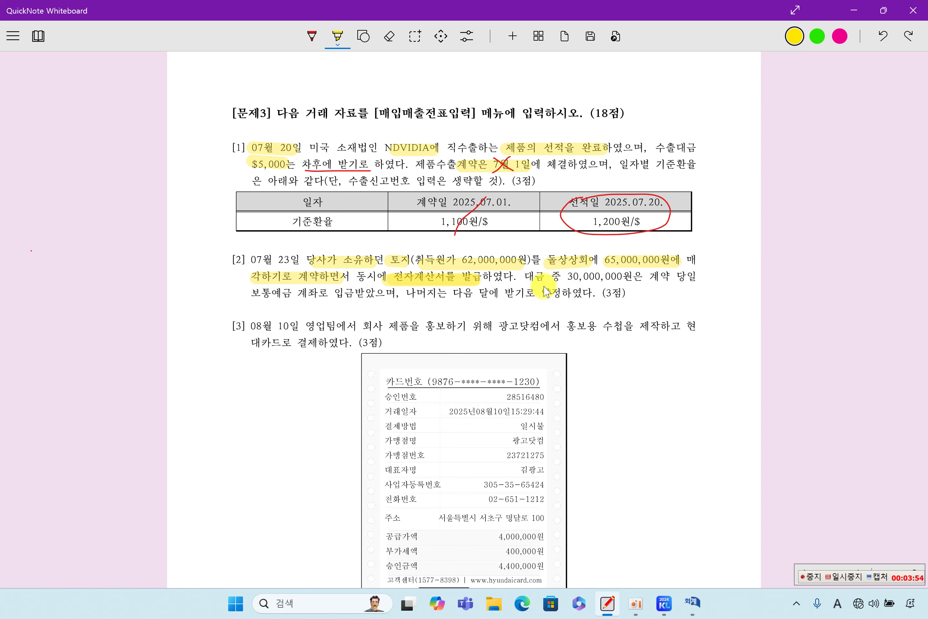
left_click_drag(567, 276, 641, 276)
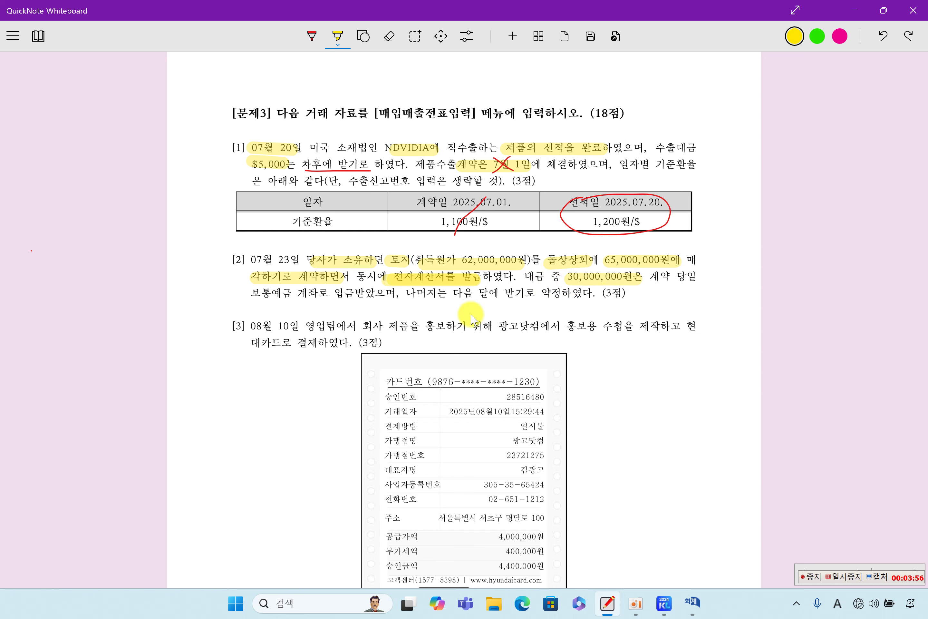
left_click_drag(253, 298, 346, 296)
left_click_drag(405, 296, 562, 299)
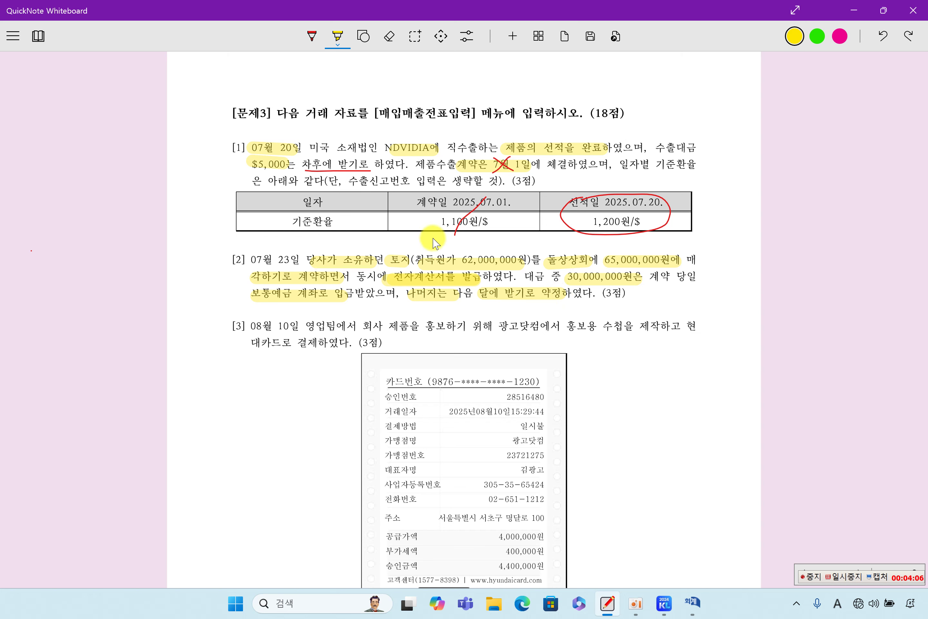
Step: In red pen on question 2, circle 토지 and underline it, the 62,000,000 cost, the 65,000,000 price and 전자계산서
left_click(312, 37)
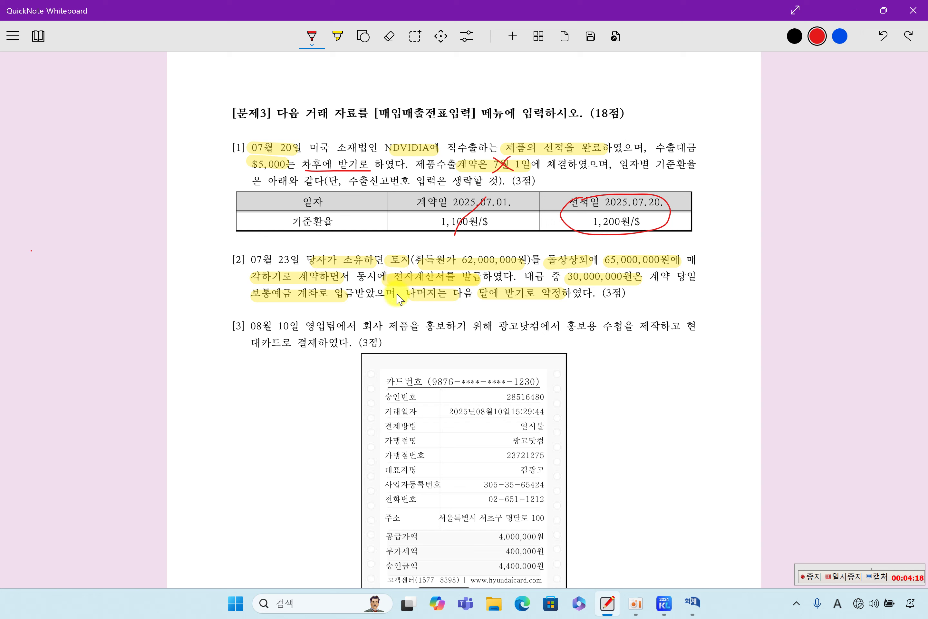
left_click_drag(377, 272, 405, 273)
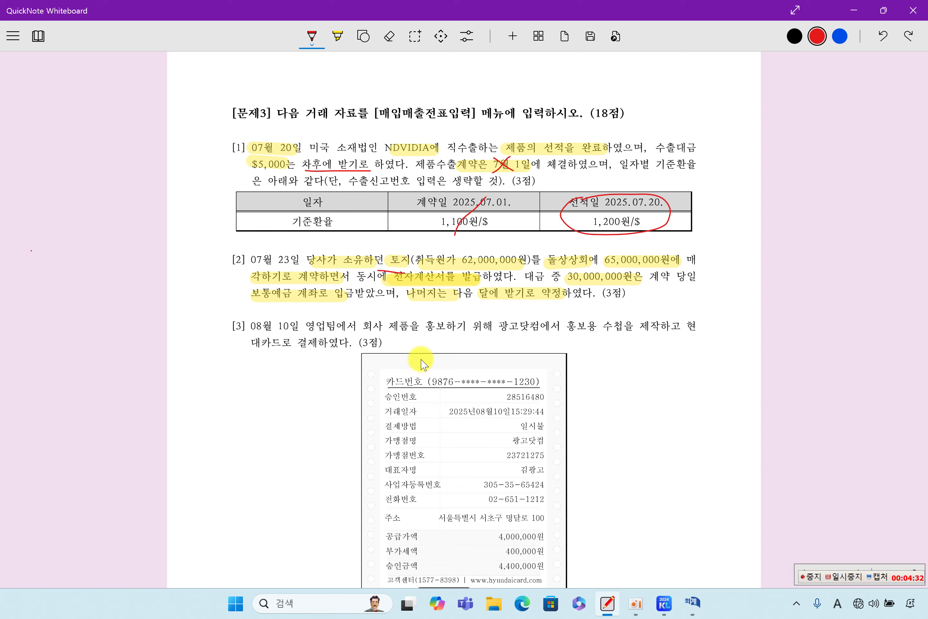
mouse_move(377, 254)
left_mouse_down()
mouse_move(417, 261)
mouse_move(372, 248)
mouse_move(377, 265)
left_mouse_up()
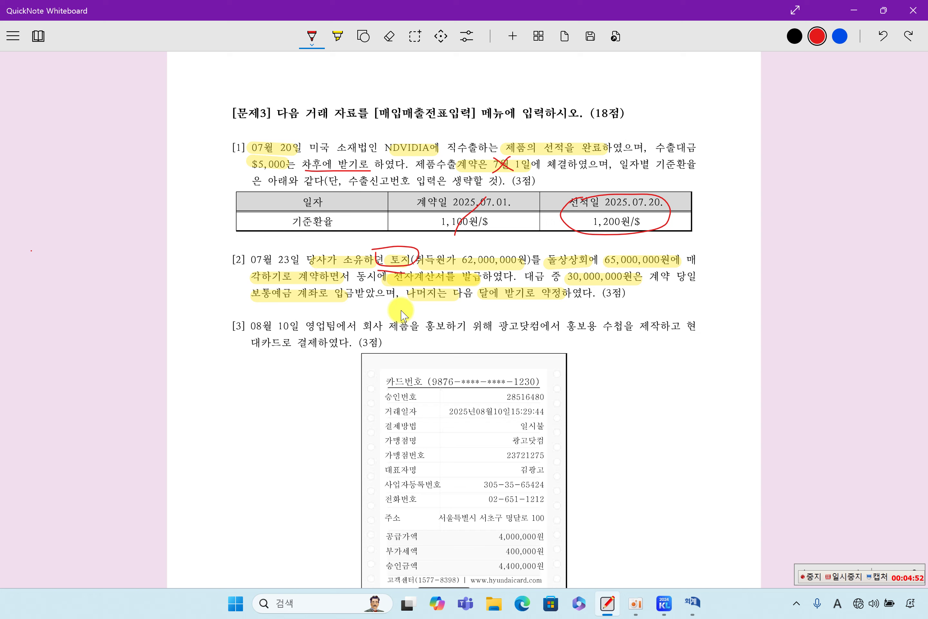
left_click_drag(460, 272, 519, 264)
left_click_drag(610, 265, 660, 267)
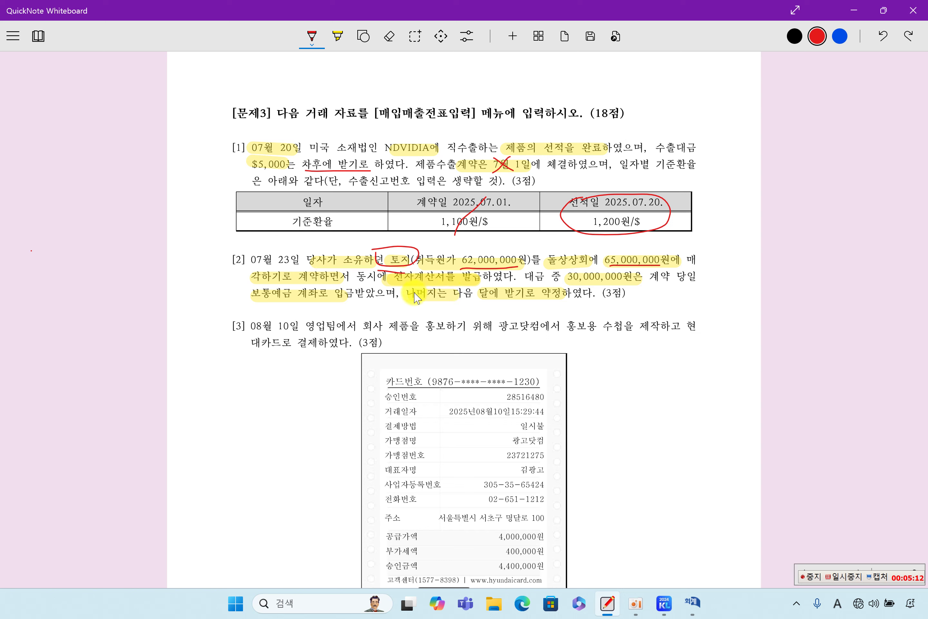
left_click_drag(417, 282, 467, 282)
Step: Switch to the KcLep purchase/sales voucher window and start a July 23 entry with VAT type 13 (면세)
left_click(702, 610)
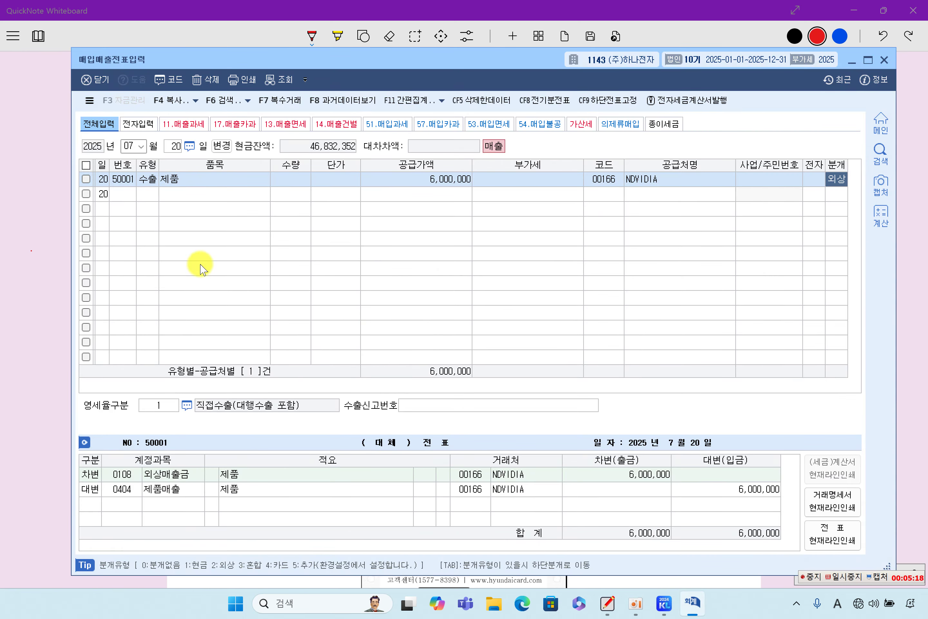
left_click(129, 145)
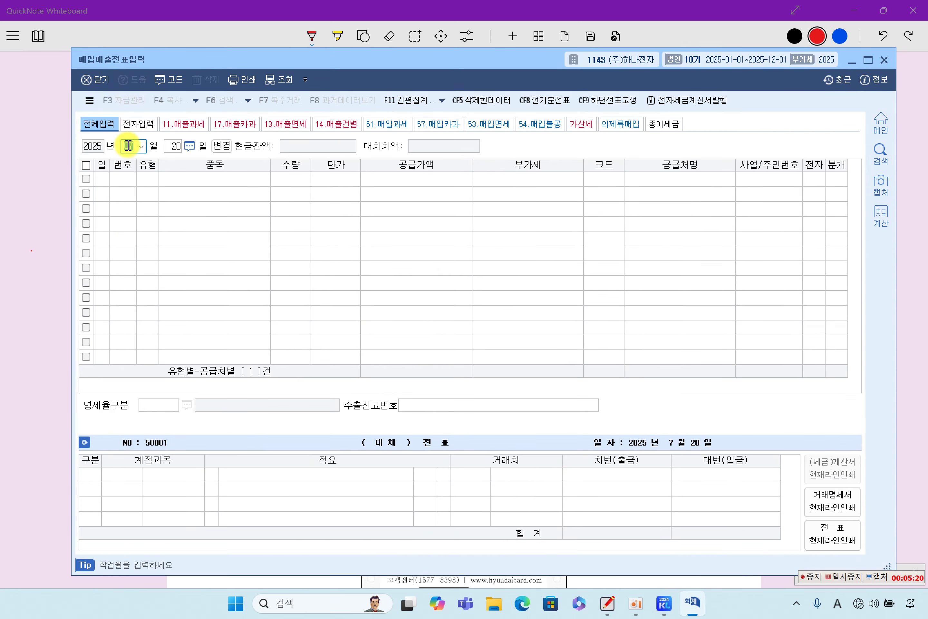
key("Return")
type("23")
key("Return")
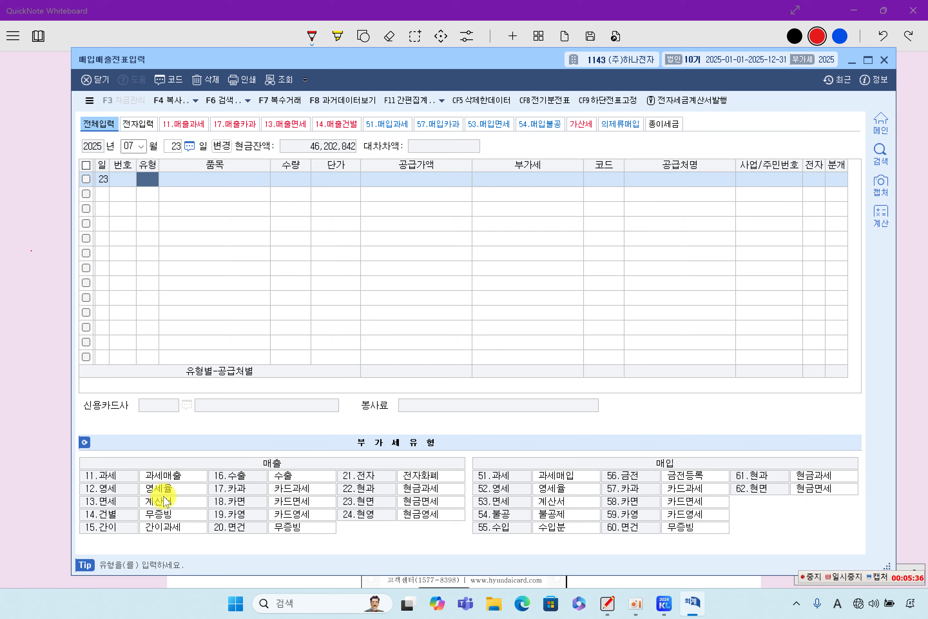
type("13")
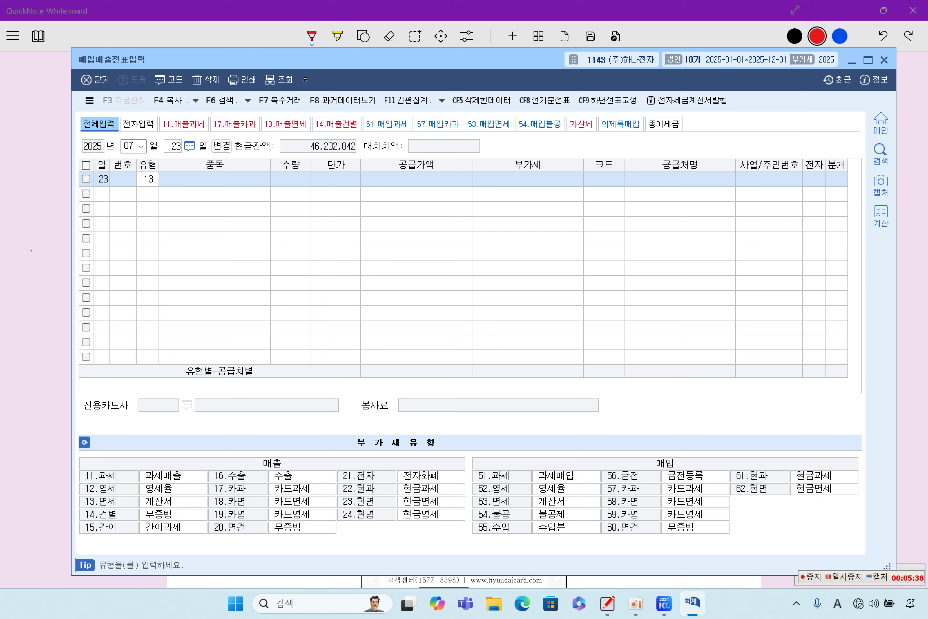
key("Return")
type("재배")
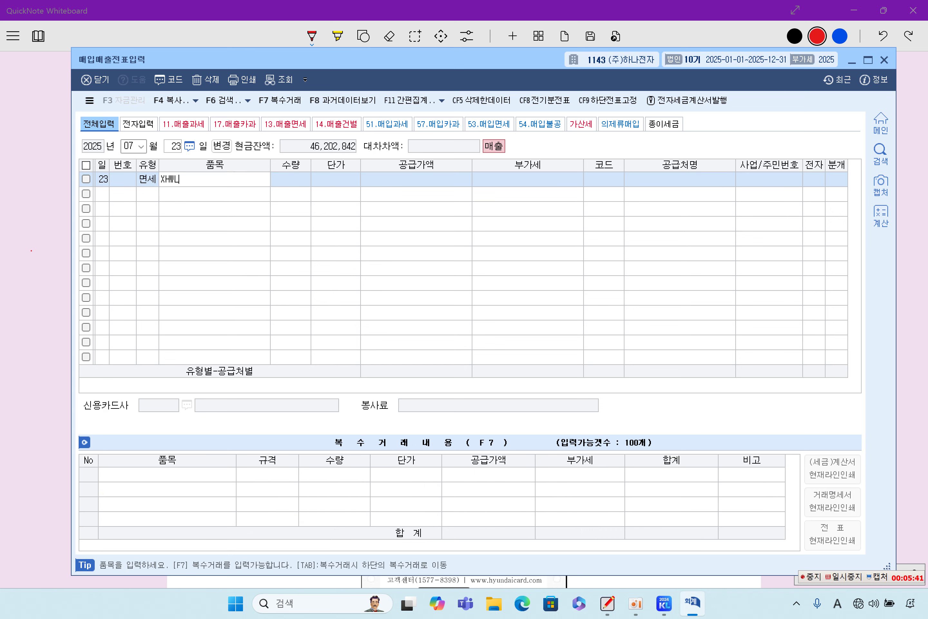
key("Return")
key("Return")
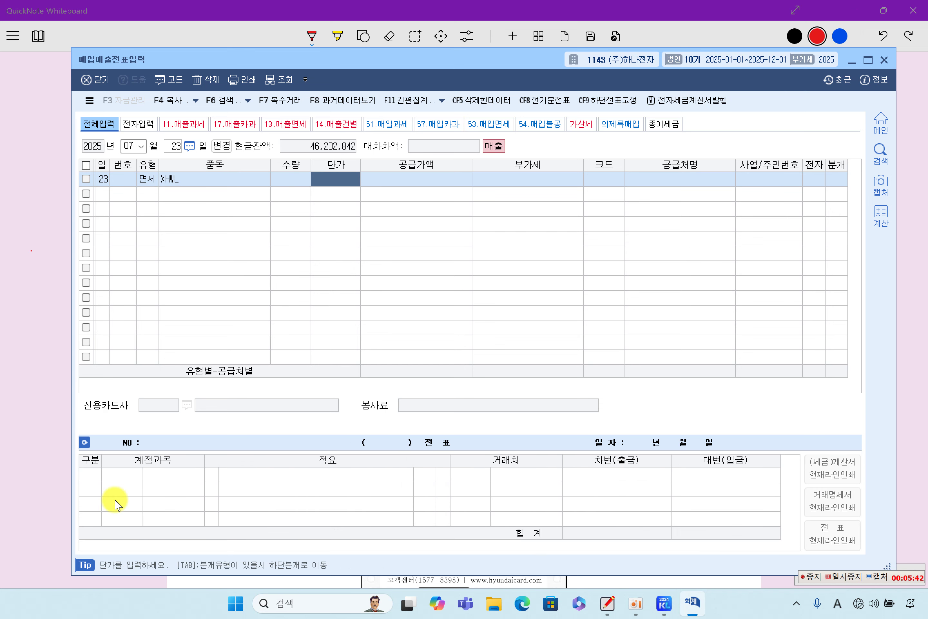
key("Left")
key("Left")
Step: Enter 토지 as the item with a supply value of 65,000,000, leaving quantity and unit price blank
key("Hangul")
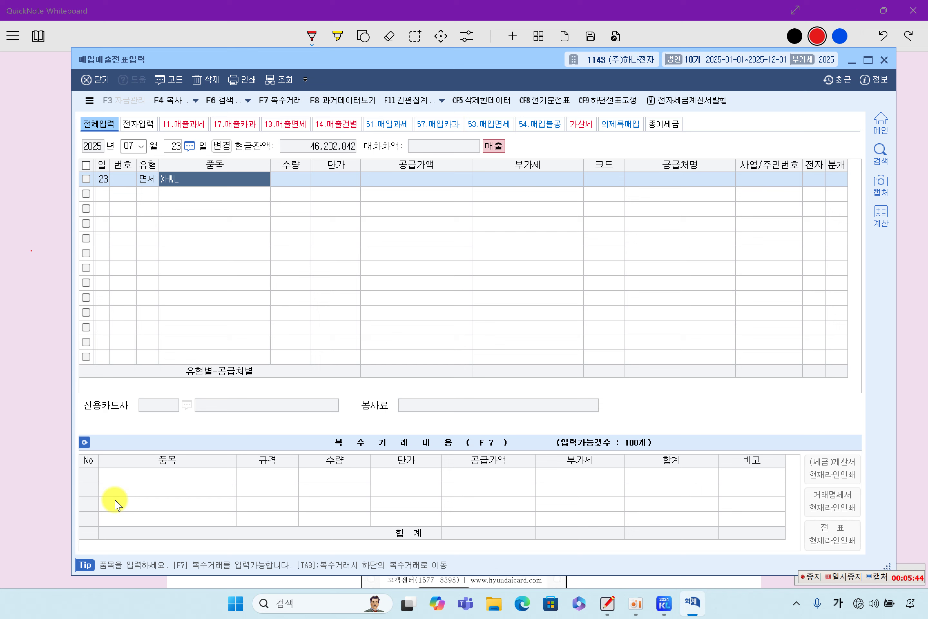
type("톶ㅣ")
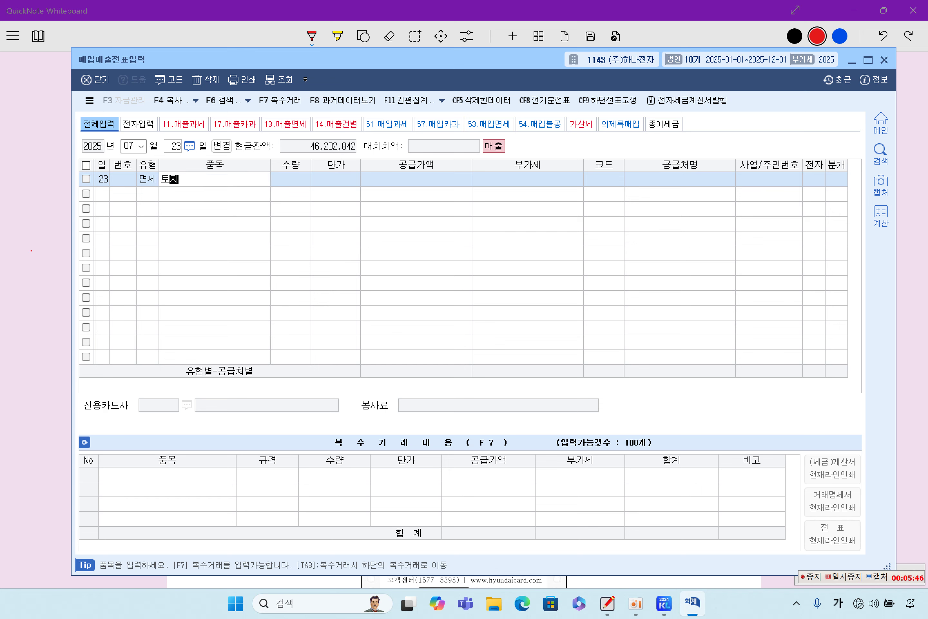
key("Return")
key("Return")
key("Return")
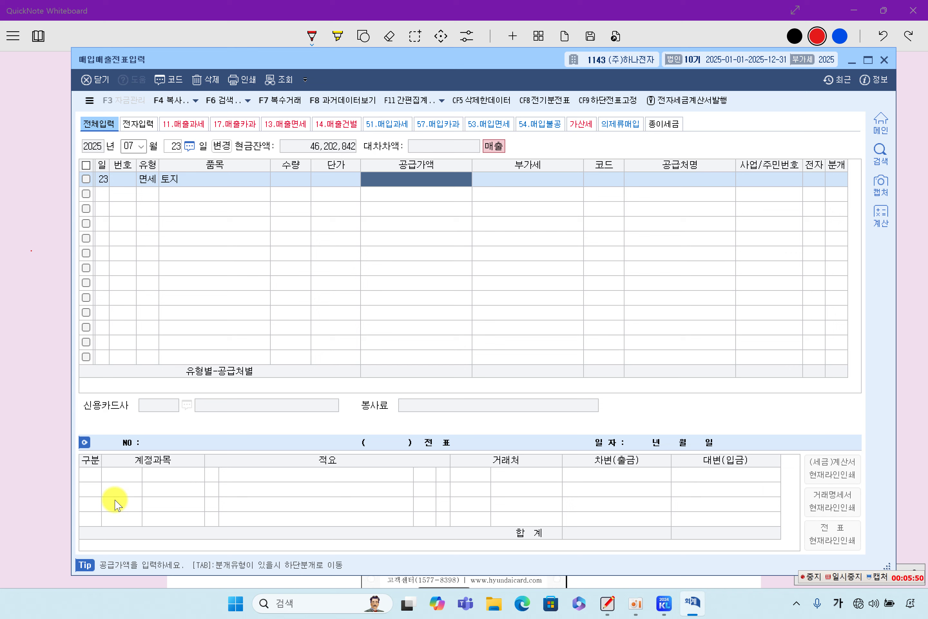
type("65000000")
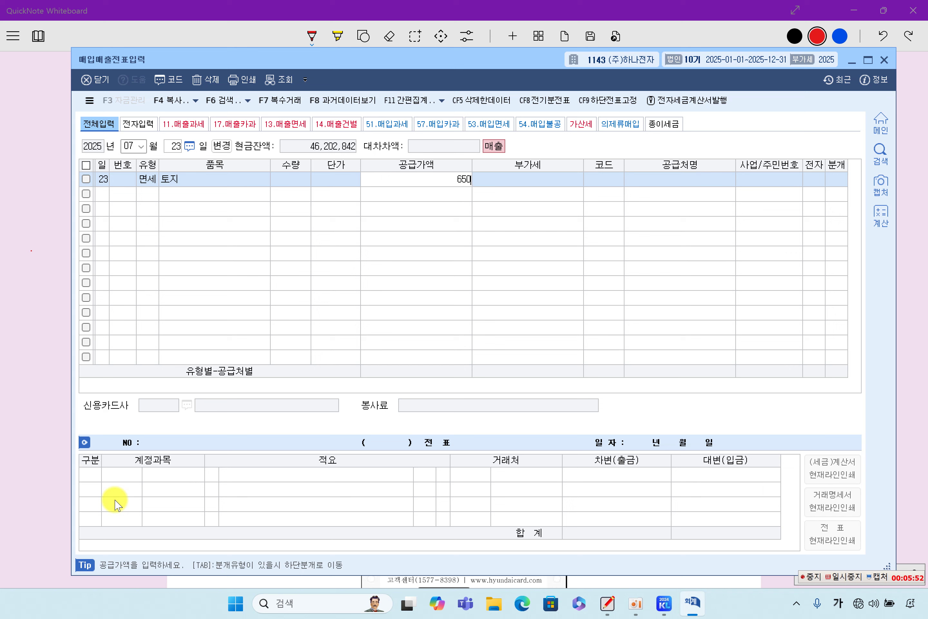
key("Return")
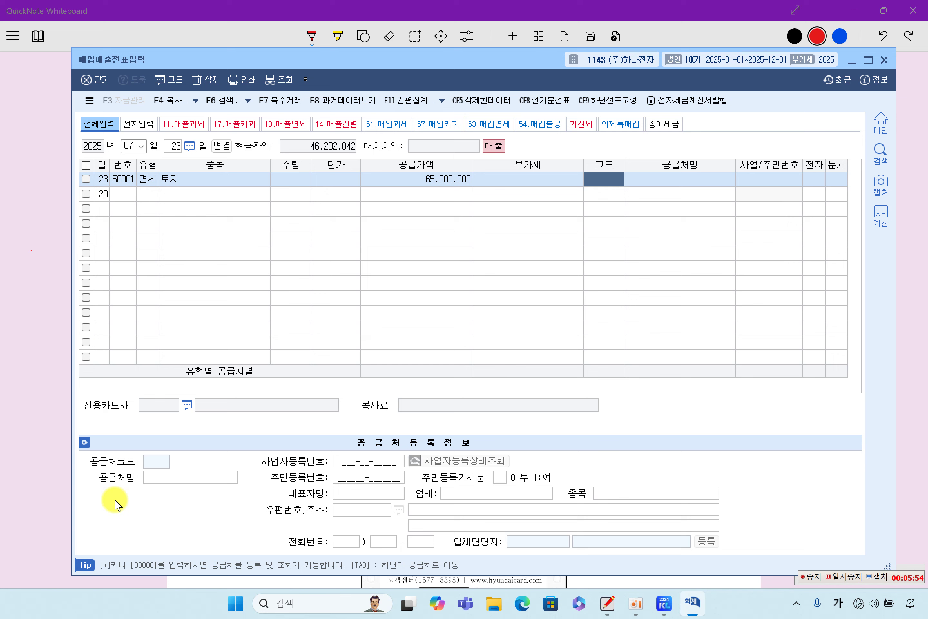
Step: Look up 돌상상회 in the trading partner list and assign it as the entry's partner
key("F2")
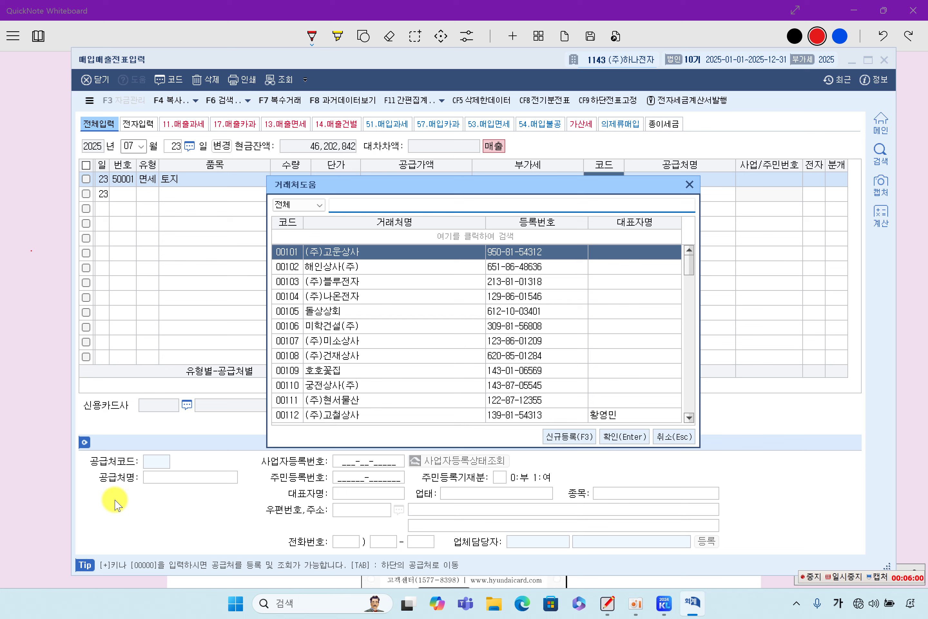
type("돌사")
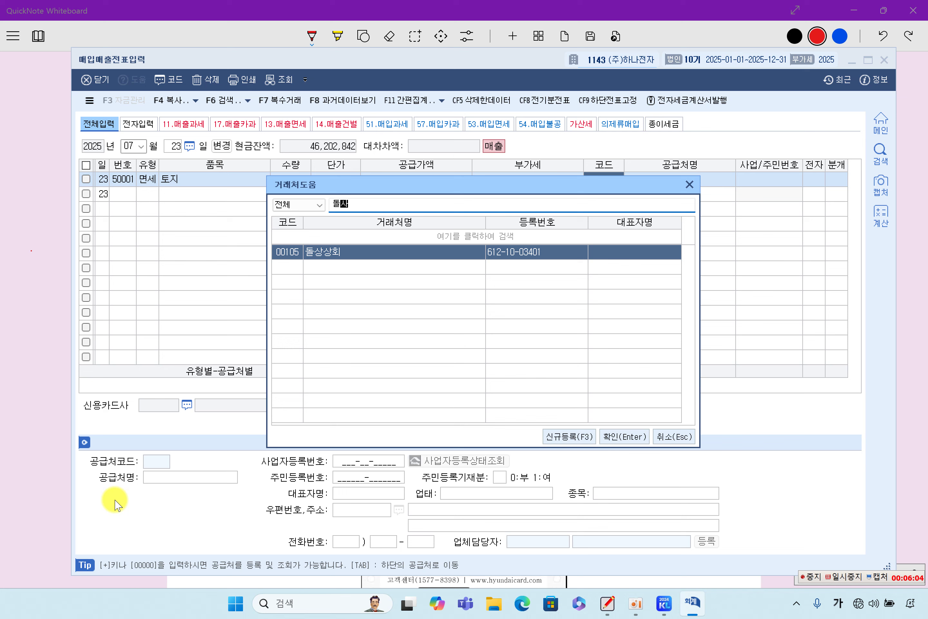
key("Return")
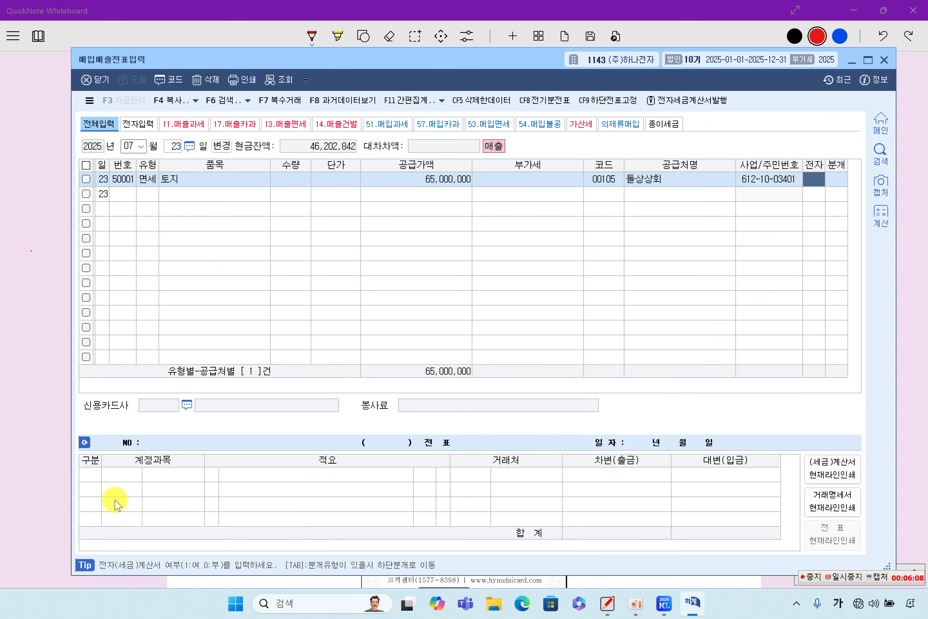
Step: Mark the invoice as electronic (1 여) and set the journal type to 3 (혼합)
type("1")
key("Return")
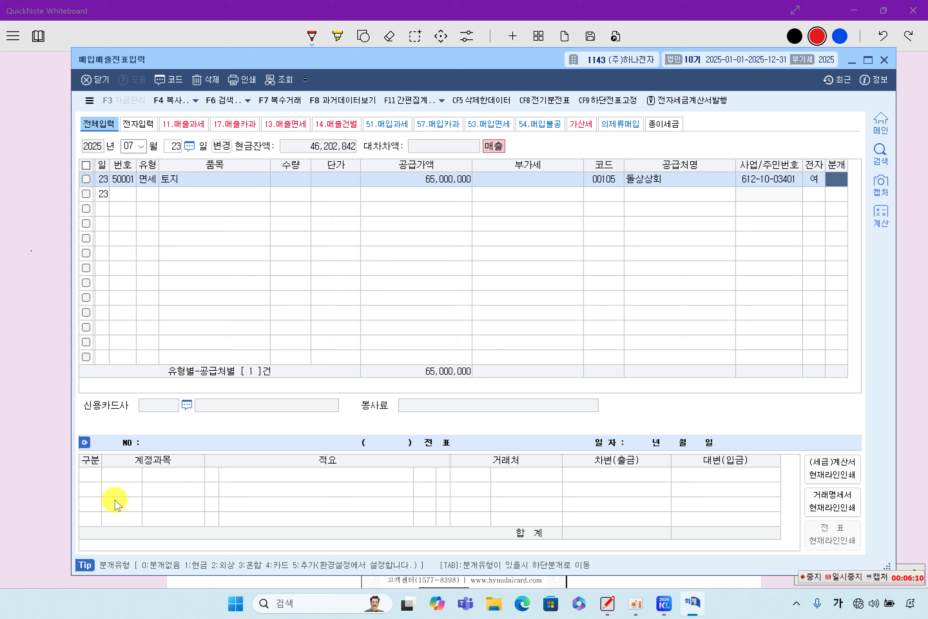
type("3")
key("Return")
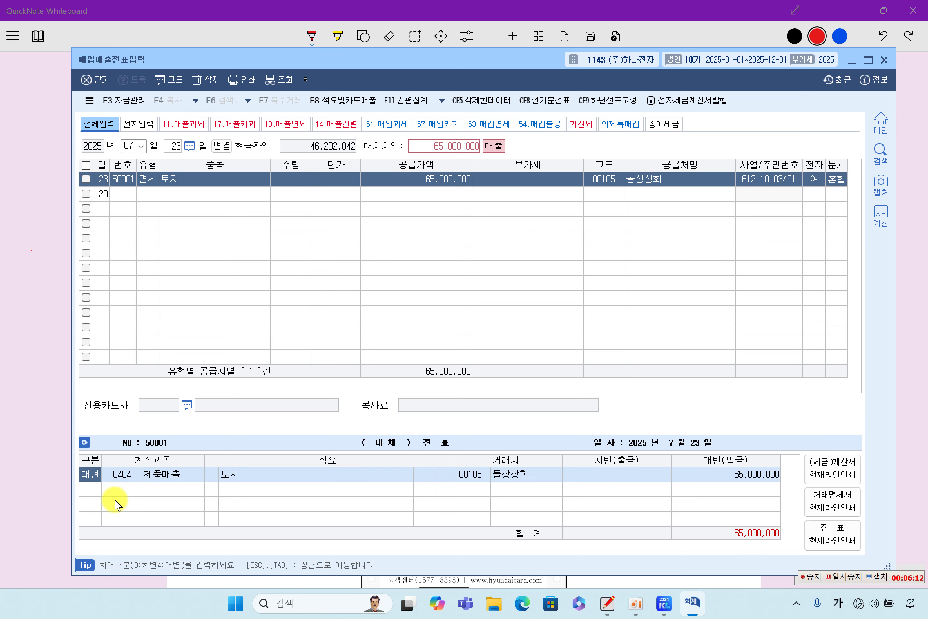
Step: Change the credit line's account to 0201 토지 and set its amount to the land's 62,000,000 acquisition cost
key("Return")
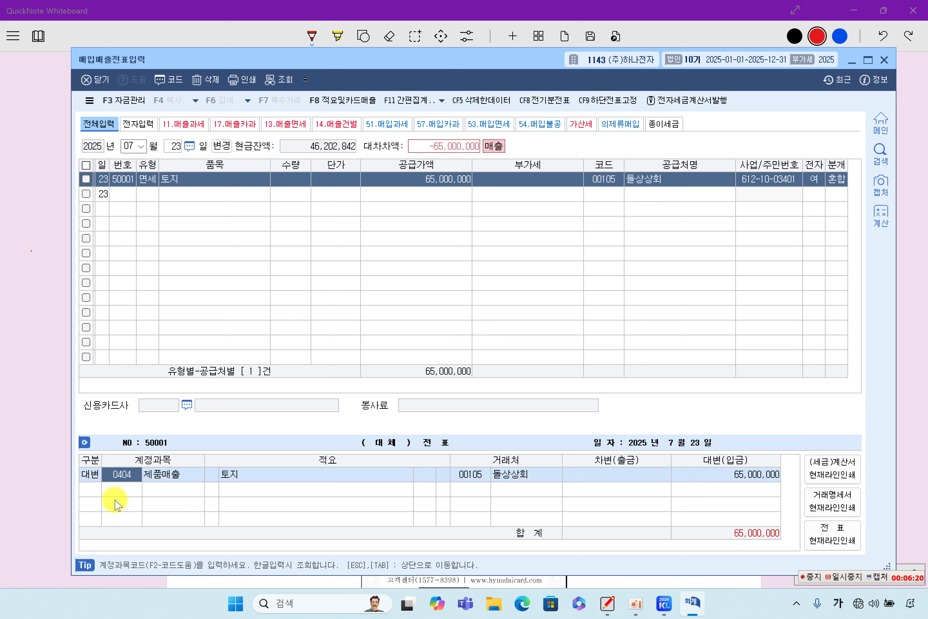
type("0201")
key("Return")
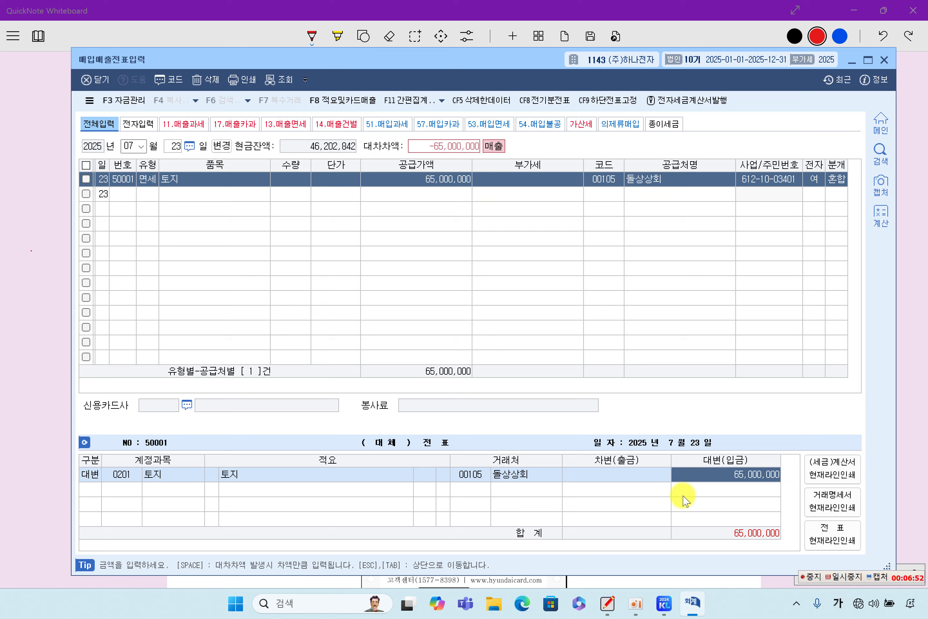
left_click(120, 474)
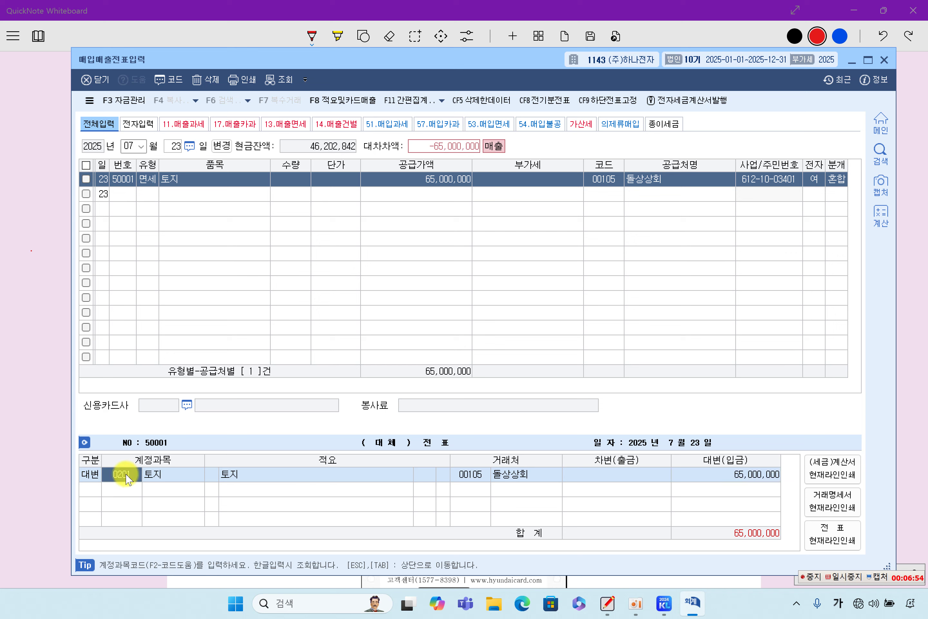
left_click(686, 478)
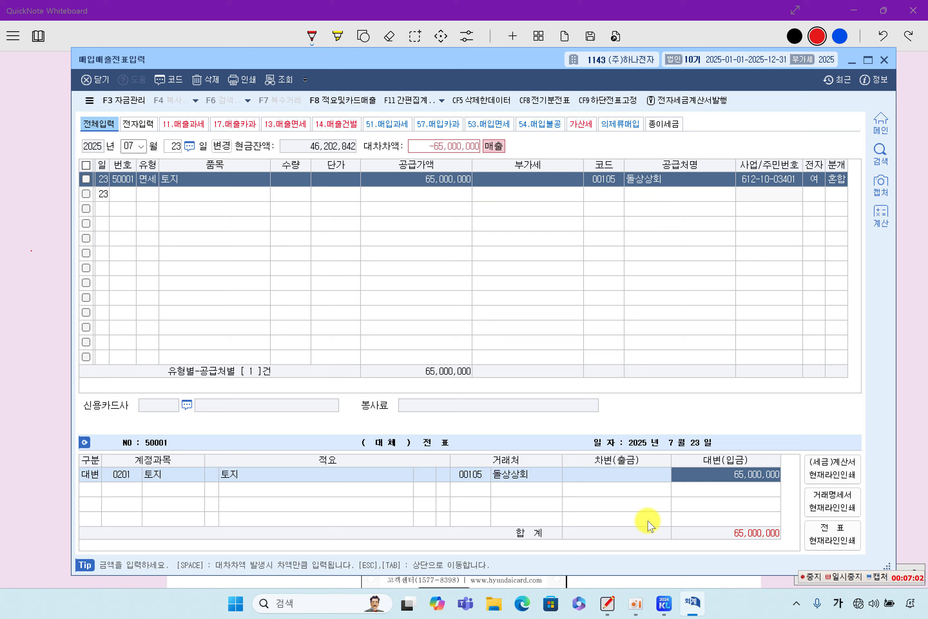
type("62,")
type("000,000")
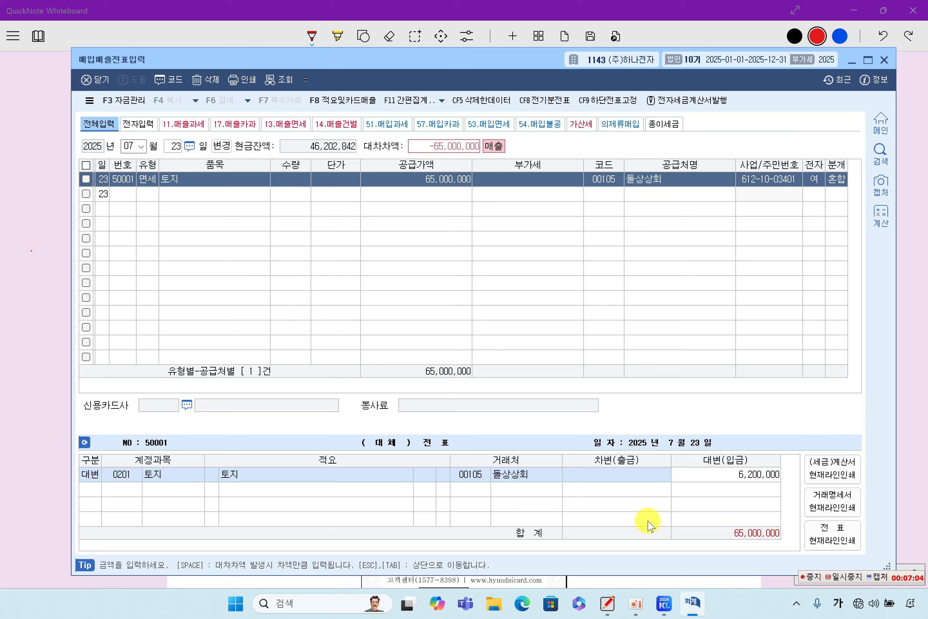
key("Return")
key("Return")
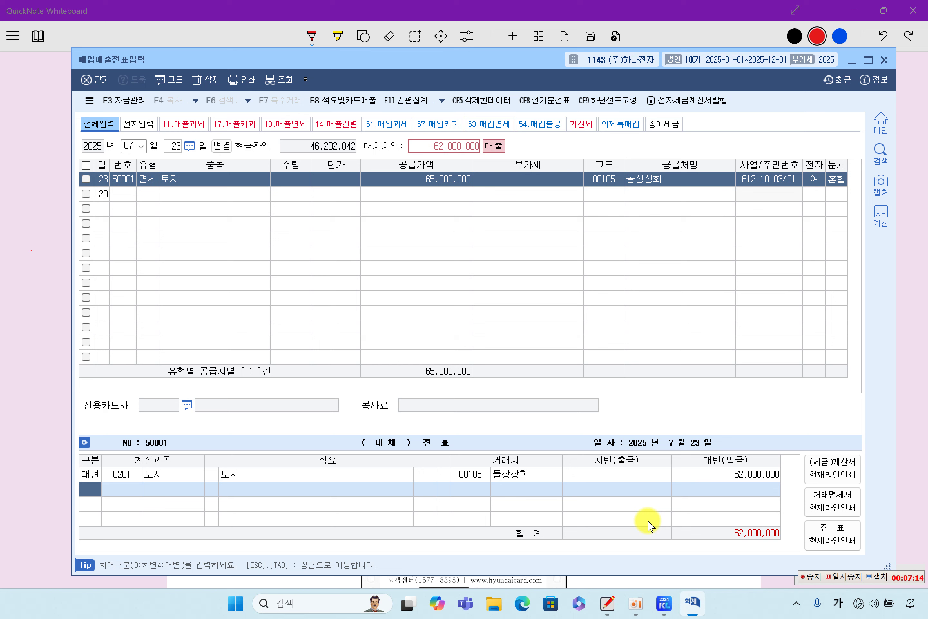
Step: Add a debit line for account 0103 보통예금 with an amount of 30,000,000
type("3103")
key("Return")
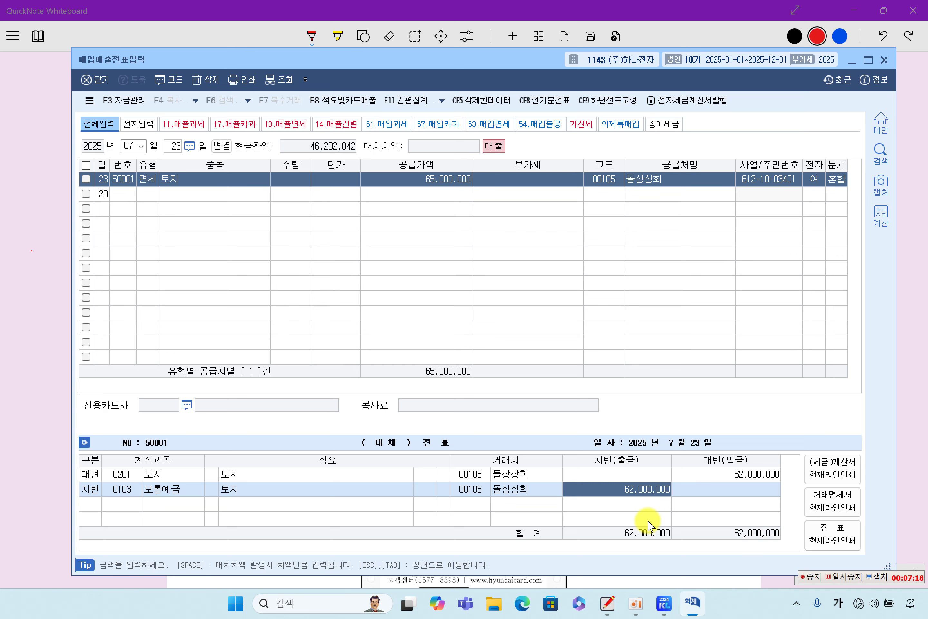
type("30,000,00")
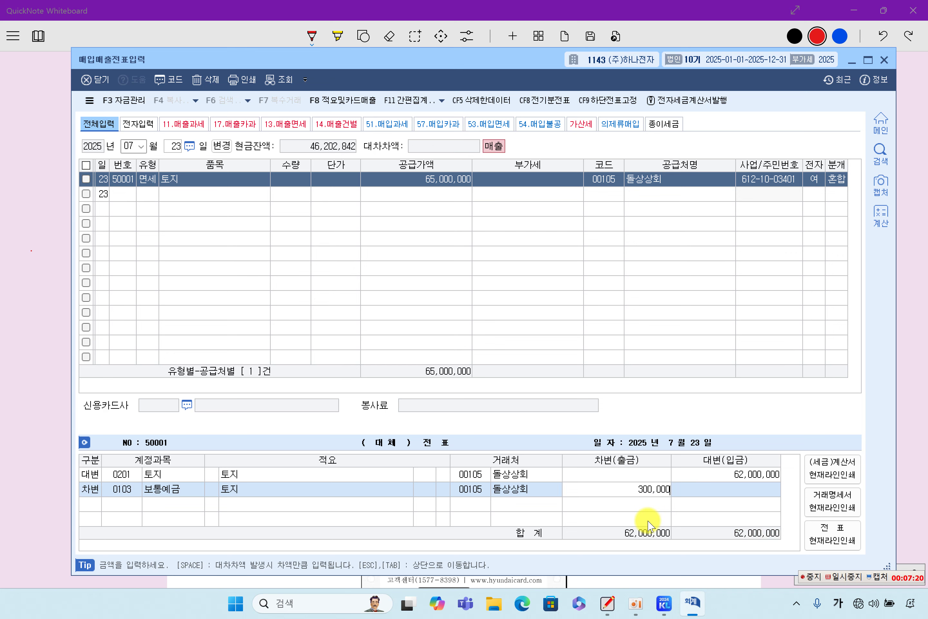
type("0")
key("Return")
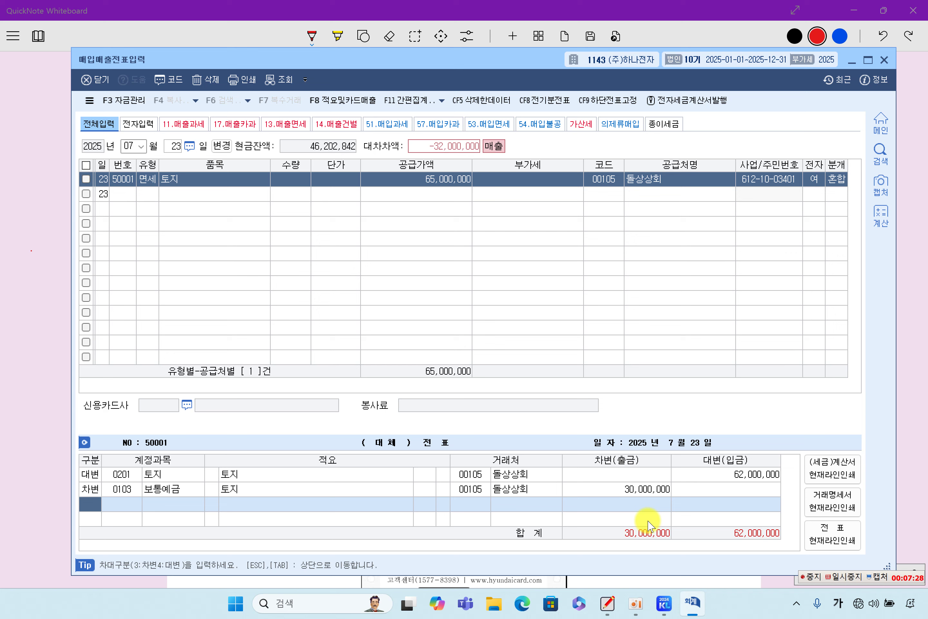
Step: Add a debit line for account 0120 미수금 and set its amount to 35,000,000
type("3")
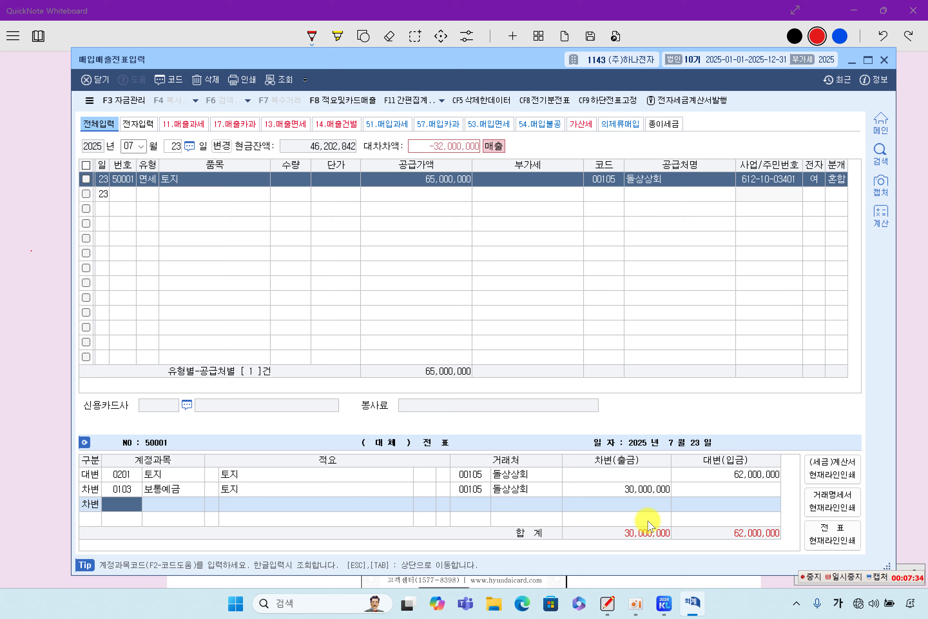
type("0120")
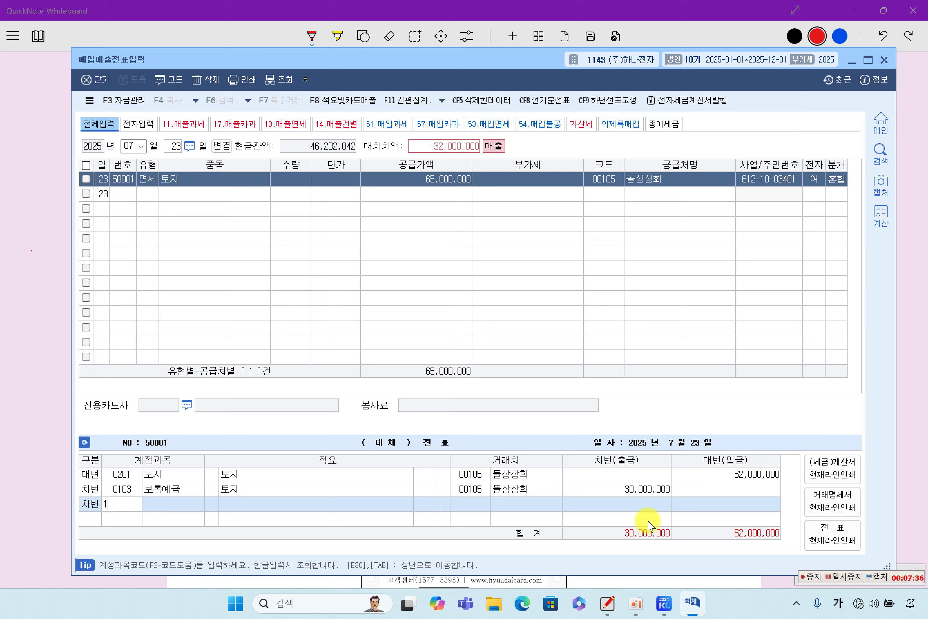
key("Return")
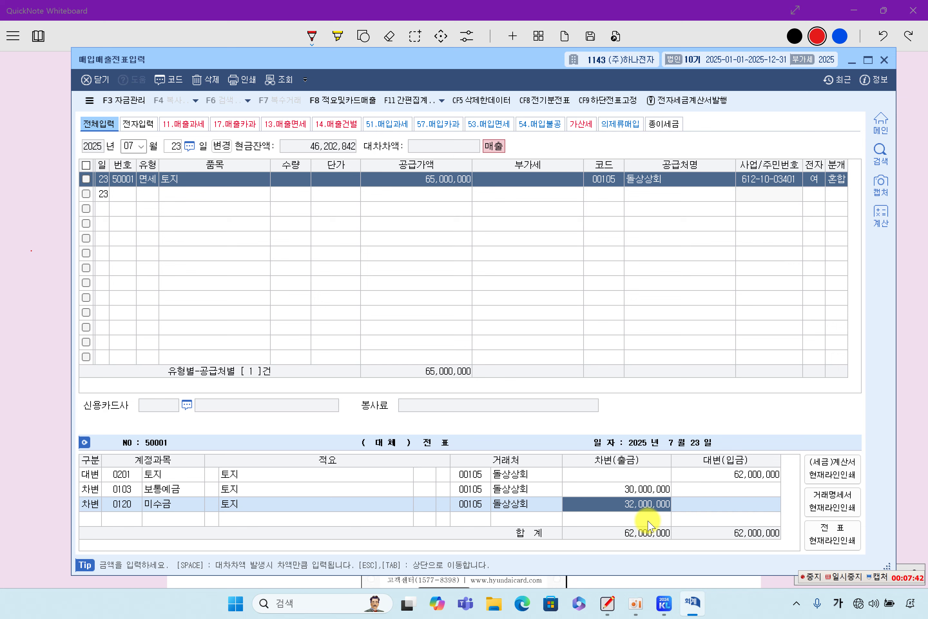
key("Escape")
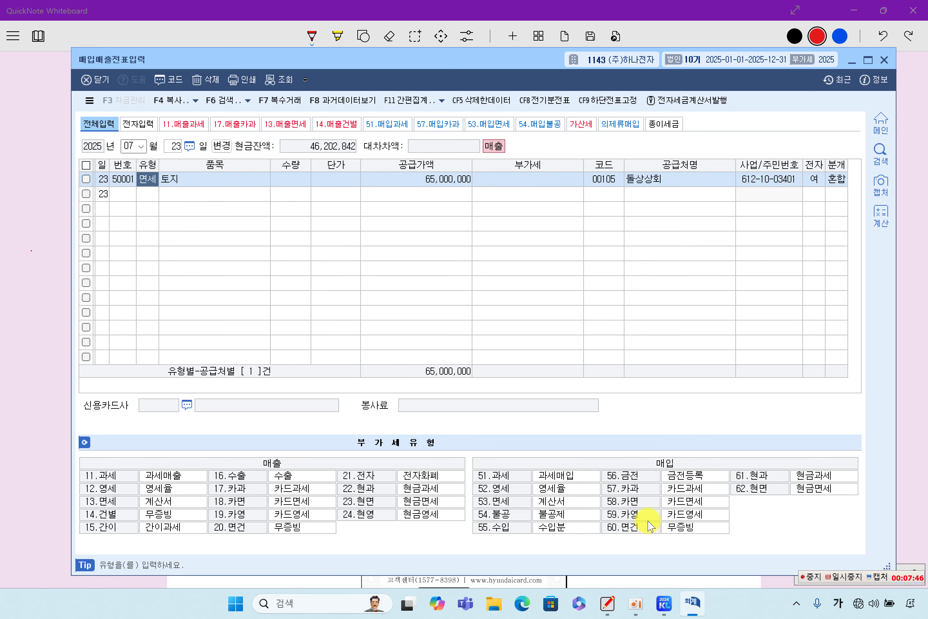
left_click(832, 182)
left_click(632, 504)
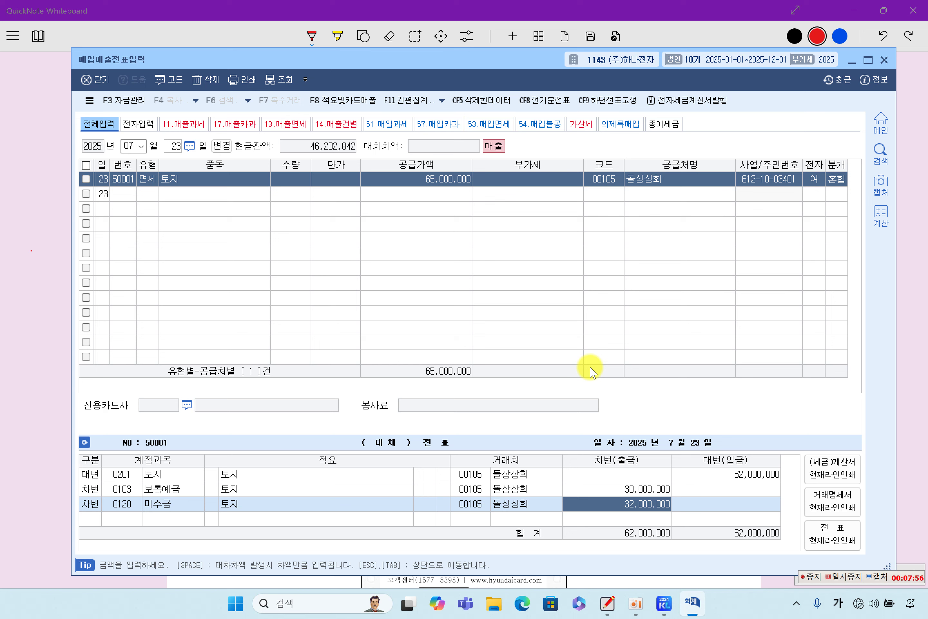
type("35")
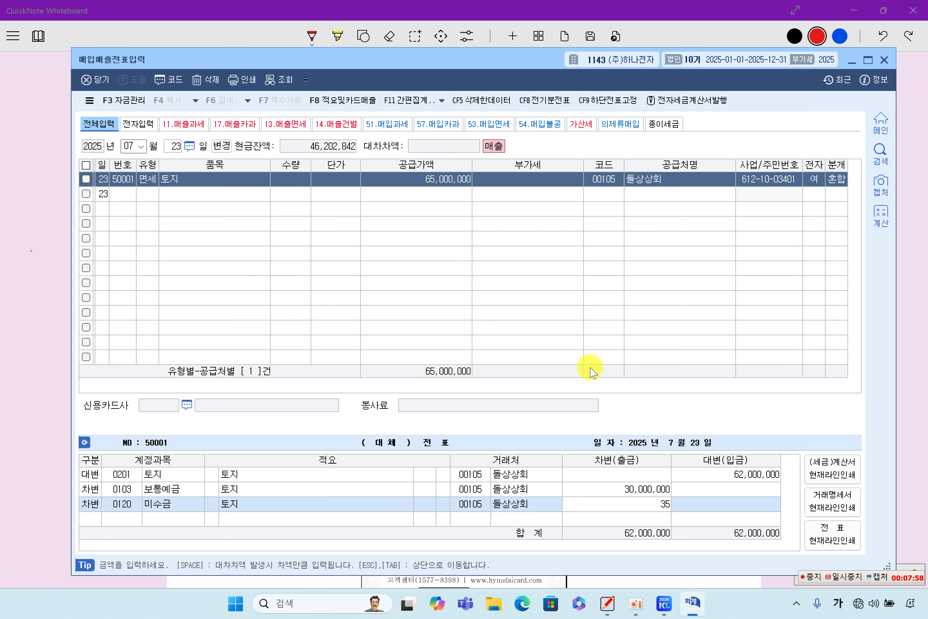
type(",000,000")
key("Return")
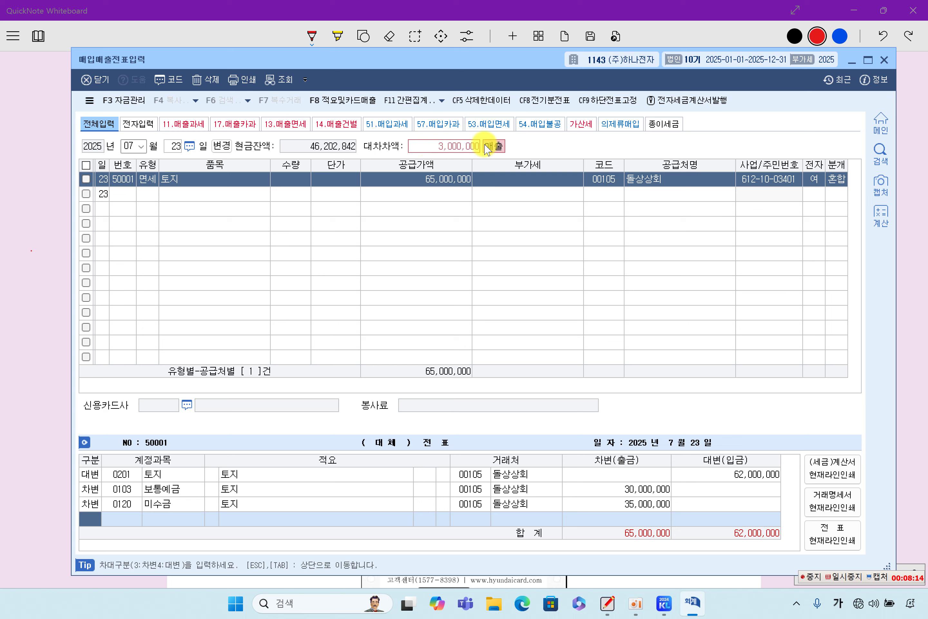
Step: Add a credit line for account 0914 유형자산처분이익 with an amount of 3,000,000 and save the land sale entry
key("4")
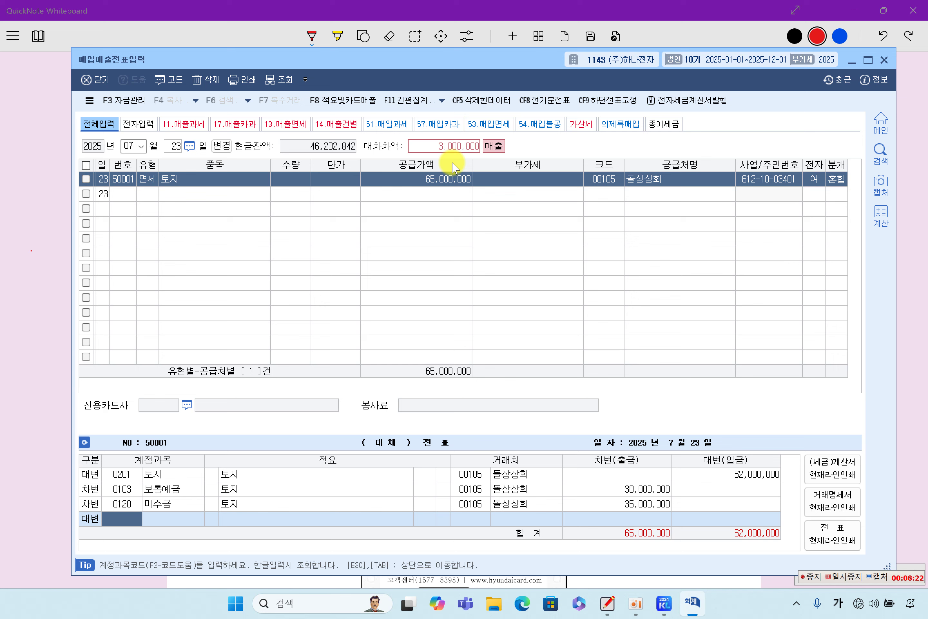
key("F2")
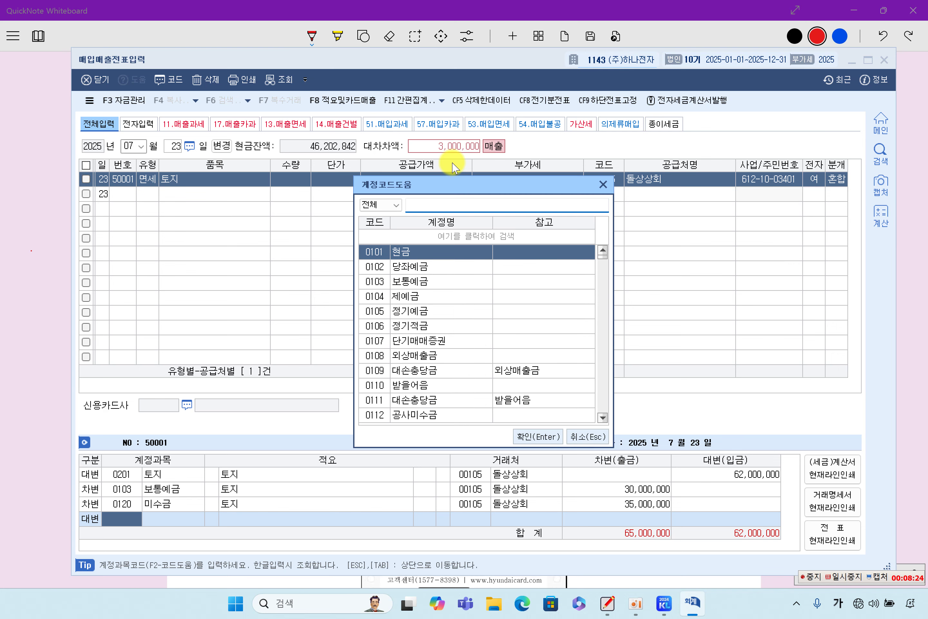
type("퇴")
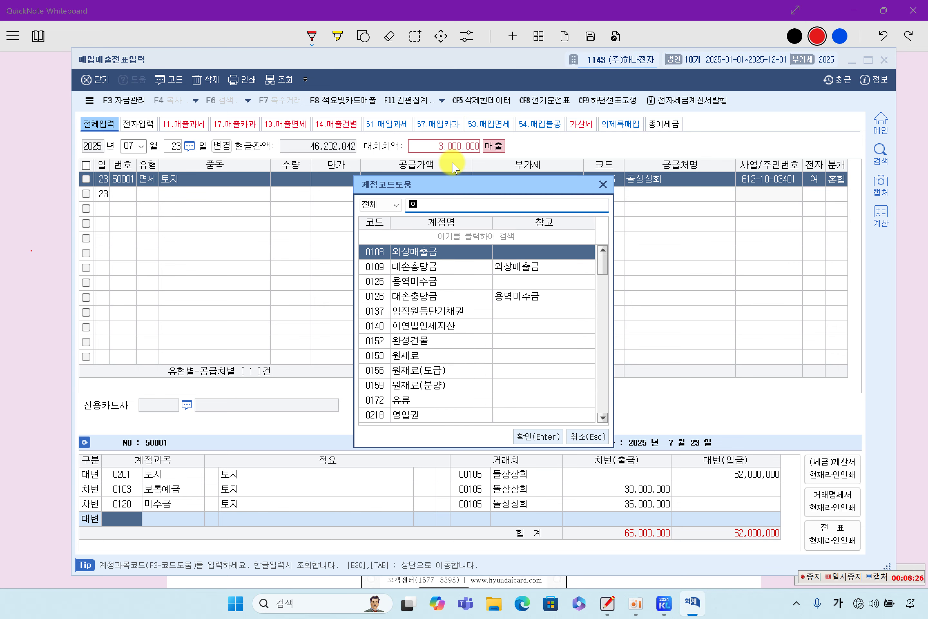
type("유형")
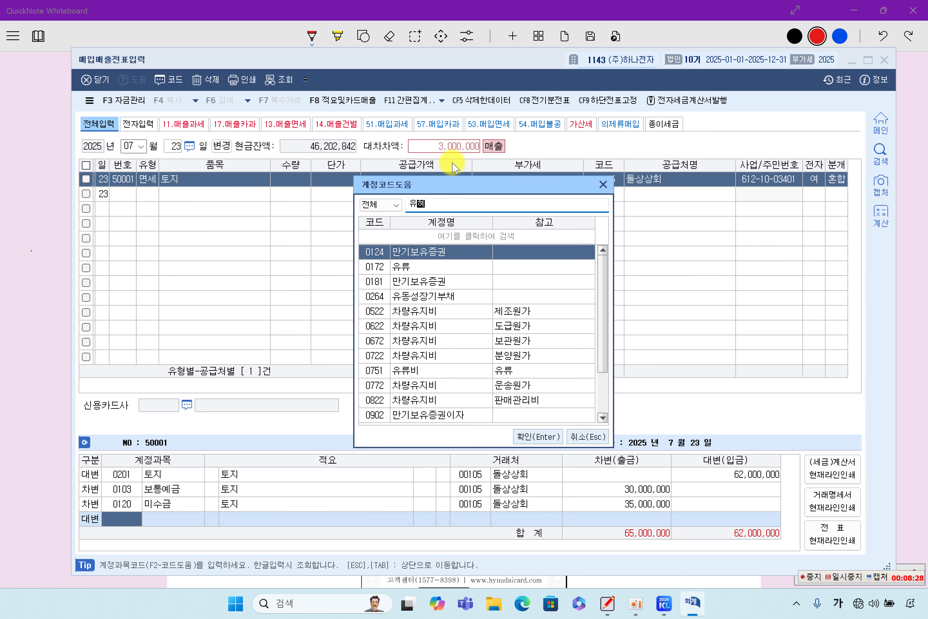
key("Down")
key("Up")
key("Return")
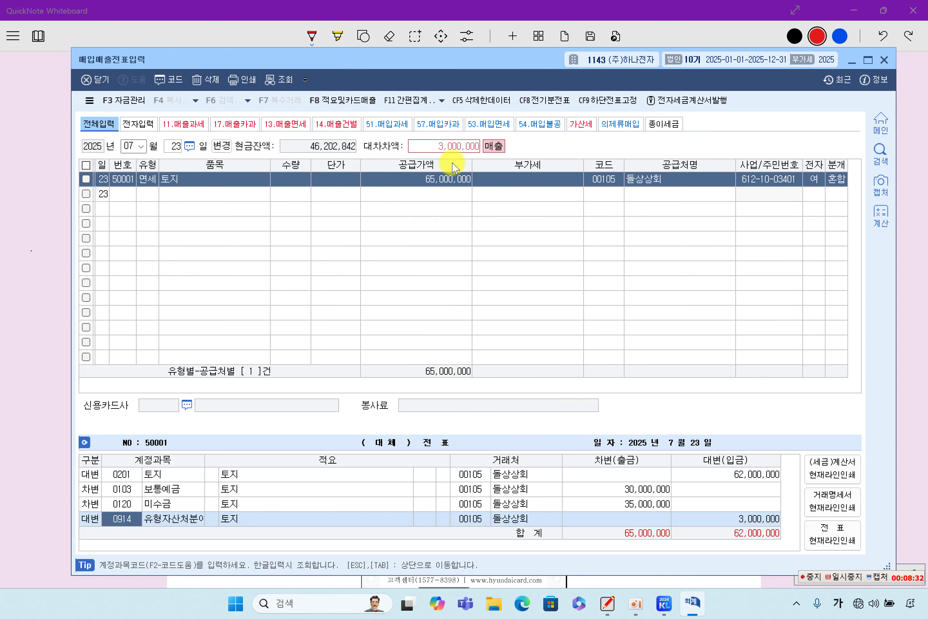
key("Tab")
key("Return")
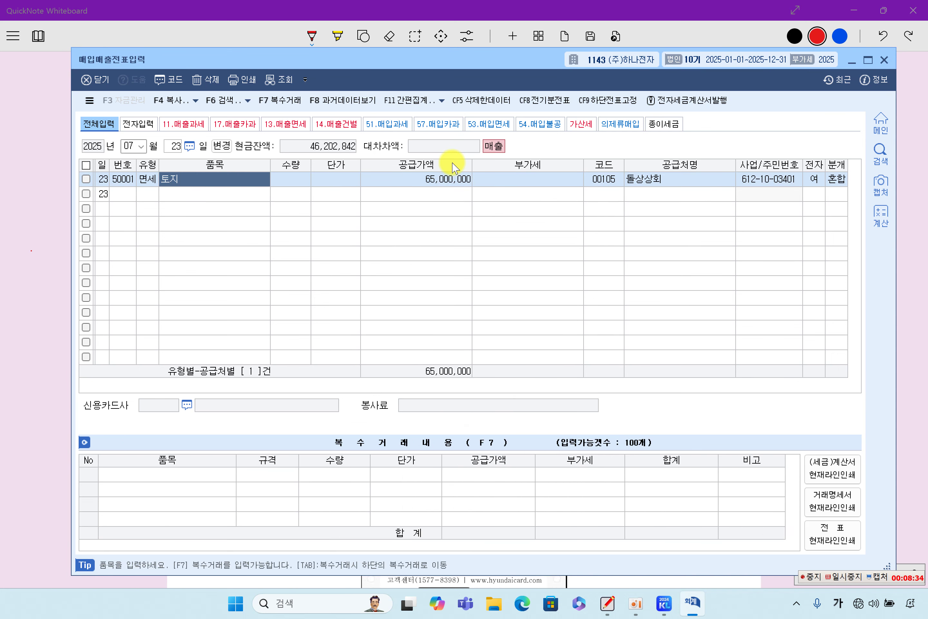
key("Return")
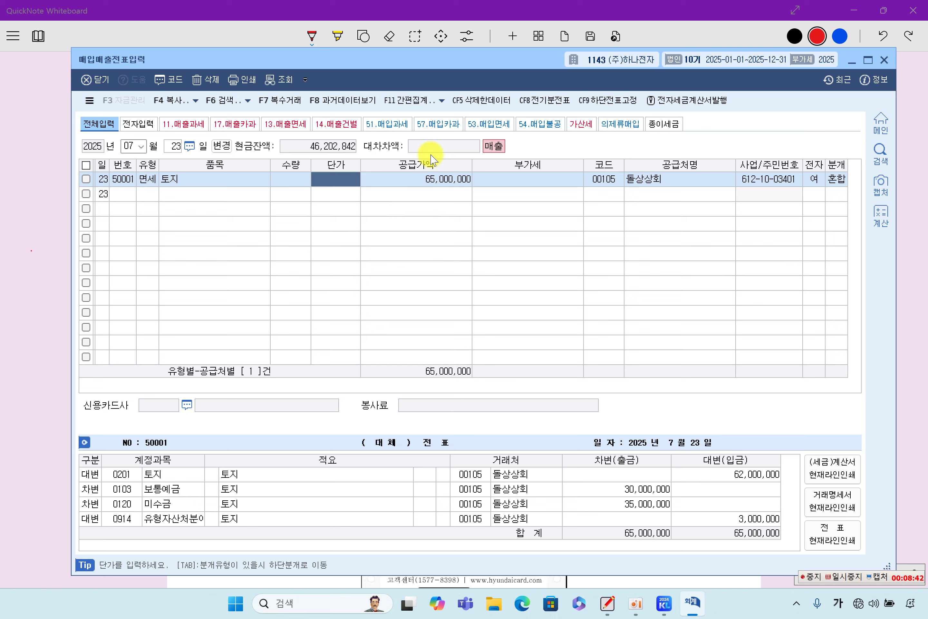
left_click(721, 518)
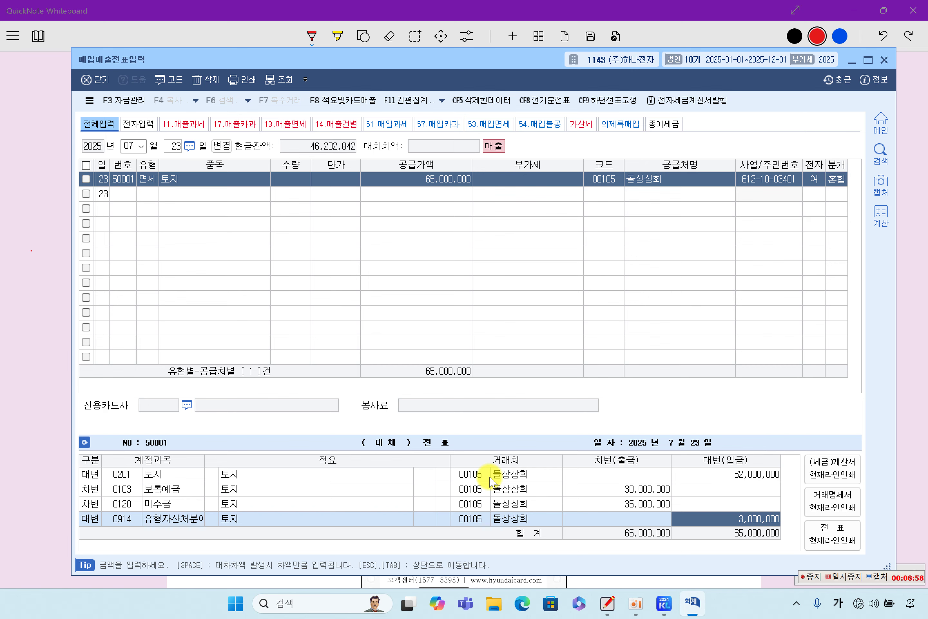
Step: Switch to QuickNote Whiteboard and underline the August 10 date of problem [3] in red
left_click(45, 379)
scroll(286, 398, "up", 5)
scroll(473, 432, "down", 8)
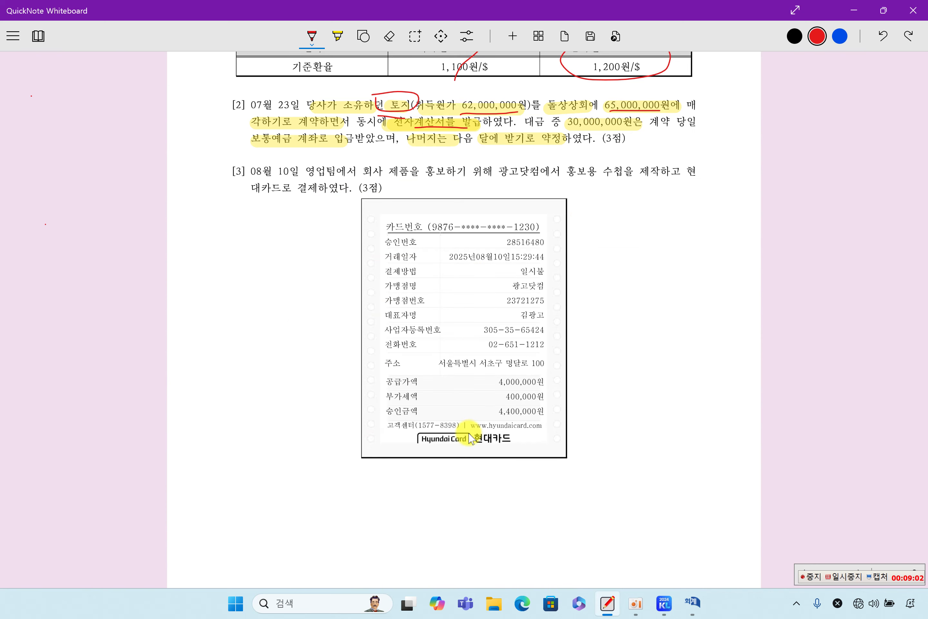
left_click_drag(251, 175, 283, 174)
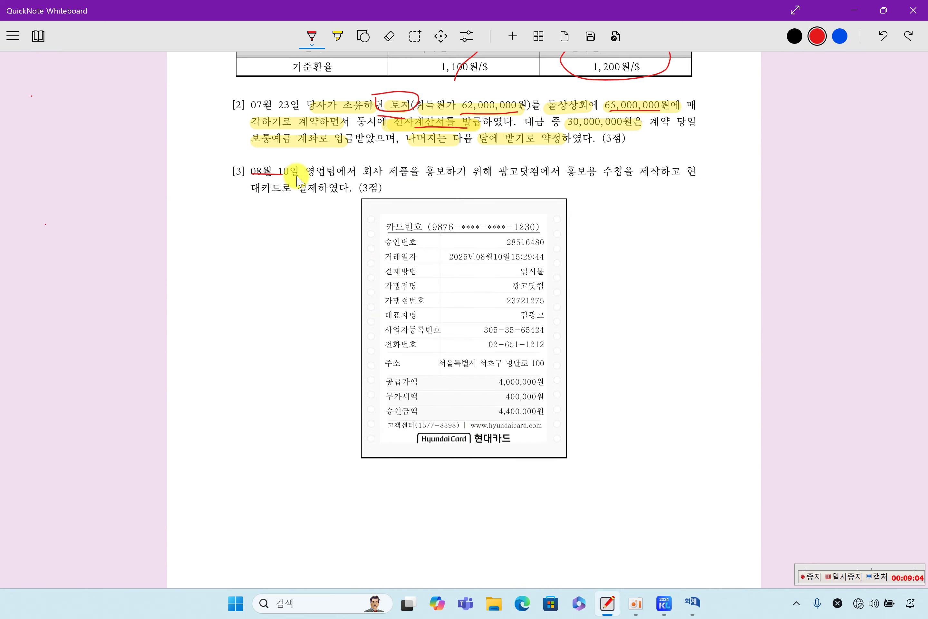
Step: Highlight in yellow problem [3]'s phrases on product promotion, 광고닷컴, notebook production and card payment, plus the receipt's supply value and VAT
left_click(337, 35)
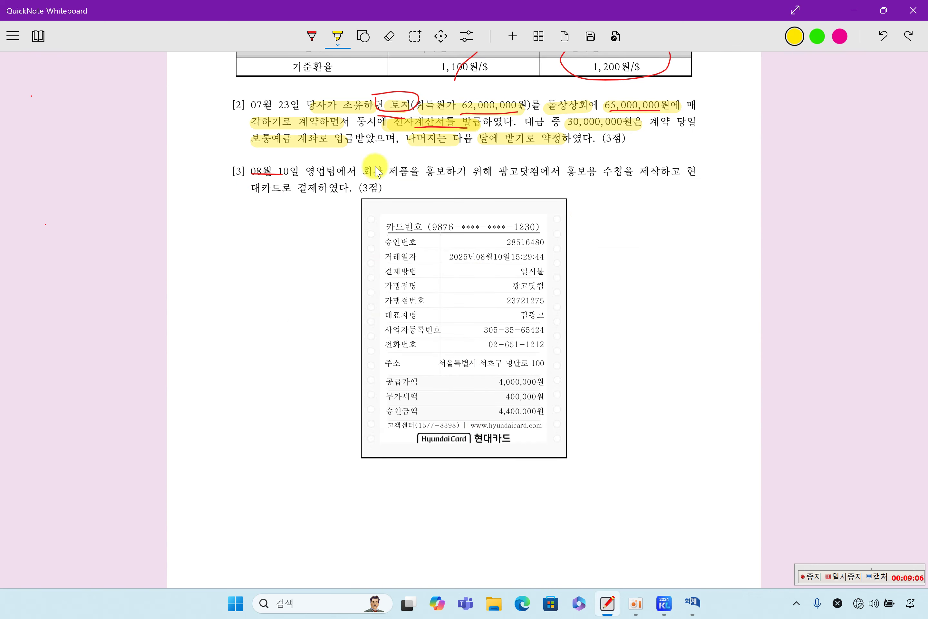
left_click_drag(358, 171, 661, 174)
left_click_drag(248, 188, 339, 194)
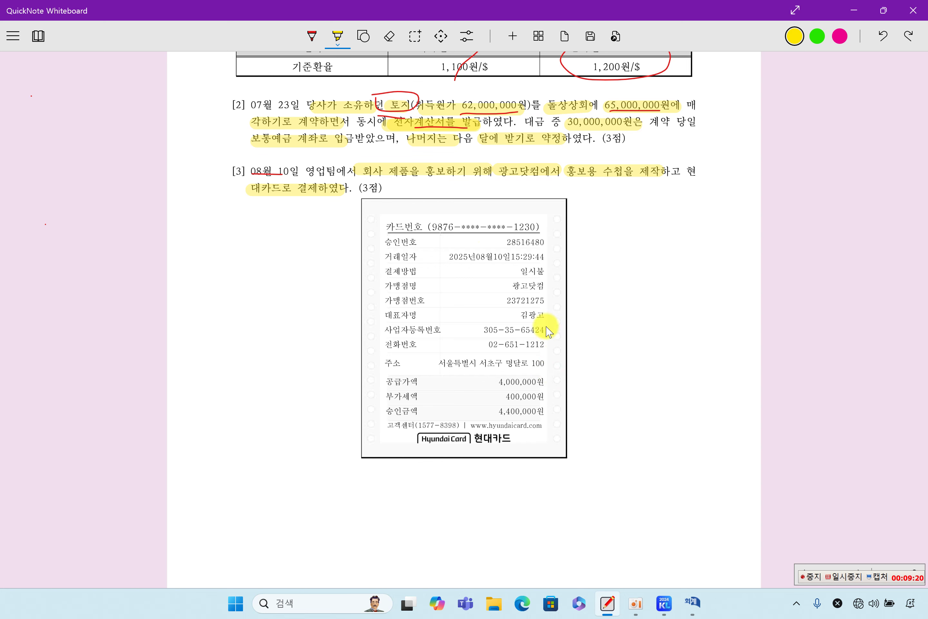
mouse_move(492, 382)
left_mouse_down()
mouse_move(540, 382)
mouse_move(543, 397)
left_mouse_up()
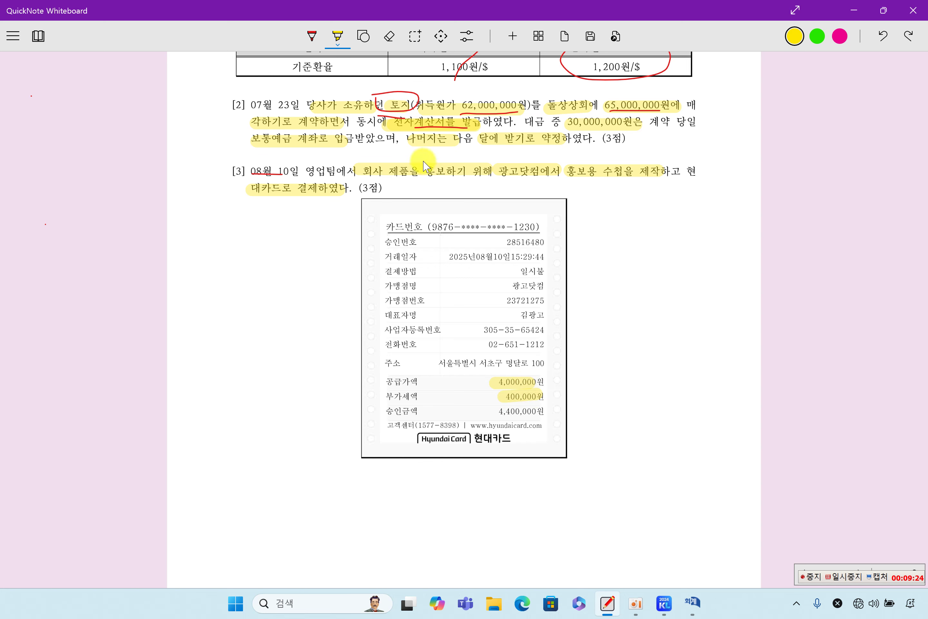
left_click_drag(386, 176, 548, 179)
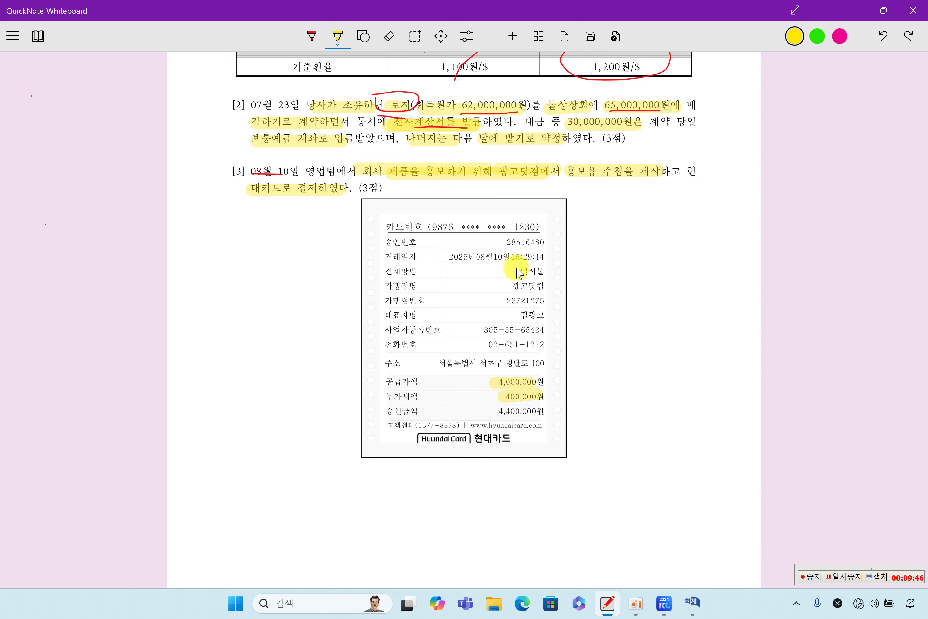
Step: Switch back to KcLep's 매입매출전표입력 and set the voucher date to August 10
left_click(693, 597)
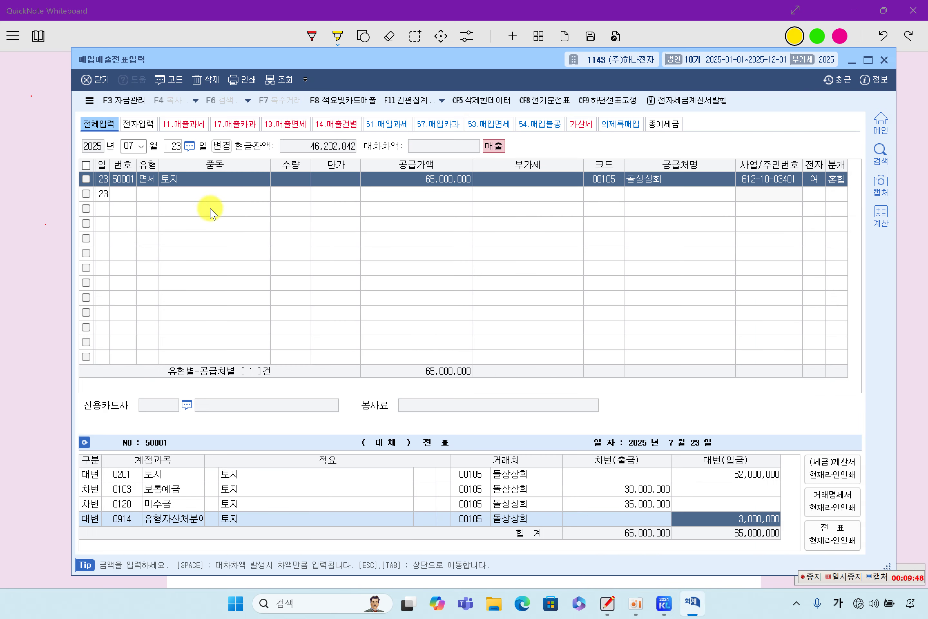
left_click(130, 146)
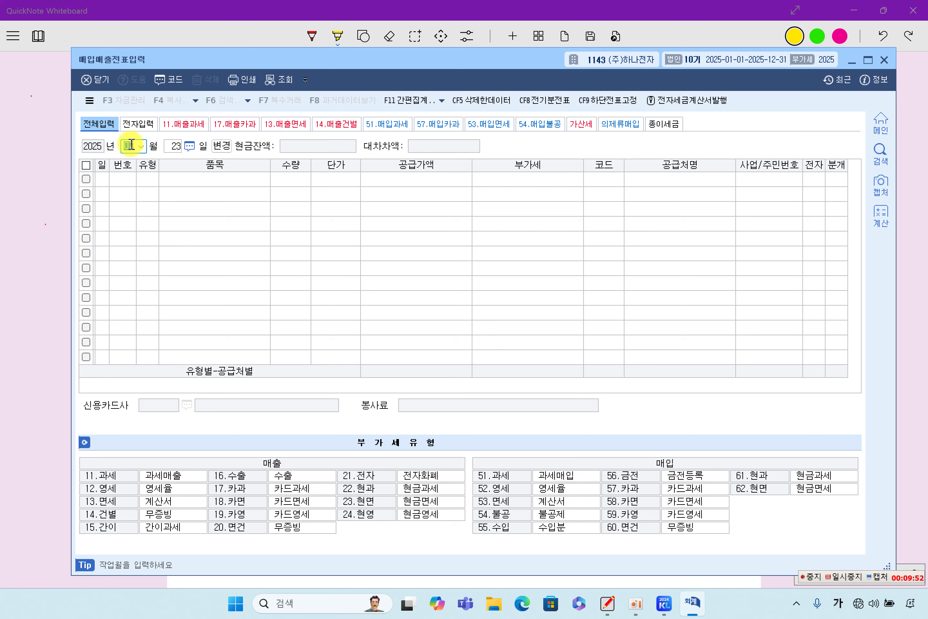
type("8")
key("Return")
type("10")
key("Return")
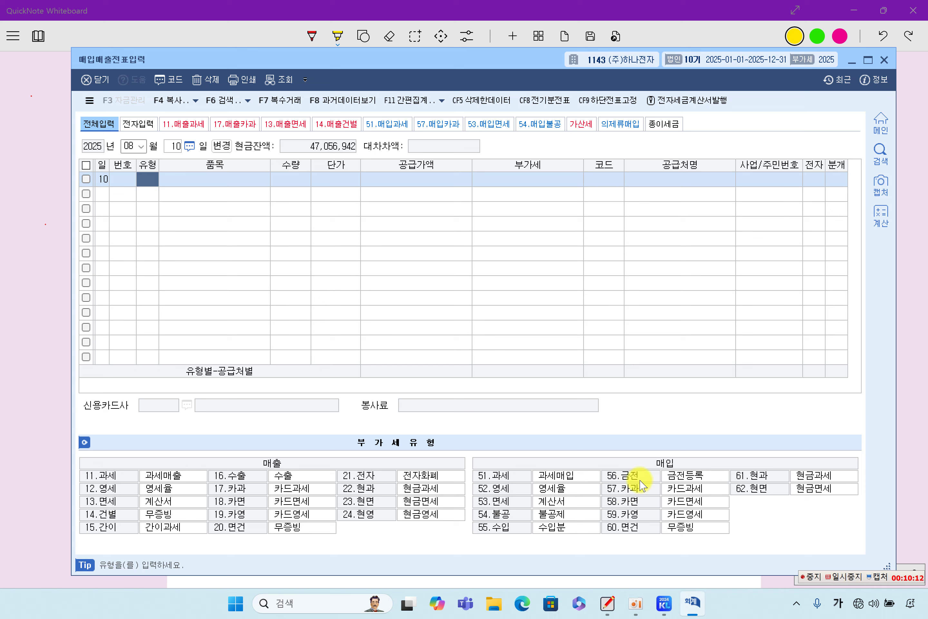
Step: Start a voucher line of type 57 (카과) with the item 수첩, leaving quantity and unit price blank
type("57")
key("Return")
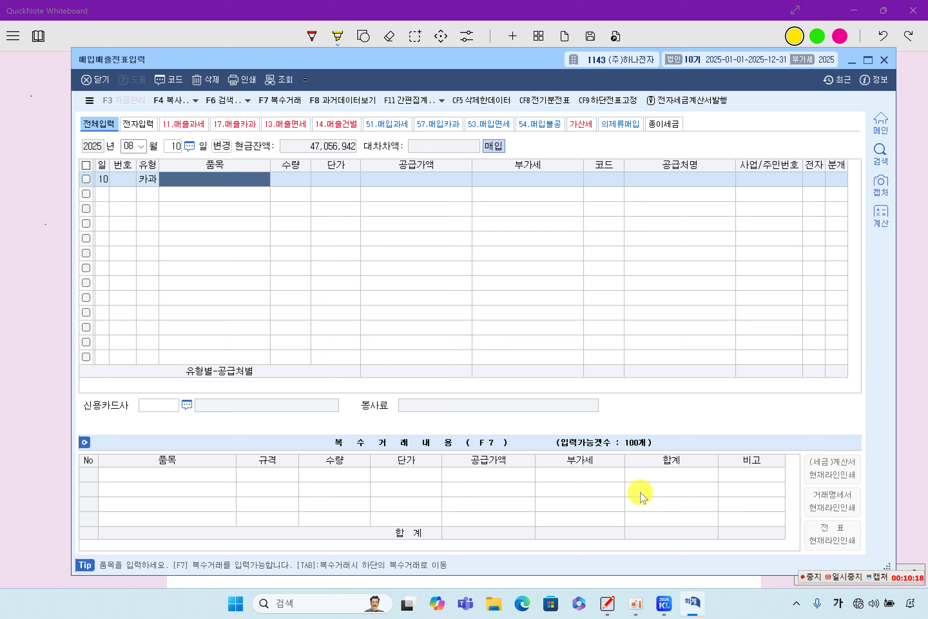
type("수")
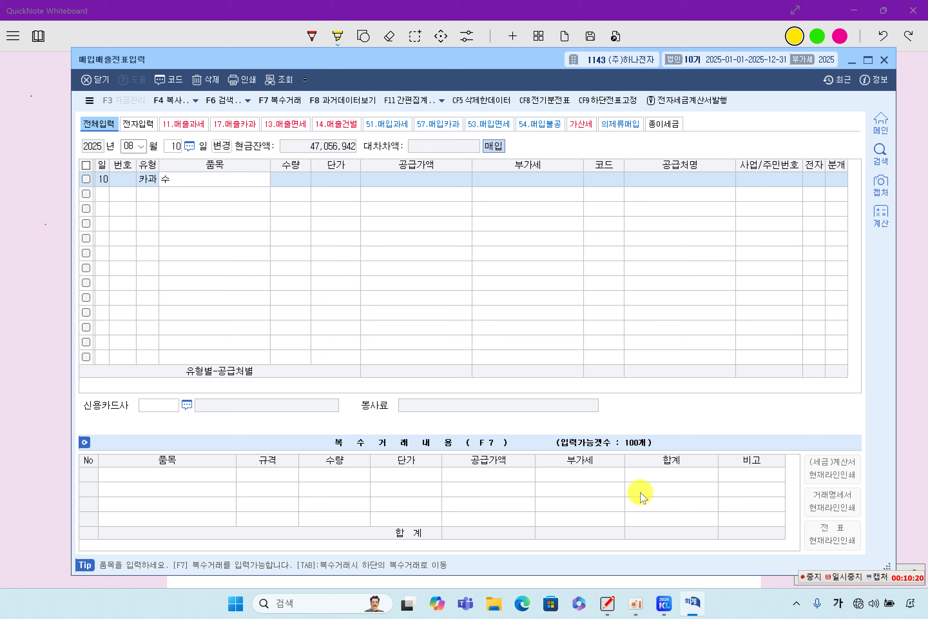
type("처ㅂ")
key("Return")
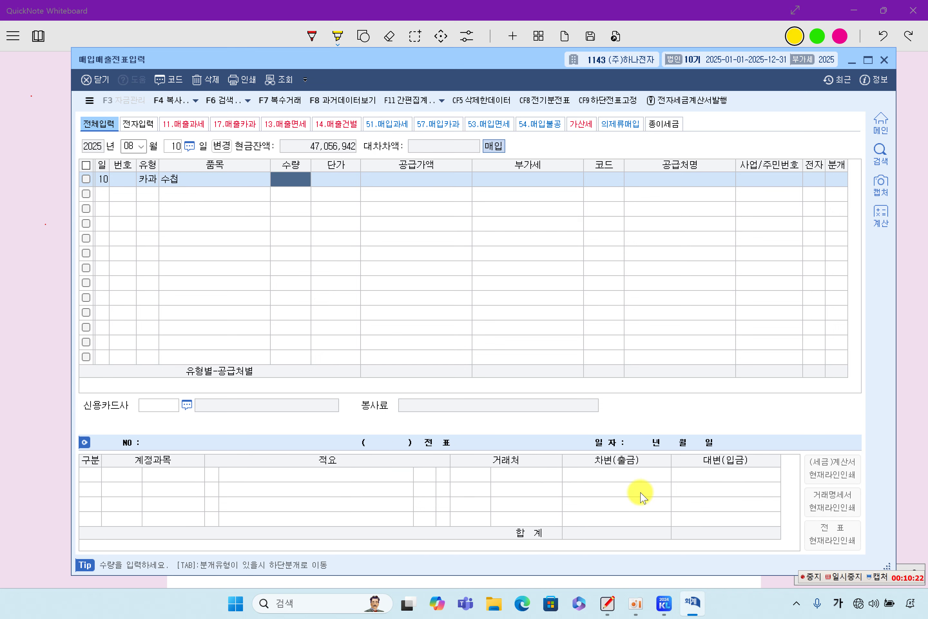
key("Return")
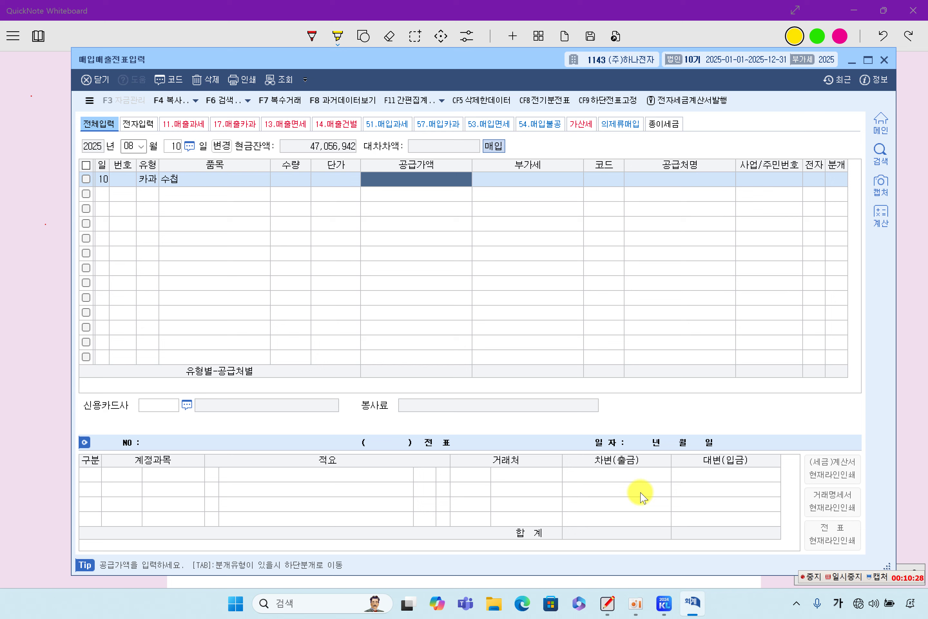
Step: Enter the VAT-inclusive amount 4,400,000 as the supply value and choose 광고닷컴 as the supplier
type("4,400,000")
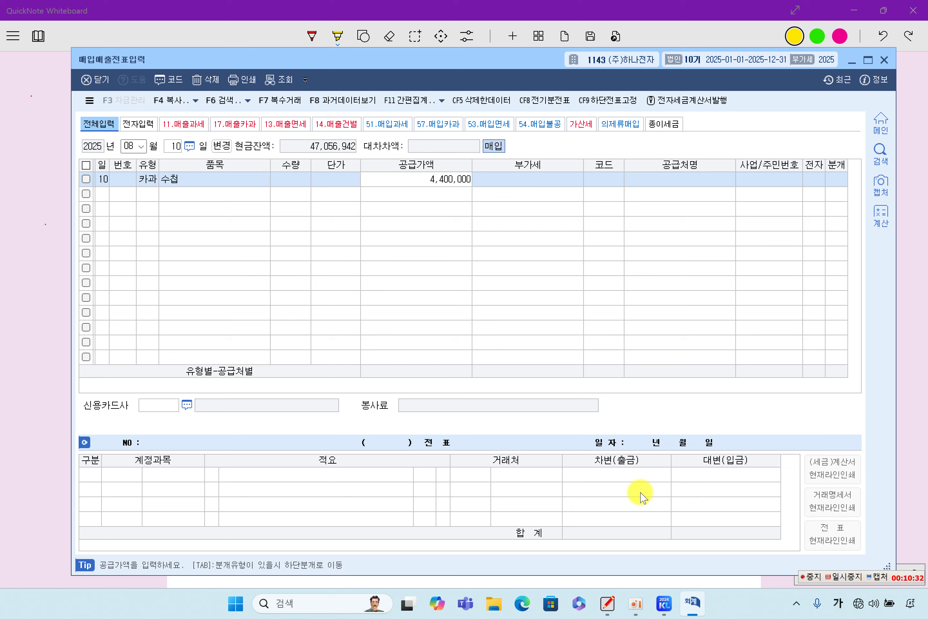
key("Return")
key("Return")
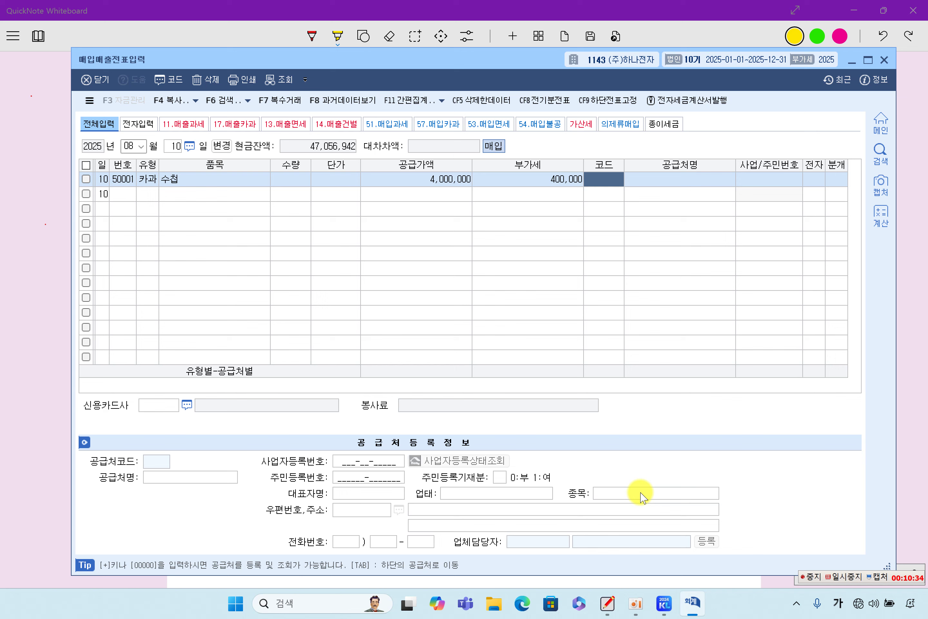
key("F2")
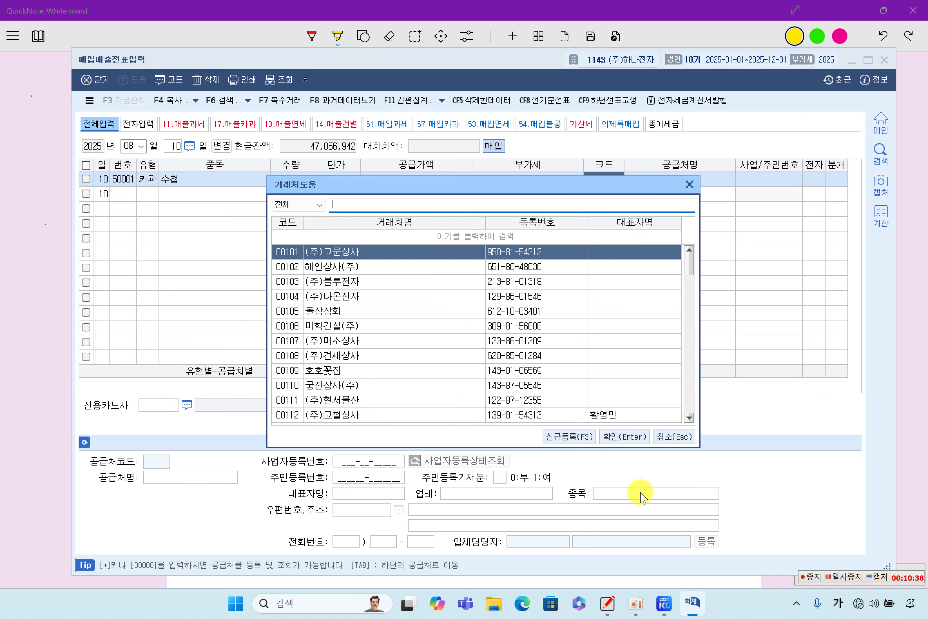
type("광")
key("Return")
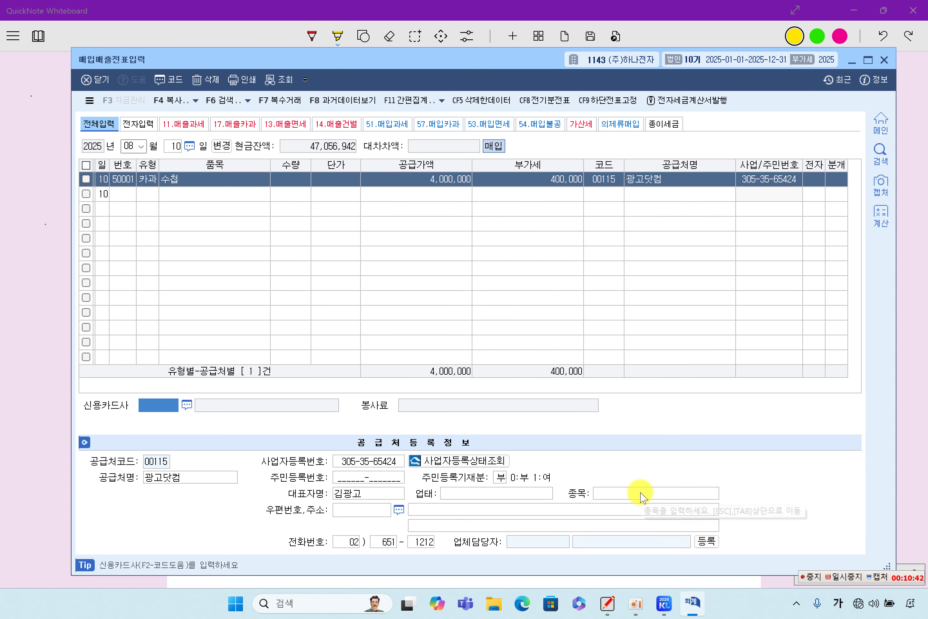
Step: Choose 현대카드 (99603) as the credit card company and set the journal type to 4 (카드)
key("F2")
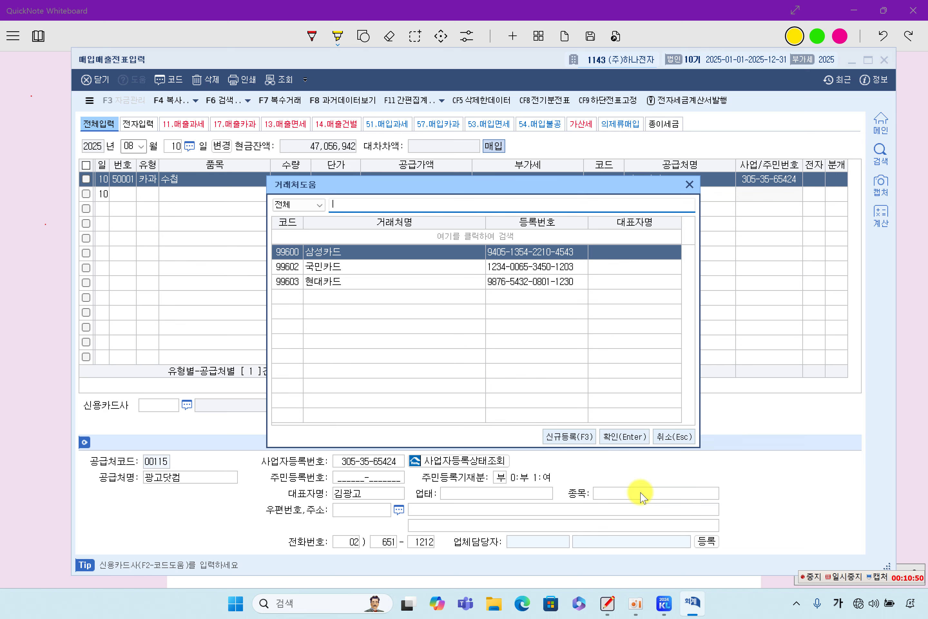
key("Down")
key("Down")
key("Return")
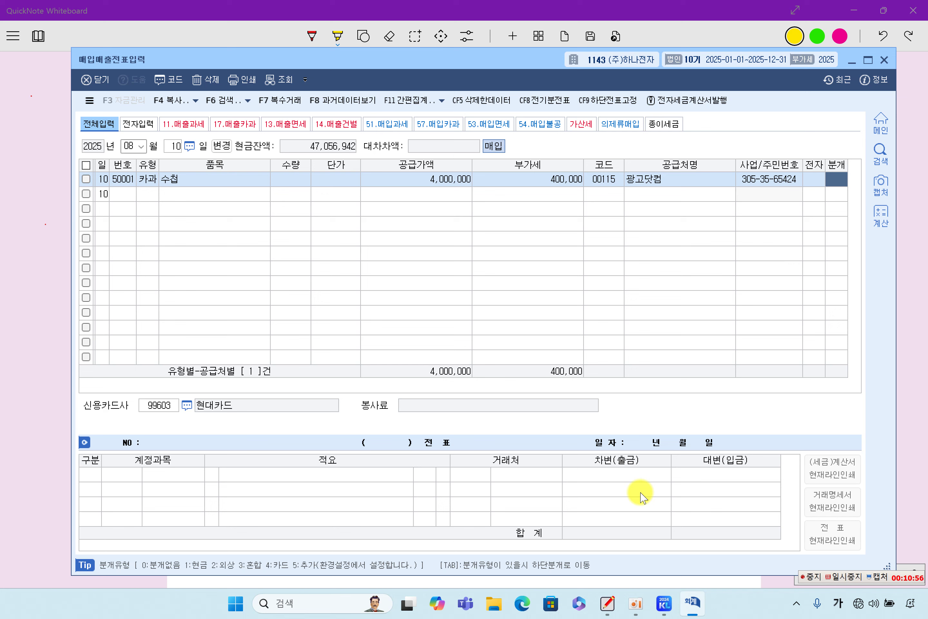
type("4")
key("Return")
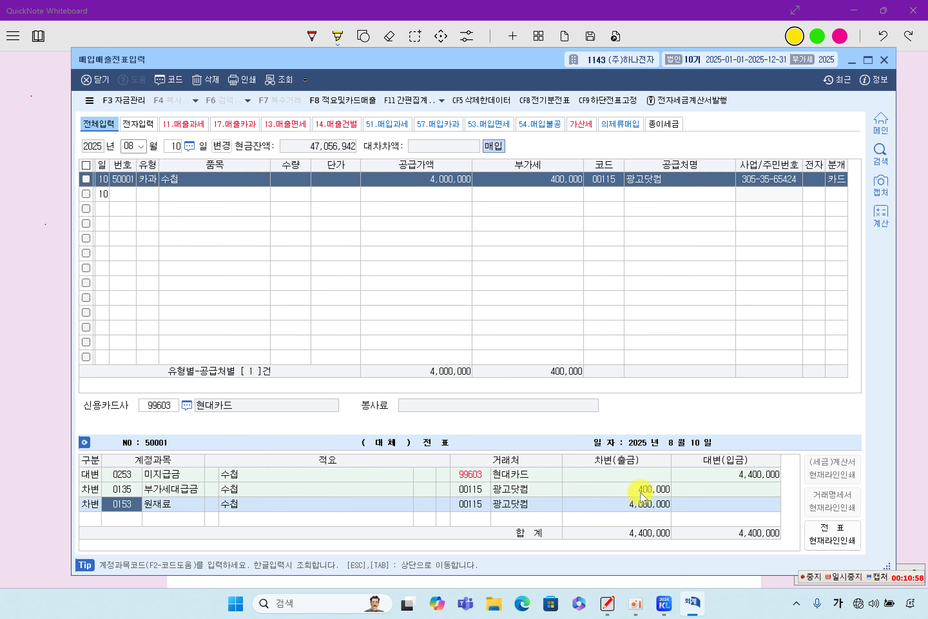
key("Up")
key("Up")
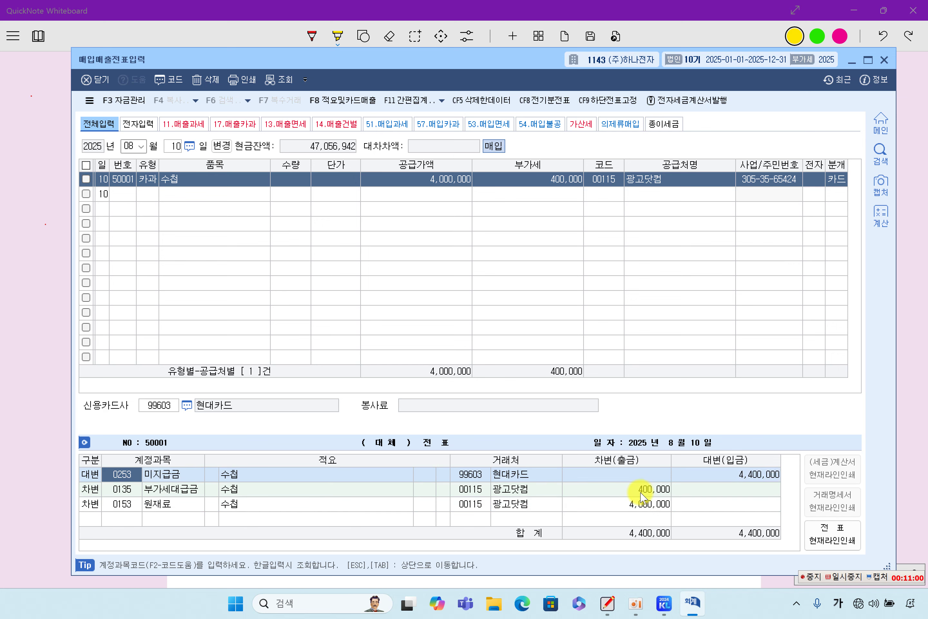
key("Return")
key("Return")
key("Return")
key("Return")
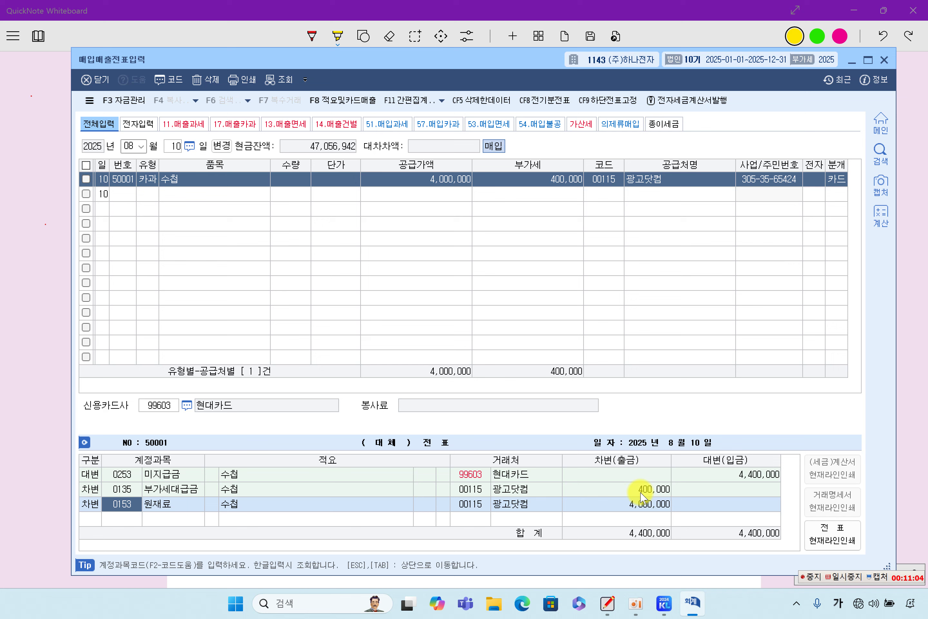
Step: Look up accounts containing 광 in the account code search for the 원재료 debit line
key("F2")
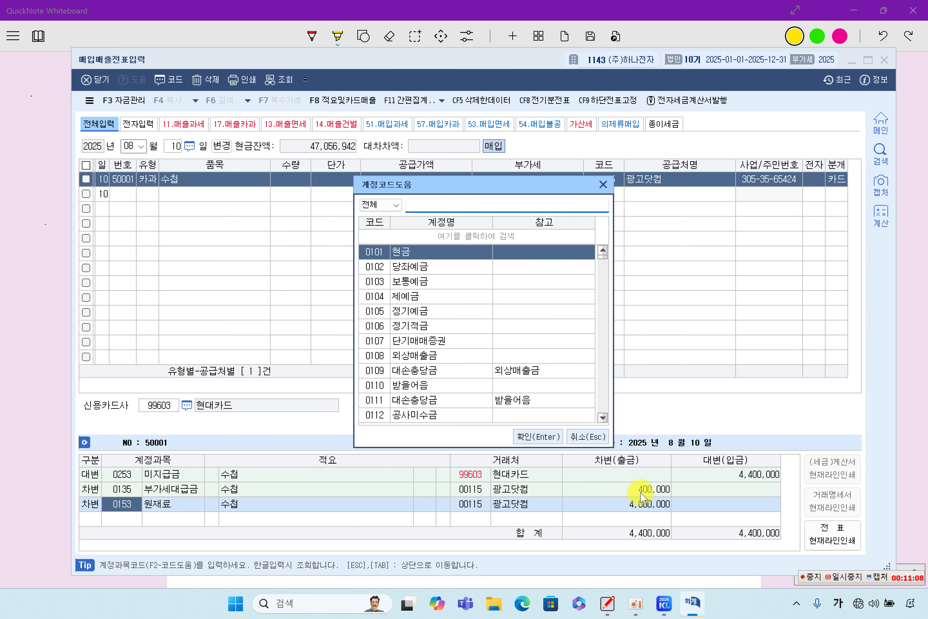
type("ㄱ")
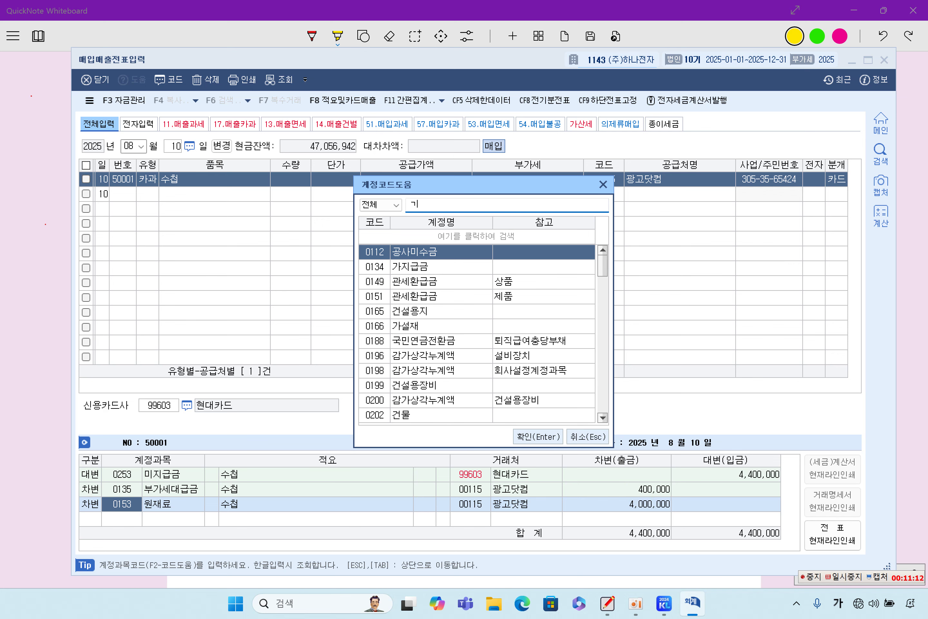
type("ㅎㅏㅇ")
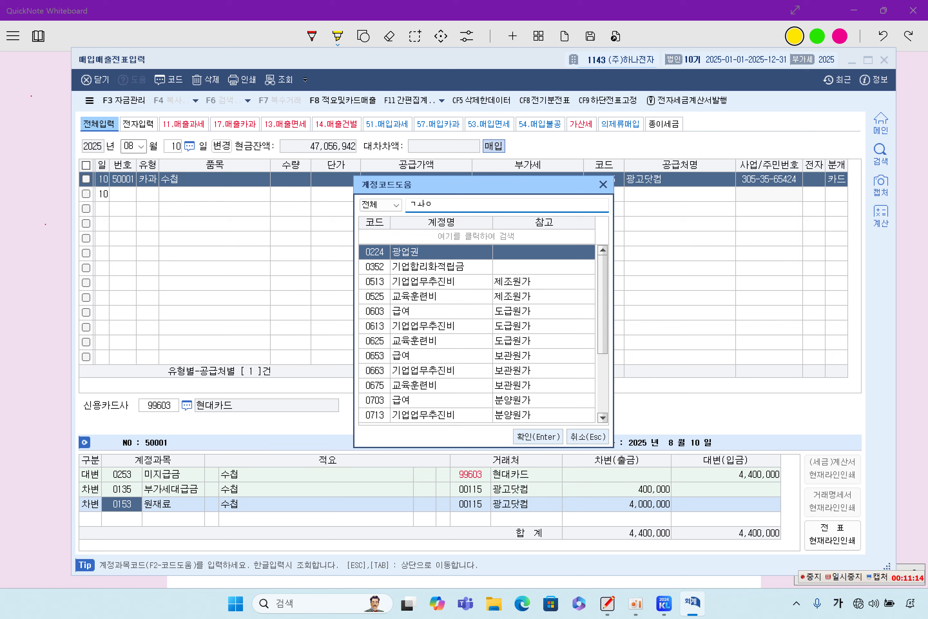
key("BackSpace")
key("BackSpace")
key("BackSpace")
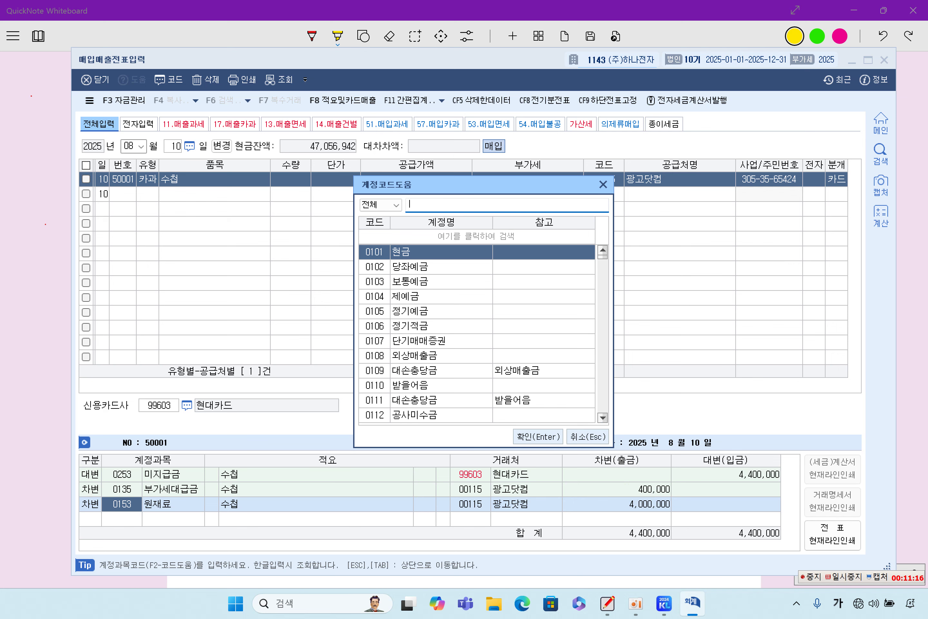
type("광")
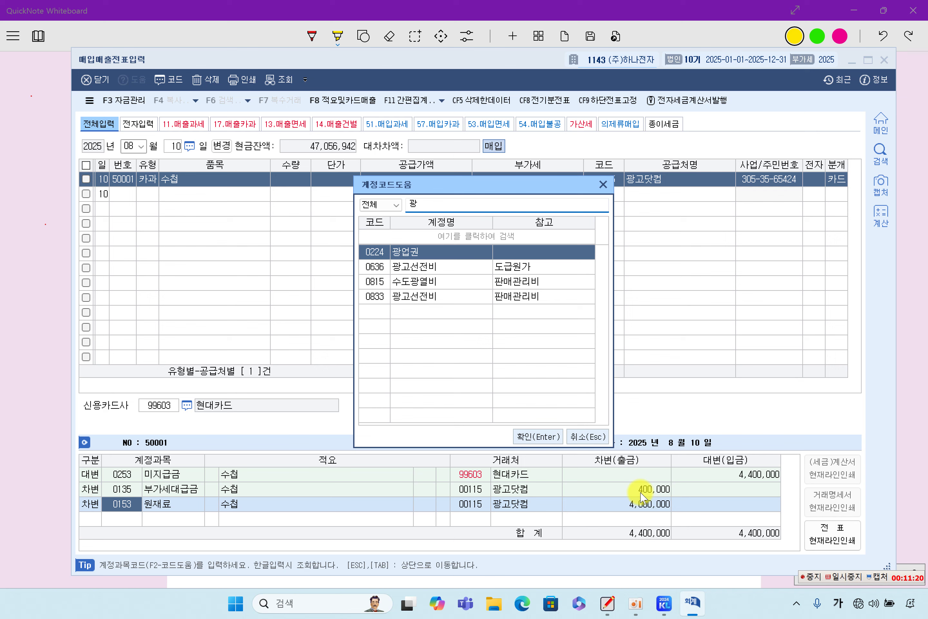
Step: Set that debit line's account to 0833 광고선전비 (판매관리비), complete the August 10 voucher and return to its entry line
key("Down")
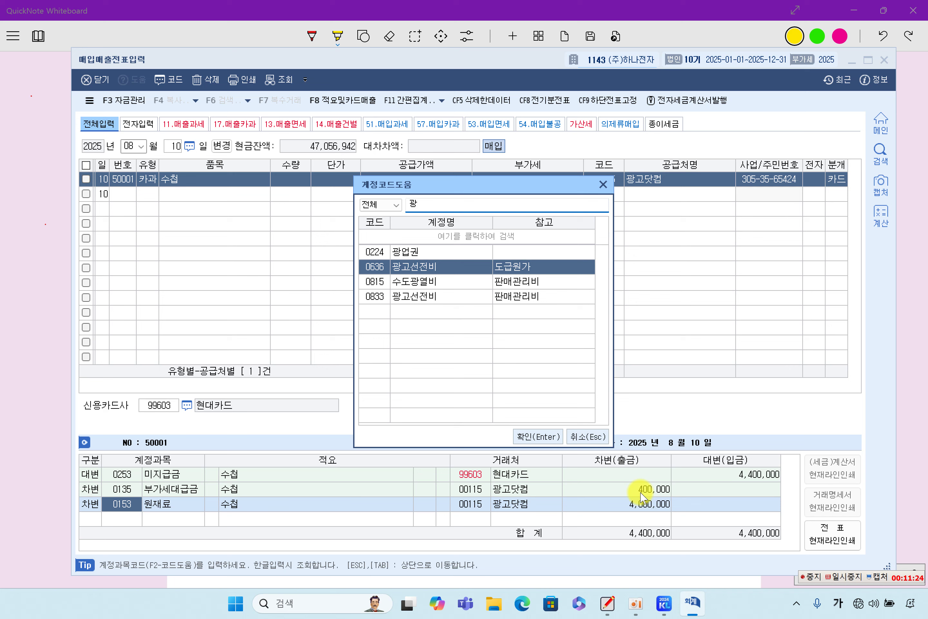
key("Up")
key("Down")
key("Down")
key("Down")
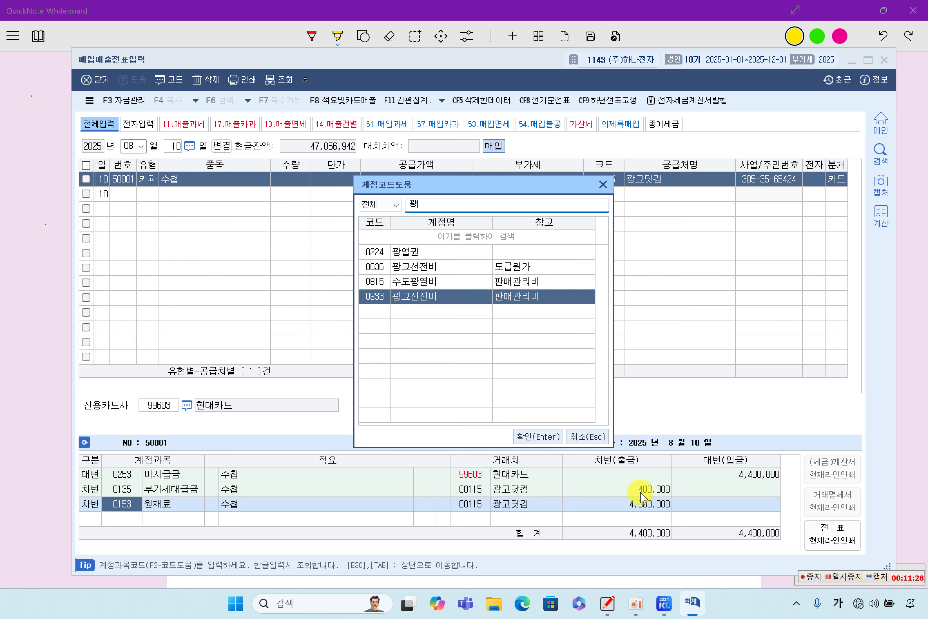
key("Return")
key("Return")
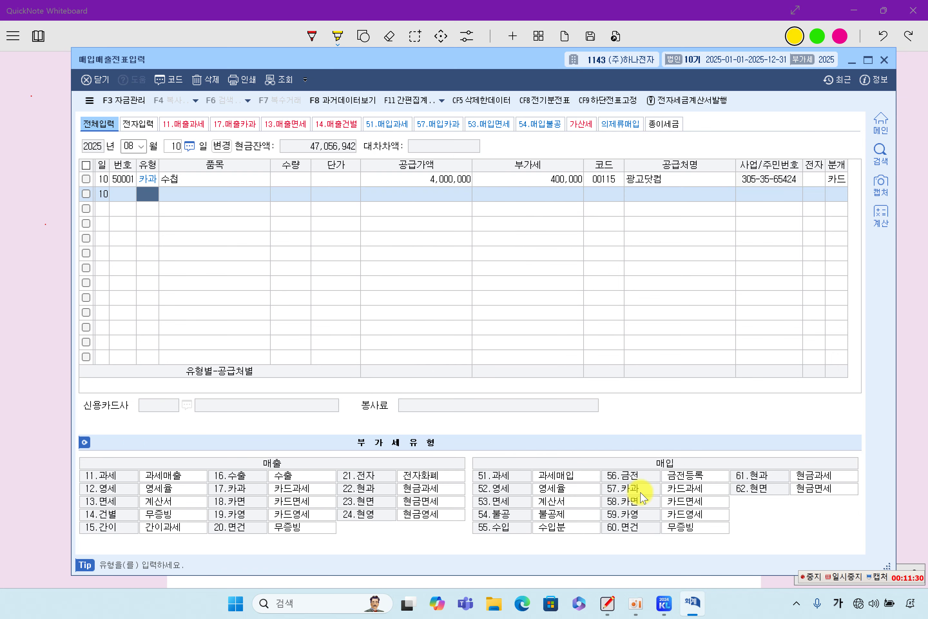
key("Up")
key("Return")
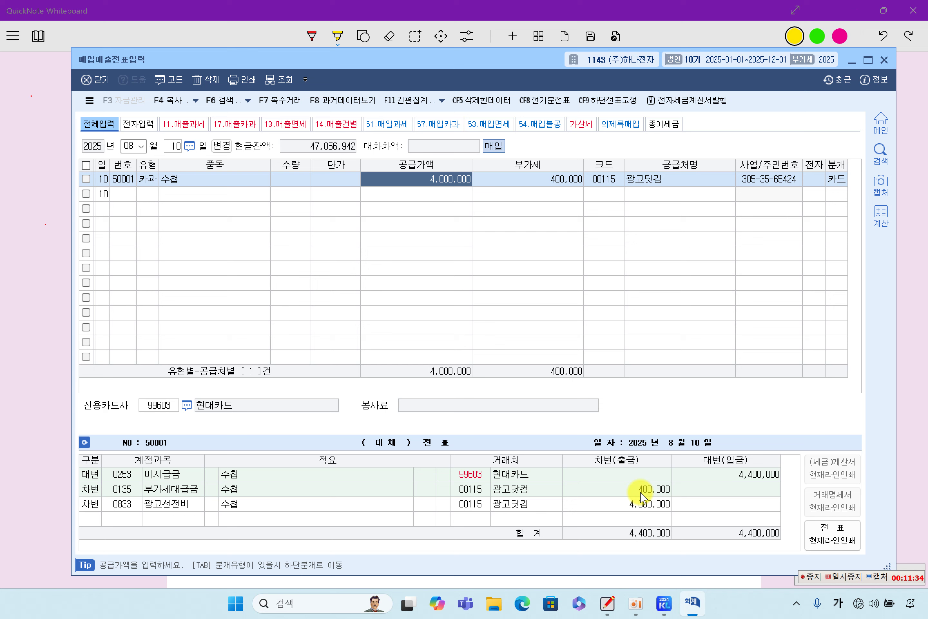
Step: Switch to QuickNote Whiteboard and highlight problem [4]'s date, the raw-material purchase and the receipt of the electronic tax invoice
left_click(831, 578)
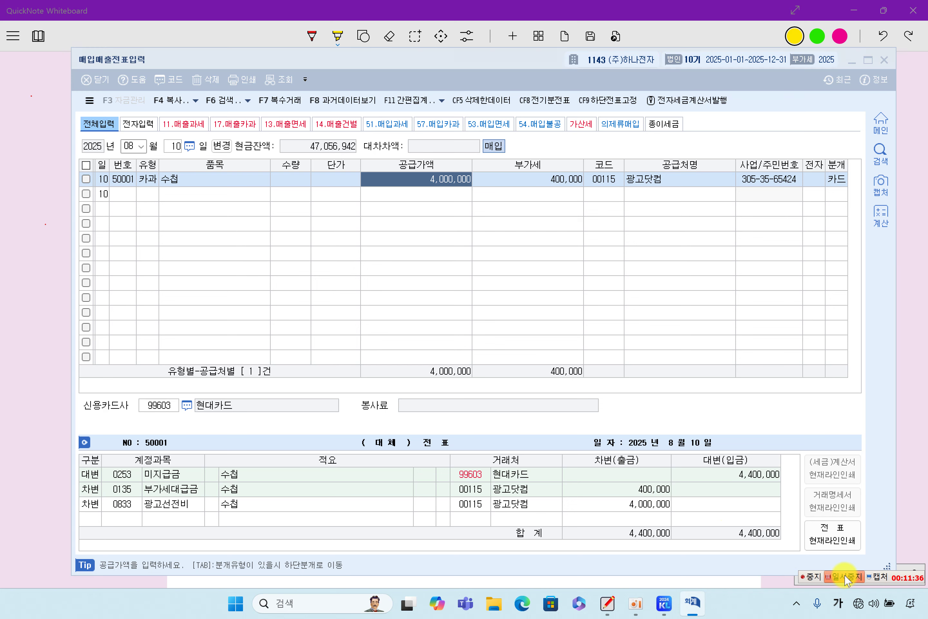
left_click(908, 406)
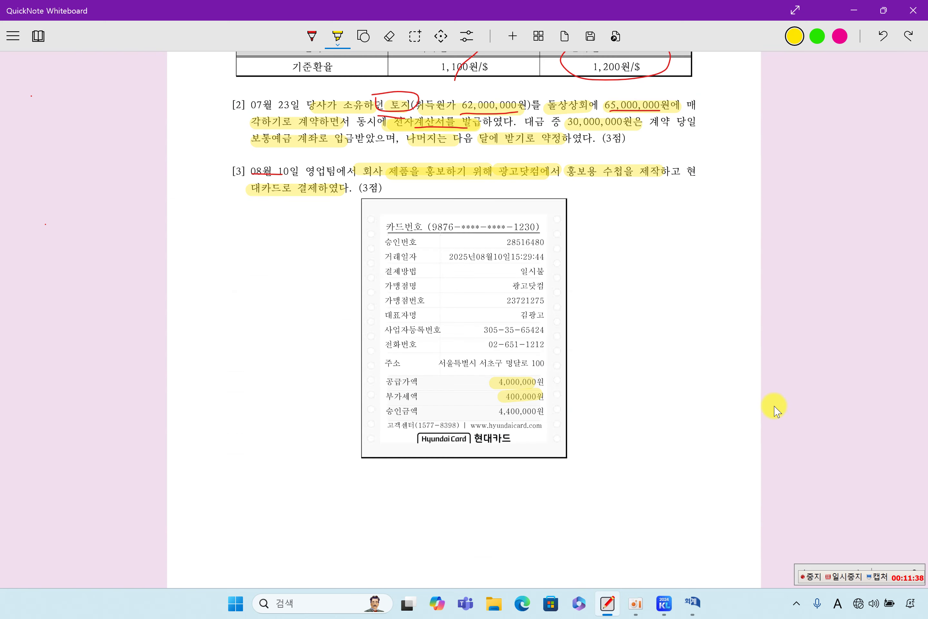
scroll(546, 413, "down", 5)
scroll(548, 413, "down", 5)
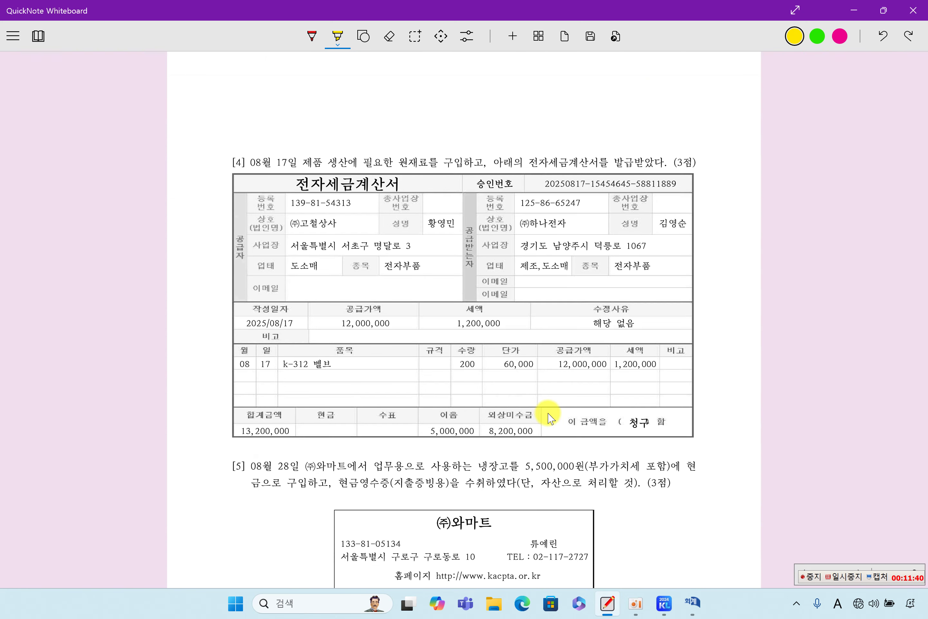
left_click_drag(245, 162, 281, 162)
left_click_drag(397, 164, 462, 162)
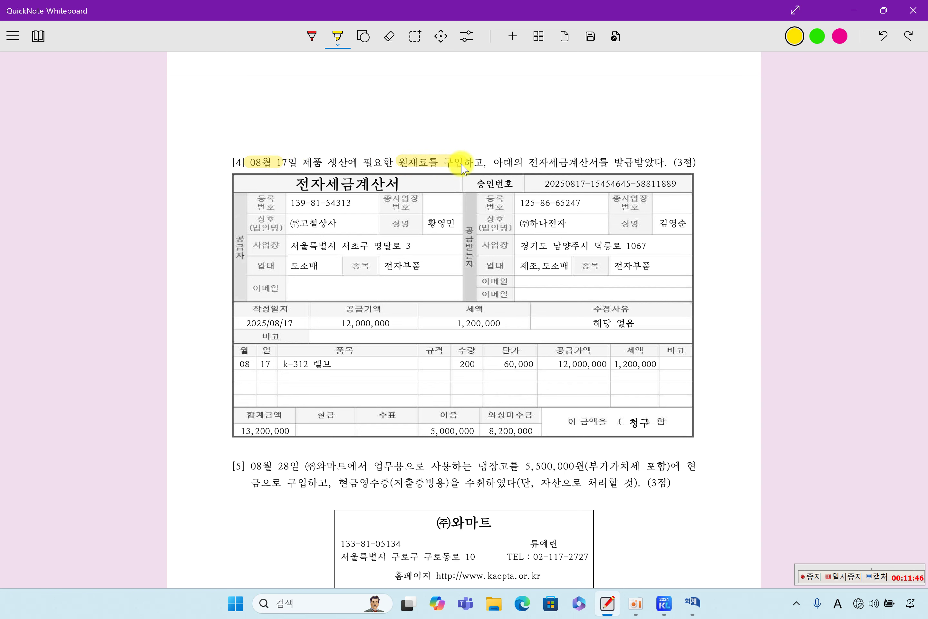
left_click_drag(528, 162, 655, 164)
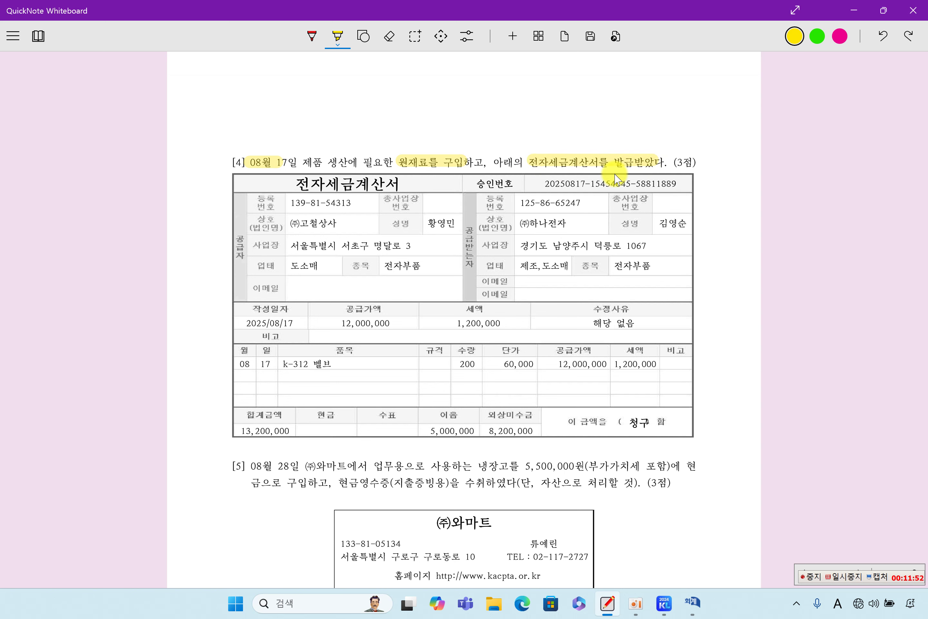
Step: Highlight the buyer ㈜하나전자, the 공급받는자 label and the supplier ㈜고철상사 on the tax invoice
left_click_drag(521, 222, 572, 222)
left_click_drag(468, 204, 469, 274)
left_click_drag(290, 223, 340, 224)
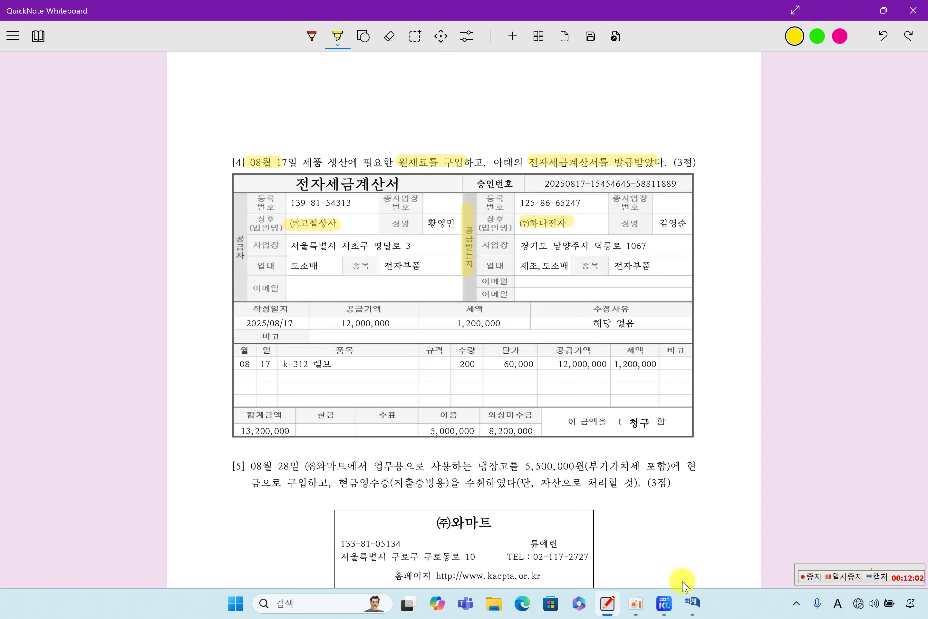
Step: Switch back to KcLep's 매입매출전표입력 and set the voucher date to August 17
left_click(669, 607)
left_click(692, 603)
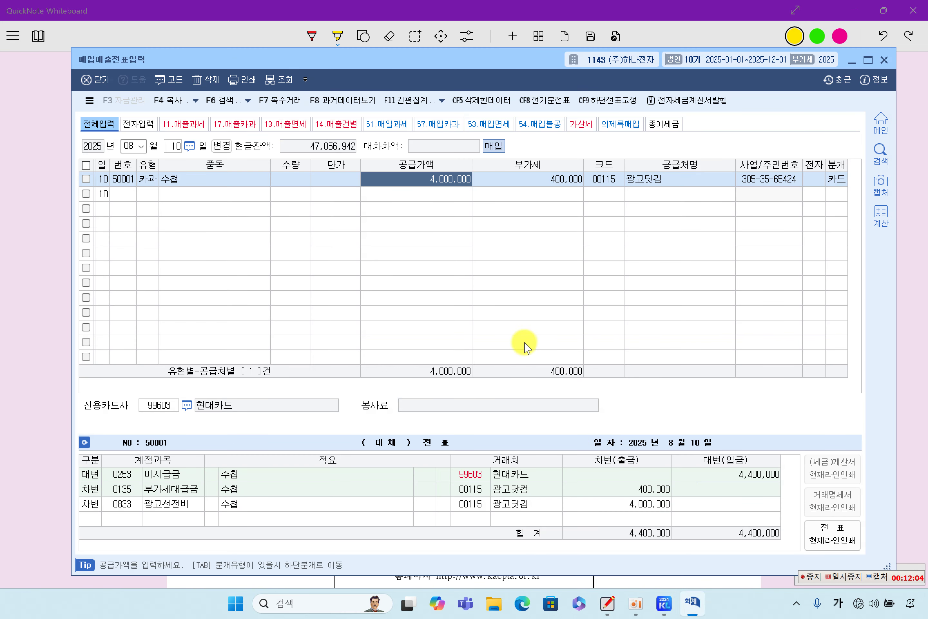
left_click(126, 146)
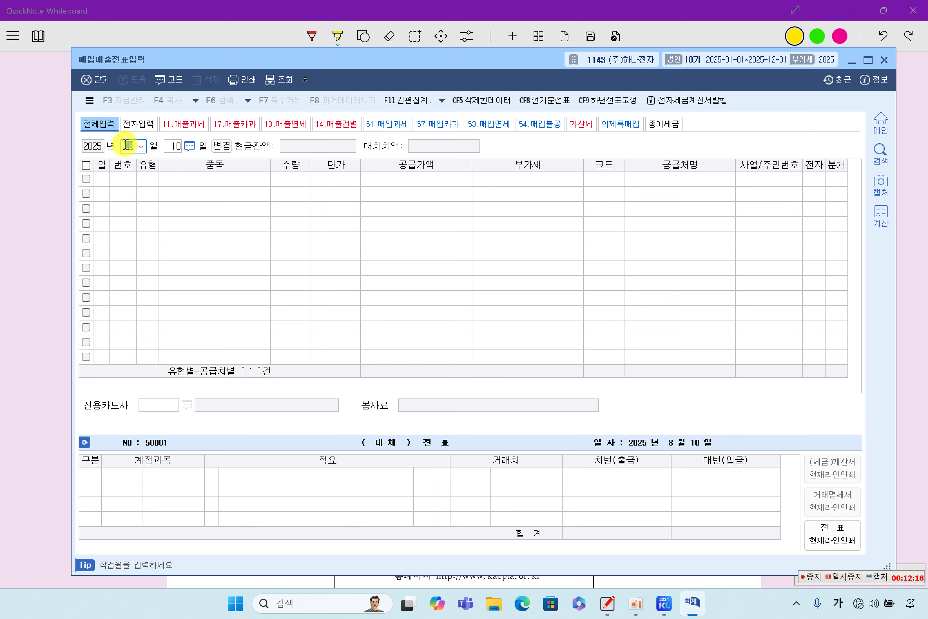
key("Return")
type("17")
key("Return")
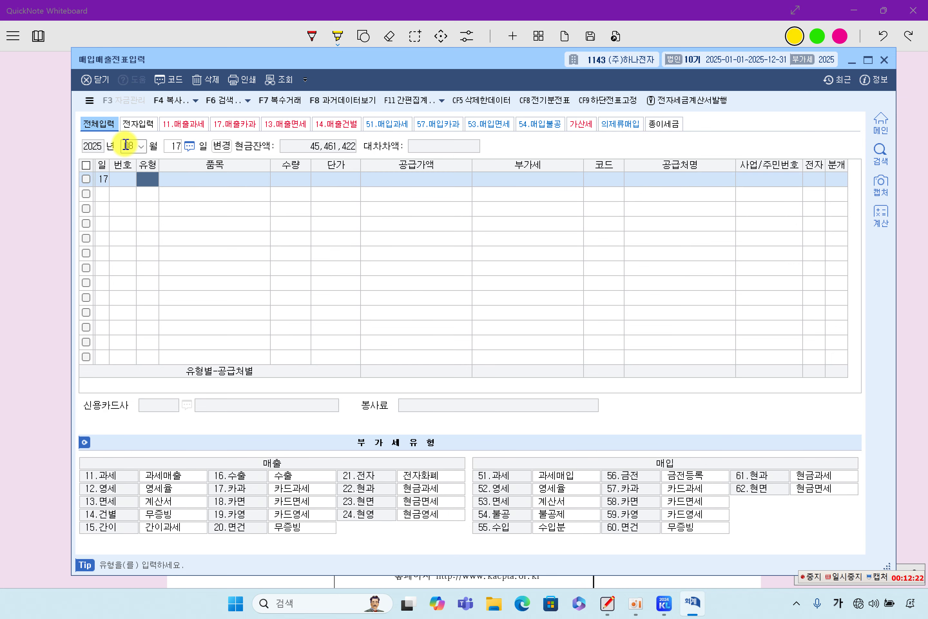
Step: Start a voucher line of type 51 (과세) with the item k-312 벨브
type("51")
key("Return")
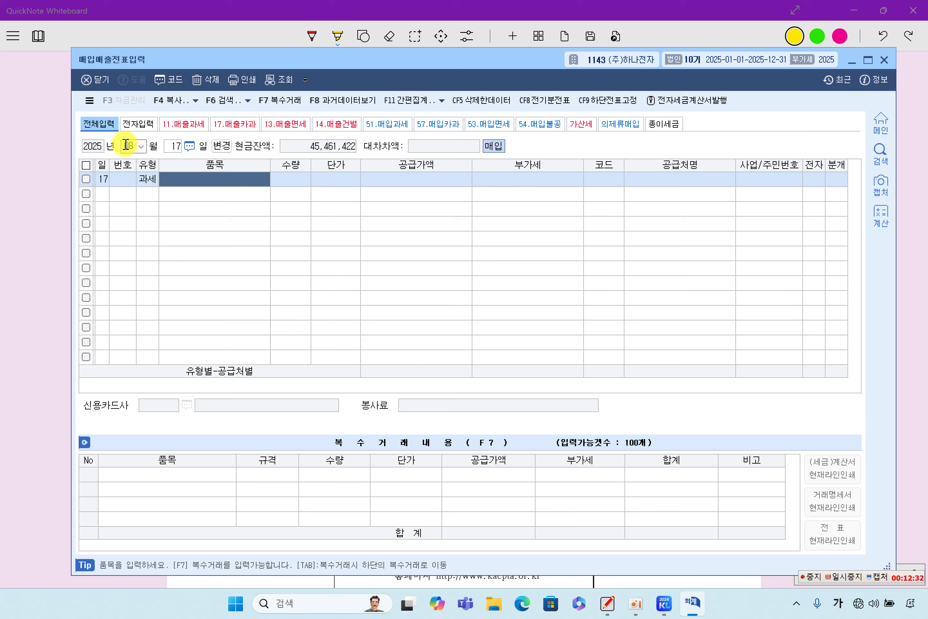
key("Hangul")
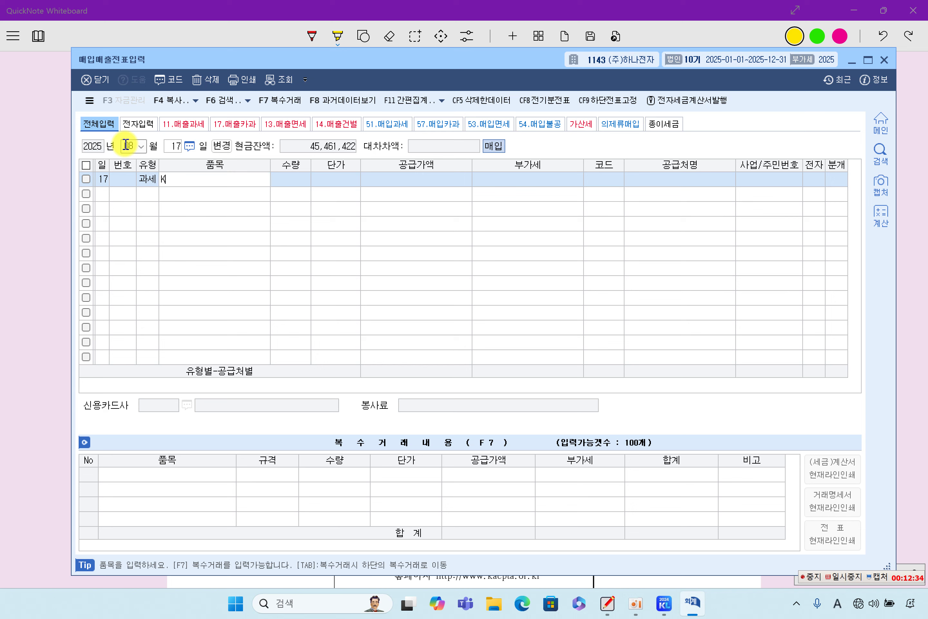
type("k-")
key("Caps_Lock")
type("312")
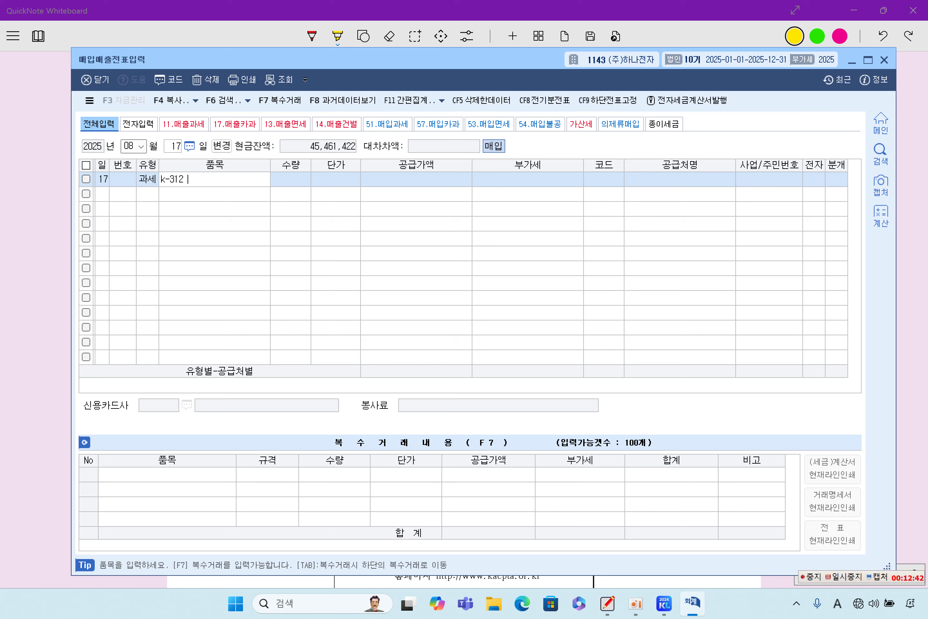
key("Hangul")
type("벨브")
key("Return")
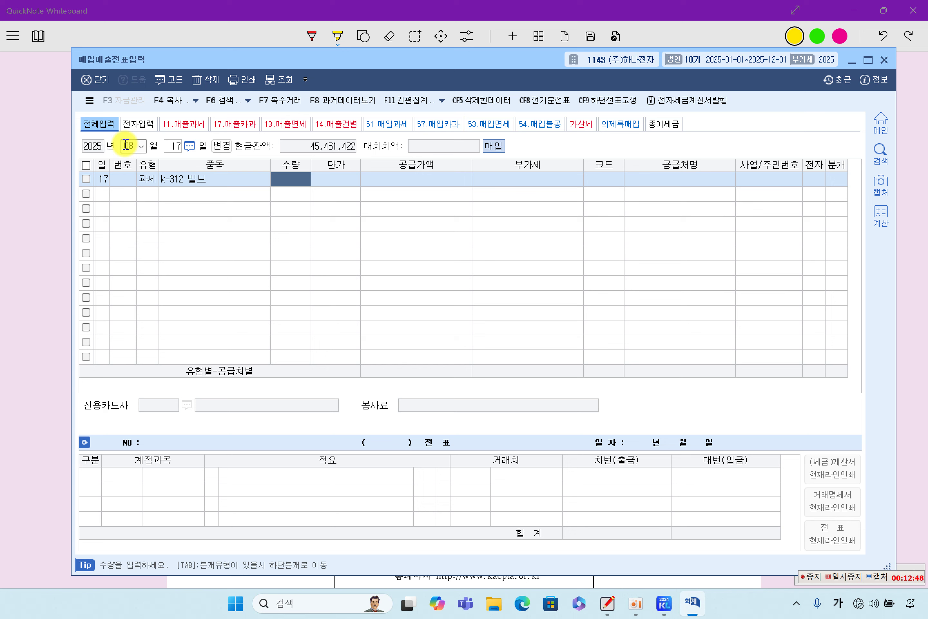
Step: Enter a quantity of 200 and a unit price of 60,000 for the k-312 벨브 line
type("200")
key("Return")
type("6")
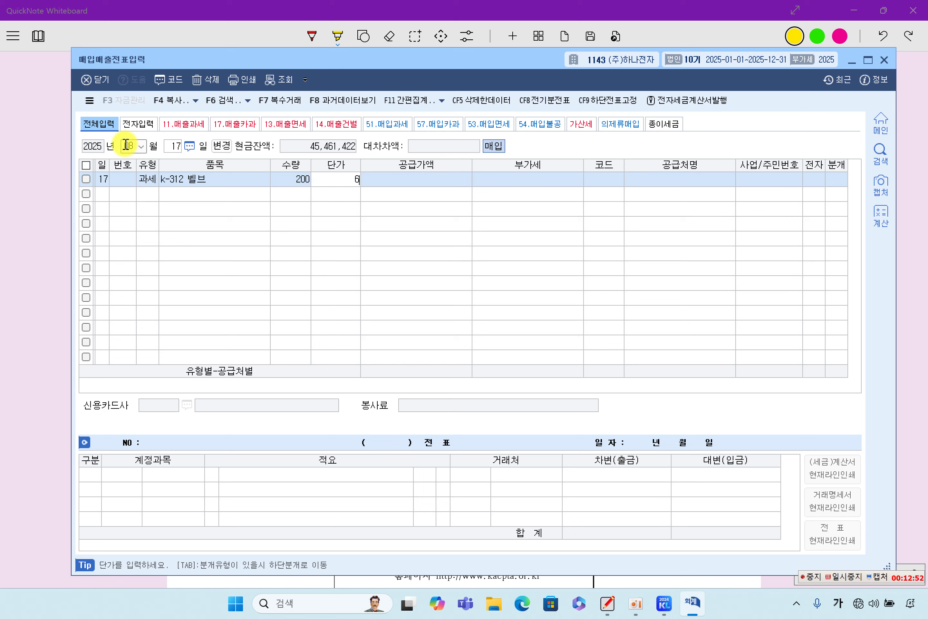
type("0,000")
key("Return")
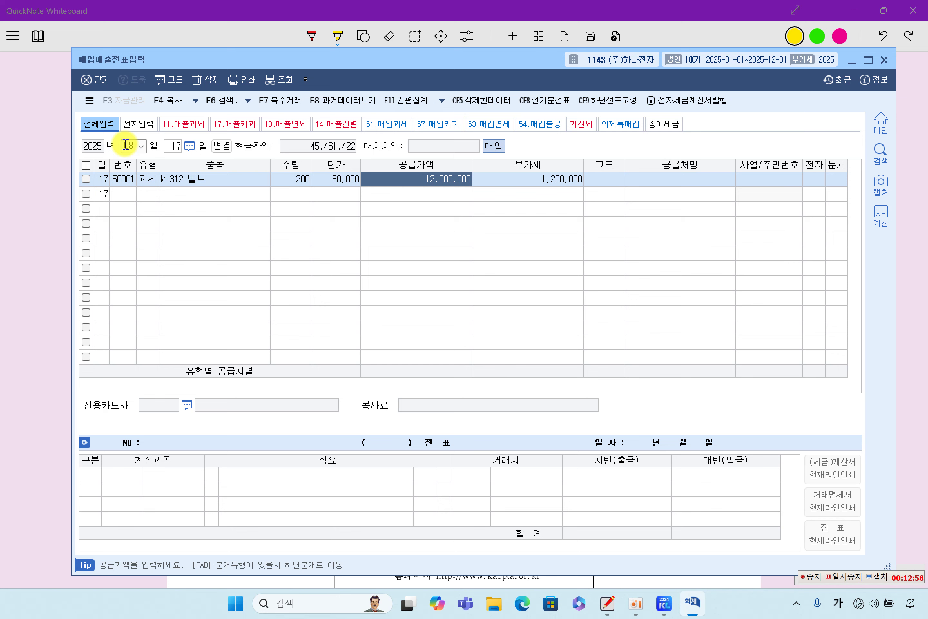
Step: Accept the calculated amounts, choose (주)고철상사 as the supplier and mark the tax invoice as electronic (1: 여)
key("Return")
key("Return")
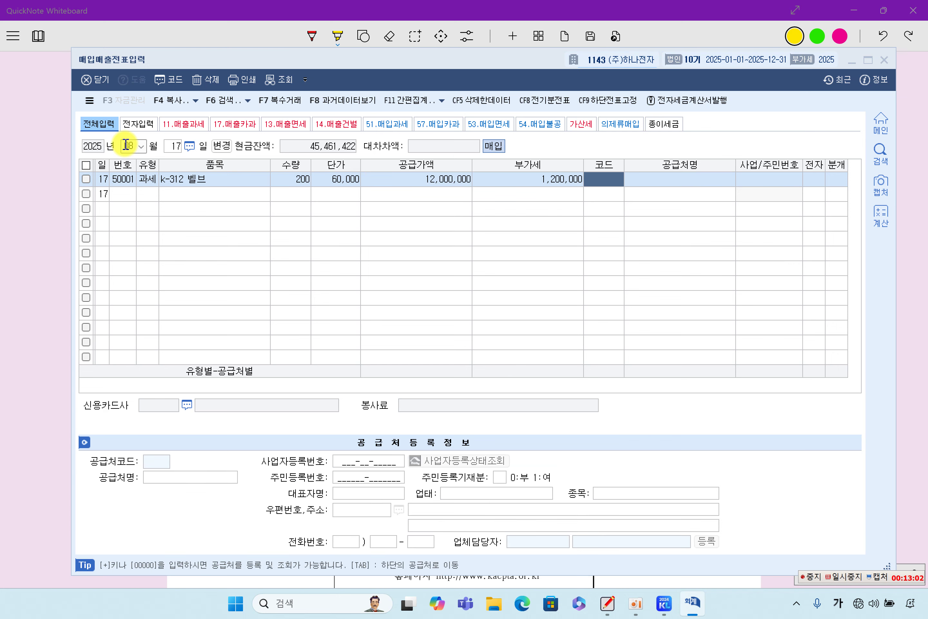
key("F2")
type("고철")
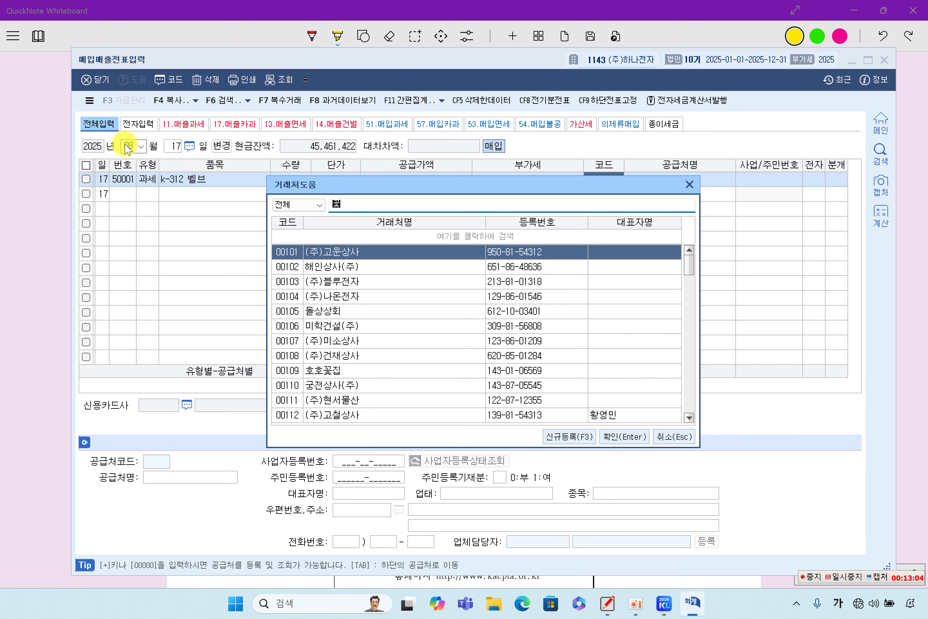
key("Return")
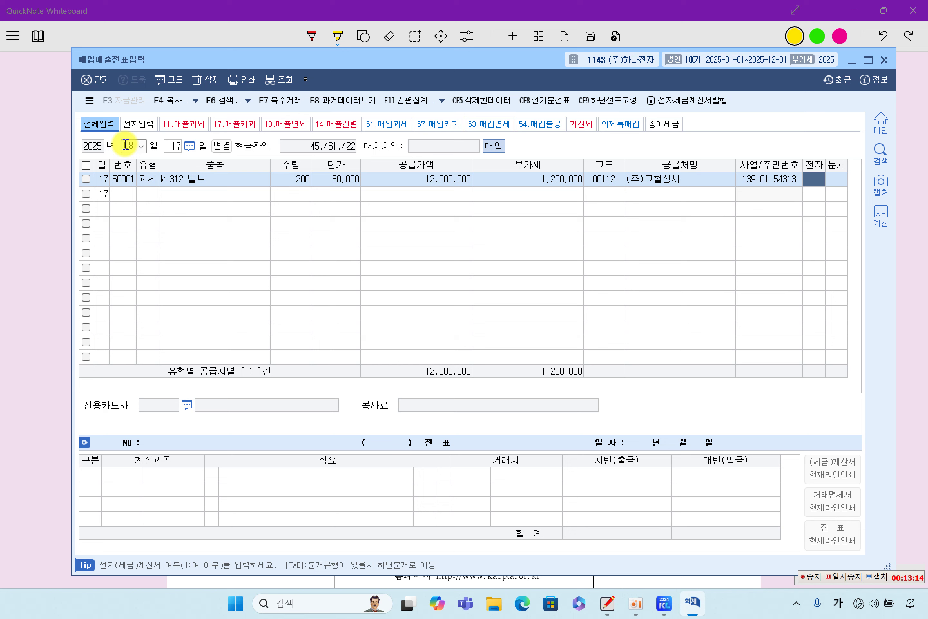
type("15")
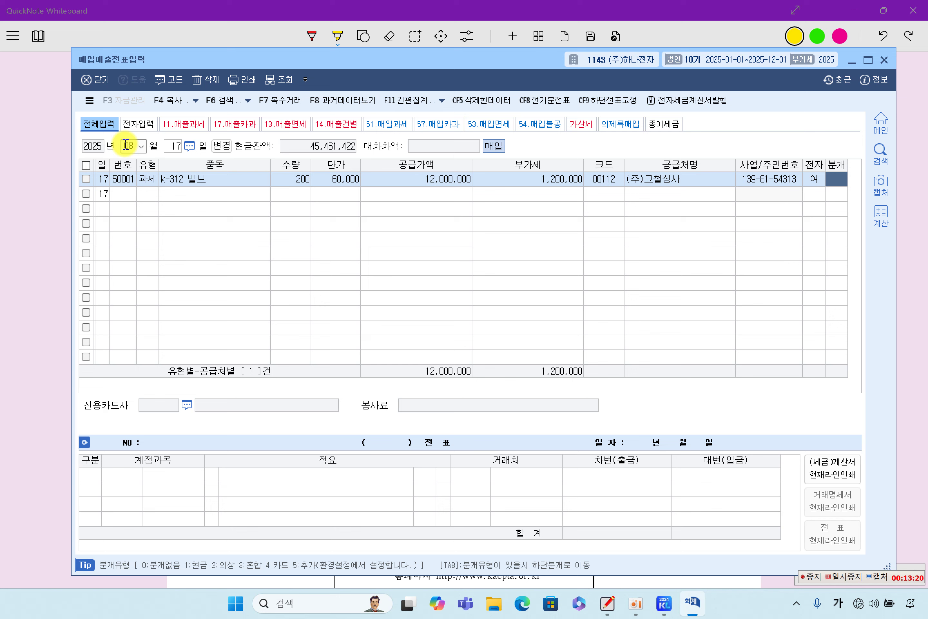
Step: Set the journal type to 3 (혼합), keep the 부가세대급금 and 원재료 debit lines, and start a credit (대변) line
type("3")
key("Return")
key("Return")
key("Return")
key("Return")
key("Return")
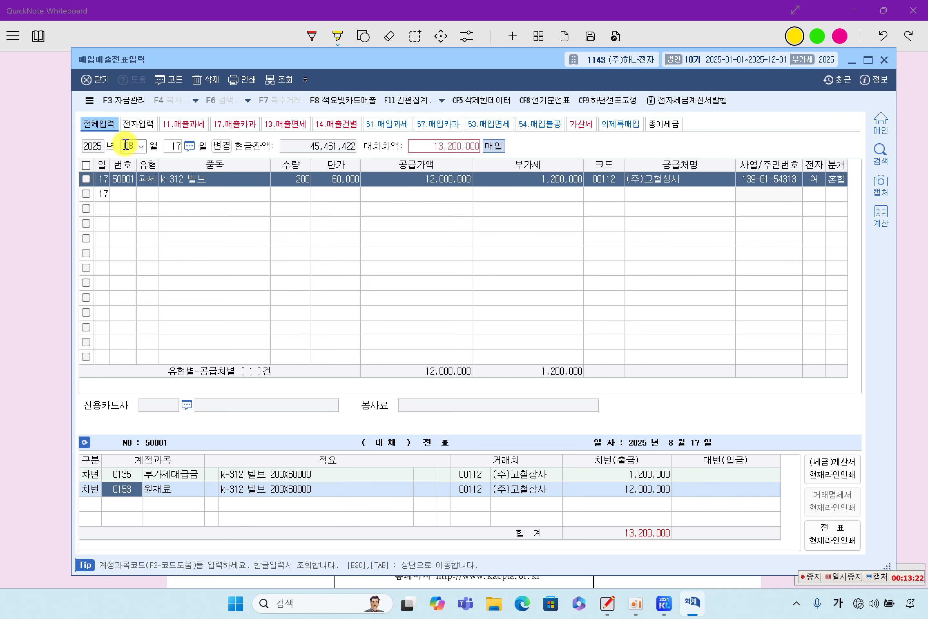
key("Return")
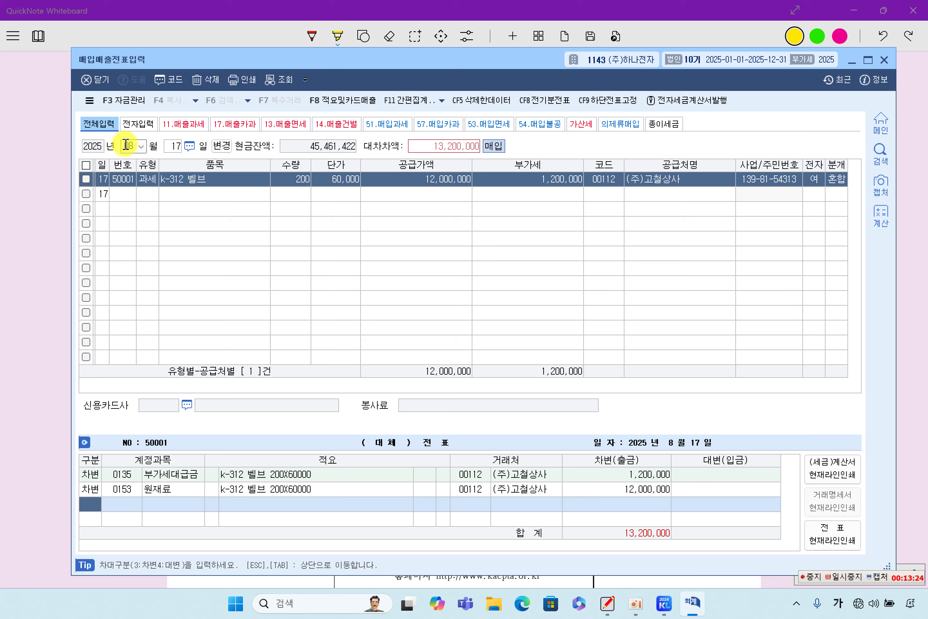
key("4")
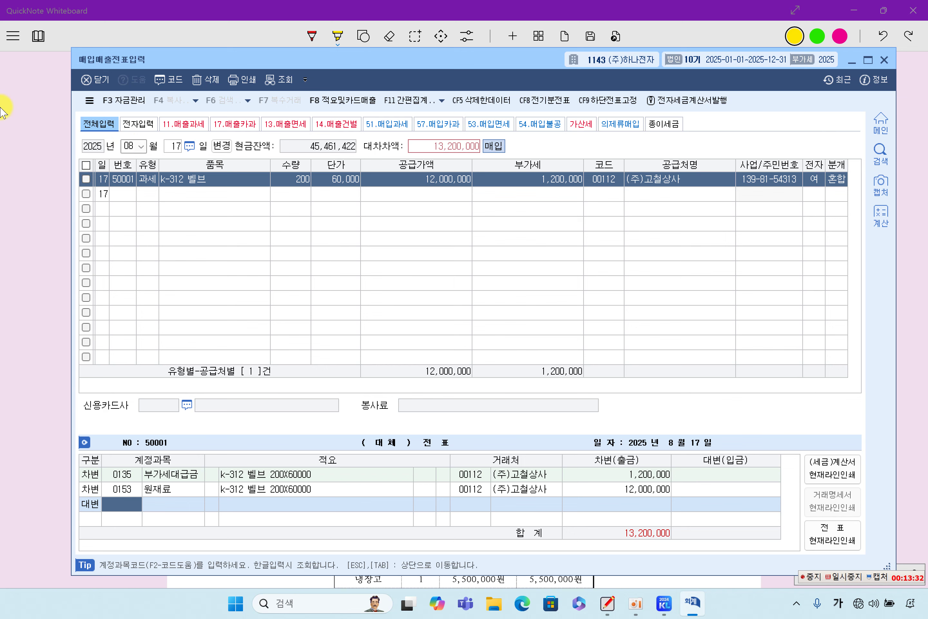
Step: Switch to QuickNote Whiteboard and highlight the invoice's 어음 5,000,000 and 외상미수금 8,200,000 payment entries
left_click(17, 211)
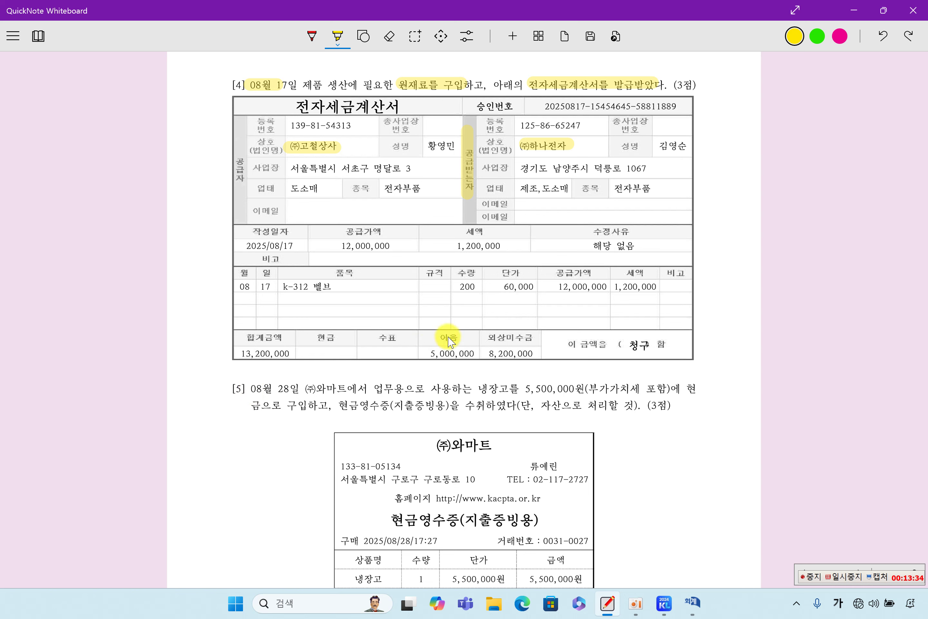
mouse_move(424, 338)
left_mouse_down()
mouse_move(474, 338)
mouse_move(472, 362)
left_mouse_up()
left_click_drag(420, 337, 546, 338)
left_click_drag(489, 356, 539, 358)
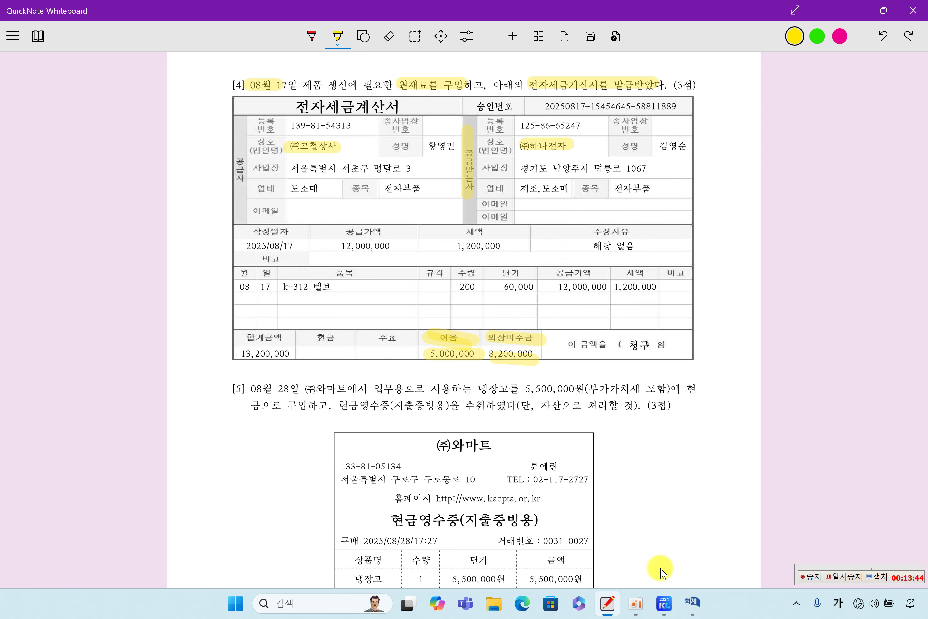
Step: Switch to KcLep and enter 지급어음 (0252) with 5,000,000 on the open credit line
left_click(692, 602)
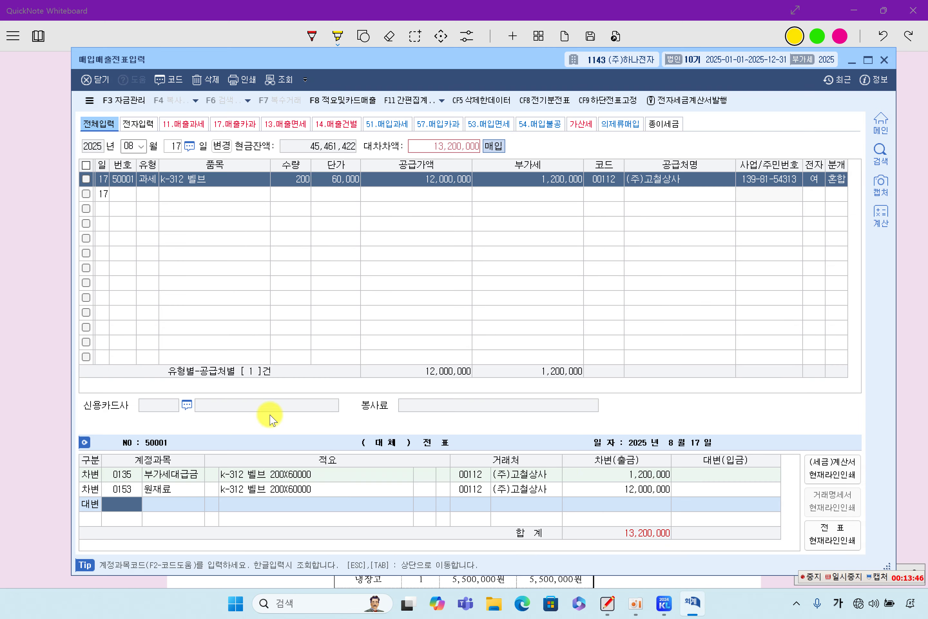
type("0252")
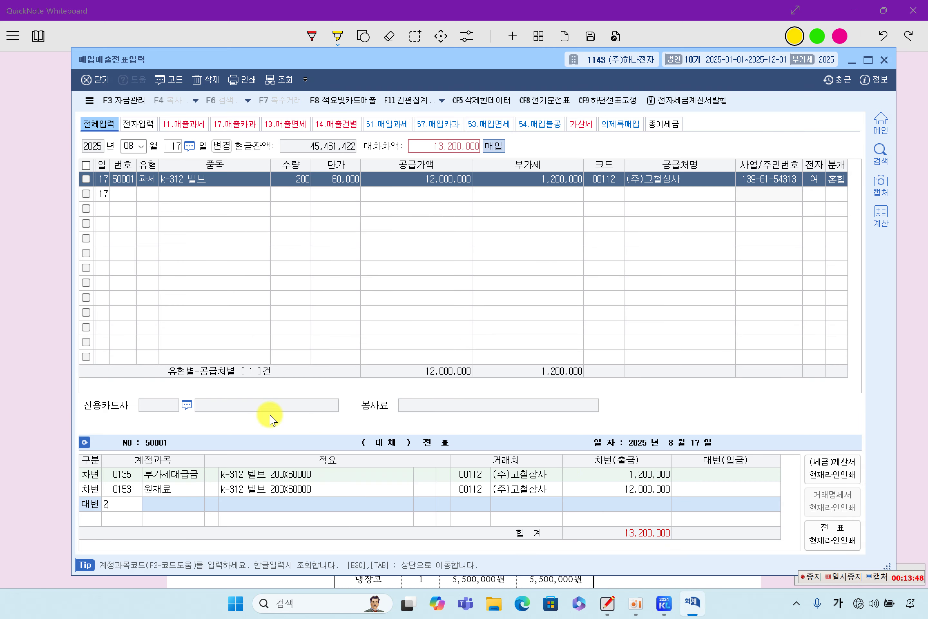
key("Return")
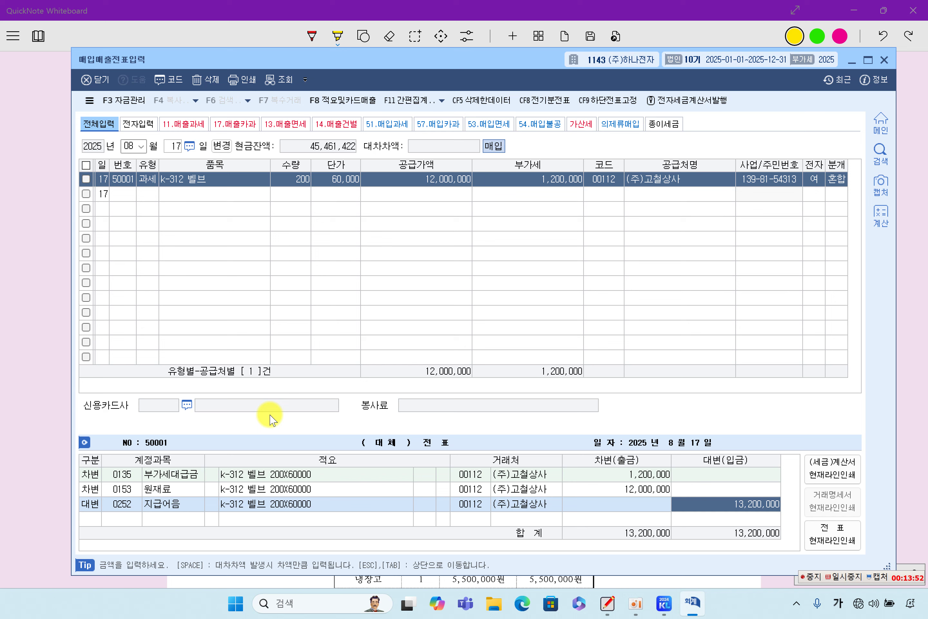
type("5000000")
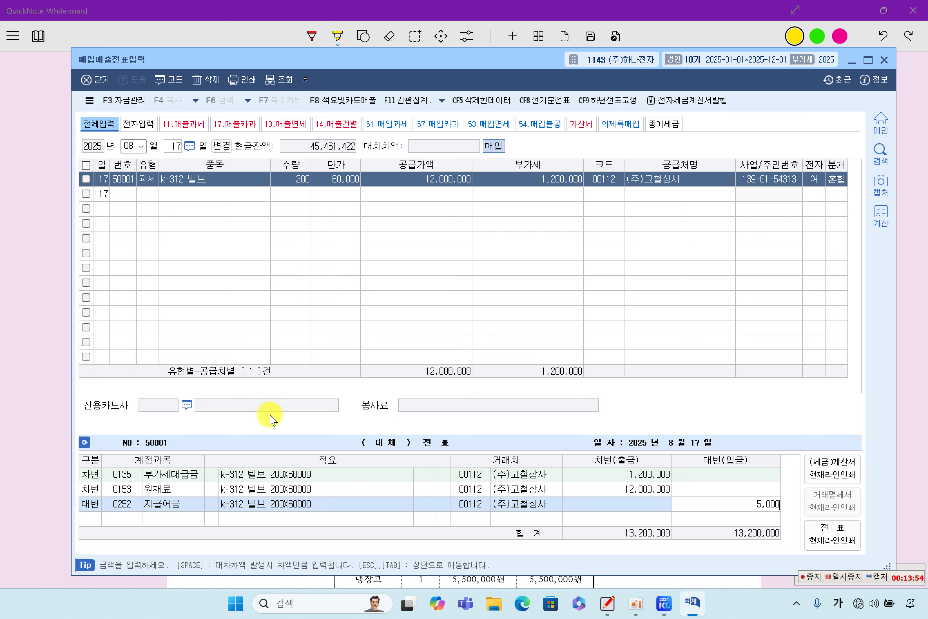
key("Return")
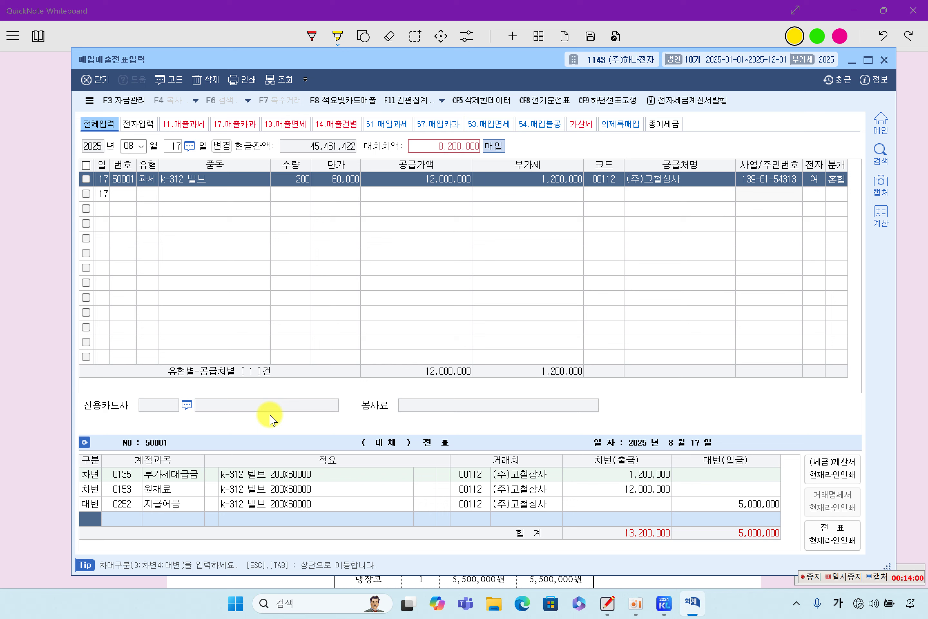
Step: Add another credit (대변) line with account code 253, accepting the default supplier and amount
type("4")
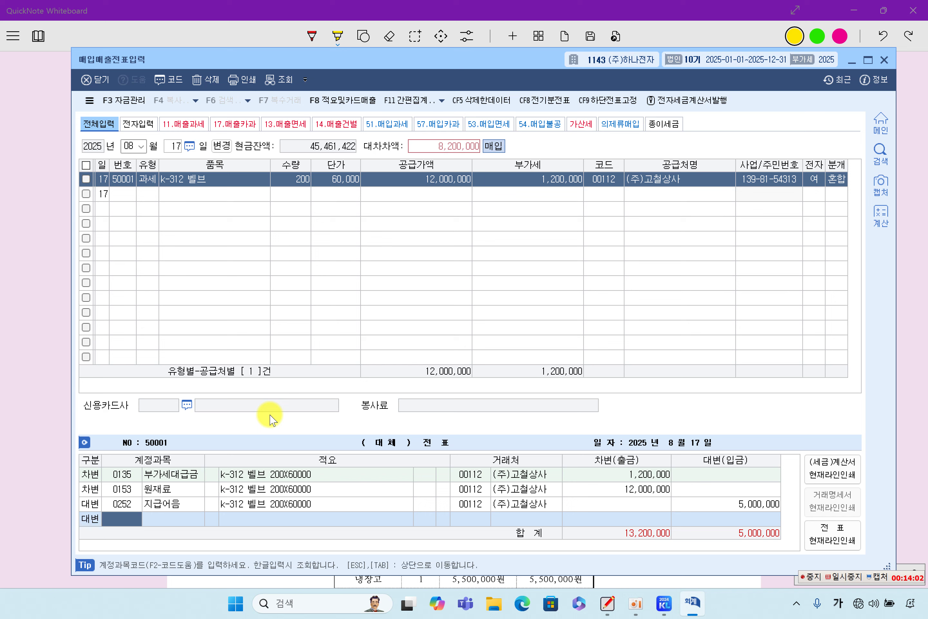
type("25")
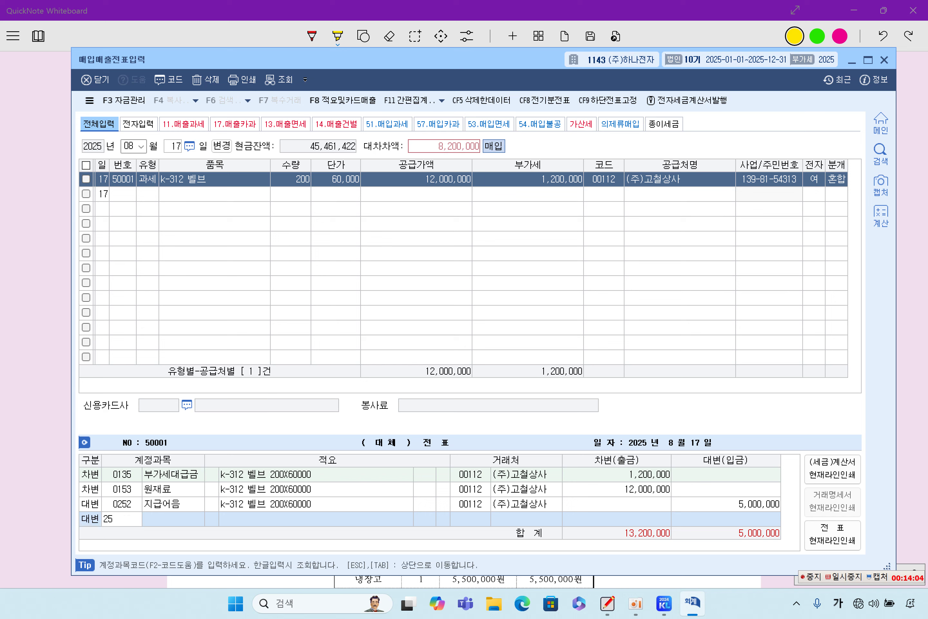
type("3")
key("Return")
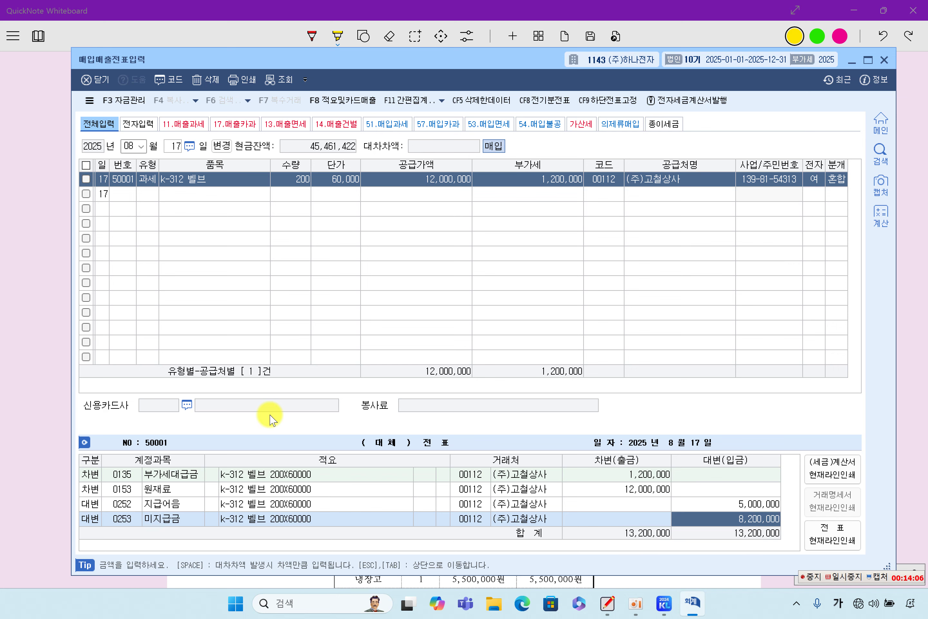
Step: Change the last credit line's account to 외상매입금 (0251) and complete the August 17 voucher
key("Left")
key("Left")
key("Left")
key("Left")
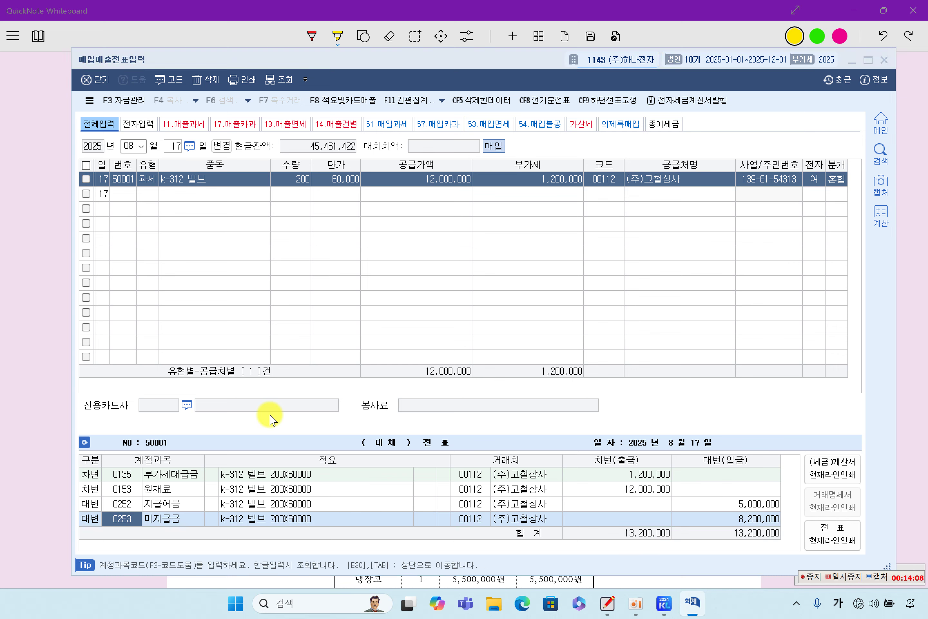
type("ㅇ")
type("외상")
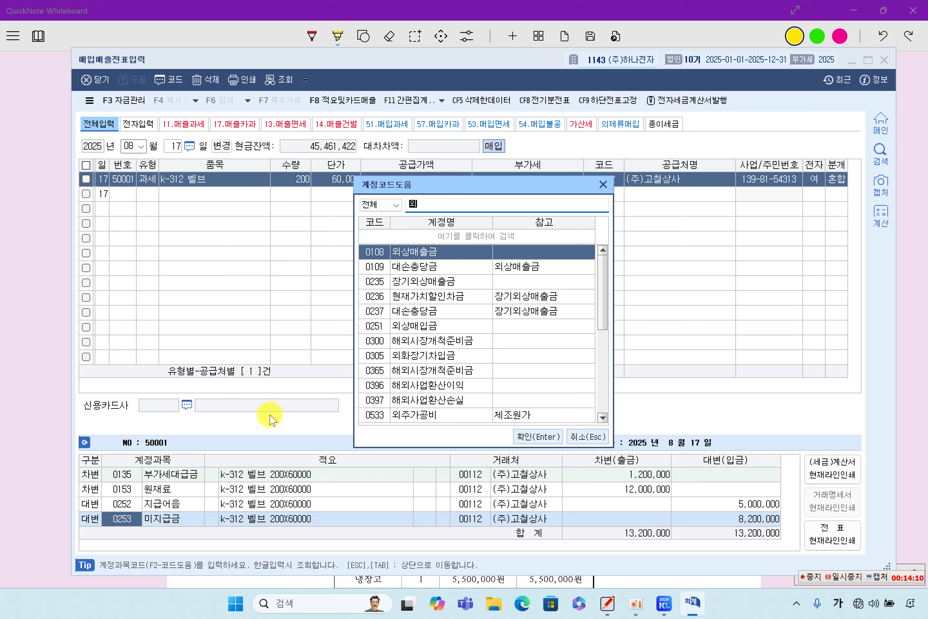
key("Down")
key("Down")
key("Down")
key("Down")
key("Down")
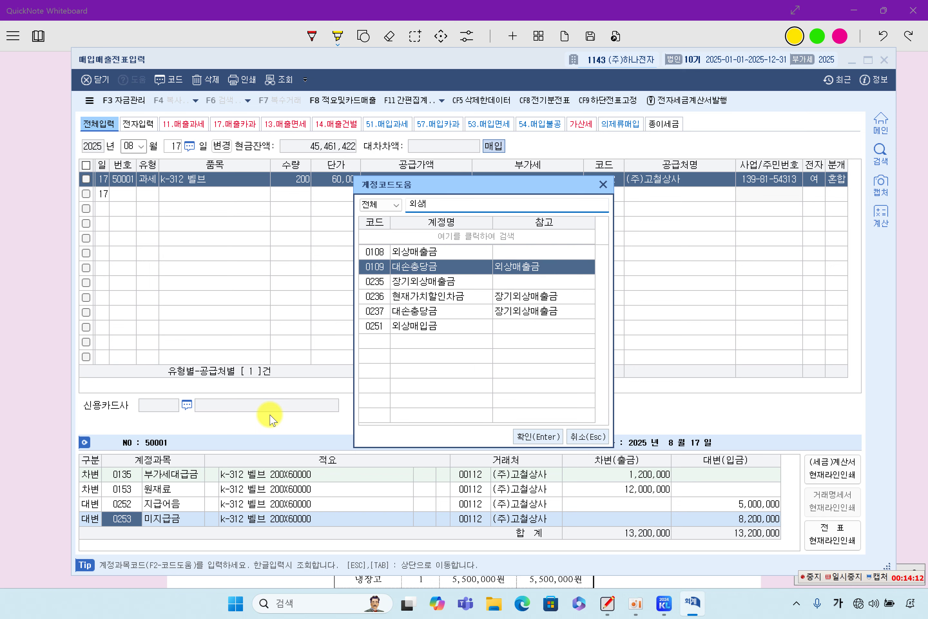
key("Return")
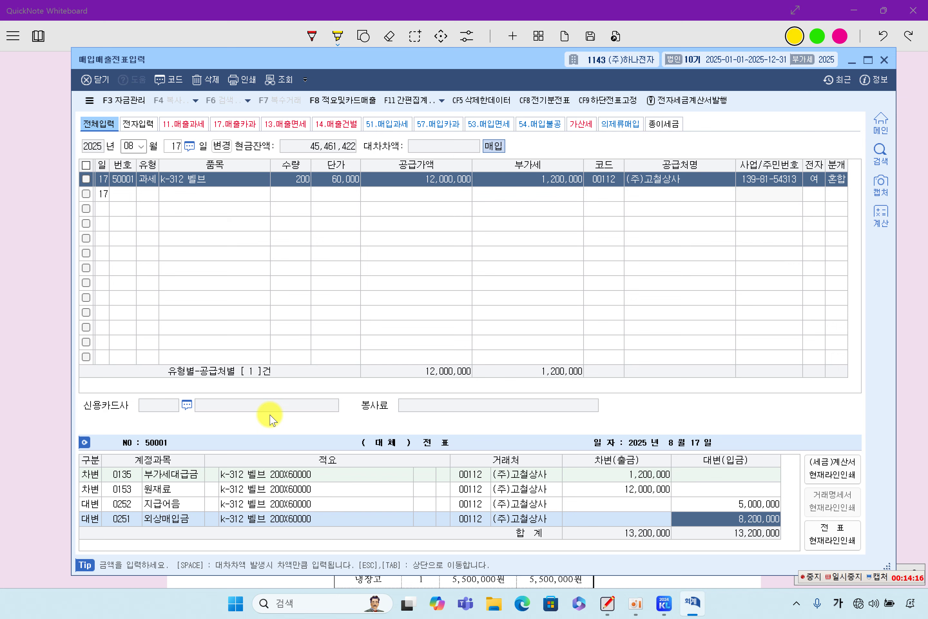
key("Tab")
key("Return")
key("Return")
key("Return")
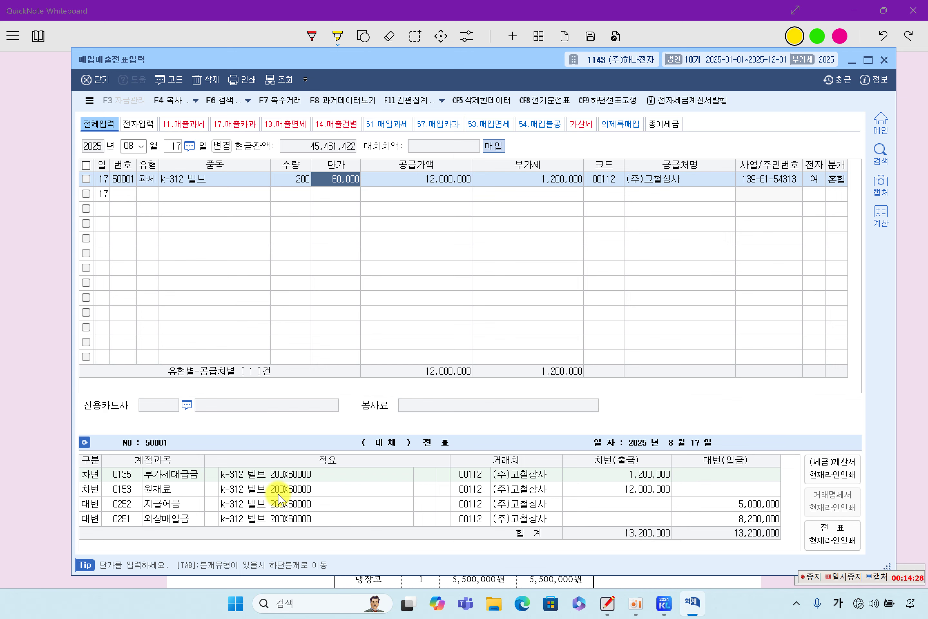
Step: Switch to QuickNote Whiteboard and highlight problem [5]'s date, supplier, business-use refrigerator, VAT-inclusive price, cash-receipt and asset notes, plus the receipt's purchase date
left_click(35, 326)
scroll(406, 431, "down", 2)
scroll(407, 431, "down", 2)
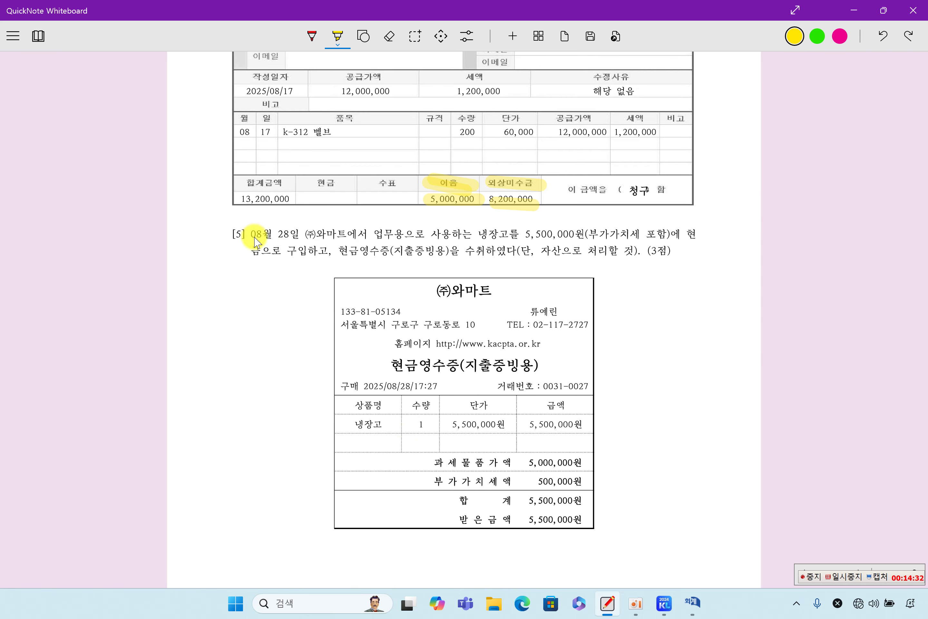
mouse_move(271, 241)
left_mouse_down()
mouse_move(668, 239)
mouse_move(575, 236)
mouse_move(659, 239)
mouse_move(650, 238)
left_mouse_up()
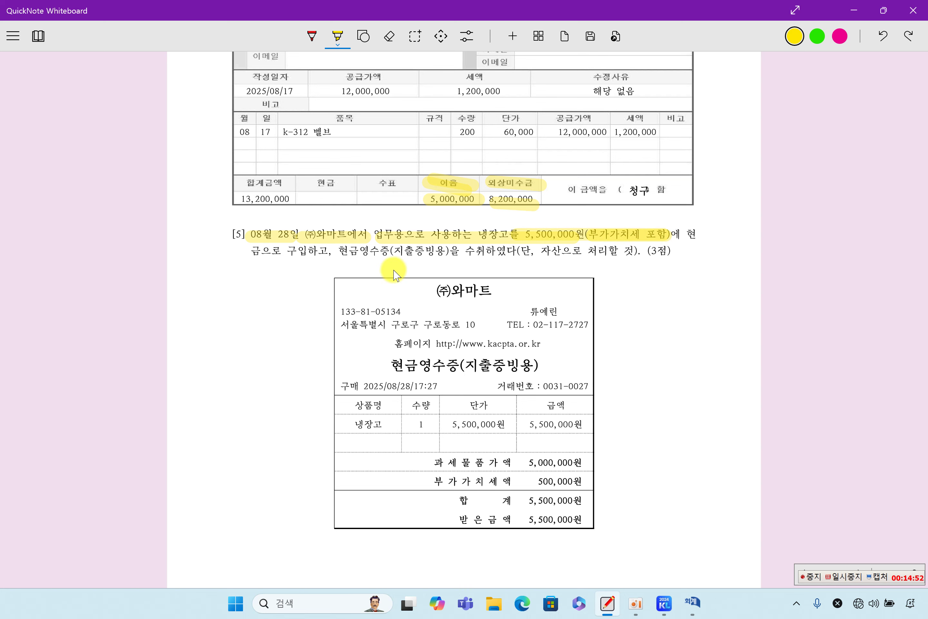
left_click_drag(345, 256, 482, 256)
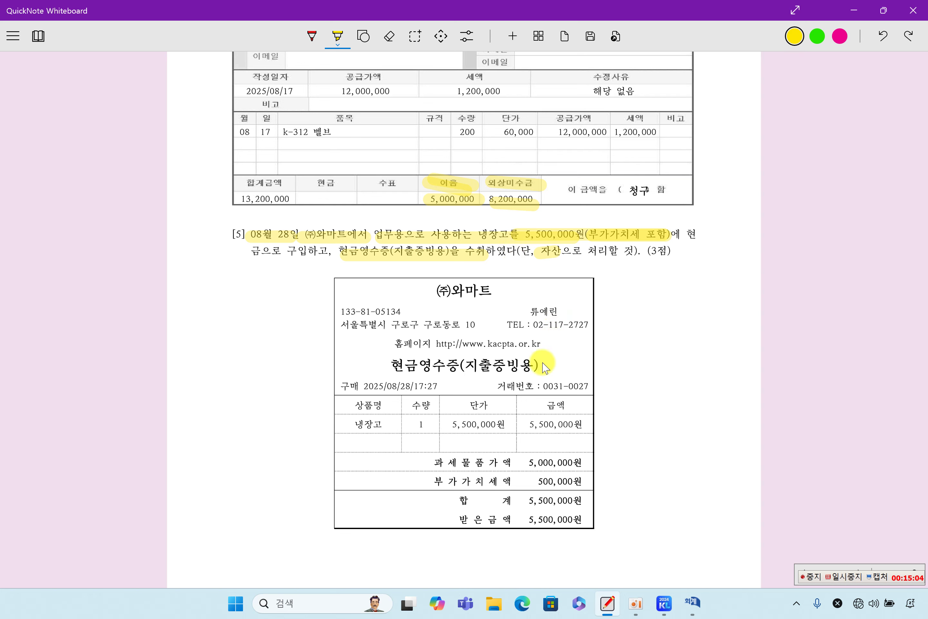
left_click_drag(360, 386, 439, 385)
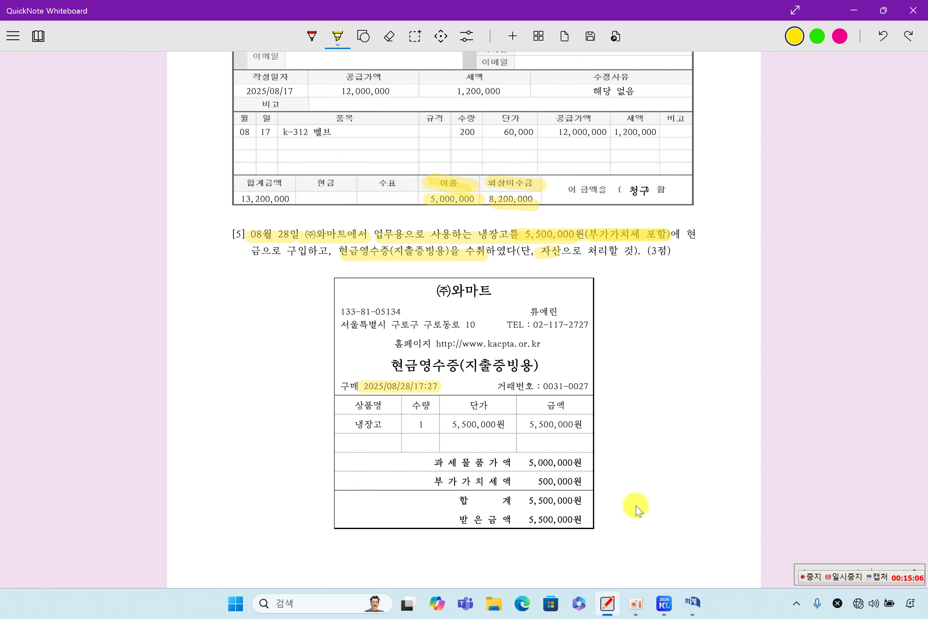
Step: Switch to KcLep, set the voucher date to August 28 and choose transaction type 61 (현과)
left_click(693, 601)
left_click(129, 146)
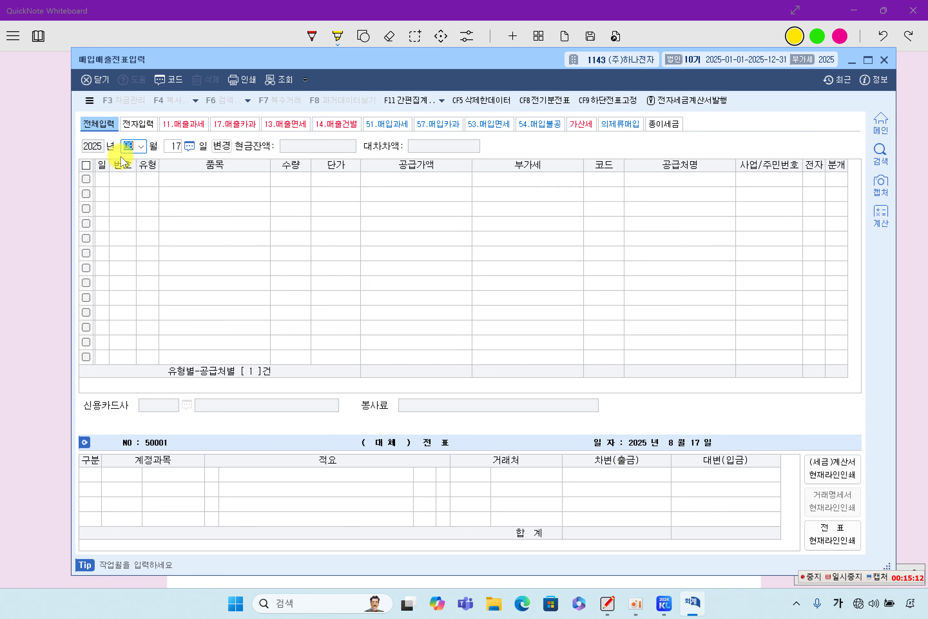
key("Return")
type("28")
key("Return")
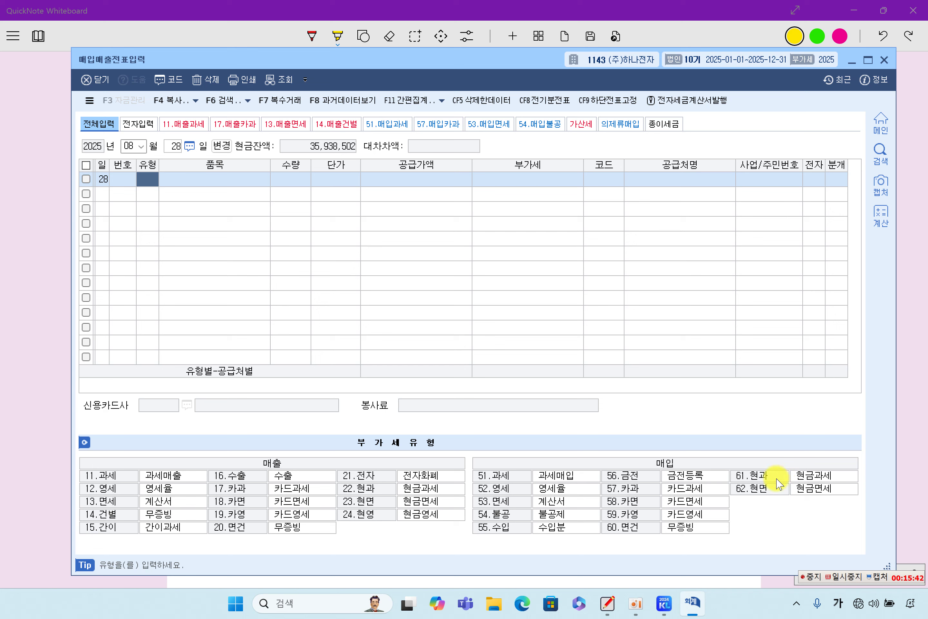
type("61")
key("Return")
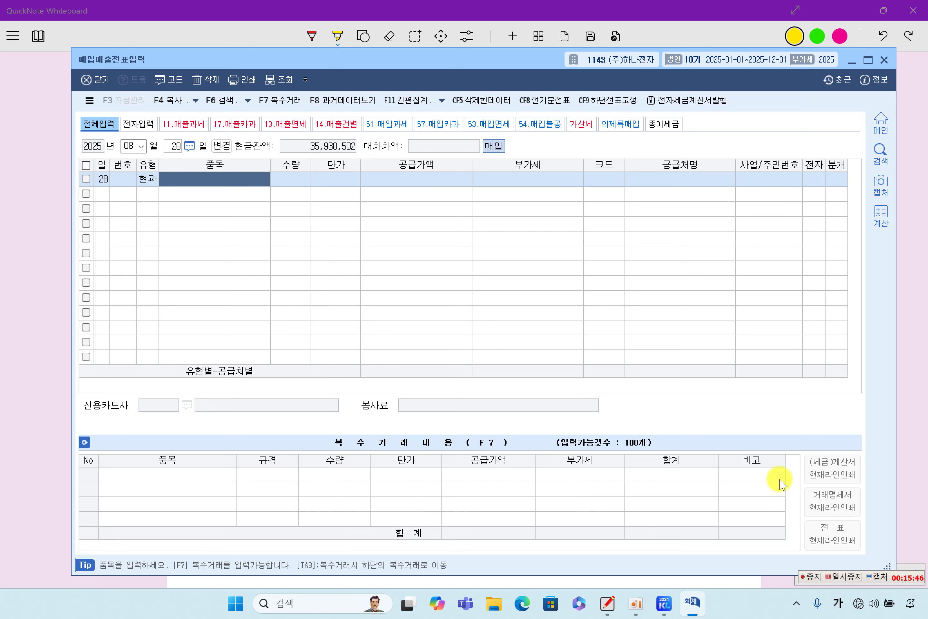
Step: Enter 냉장고 as the item with a VAT-inclusive amount of 5,500,000 and accept the calculated tax
type("ㄴㅈㄱ")
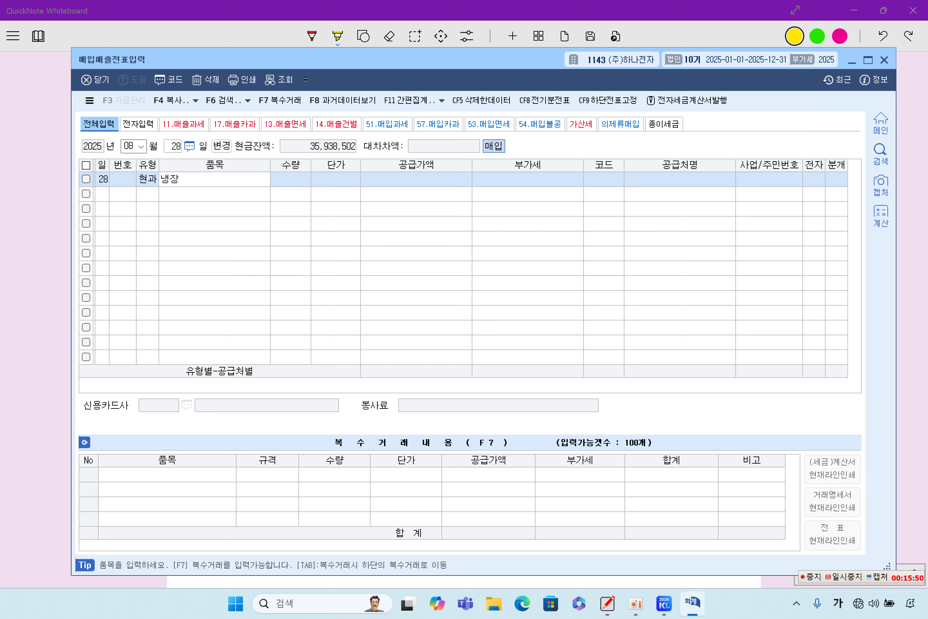
key("Return")
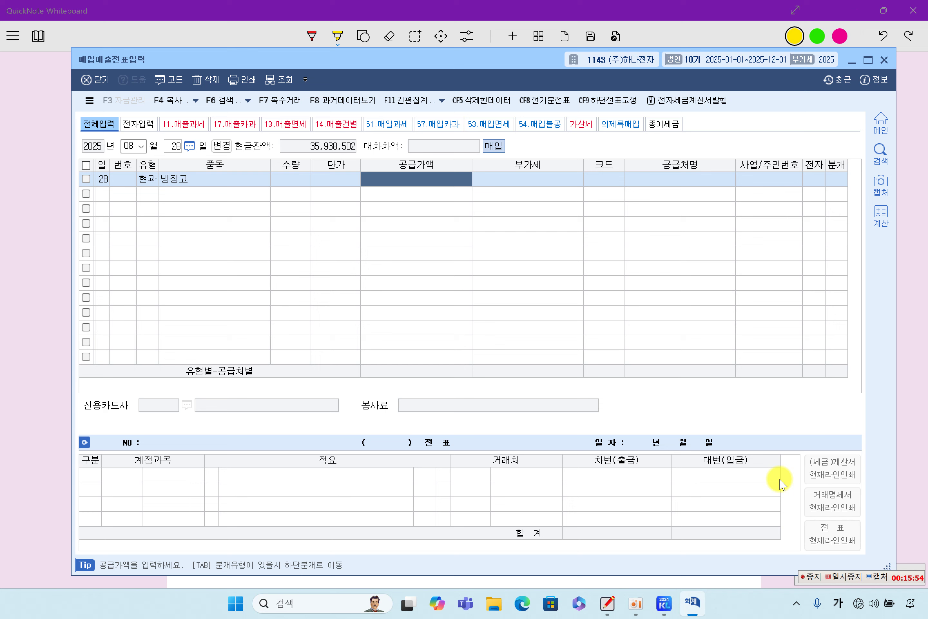
type("550000")
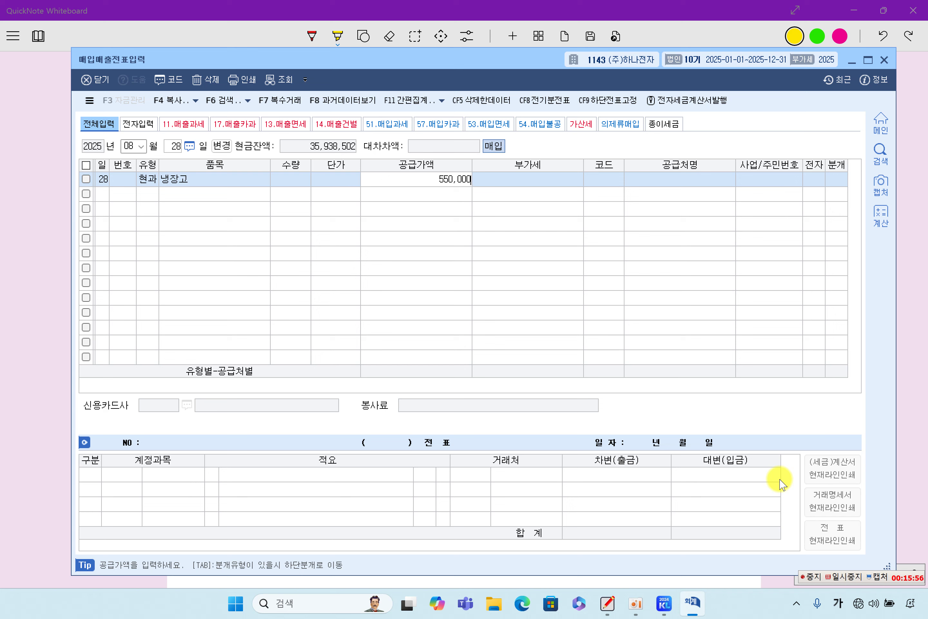
type("0")
key("Return")
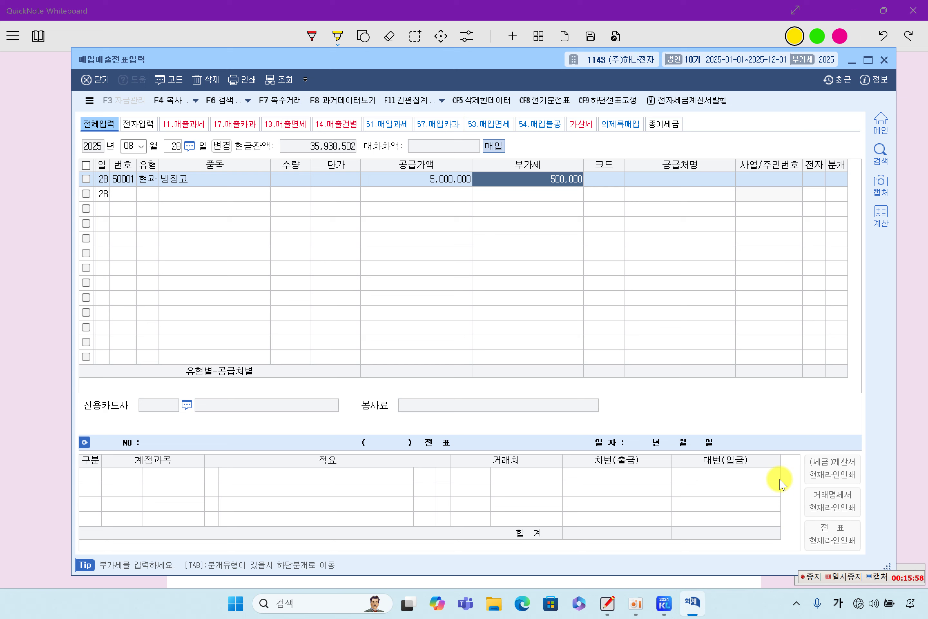
key("Return")
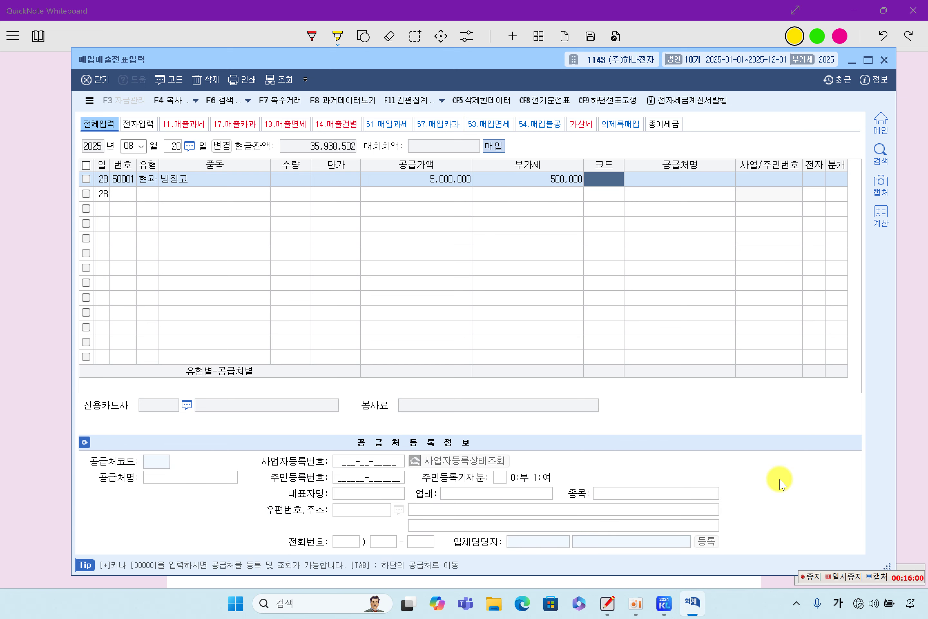
Step: Choose (주)와마트 as the supplier and set the journal type to 1 (현금)
key("F2")
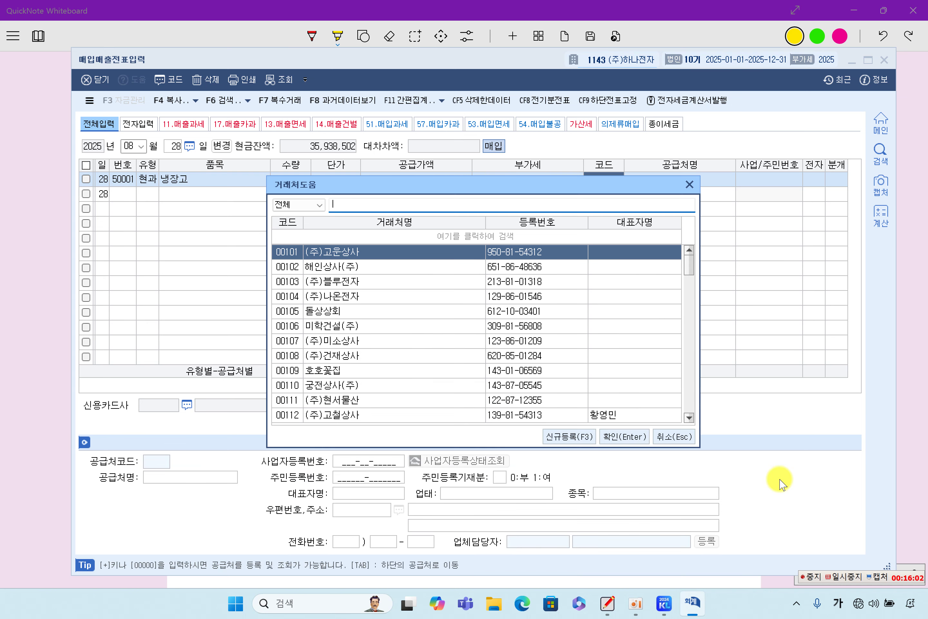
type("와")
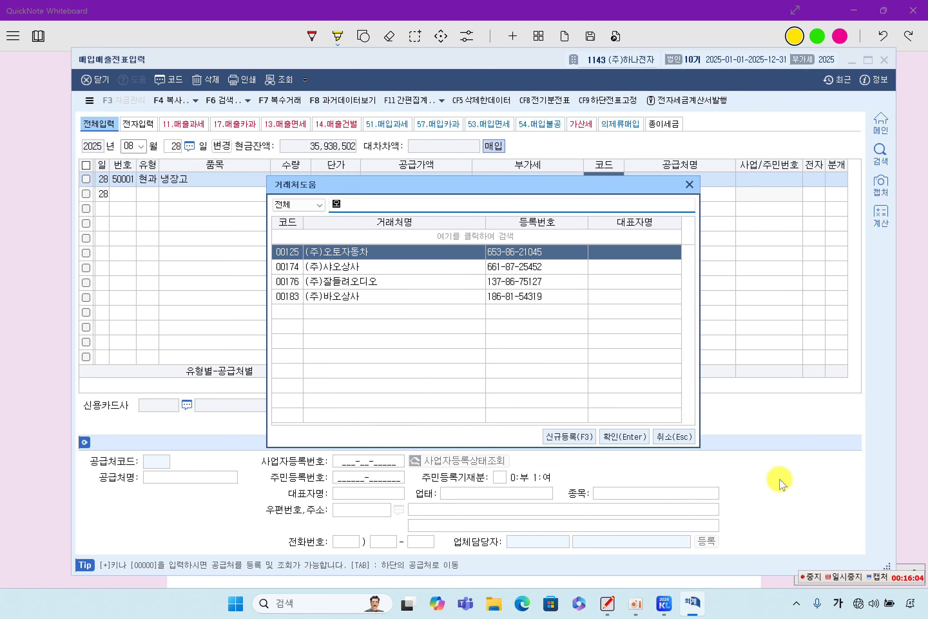
key("Return")
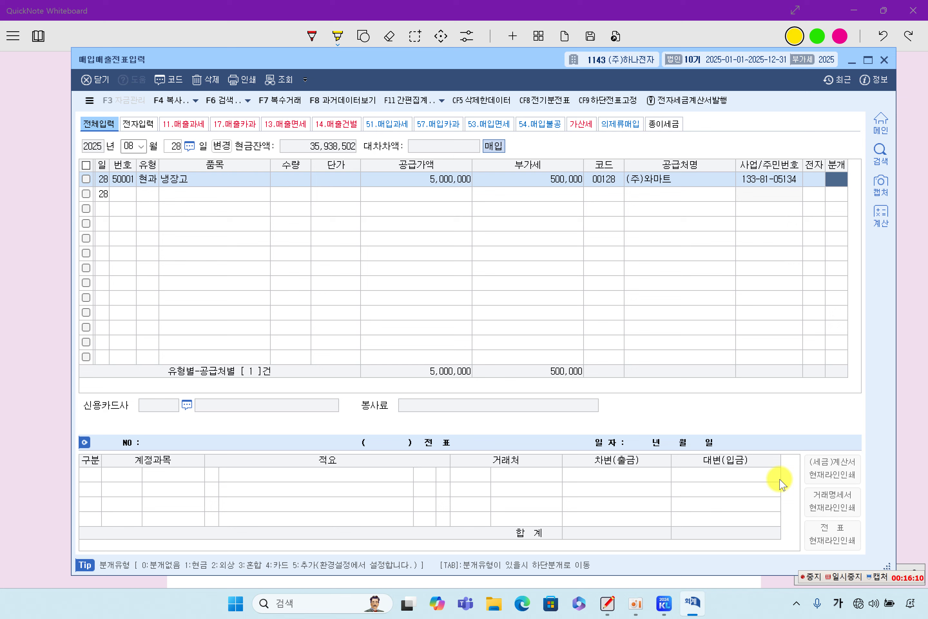
type("1")
key("Return")
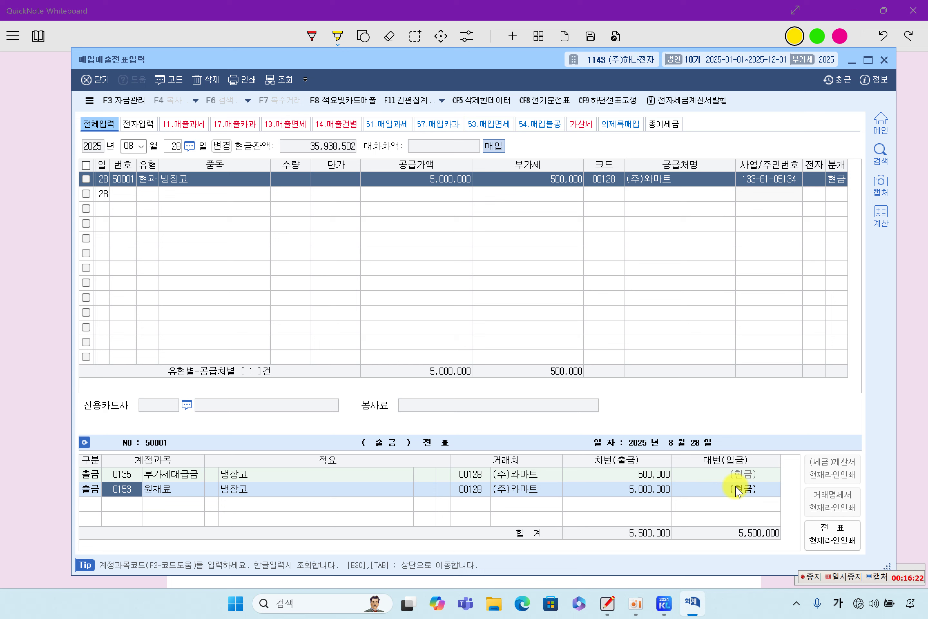
Step: Change the 원재료 line's account to 비품 (0212) and complete the August 28 voucher
type("212")
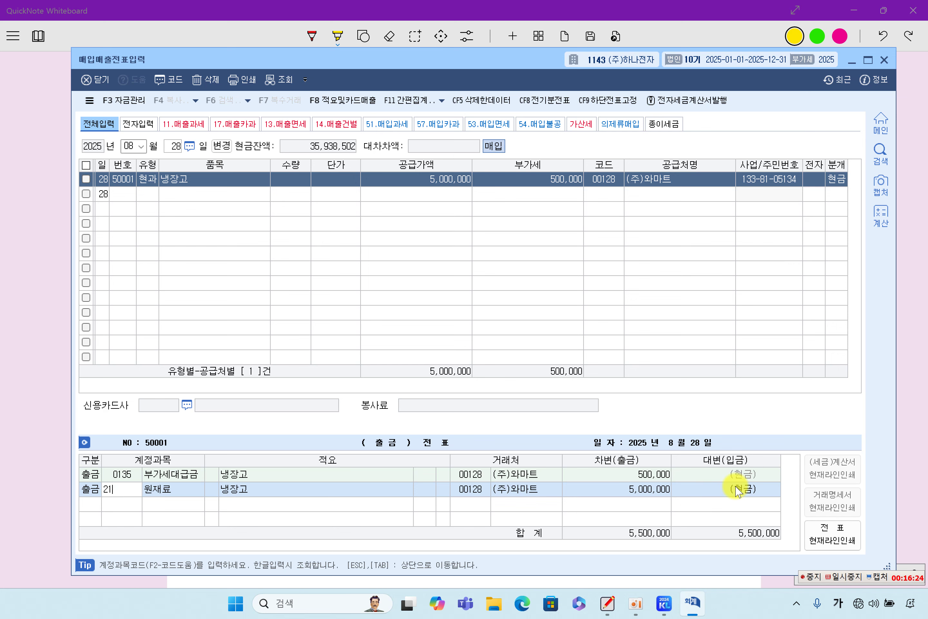
key("Return")
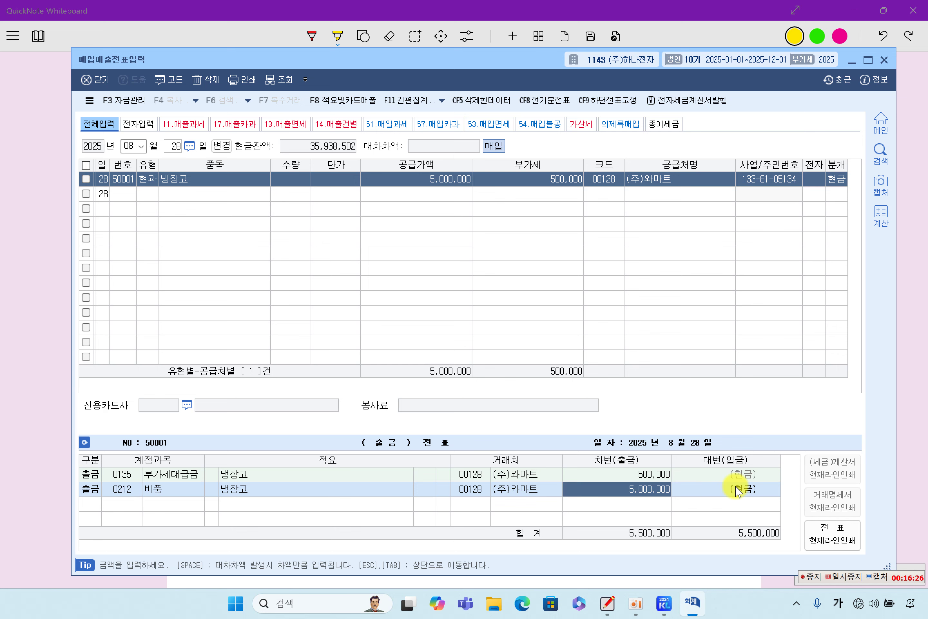
key("Tab")
key("Return")
key("Return")
key("Return")
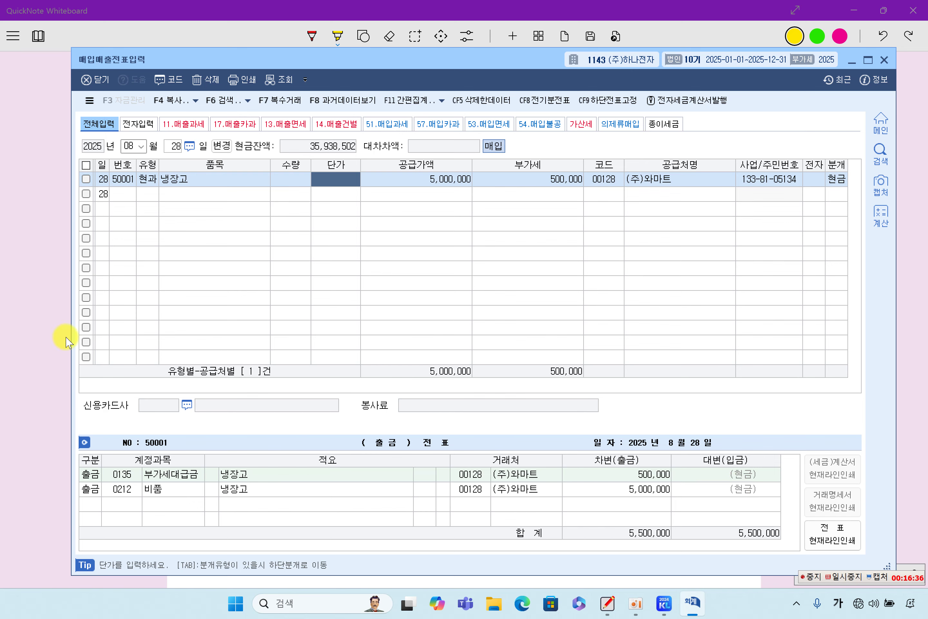
Step: Switch to QuickNote Whiteboard and highlight problem [6]'s date, representative's name and code, the non-business 대관료 wording and the recipient ㈜하나전자
left_click(59, 350)
scroll(411, 346, "down", 15)
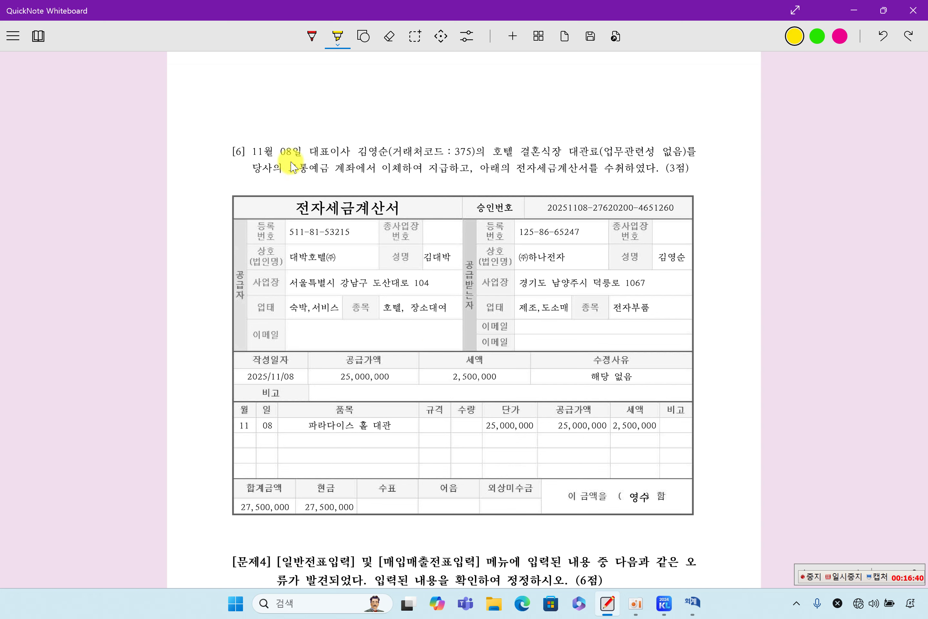
left_click_drag(252, 151, 386, 151)
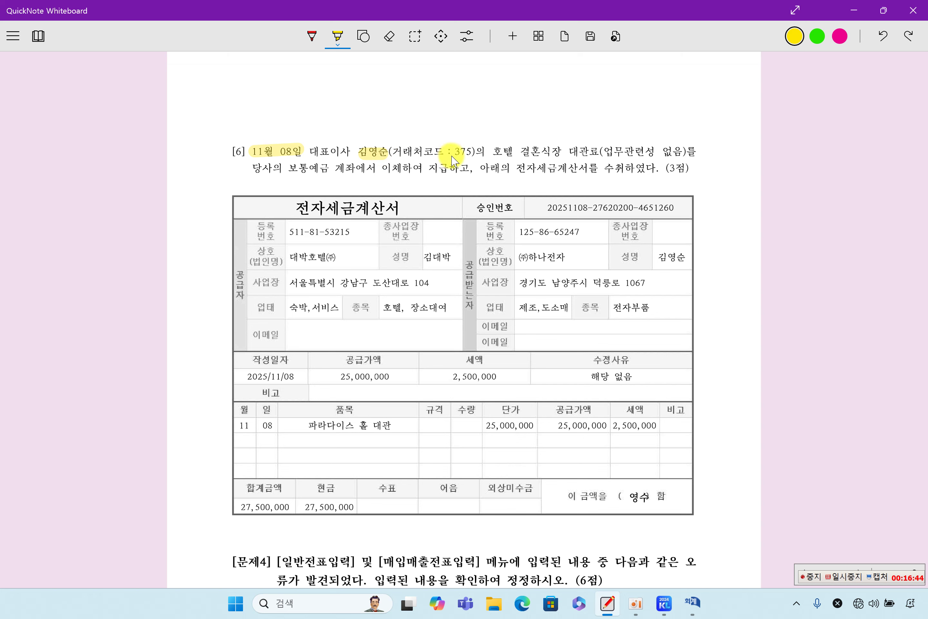
left_click_drag(452, 152, 484, 152)
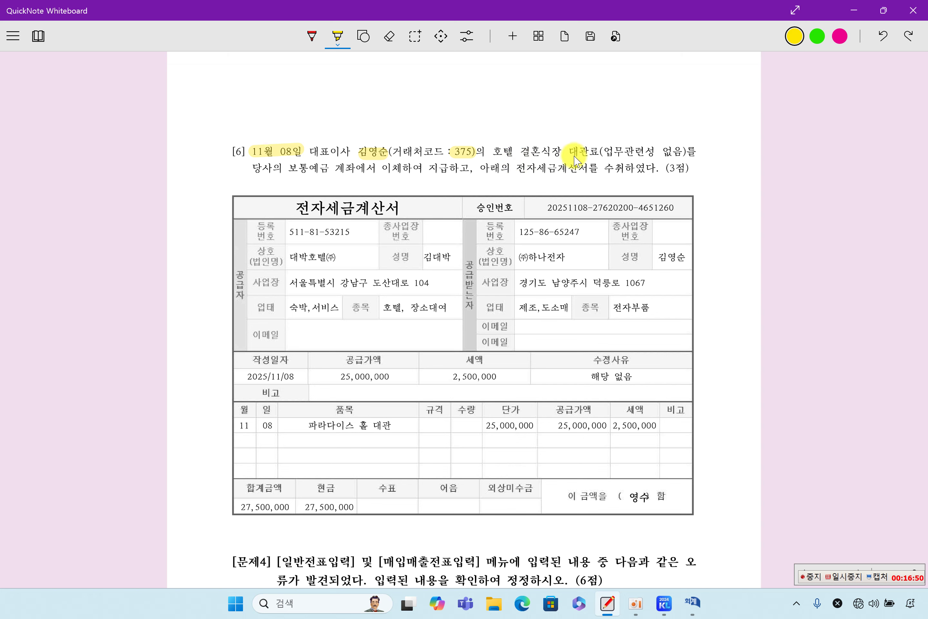
left_click_drag(593, 152, 686, 151)
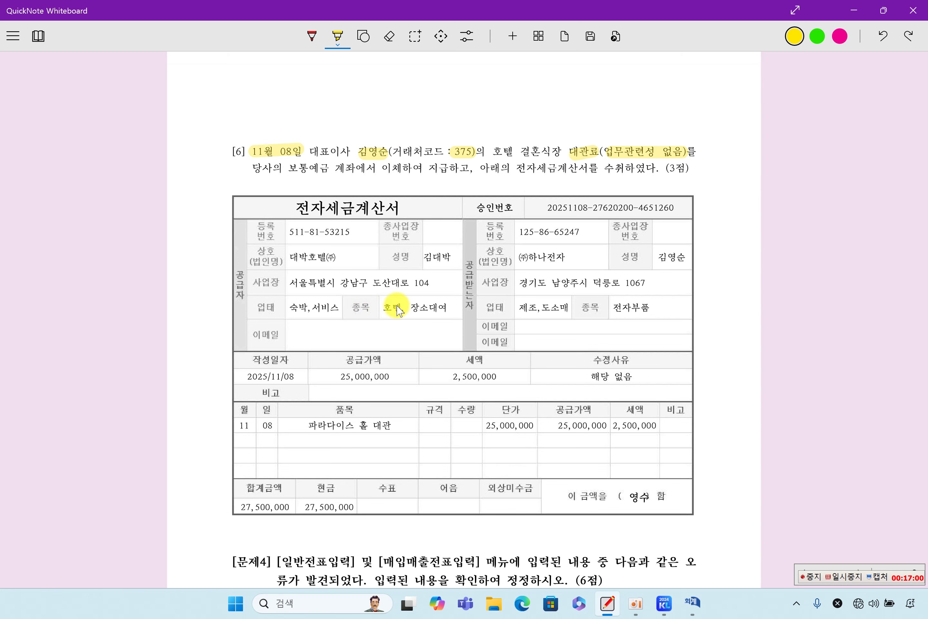
left_click_drag(521, 258, 568, 258)
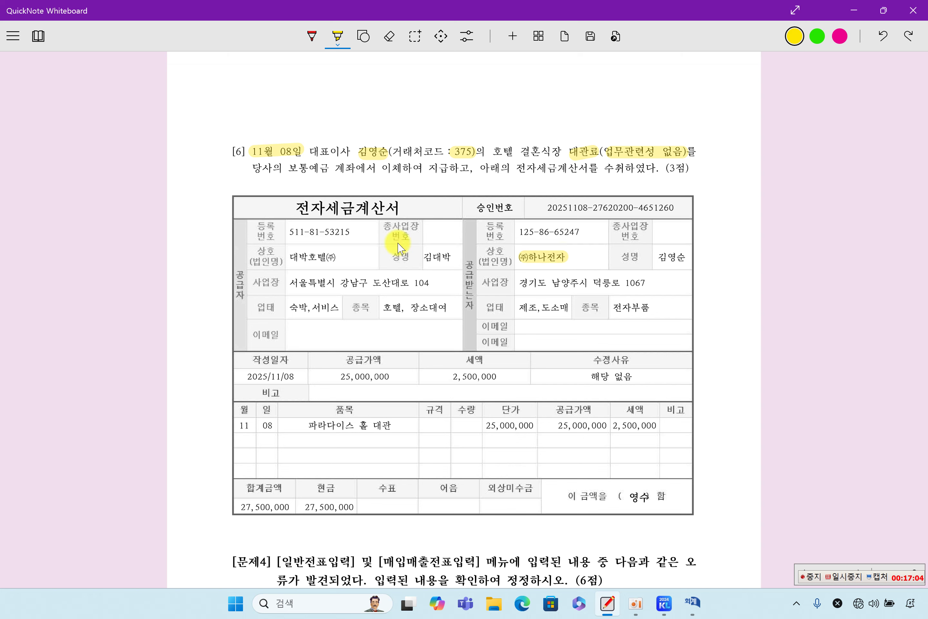
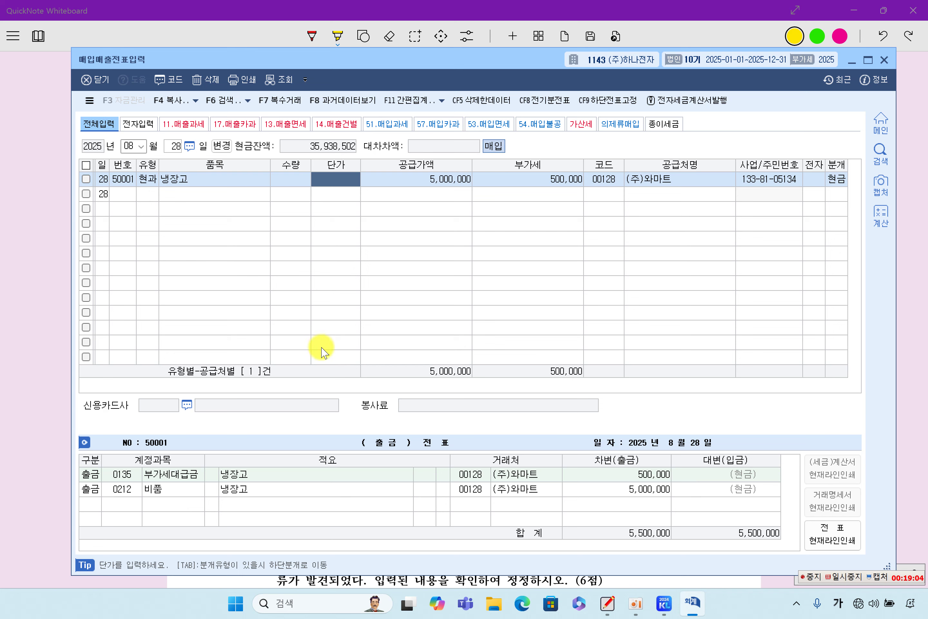
Step: Switch to KcLep, set the voucher date to November 8 and choose transaction type 54 (불공)
left_click(130, 145)
type("11")
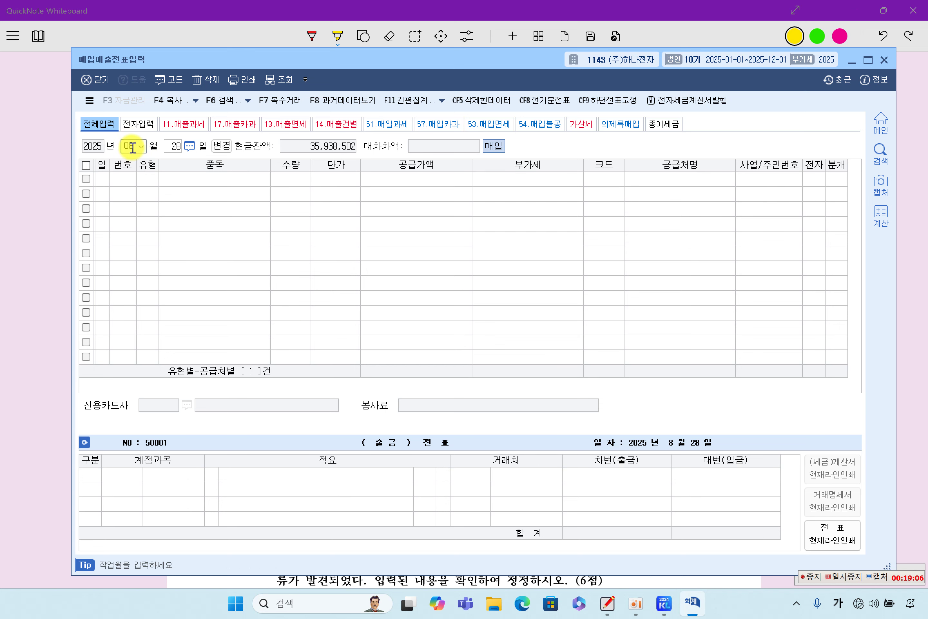
key("Return")
type("8")
key("Return")
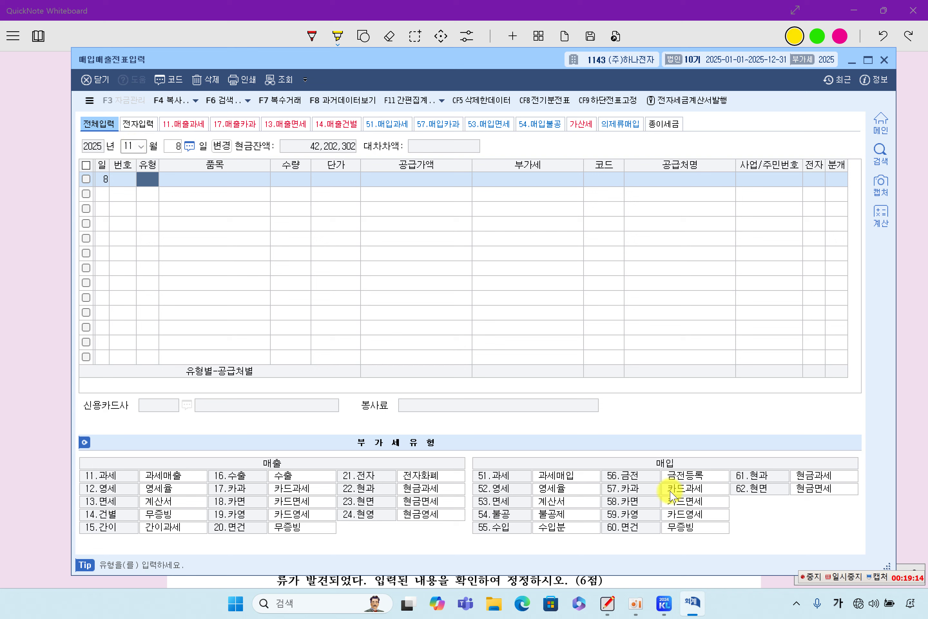
left_click(506, 520)
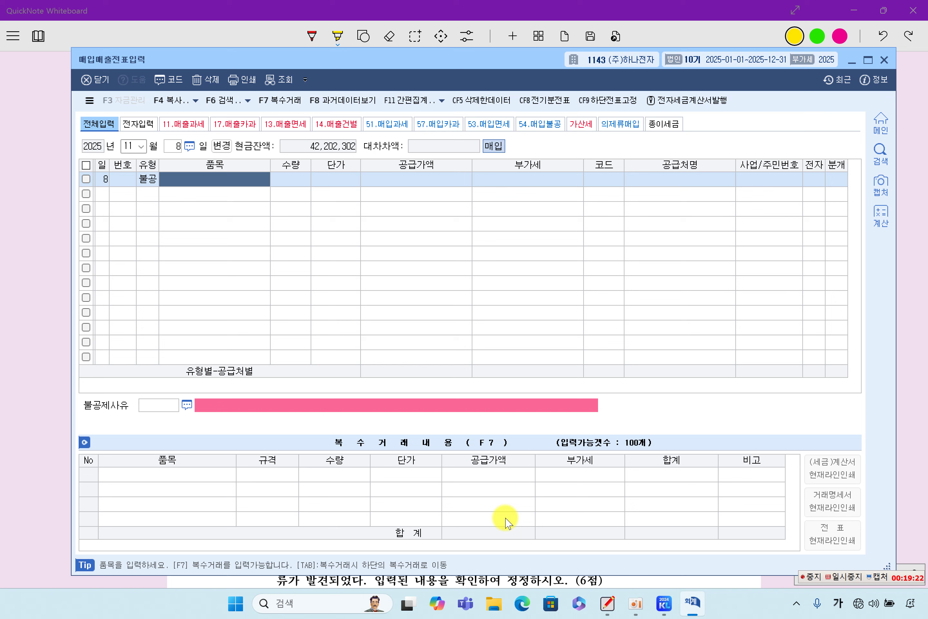
Step: Enter 파라다이스 홀 대관 as the item with a supply amount of 25,000,000 and accept the calculated tax
type("핍렛라다")
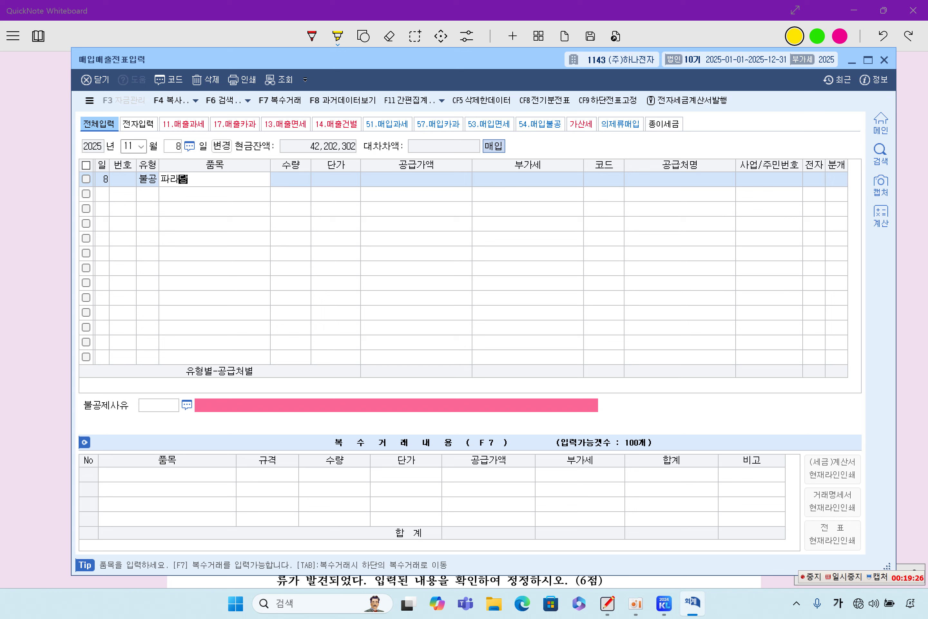
type("잇스 ㅎ홀ㄷ과")
key("Return")
key("Return")
key("Return")
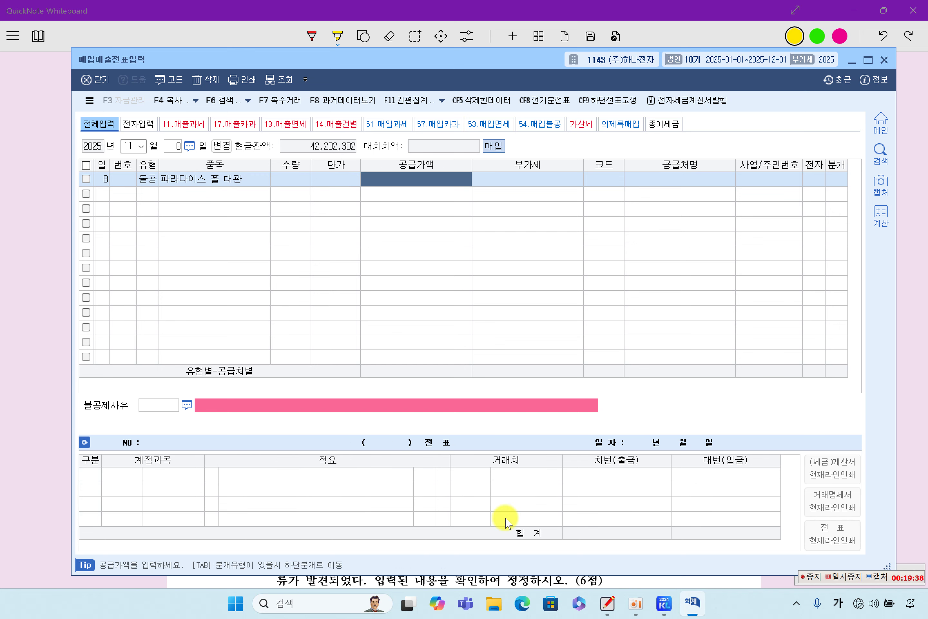
type("25000000")
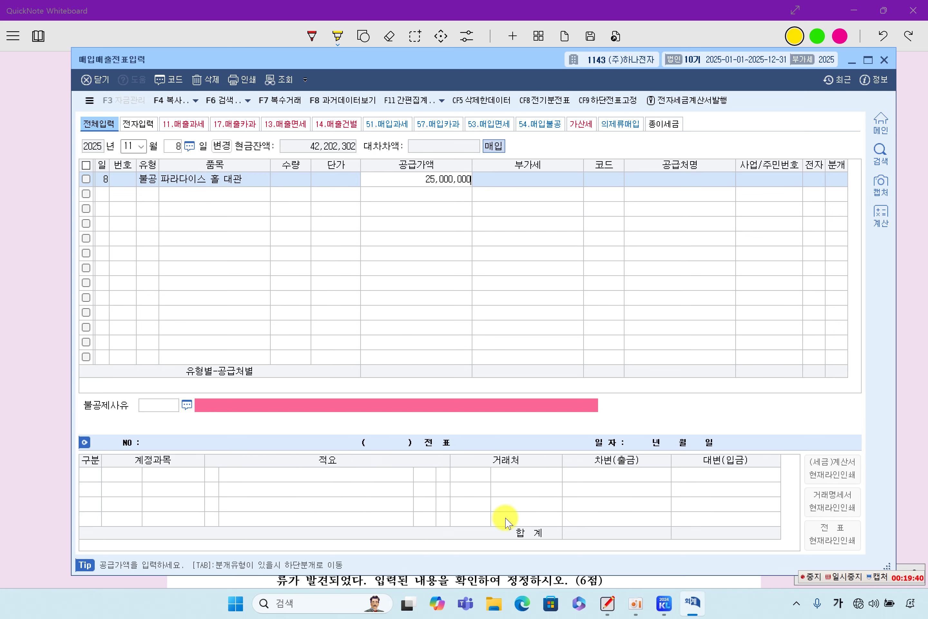
key("Return")
key("Return")
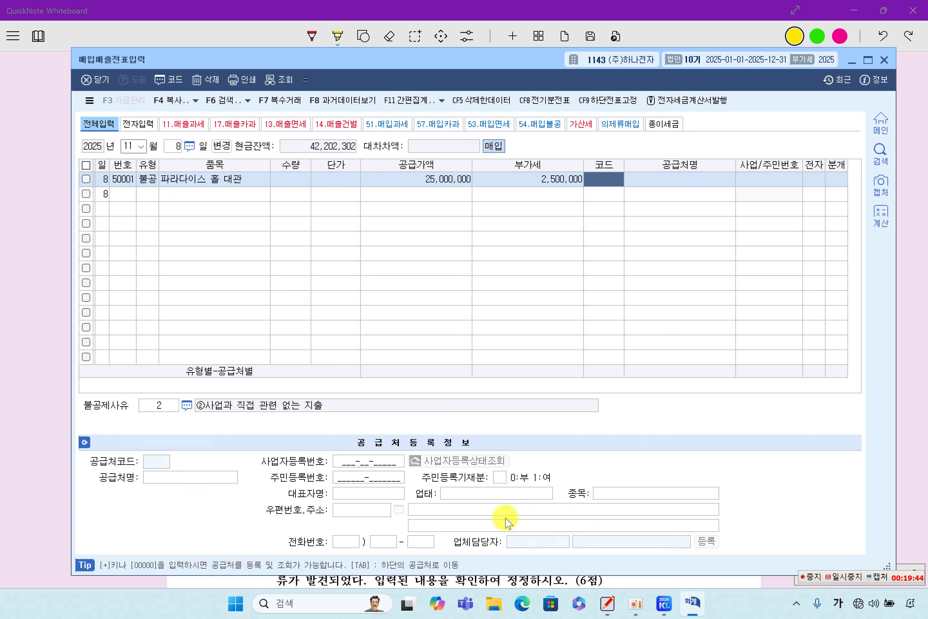
Step: Choose 대박호텔(주) as the supplier and mark the tax invoice as electronic (여)
key("F2")
type("ㄷㅐ")
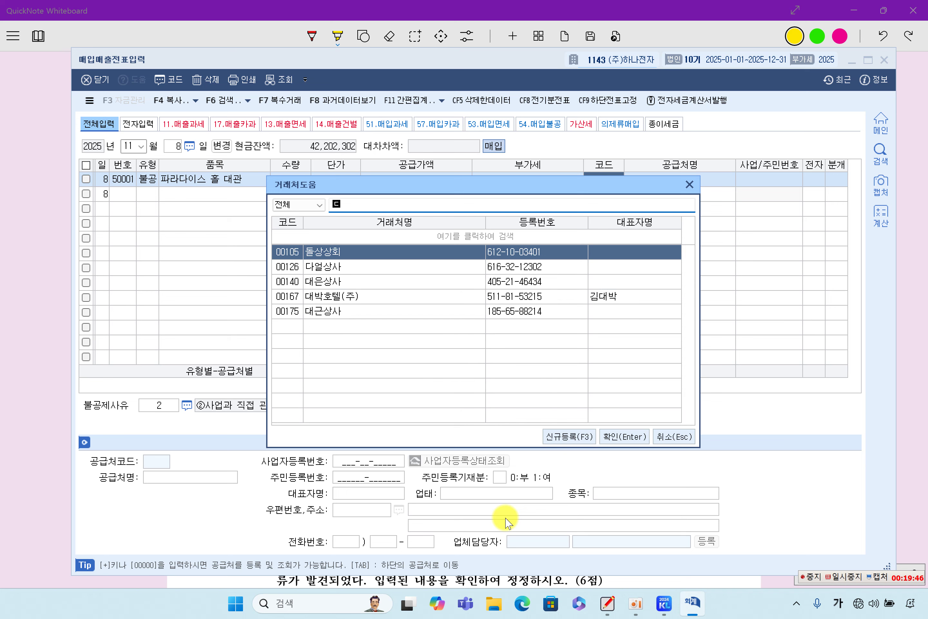
key("Down")
key("Down")
key("Up")
key("Return")
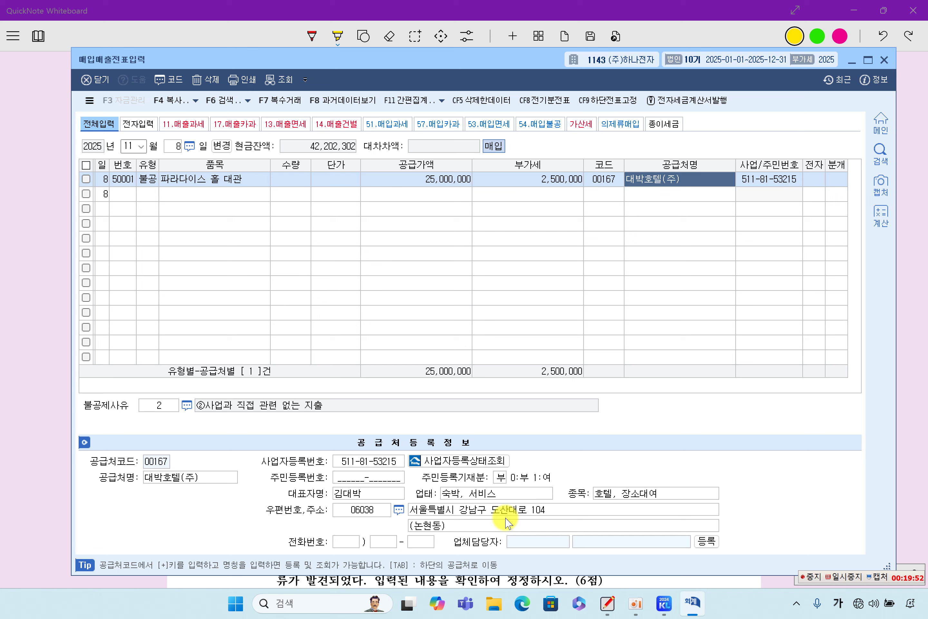
key("Return")
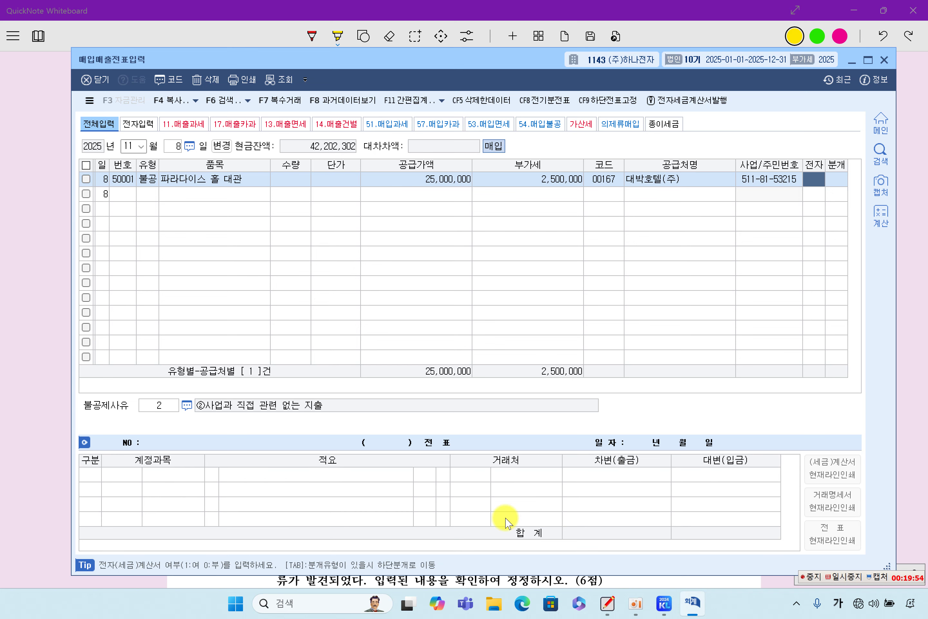
type("1")
key("Return")
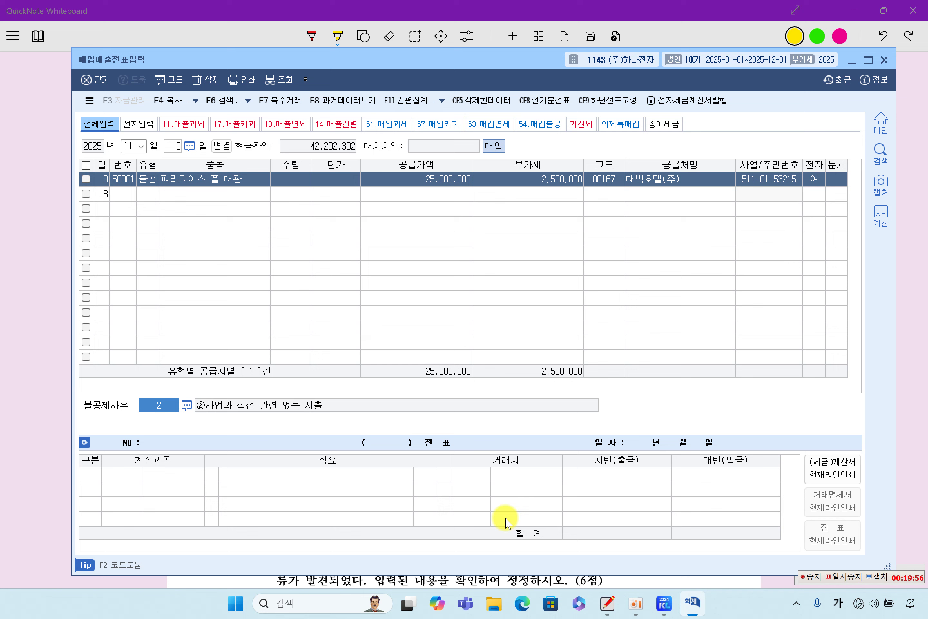
Step: Select non-deduction reason 2 (사업과 직접 관련 없는 지출) and set the journal type to 3 (혼합)
key("F2")
key("Down")
key("Down")
key("Up")
key("Return")
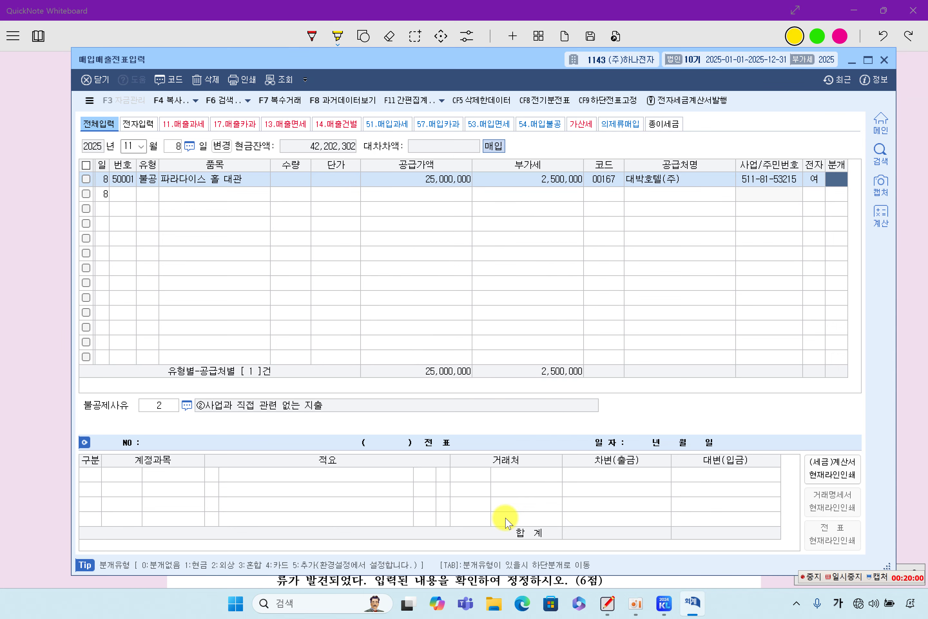
type("3")
key("Return")
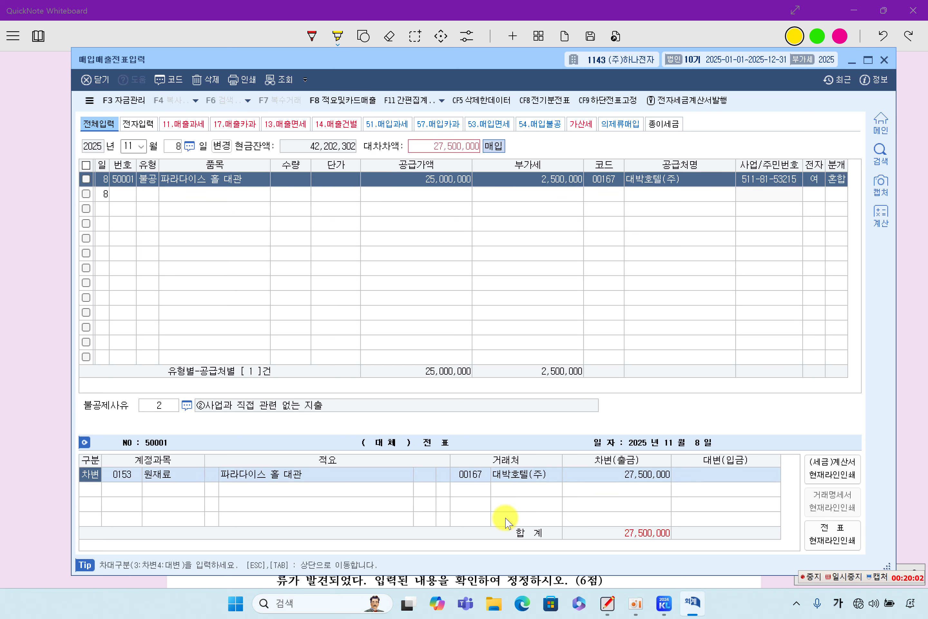
Step: Change the 원재료 debit line's account to 가지급금 (0134)
key("Return")
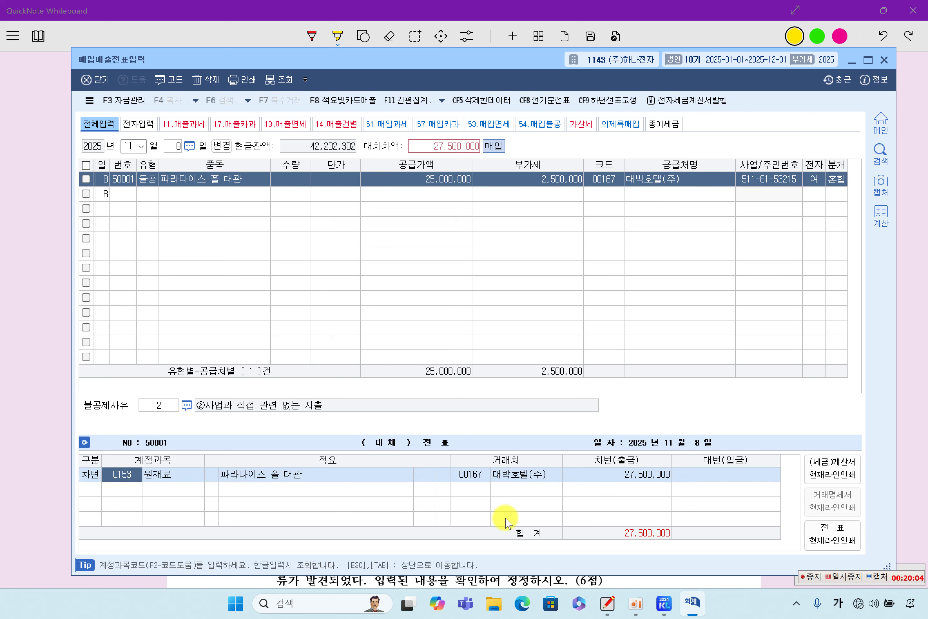
key("F2")
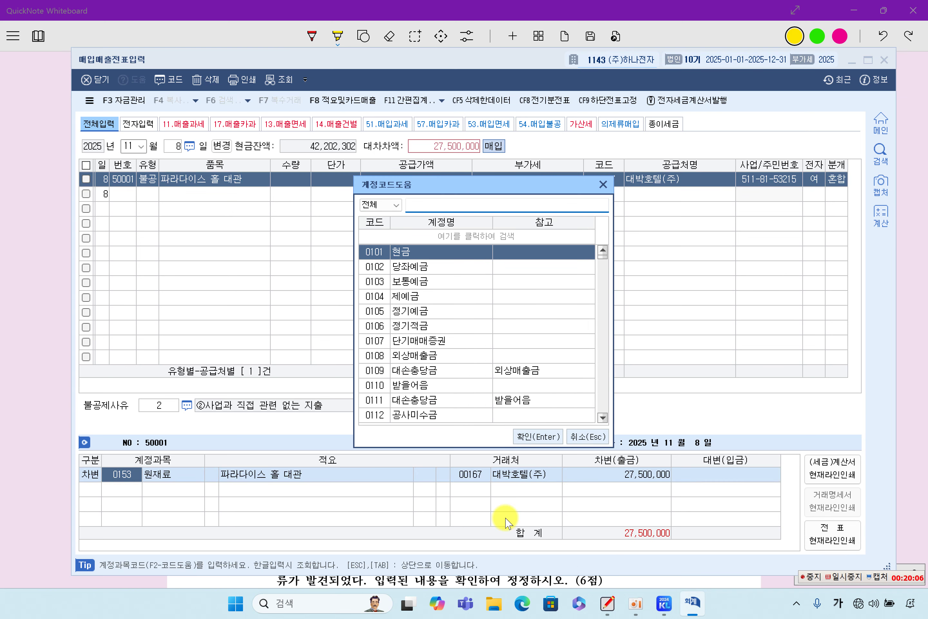
type("가지")
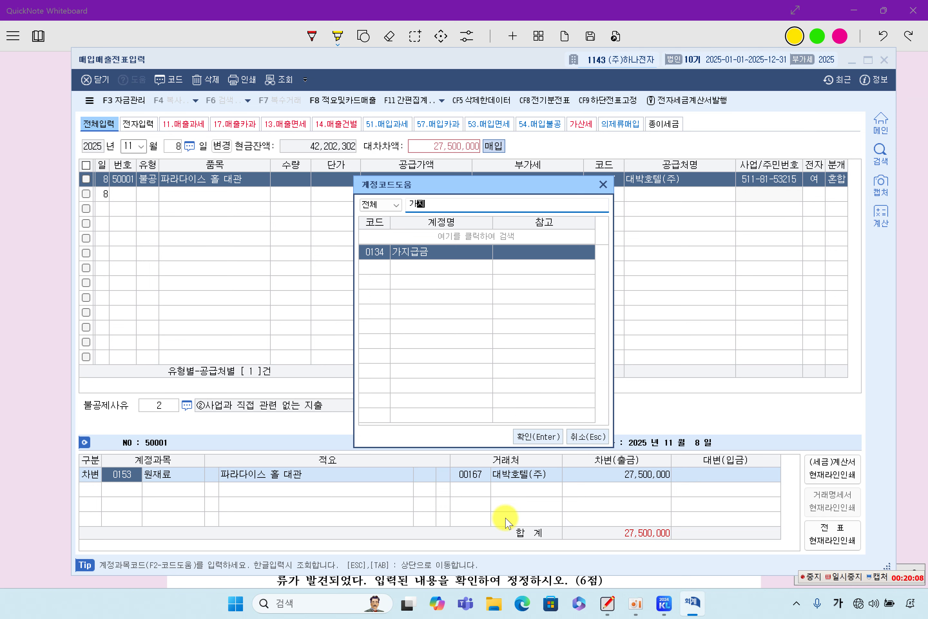
key("Return")
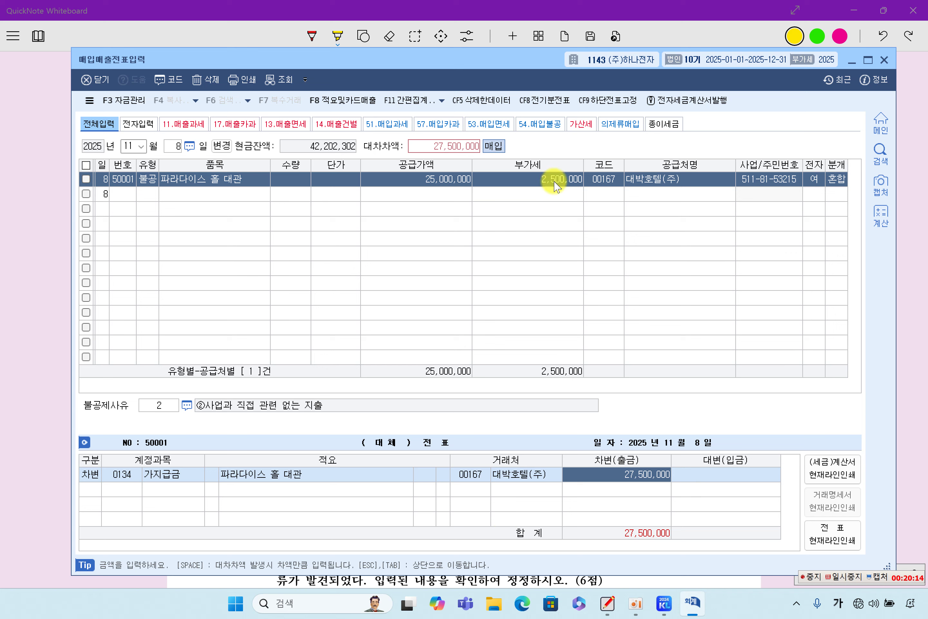
Step: Add a credit line to 보통예금 (0103) for 27,500,000
left_click(630, 487)
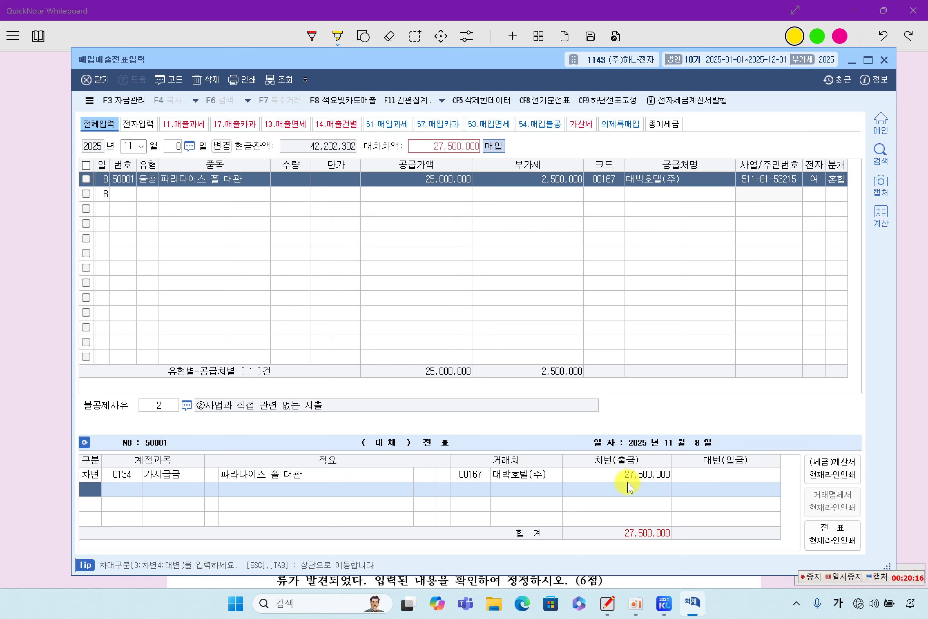
type("4")
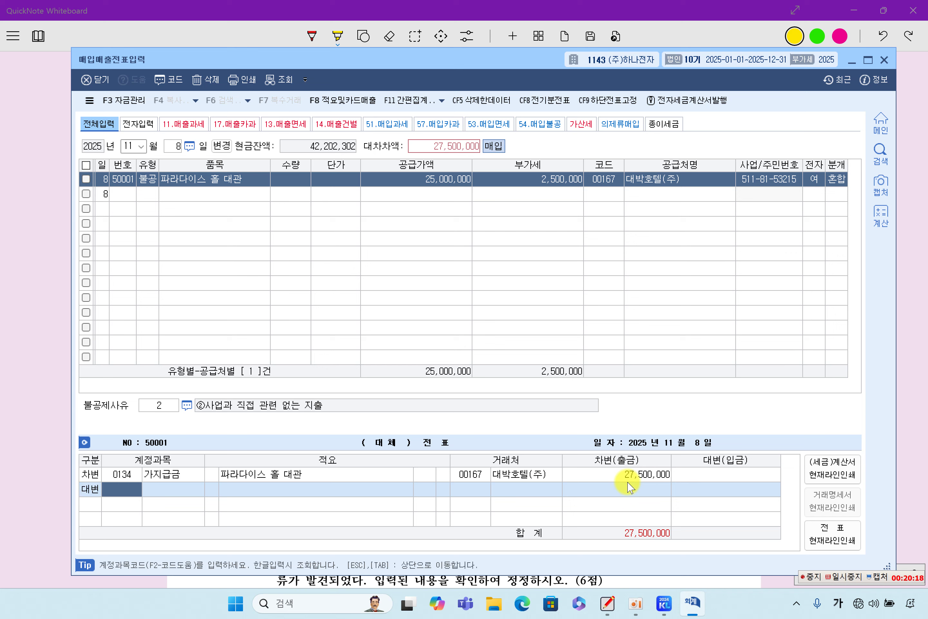
type("103")
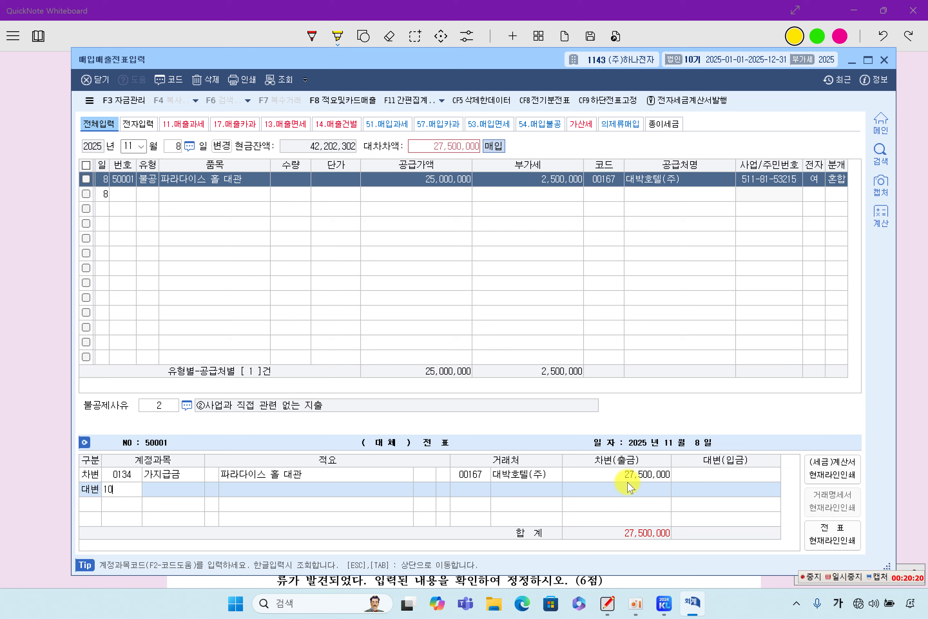
key("Return")
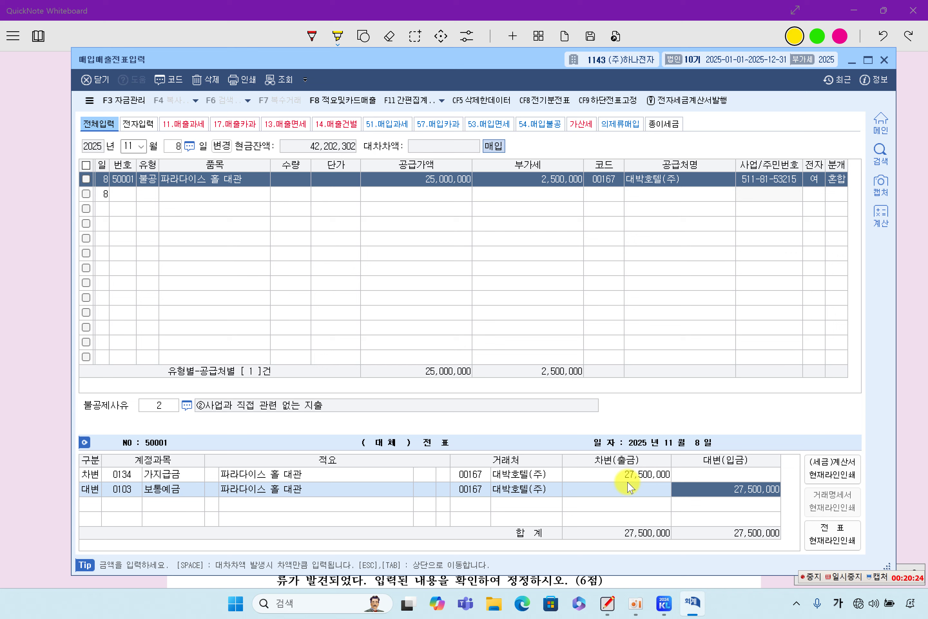
Step: Change the 가지급금 line's counterparty to the company's representative director and complete the November 8 voucher
key("Left")
key("Left")
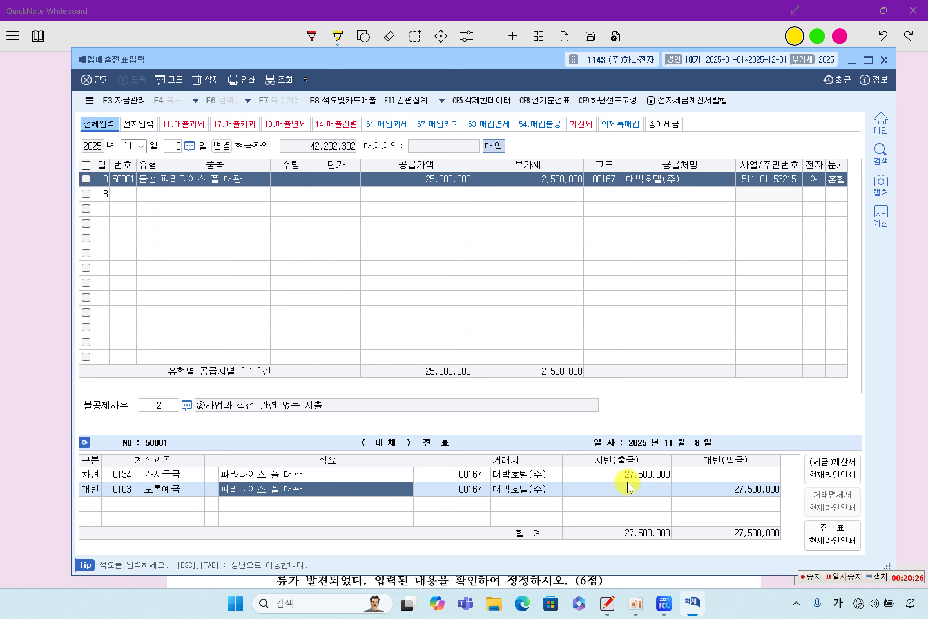
key("Up")
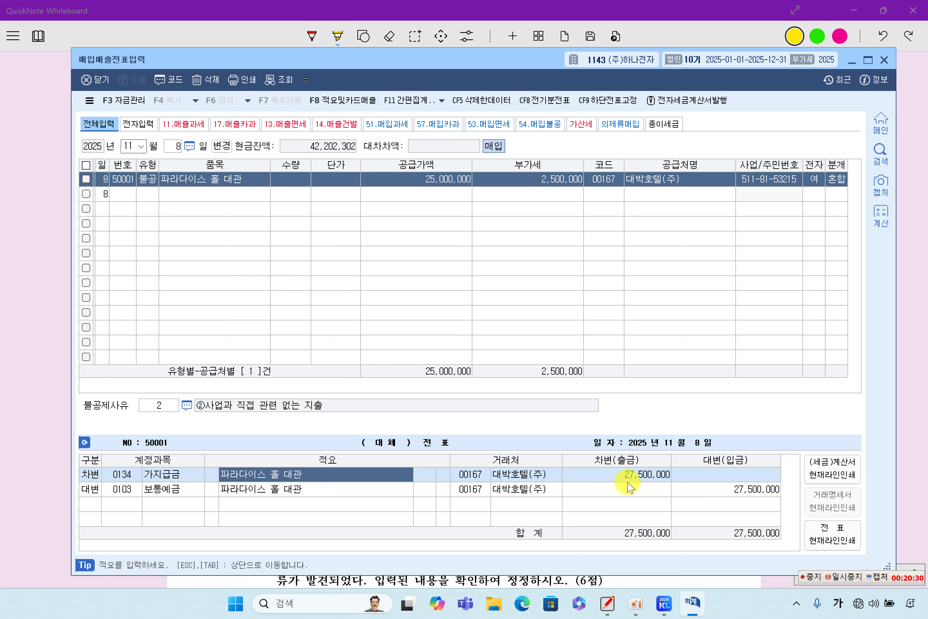
key("Right")
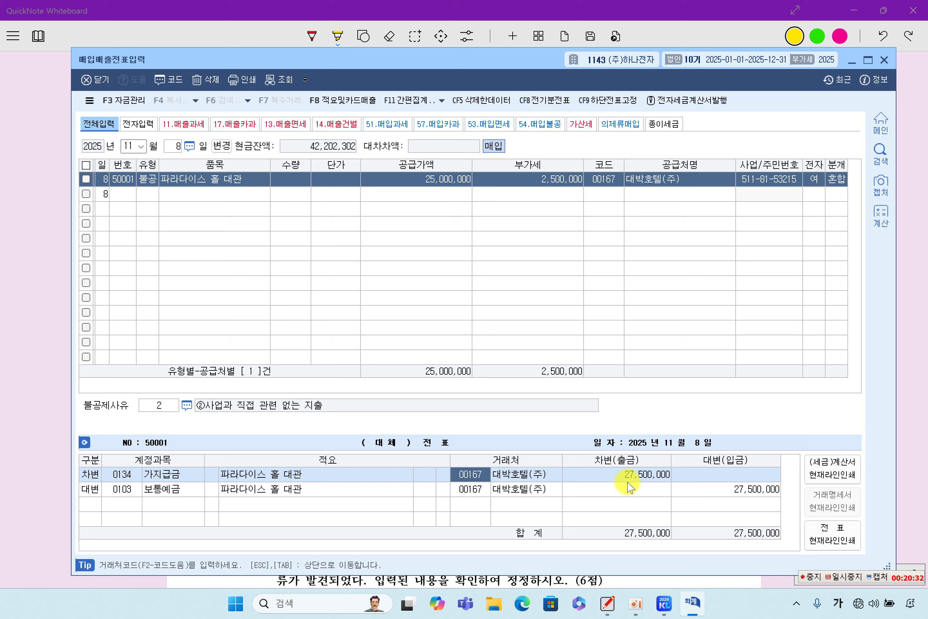
key("F2")
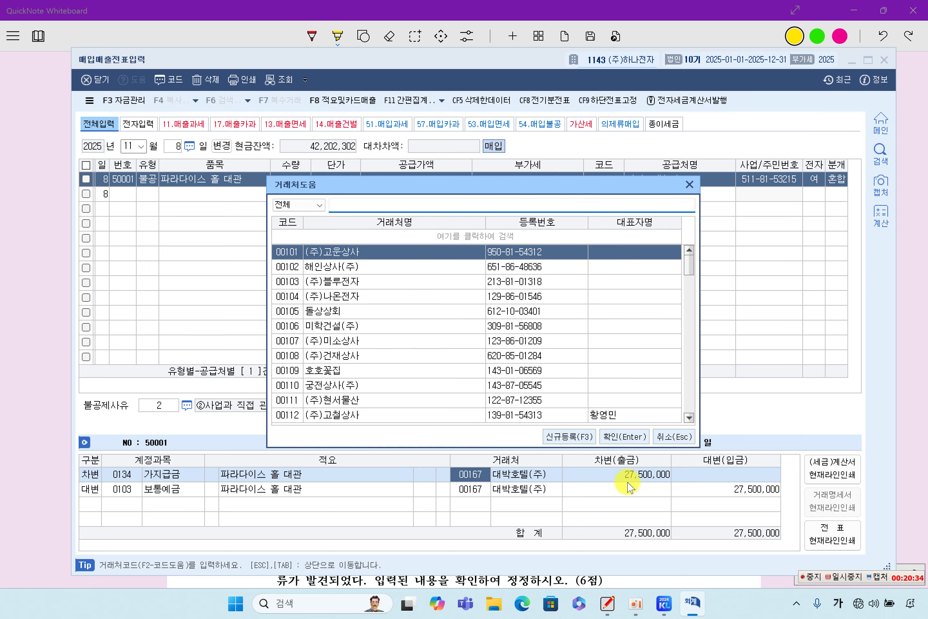
type("김")
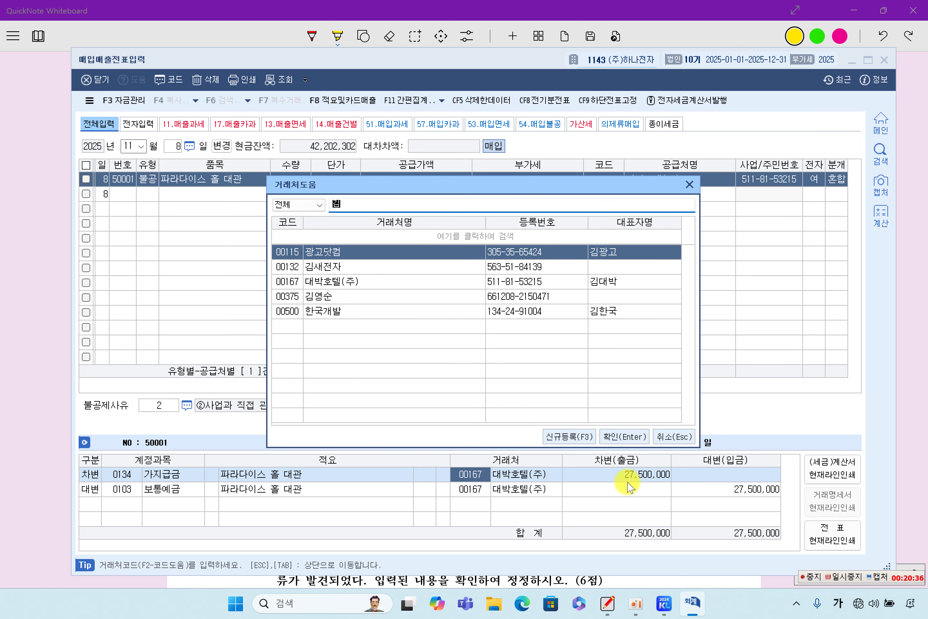
type("영")
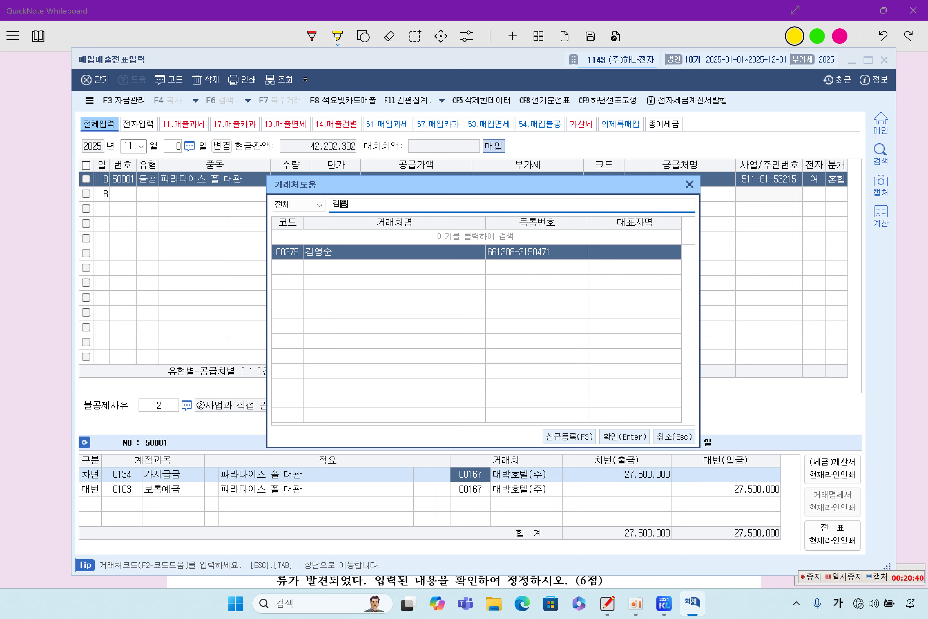
key("Return")
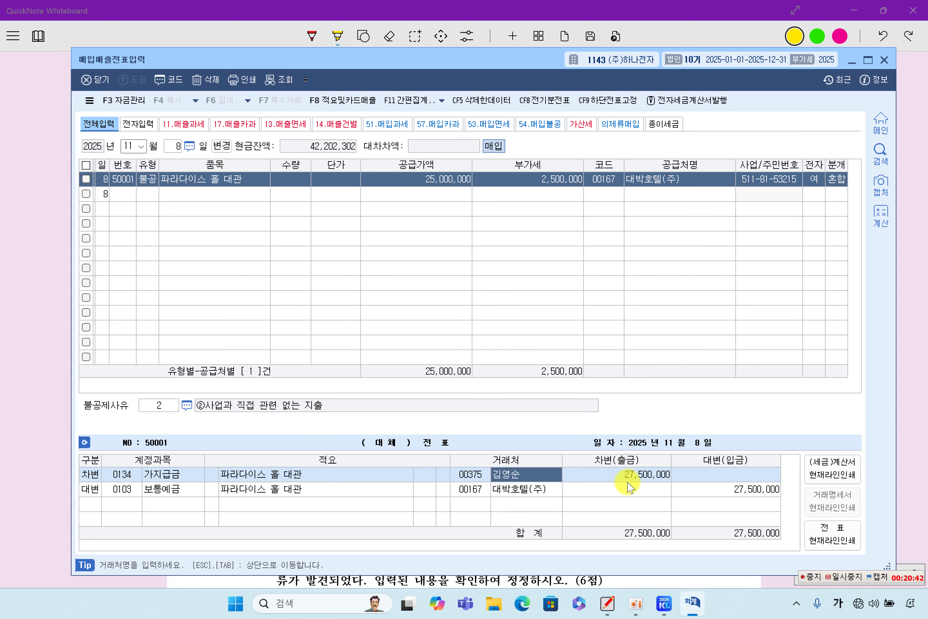
key("Return")
key("Return")
key("Escape")
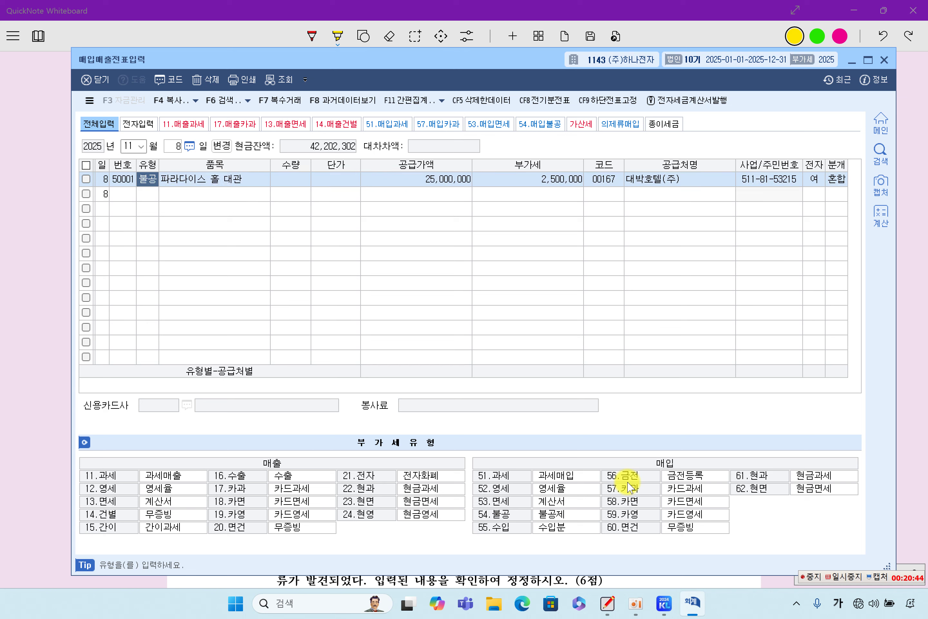
Step: Switch to the QuickNote whiteboard and highlight question 4's instruction to check and correct entries made in 일반전표입력 and 매입매출전표입력
key("Return")
key("Return")
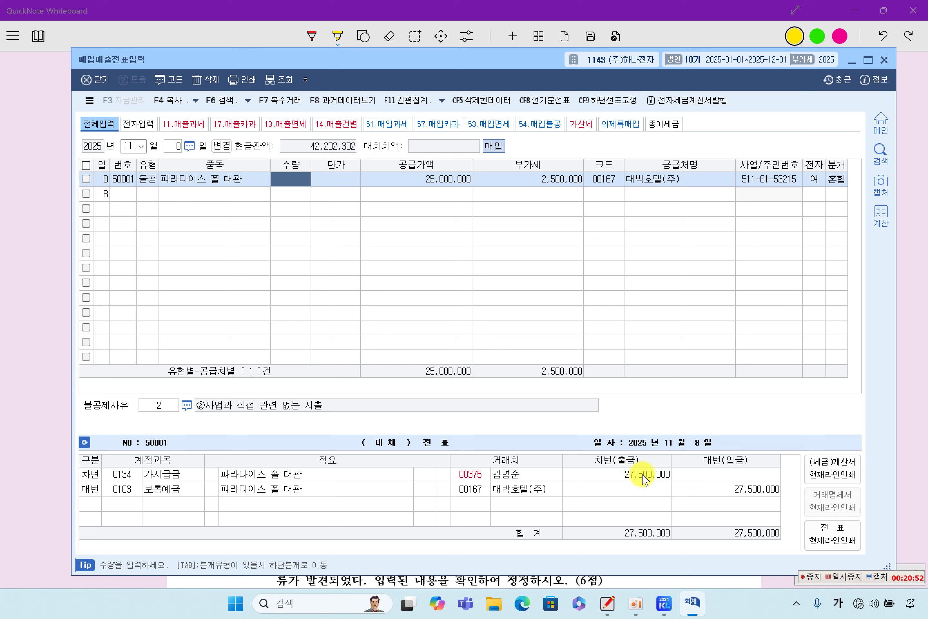
left_click(852, 579)
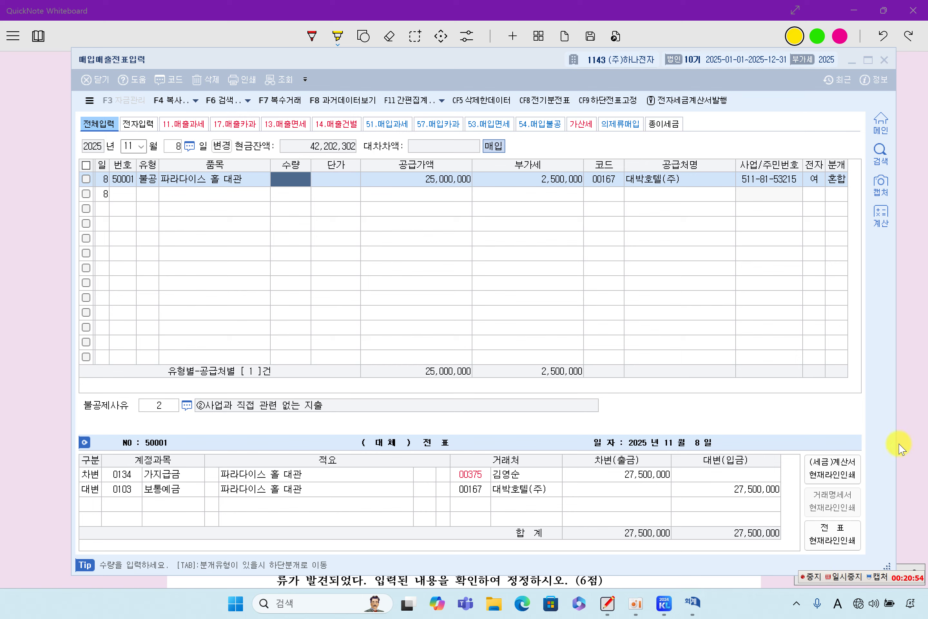
left_click(901, 424)
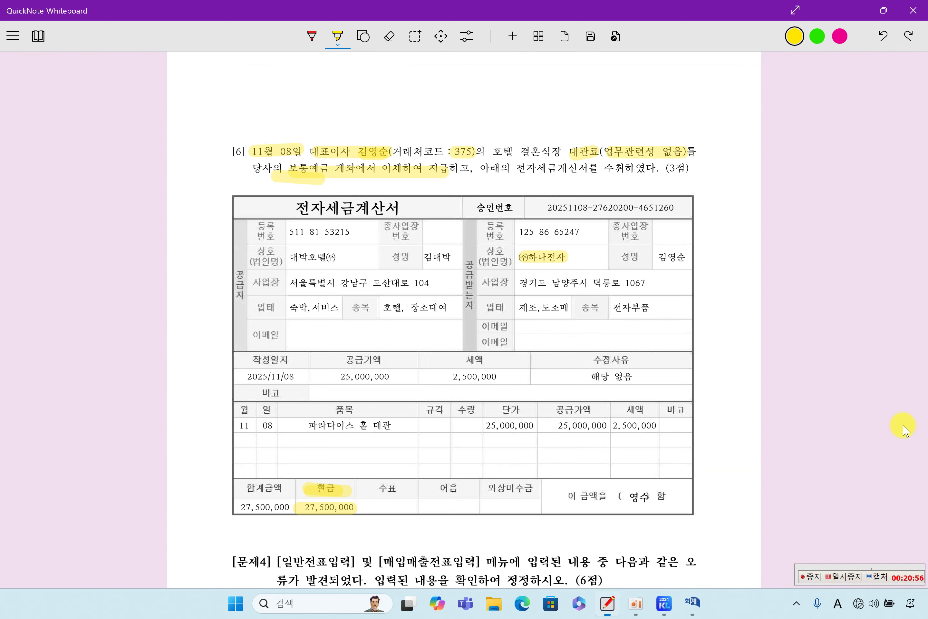
scroll(504, 431, "down", 5)
scroll(504, 431, "down", 3)
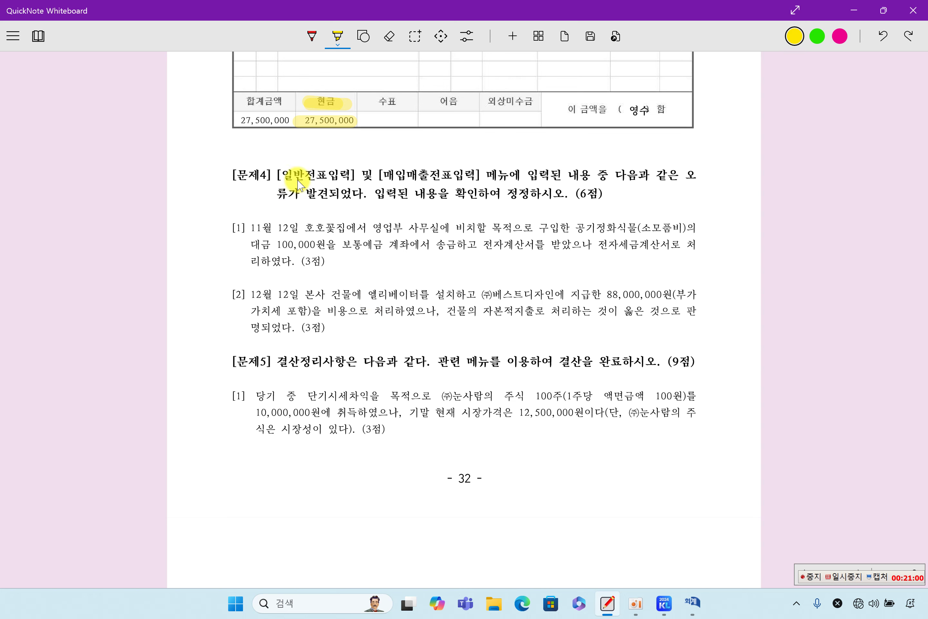
left_click_drag(281, 176, 611, 175)
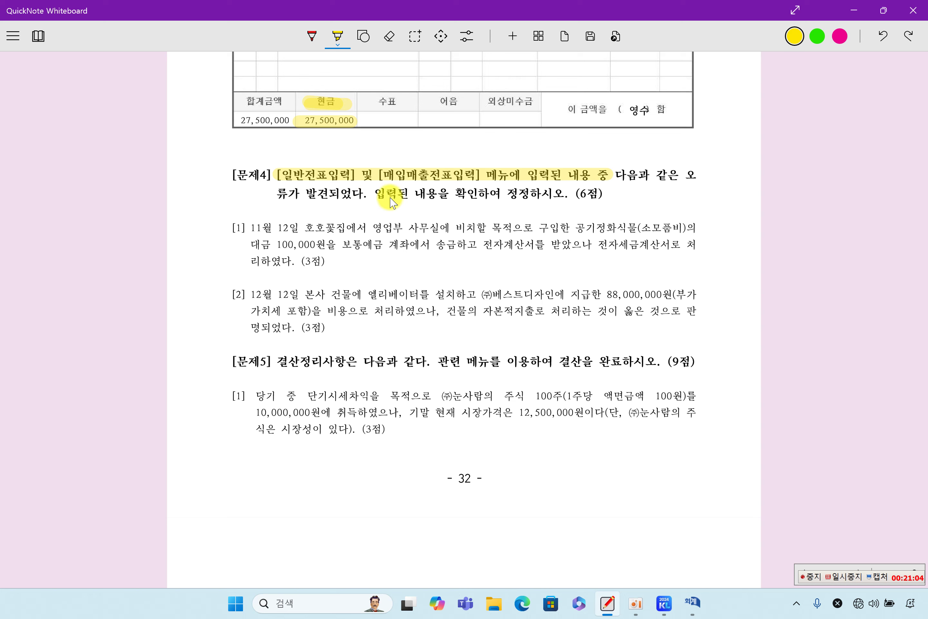
left_click_drag(382, 196, 563, 196)
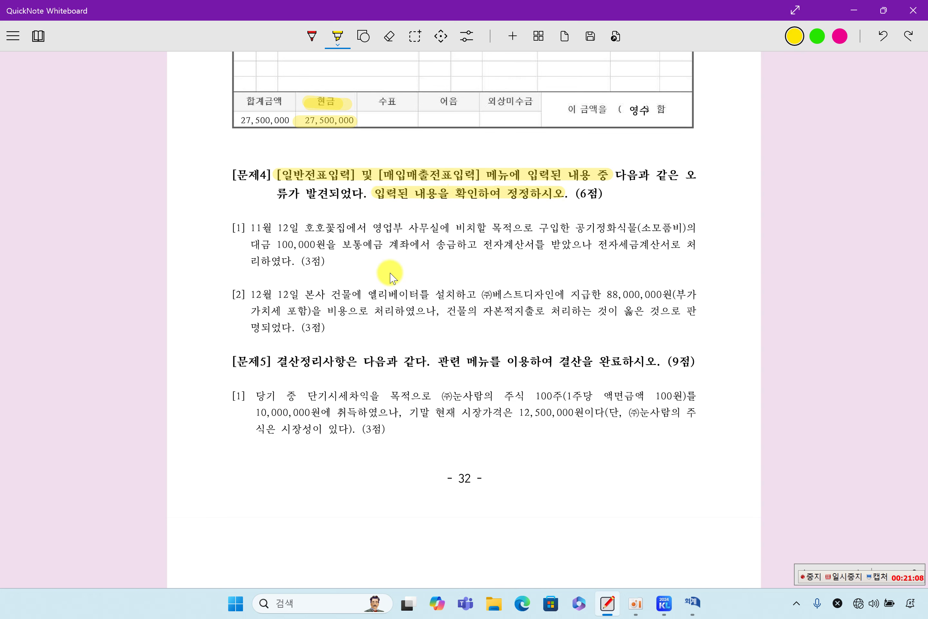
Step: Highlight problem 1's date 11월 12일, 공기정화식물(소모품비), 100,000원 from 보통예금, 전자계산서 and 전자세금계산서
left_click_drag(247, 230, 312, 237)
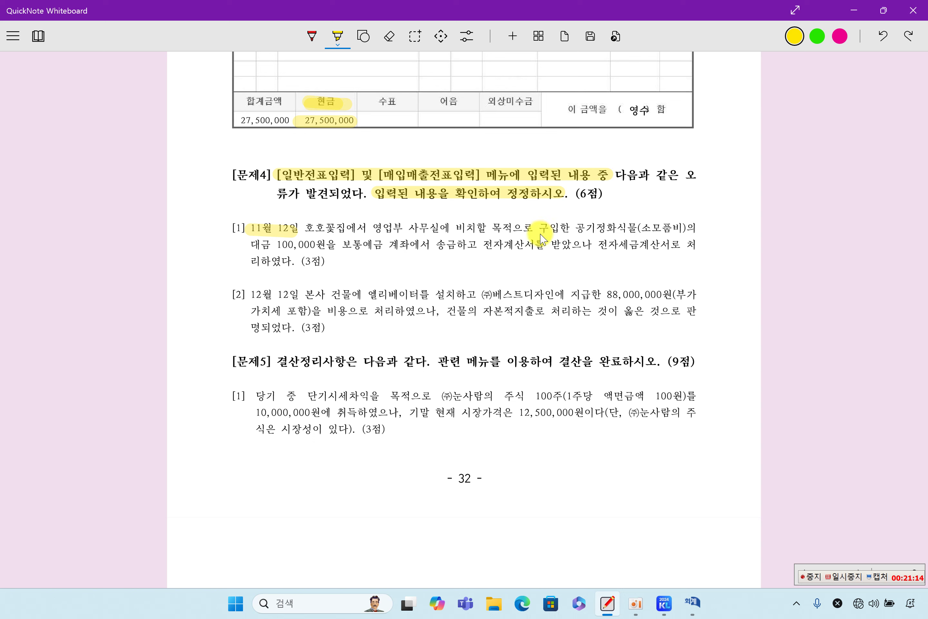
left_click_drag(582, 235, 696, 231)
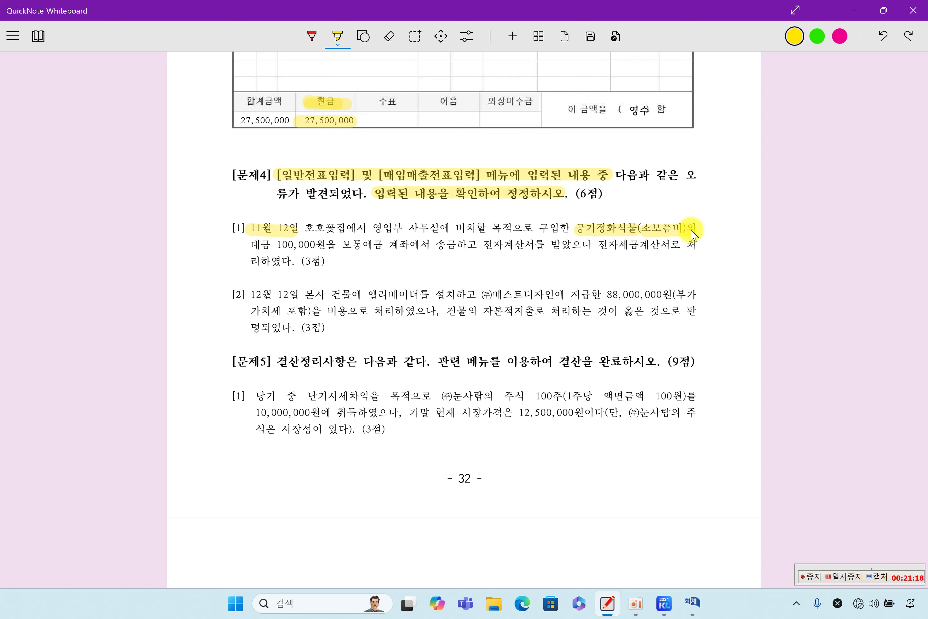
left_click_drag(280, 252, 418, 251)
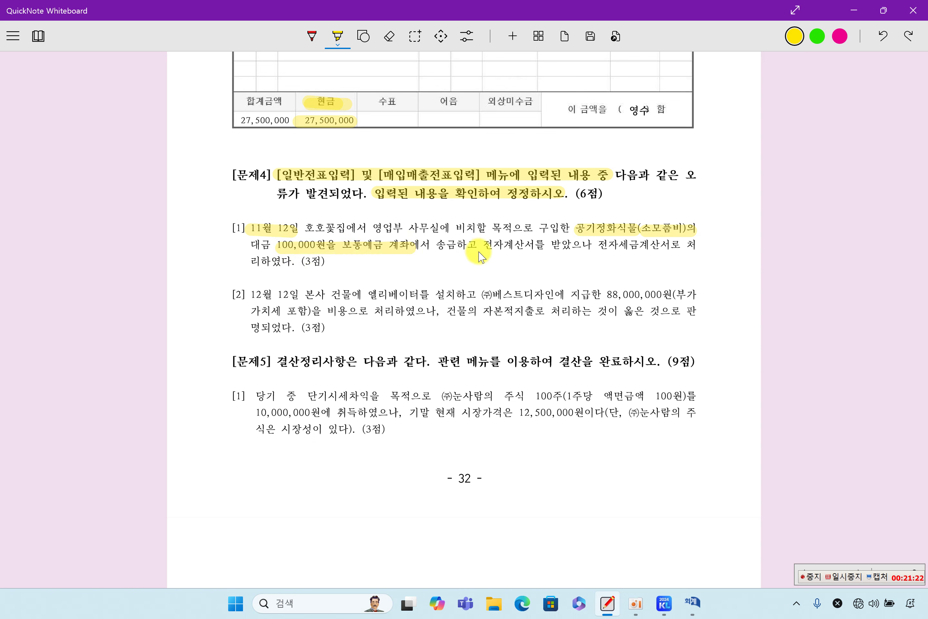
mouse_move(480, 245)
left_mouse_down()
mouse_move(659, 248)
mouse_move(671, 256)
left_mouse_up()
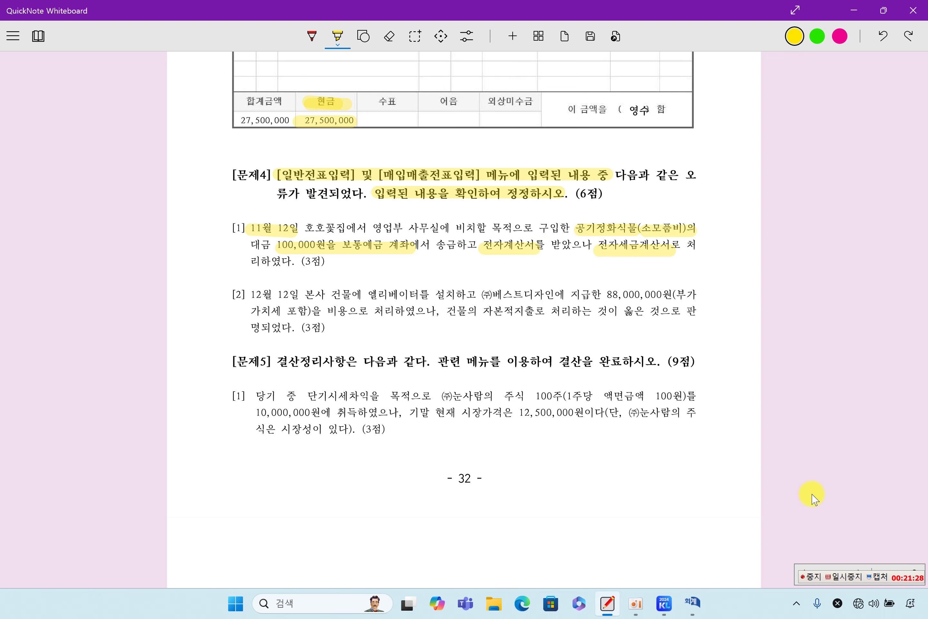
left_click(850, 583)
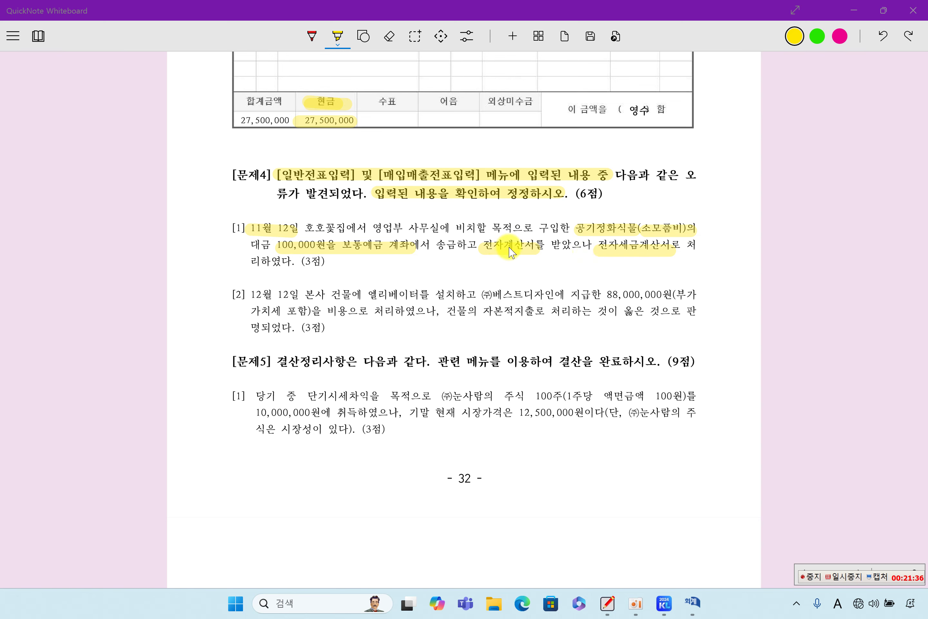
Step: Switch to KcLep's 매입매출전표입력 window and load the vouchers for November 12
left_click(690, 607)
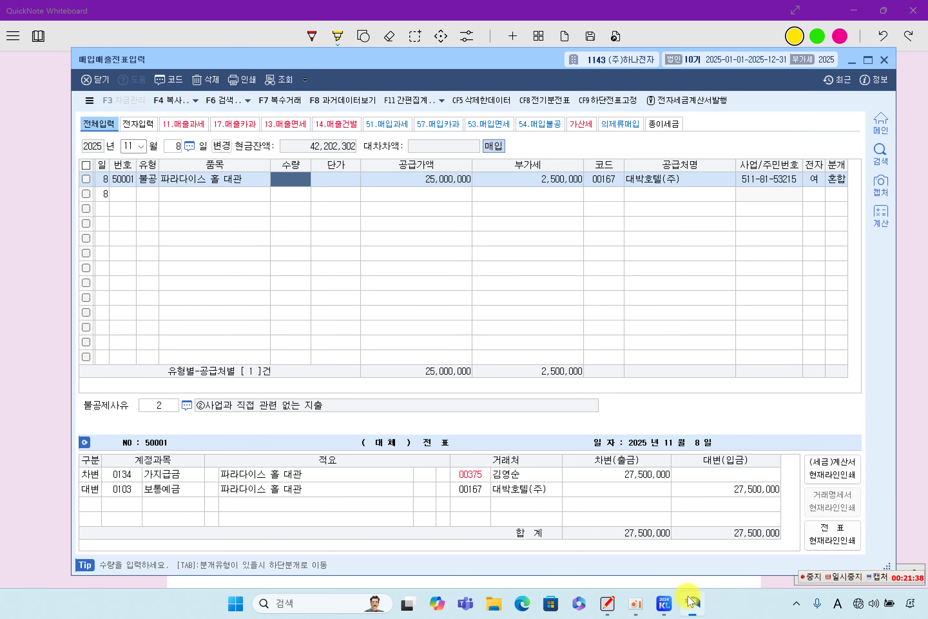
left_click(127, 147)
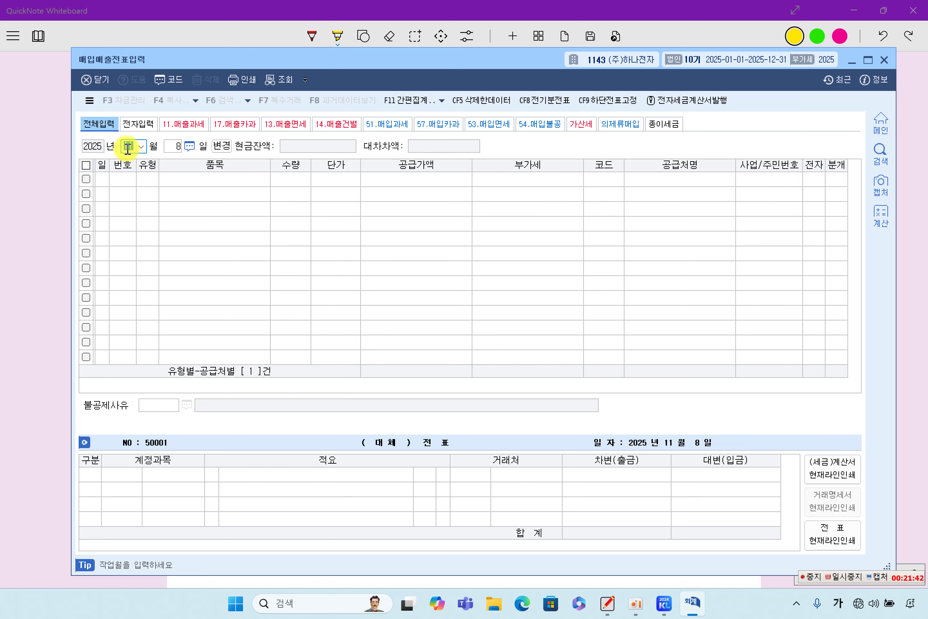
key("Return")
type("12")
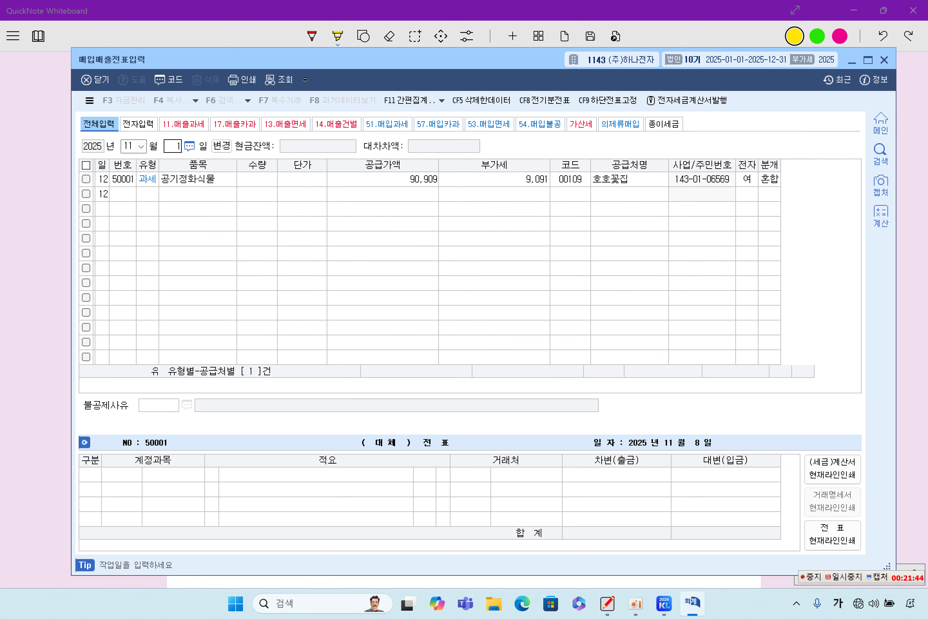
key("Return")
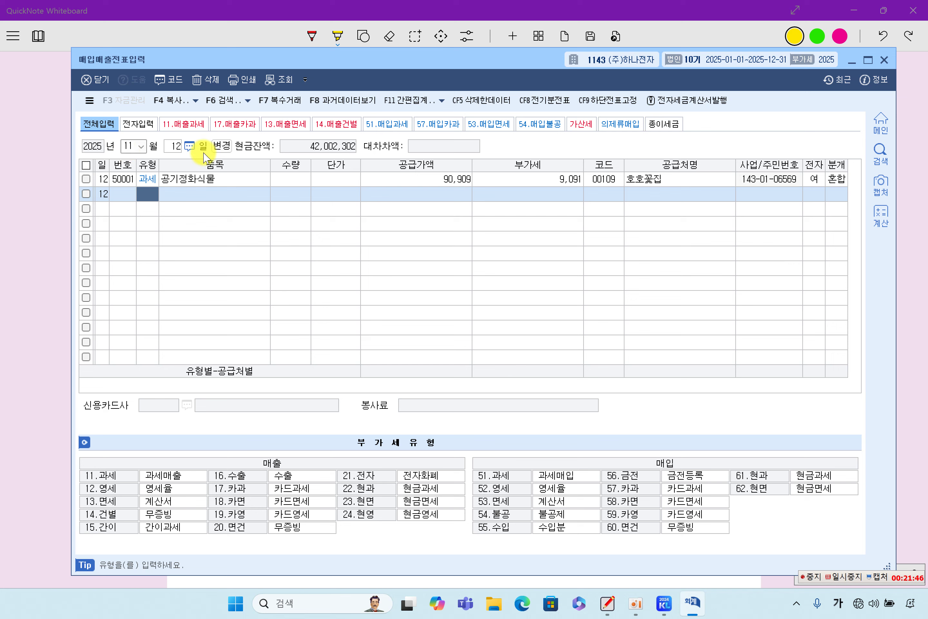
Step: Review the 공기정화식물 voucher's journal entry and change its VAT type to 53 면세
left_click(200, 182)
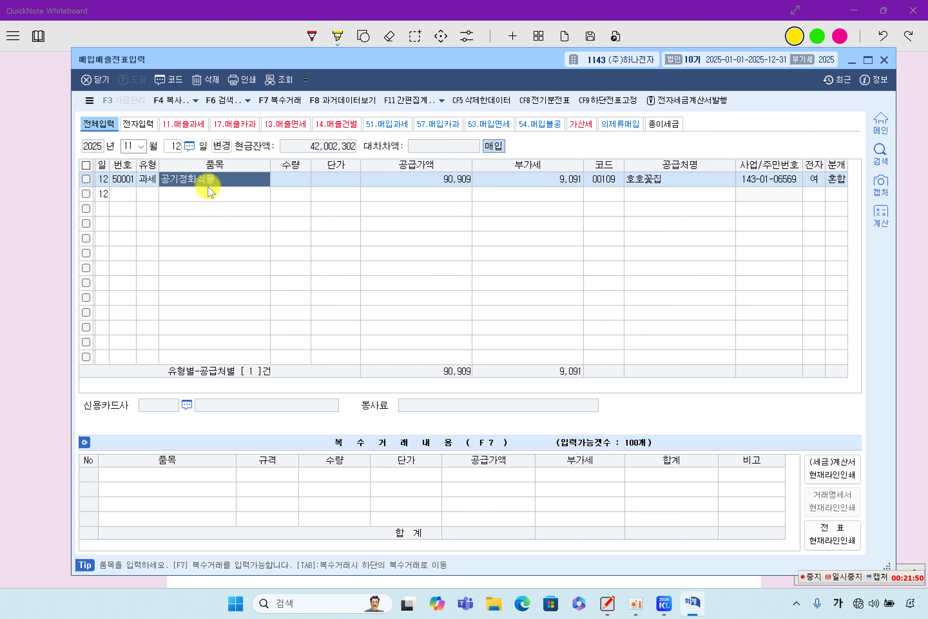
left_click(146, 180)
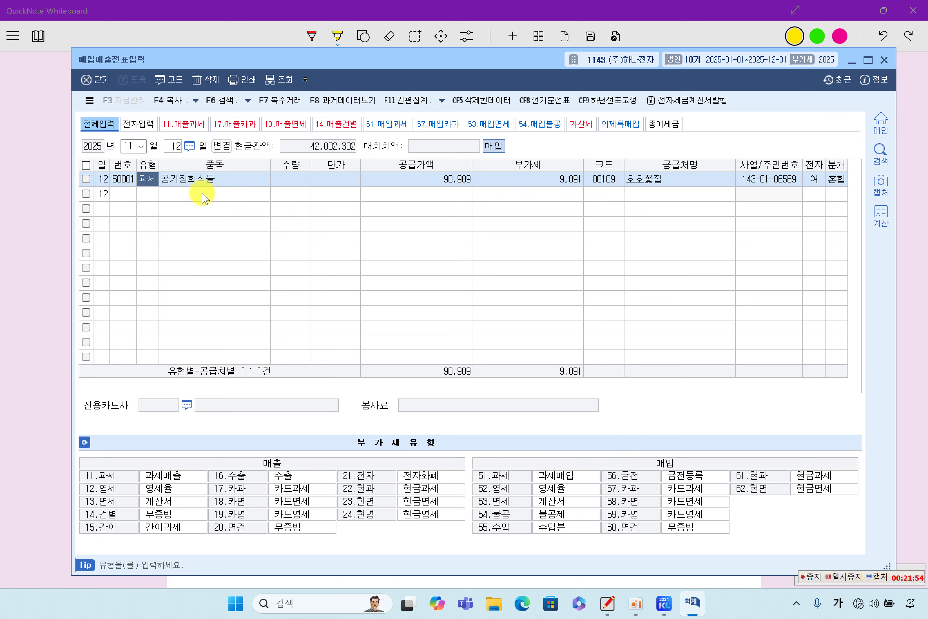
left_click(843, 179)
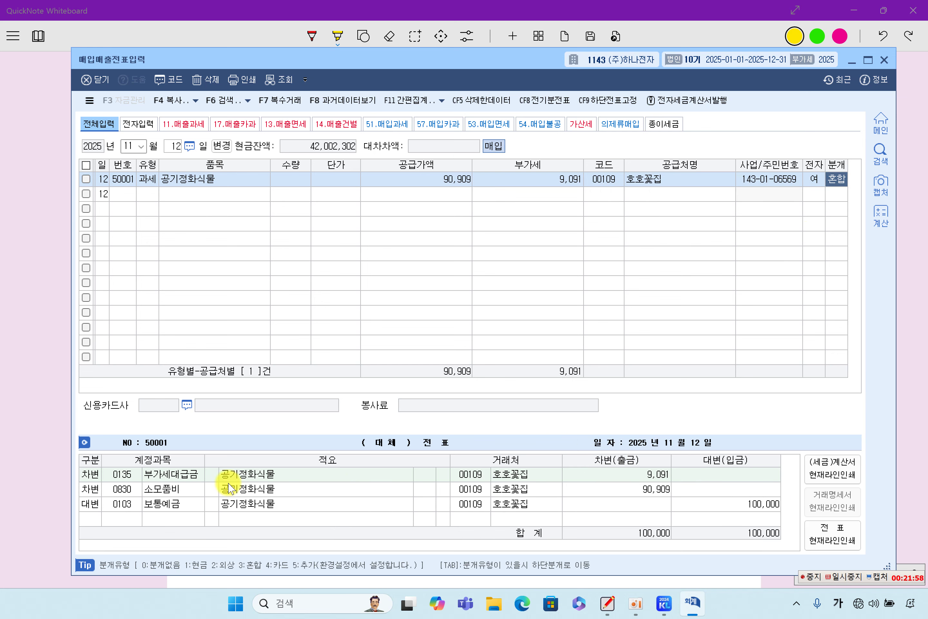
left_click(170, 503)
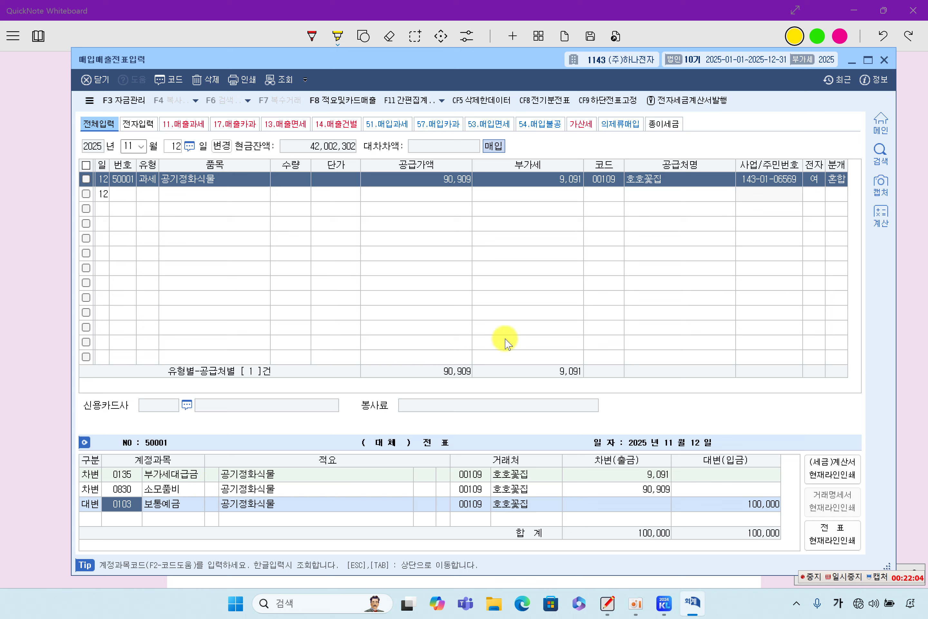
left_click(146, 179)
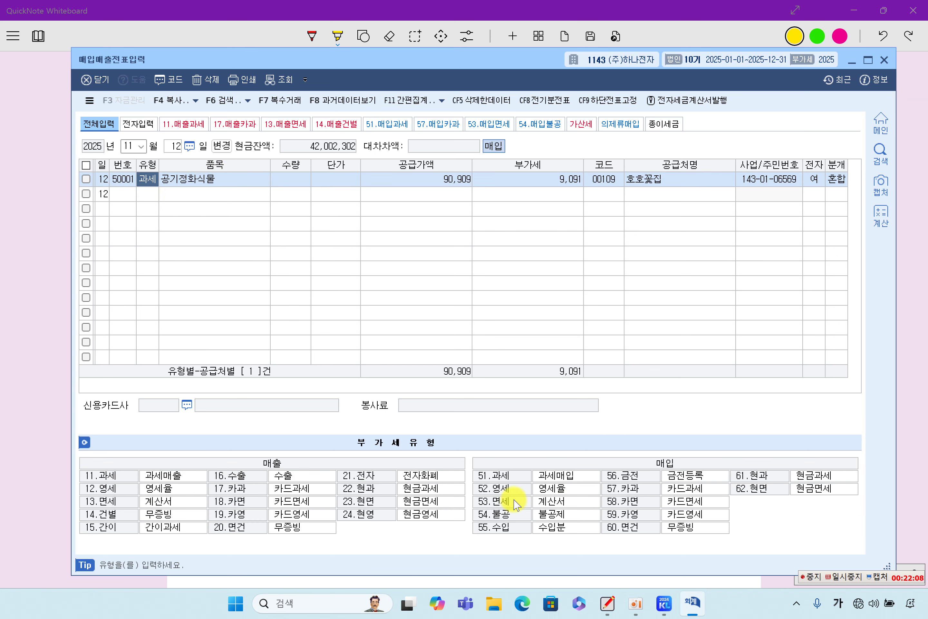
left_click(492, 502)
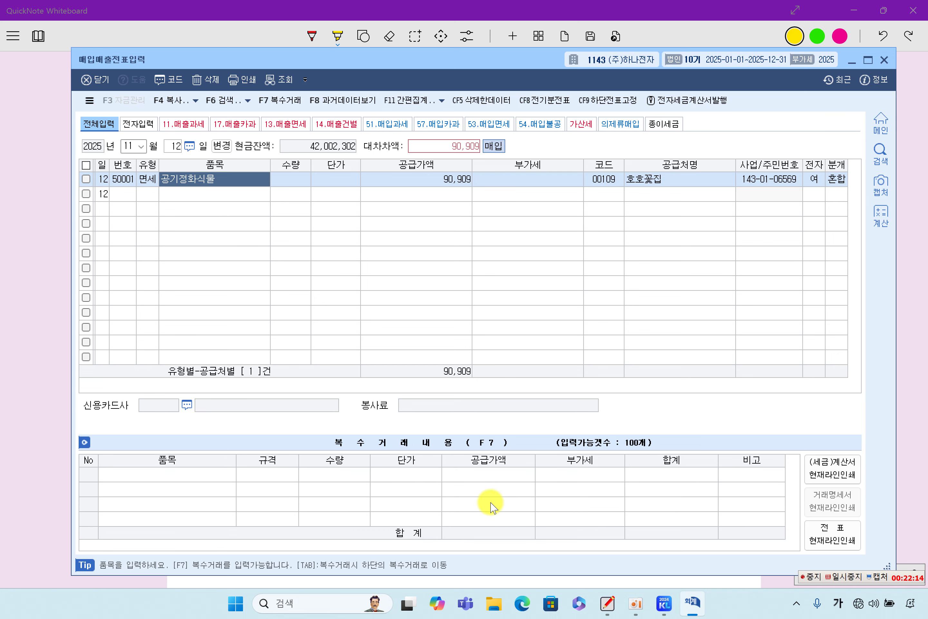
Step: Set the 공기정화식물 voucher's supply amount (공급가액) to 100,000
left_click(434, 184)
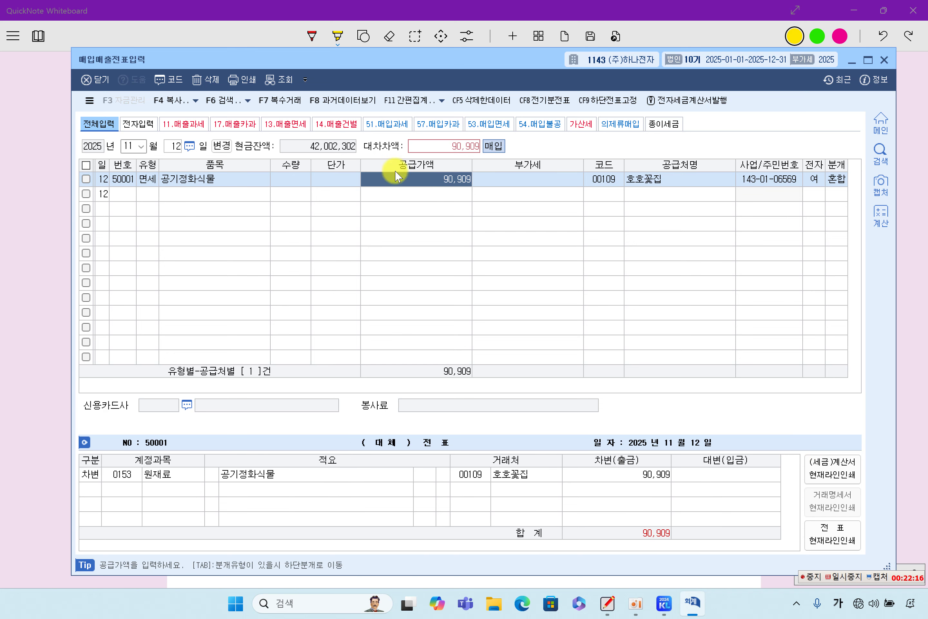
type("100,0")
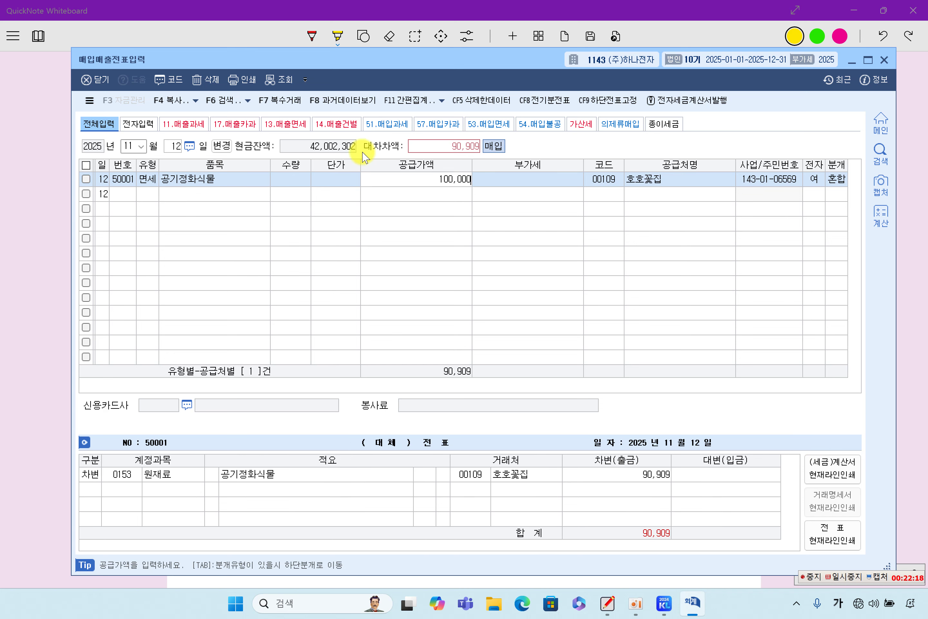
type("00")
key("Return")
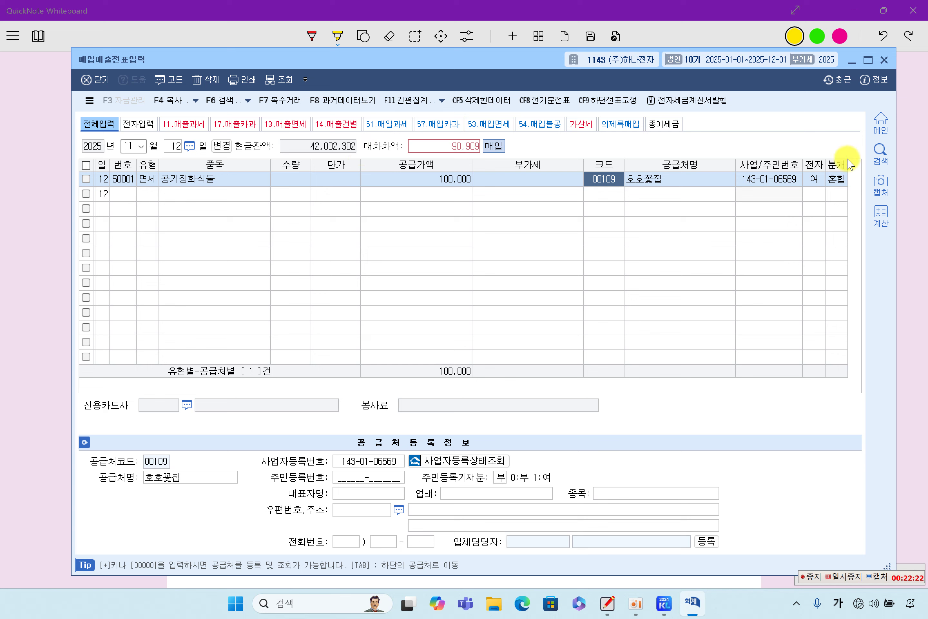
Step: Select the 공기정화식물 voucher's journal type (분개) for editing its journal lines
left_click(834, 181)
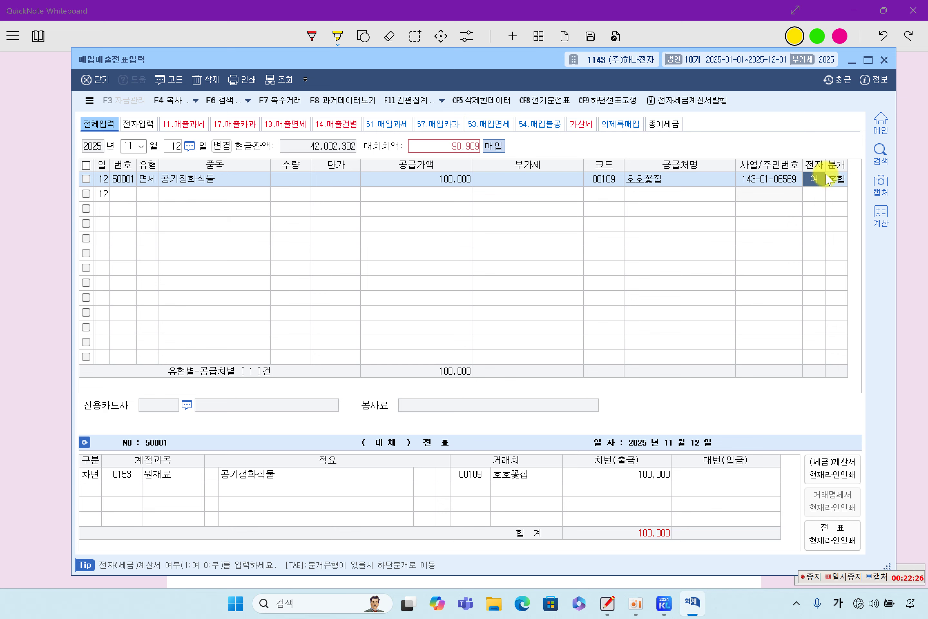
left_click(847, 186)
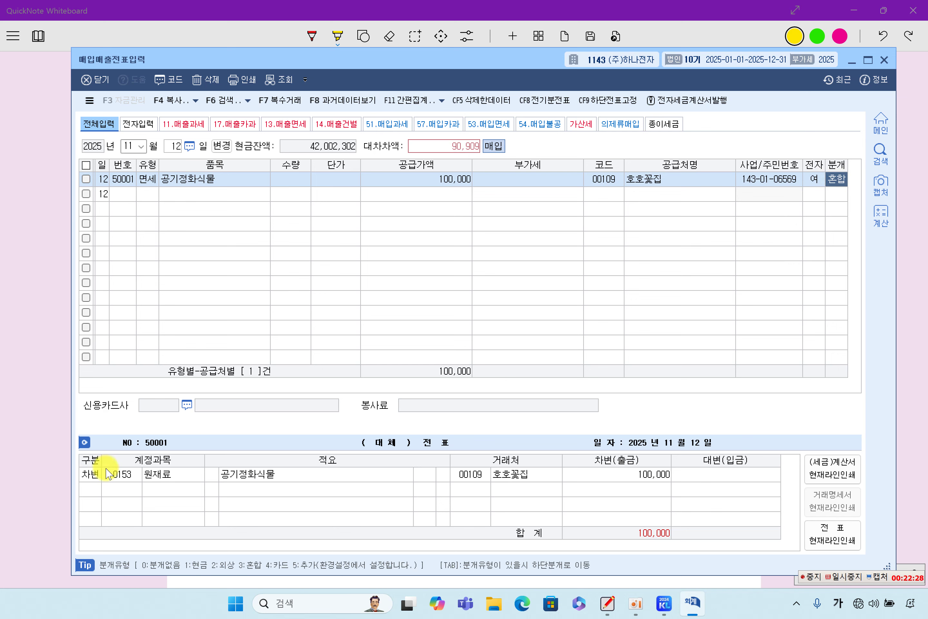
left_click(122, 475)
left_click(147, 179)
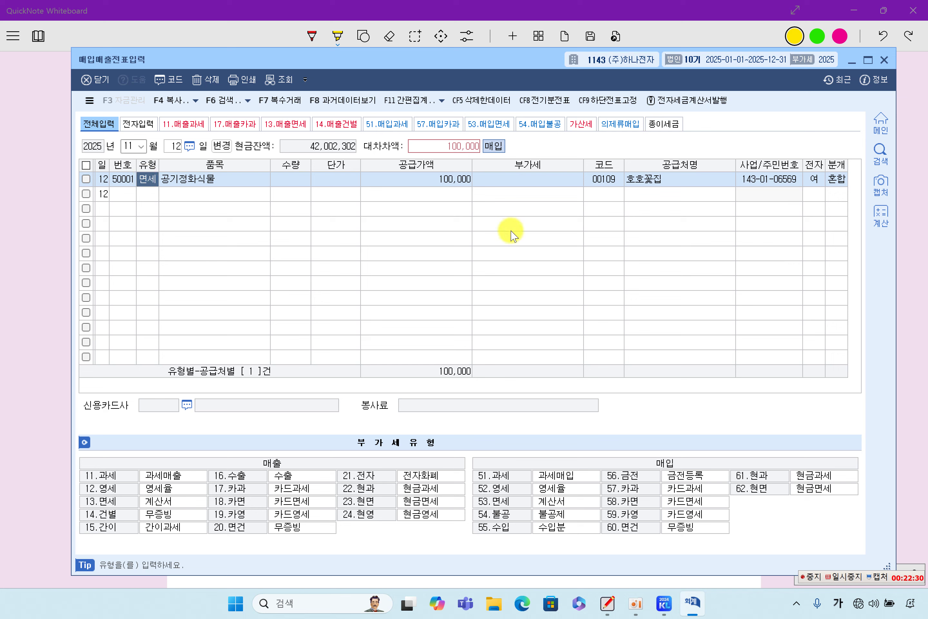
left_click(838, 179)
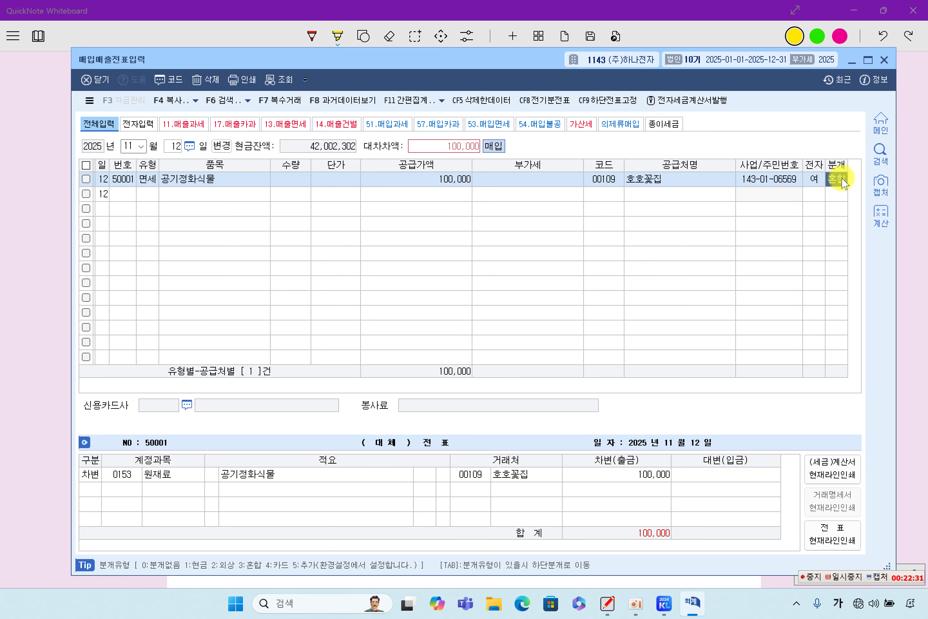
Step: Change the debit account of the 12 November 호호꽃집 entry to 0830 소모품비
left_click(130, 477)
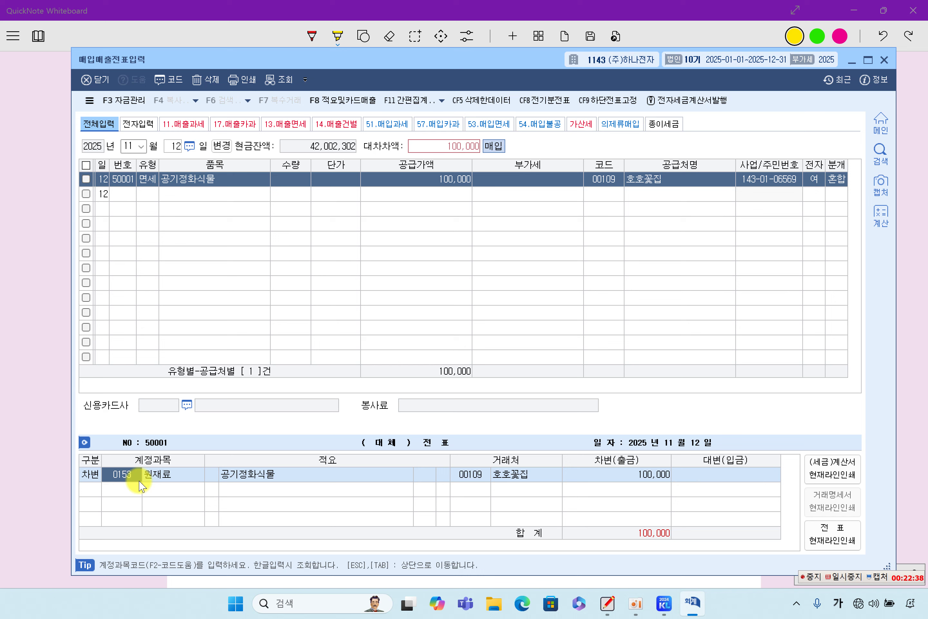
type("830")
key("Return")
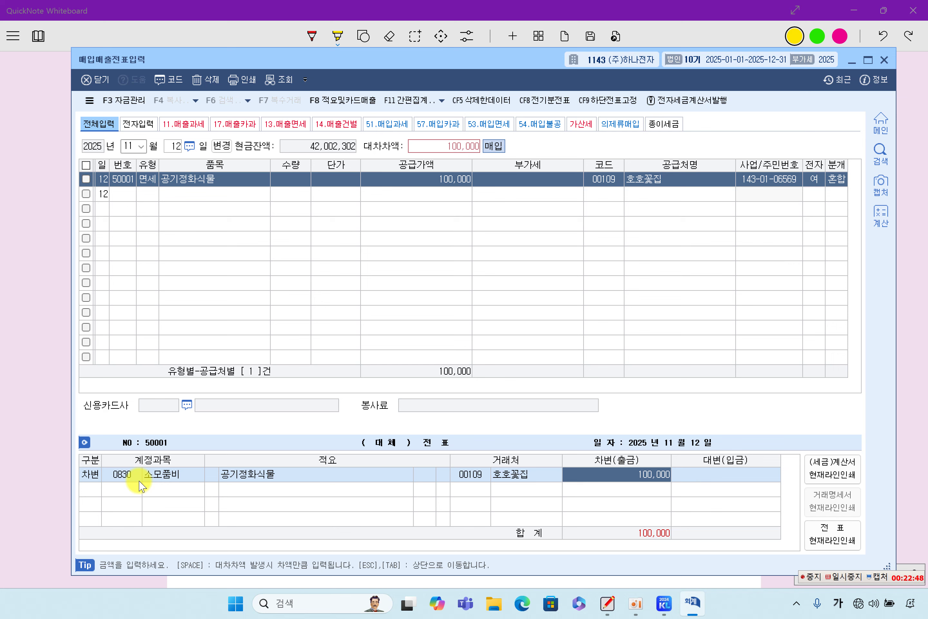
key("Return")
Step: Add a credit line to the 호호꽃집 entry with account 0103 보통예금 for 100,000
type("4")
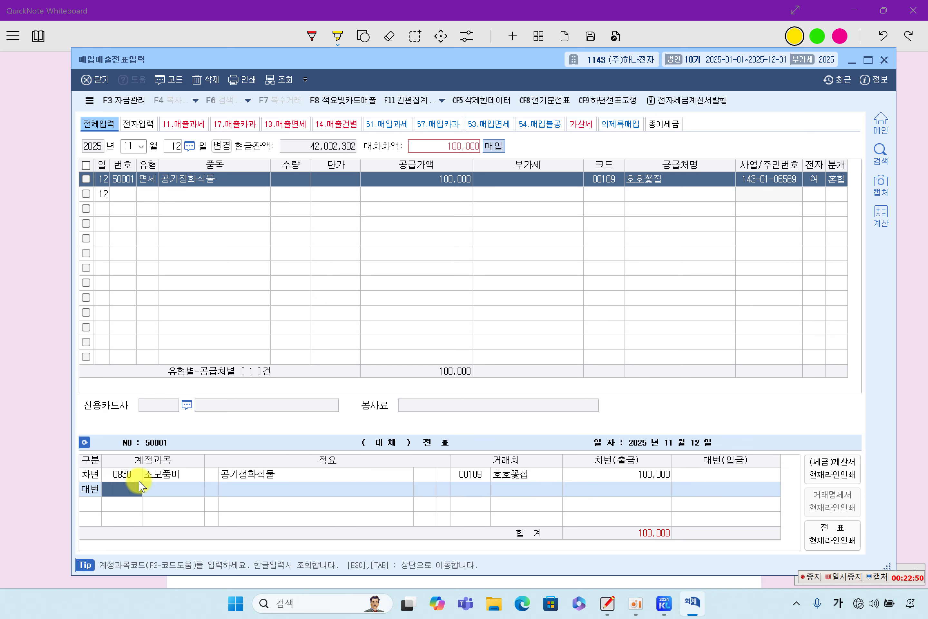
type("103")
key("Return")
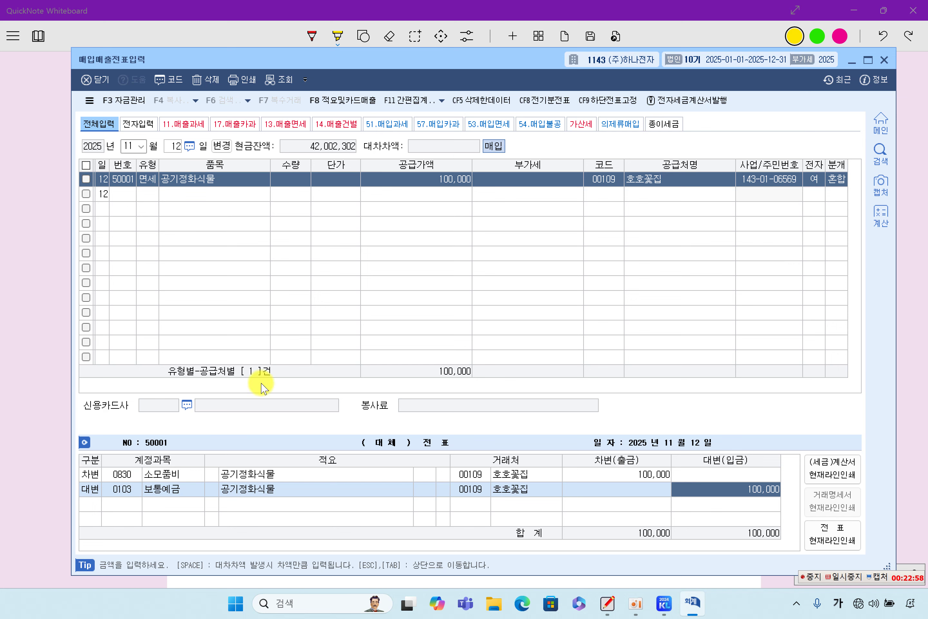
left_click(144, 180)
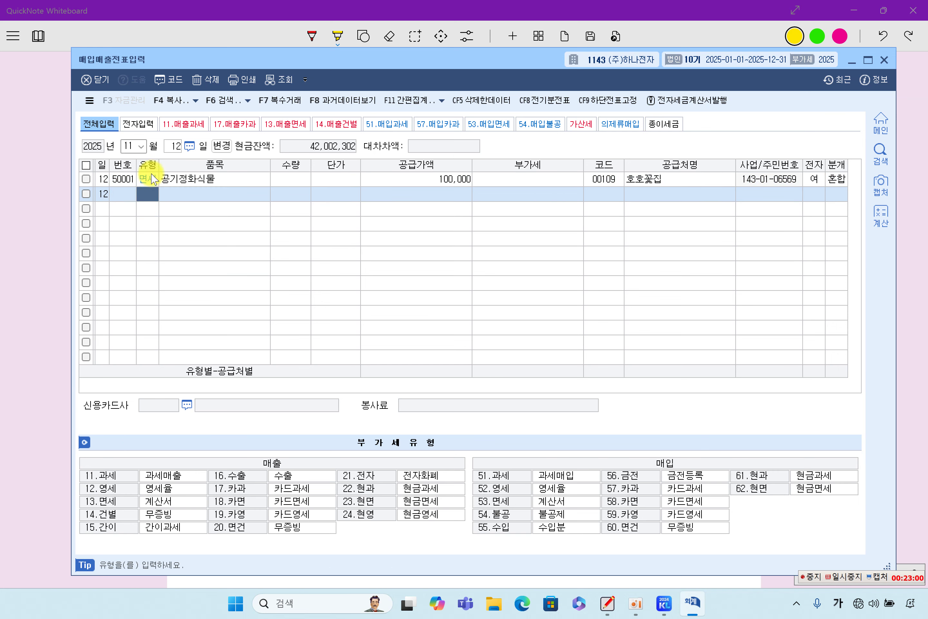
left_click(834, 180)
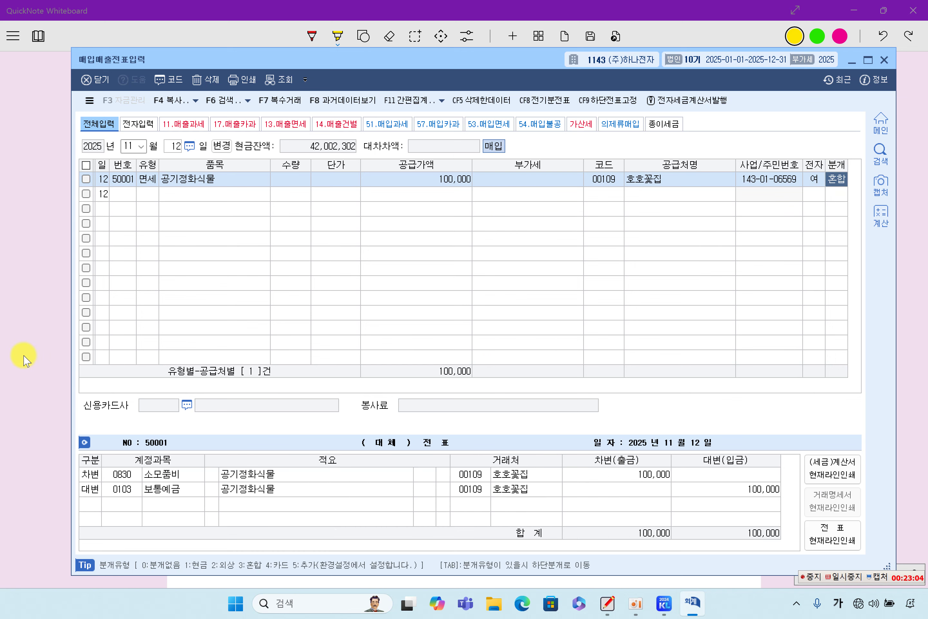
Step: Switch to QuickNote Whiteboard and highlight key phrases in 문제4 [2]: 12월 12일, 엘리베이터를 설치, ㈜베스트디자인, 88,000,000원, 가치세 포함, 비용으로 처리 and 자본적지출로 처리하는 것이 옳은 것
left_click(32, 371)
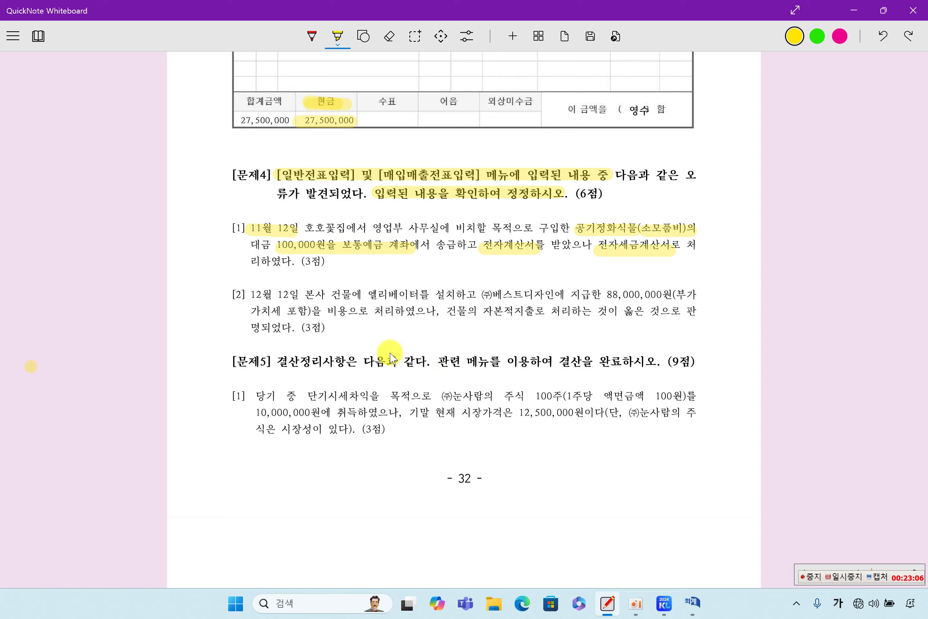
left_click_drag(251, 296, 314, 301)
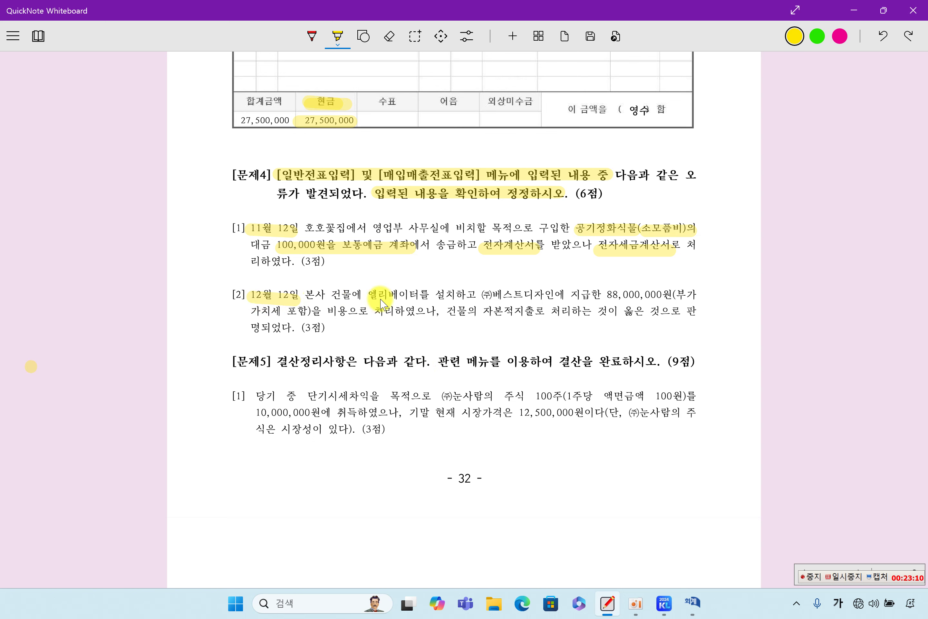
left_click_drag(370, 300, 665, 297)
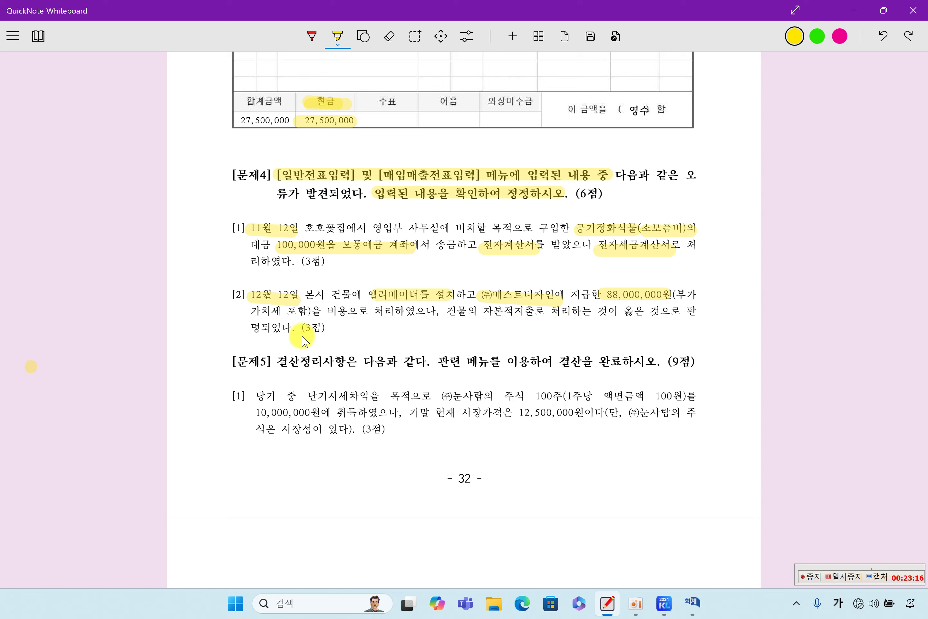
left_click_drag(252, 311, 396, 315)
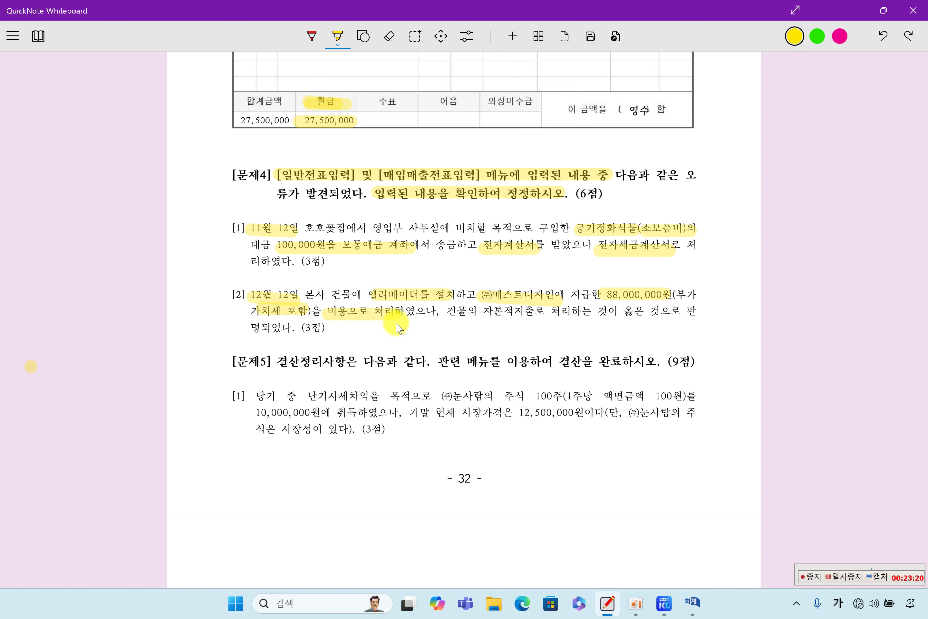
left_click_drag(478, 313, 674, 316)
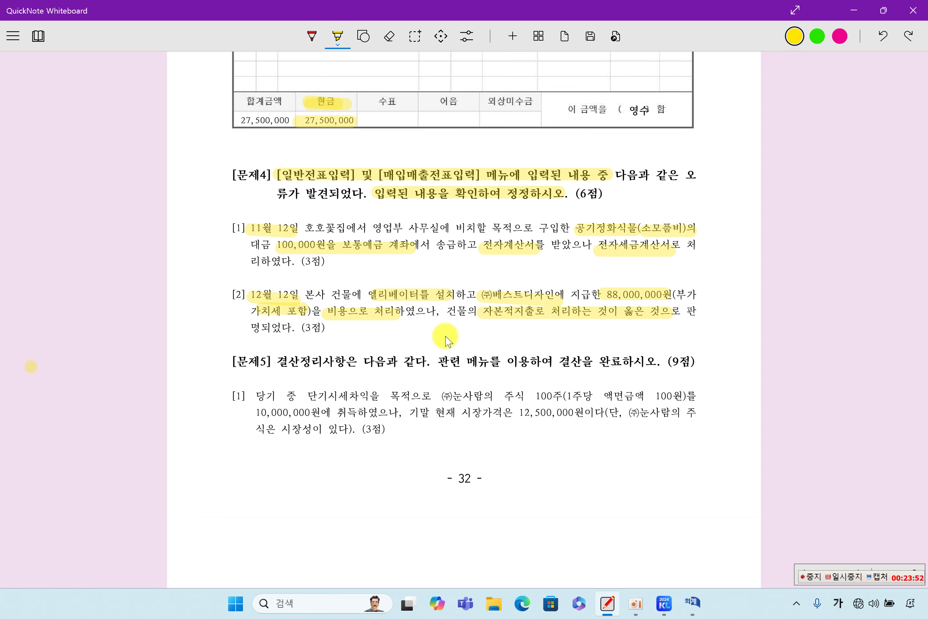
Step: Emphasise 자본적지출 and 비용으로 처리 in 문제4 [2] with extra yellow highlighter strokes
left_click_drag(481, 315, 537, 324)
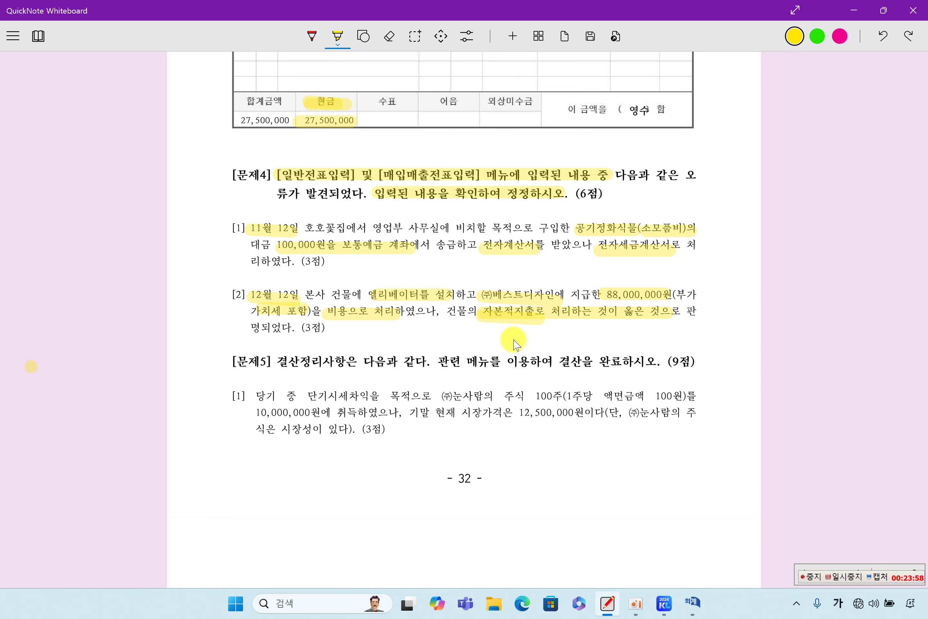
left_click_drag(474, 319, 529, 321)
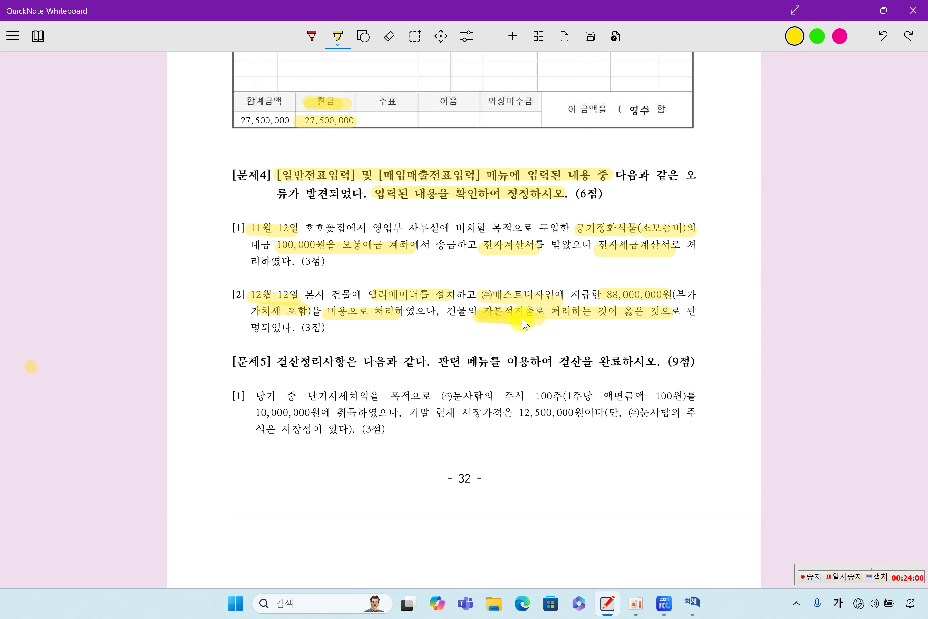
left_click_drag(327, 321, 391, 324)
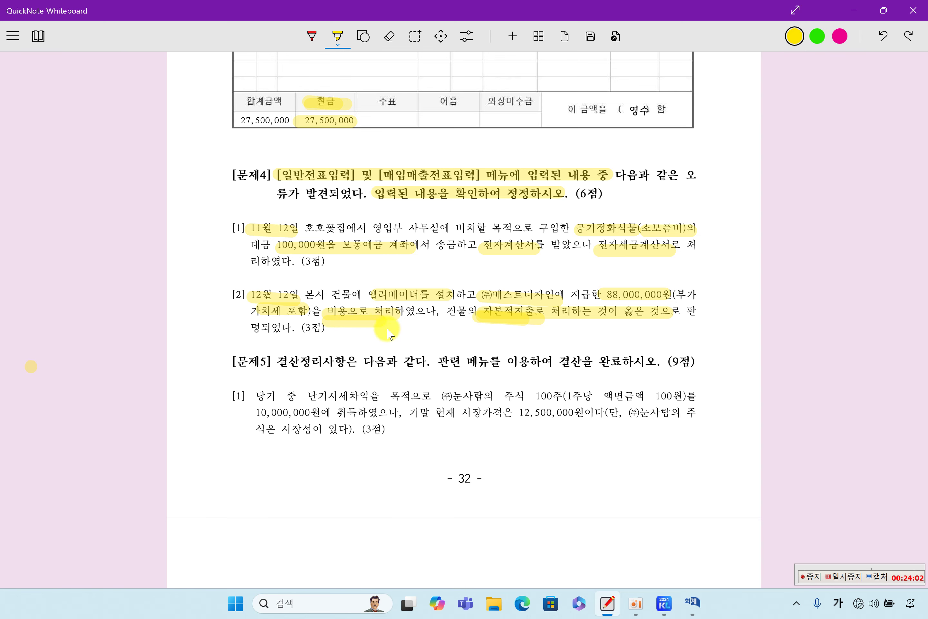
Step: Return to the accounting program, load the 12 December 2025 vouchers and select the (주)베스트디자인 elevator entry to show its journal lines
left_click(692, 602)
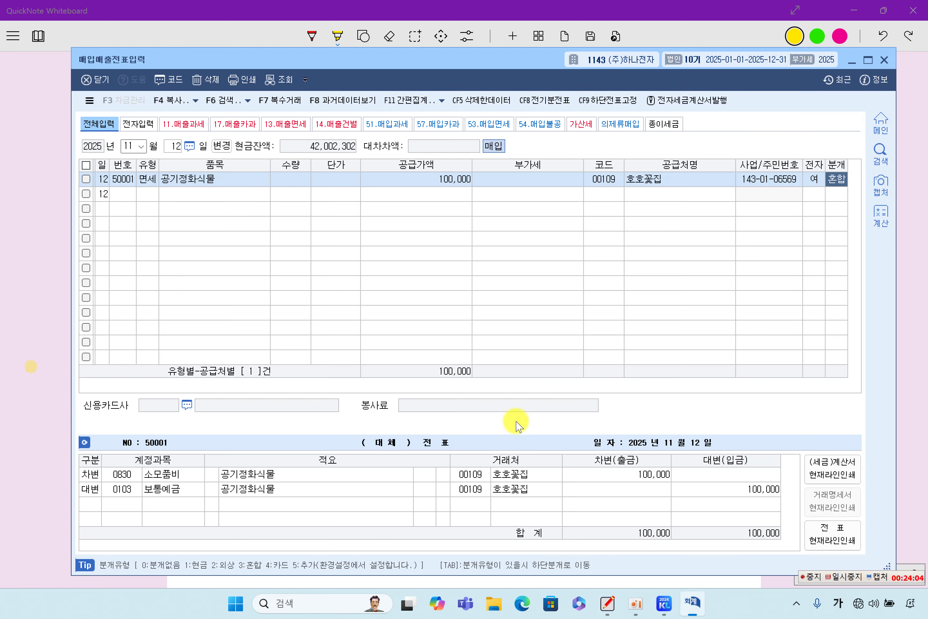
left_click(129, 146)
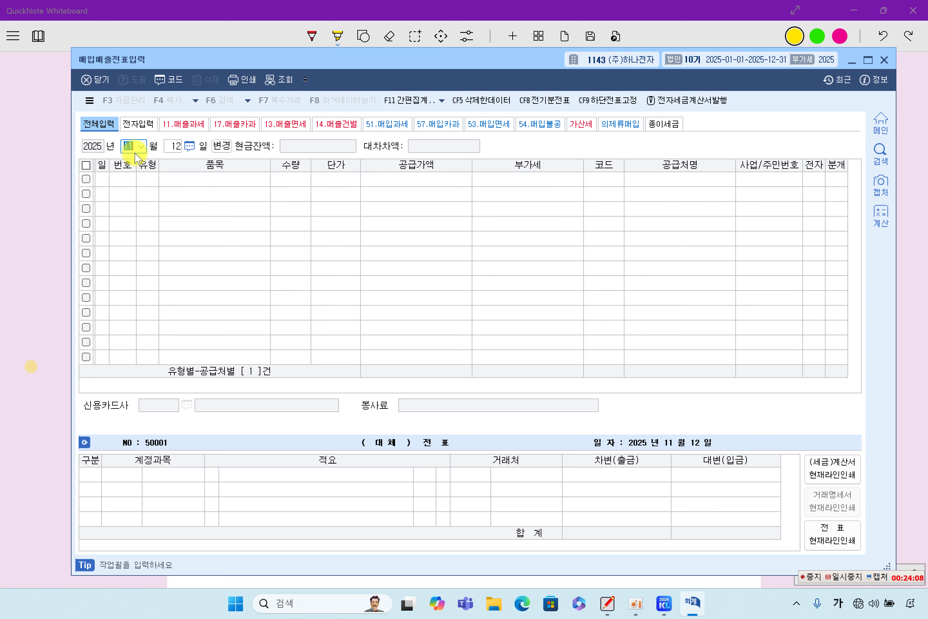
type("12")
key("Return")
key("Return")
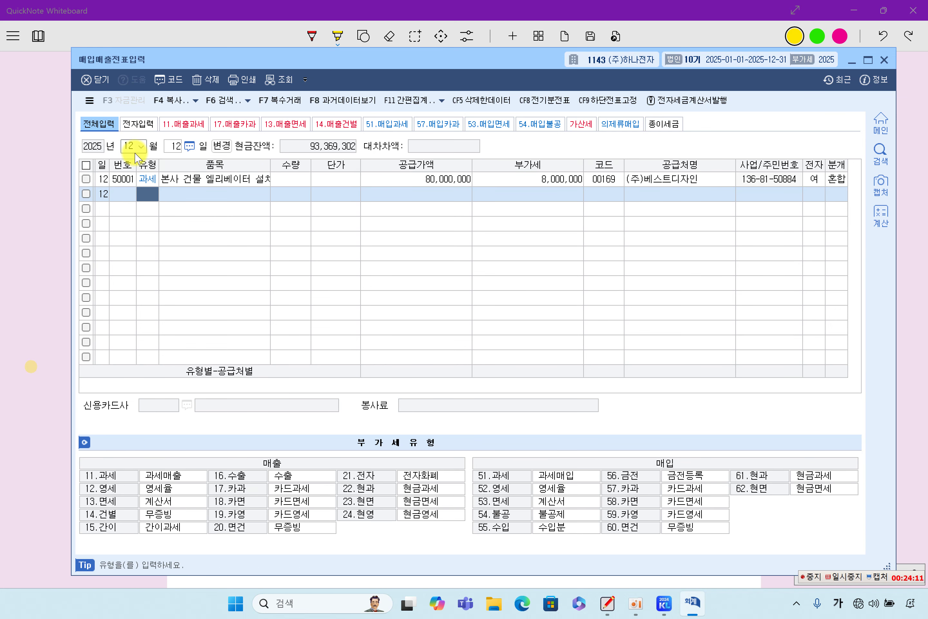
left_click(216, 179)
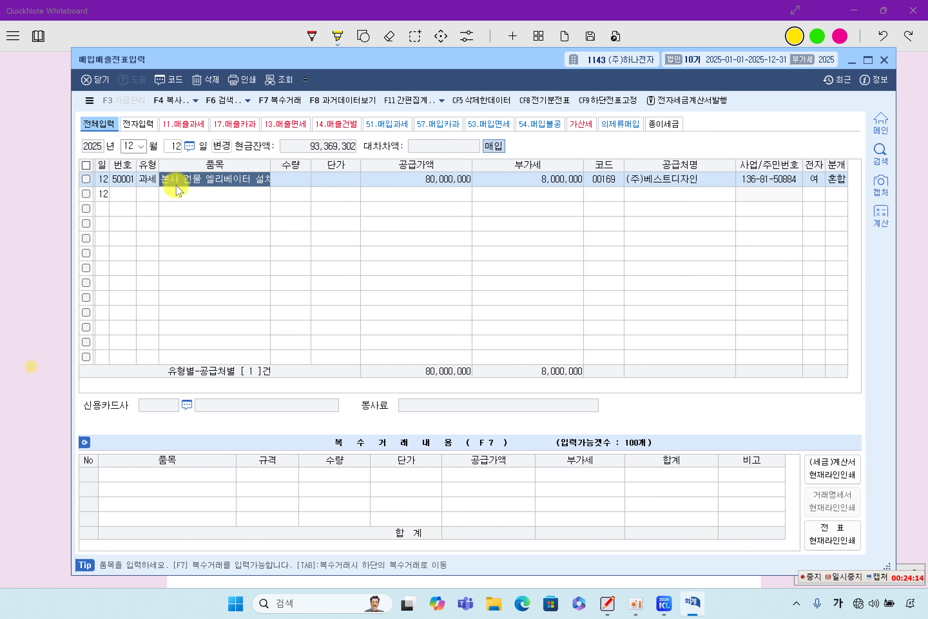
left_click(398, 194)
left_click(476, 177)
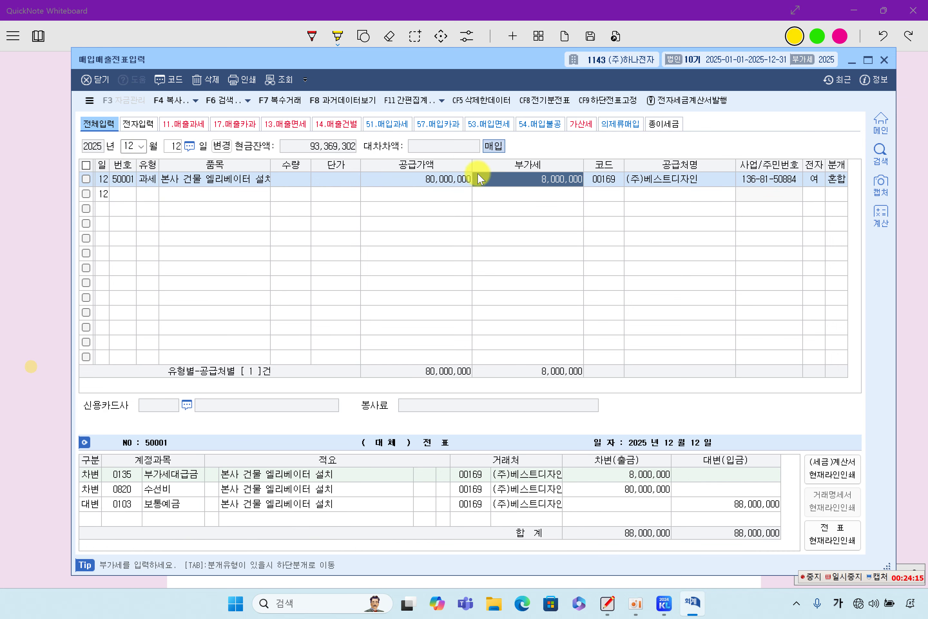
left_click(699, 179)
left_click(836, 180)
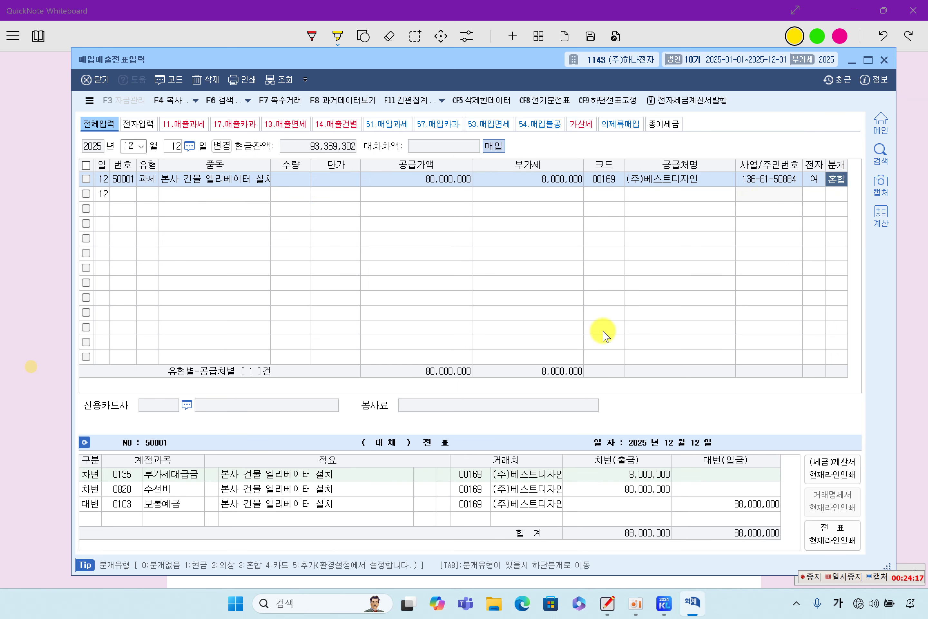
Step: Replace the 수선비 debit account in the elevator entry with 0202 건물, found by searching account codes for 건
left_click(184, 489)
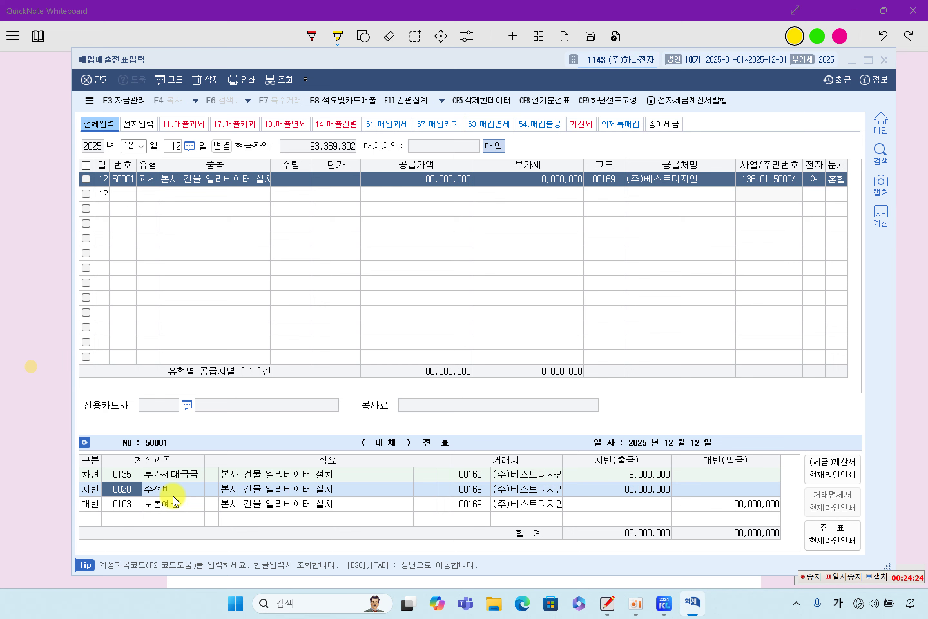
type("거ㄴ")
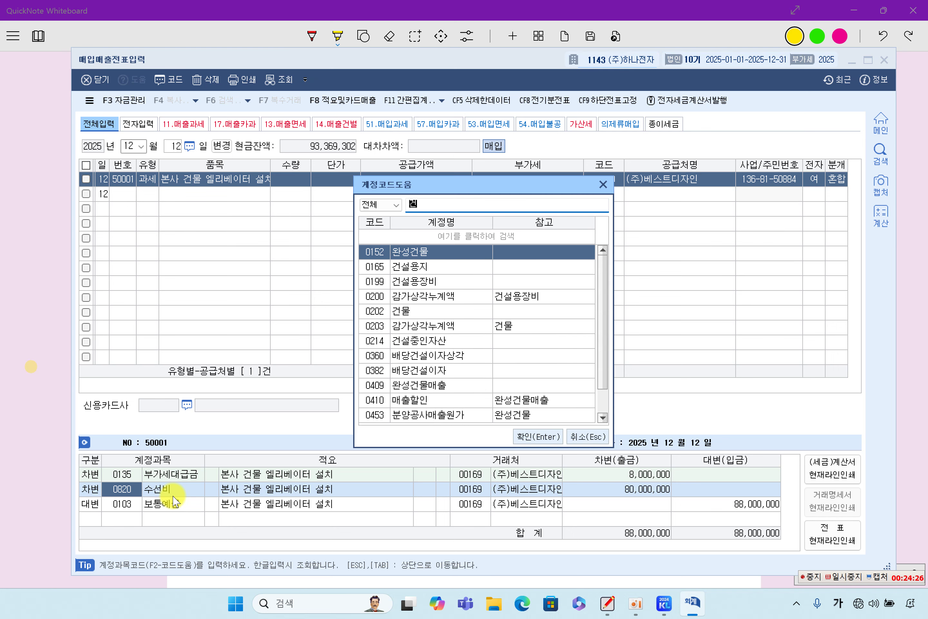
key("Down")
key("Down")
key("Down")
key("Down")
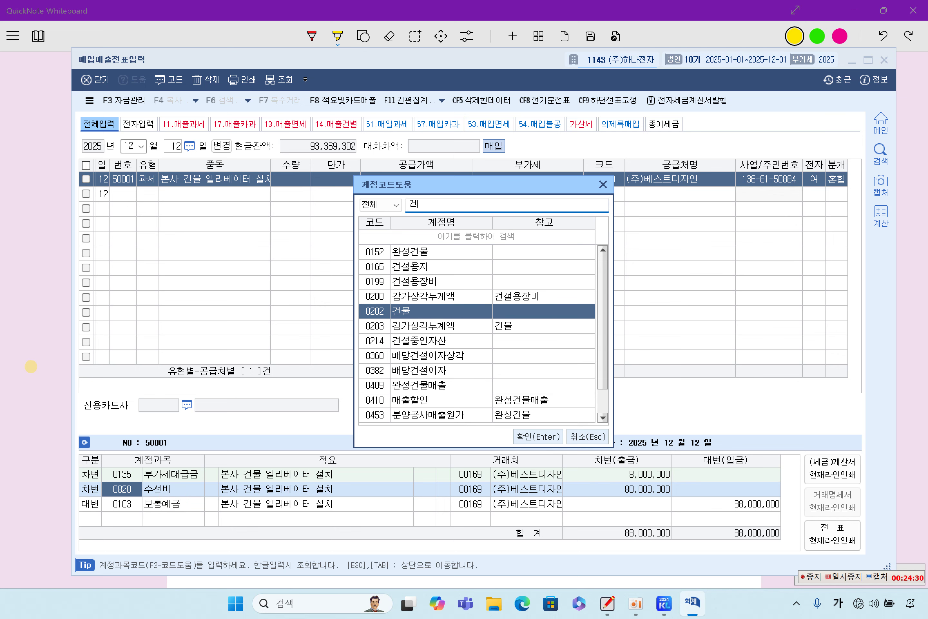
key("Up")
key("Up")
key("Up")
key("Up")
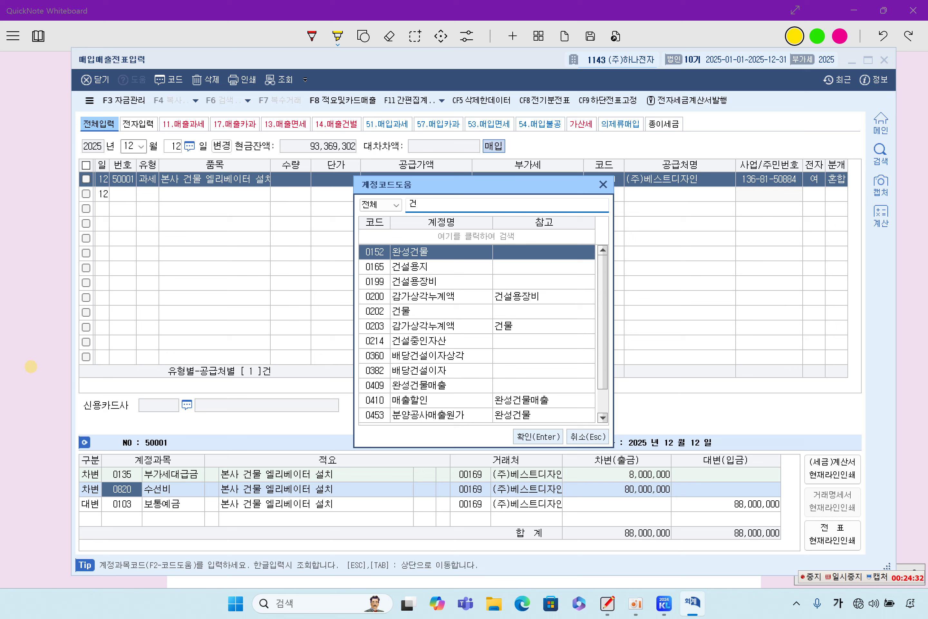
key("Down")
key("Down")
key("Down")
key("Down")
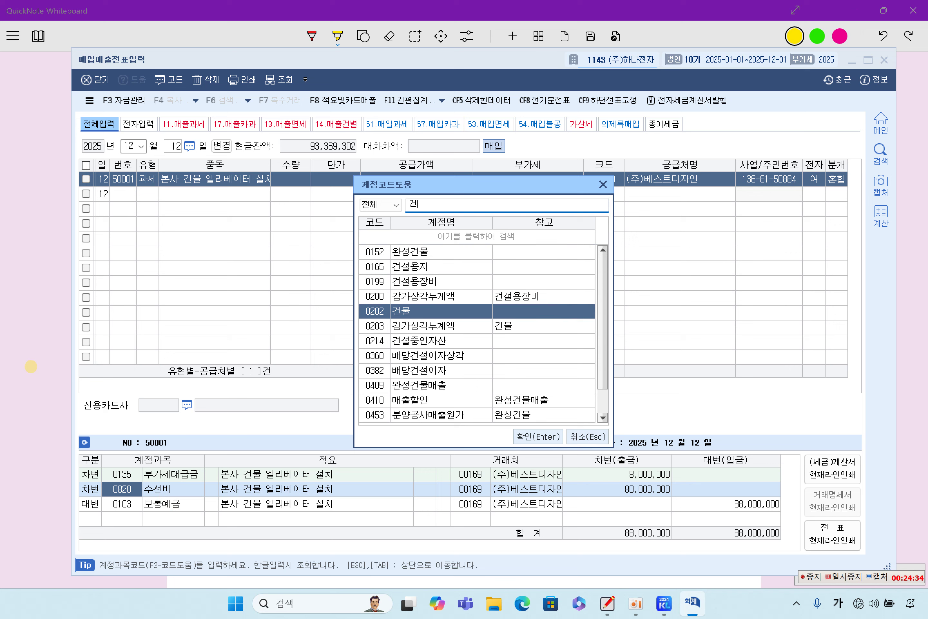
key("Up")
key("Up")
key("Up")
key("Up")
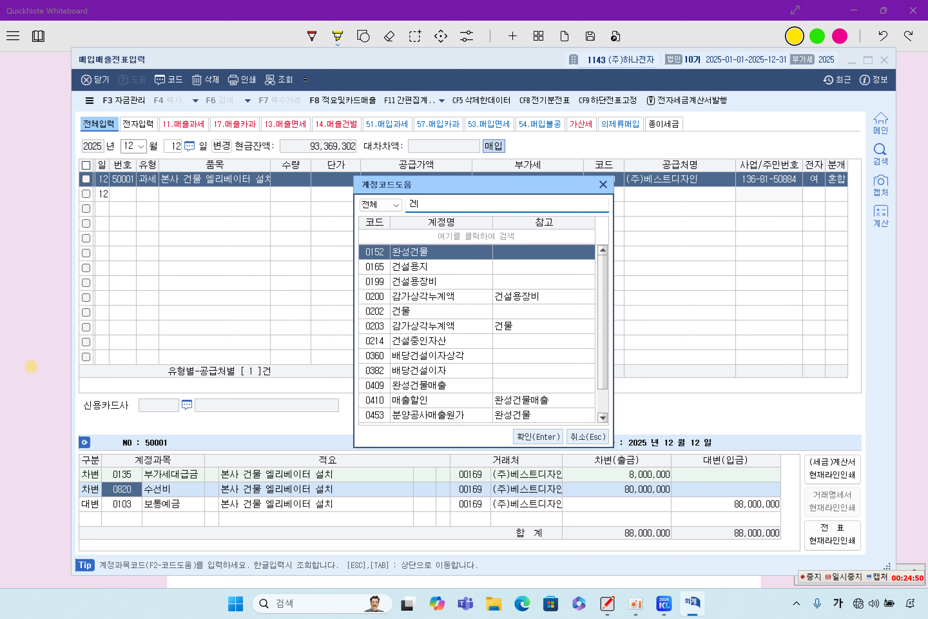
key("Down")
key("Up")
key("Down")
key("Up")
key("Down")
key("Down")
key("Down")
key("Down")
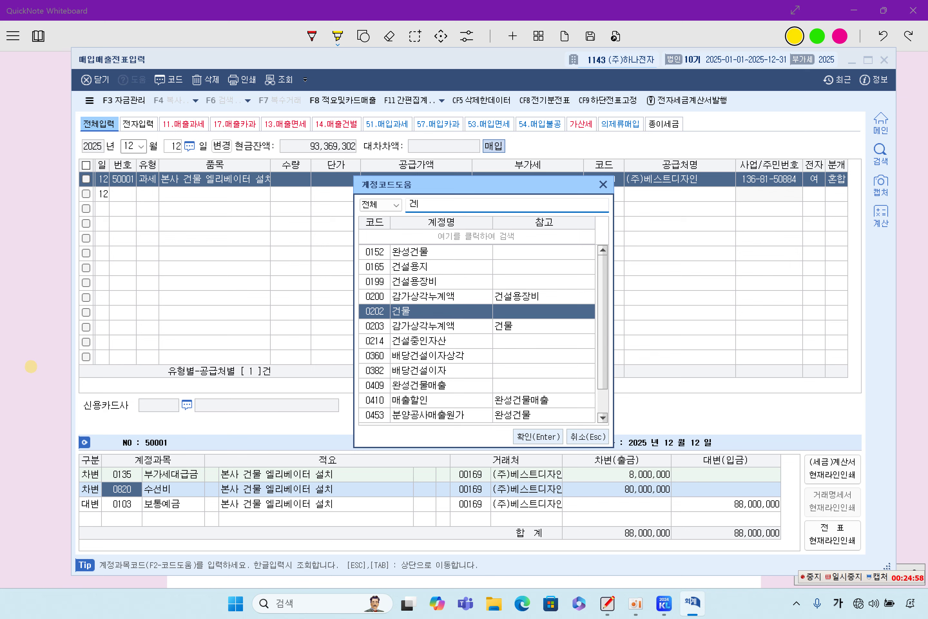
key("Return")
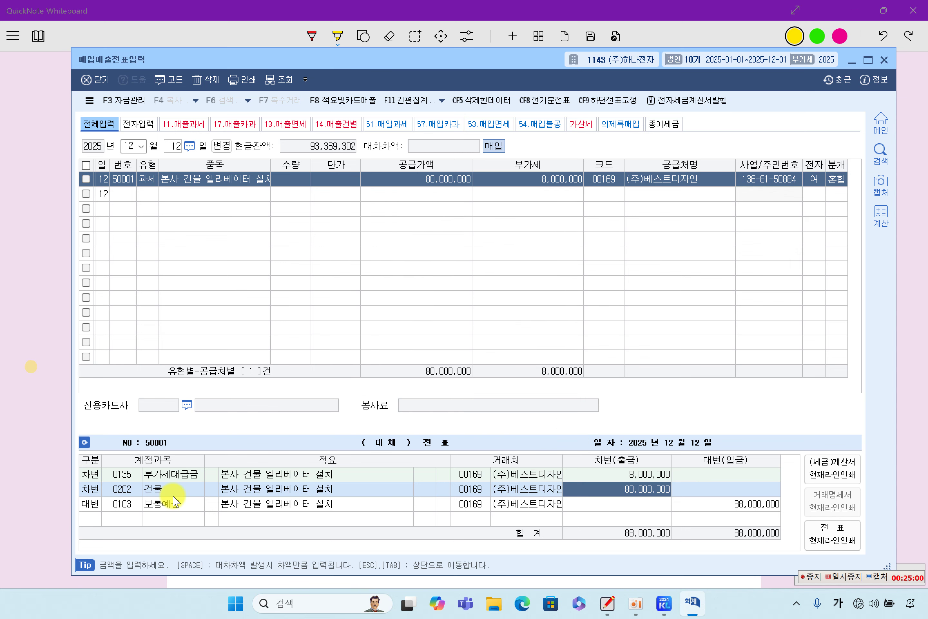
key("Return")
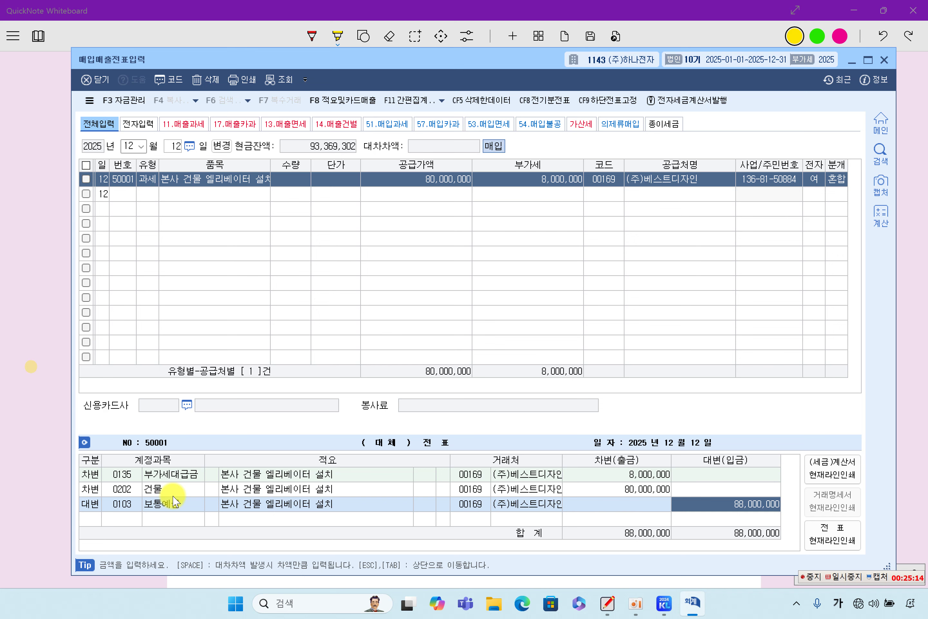
key("Tab")
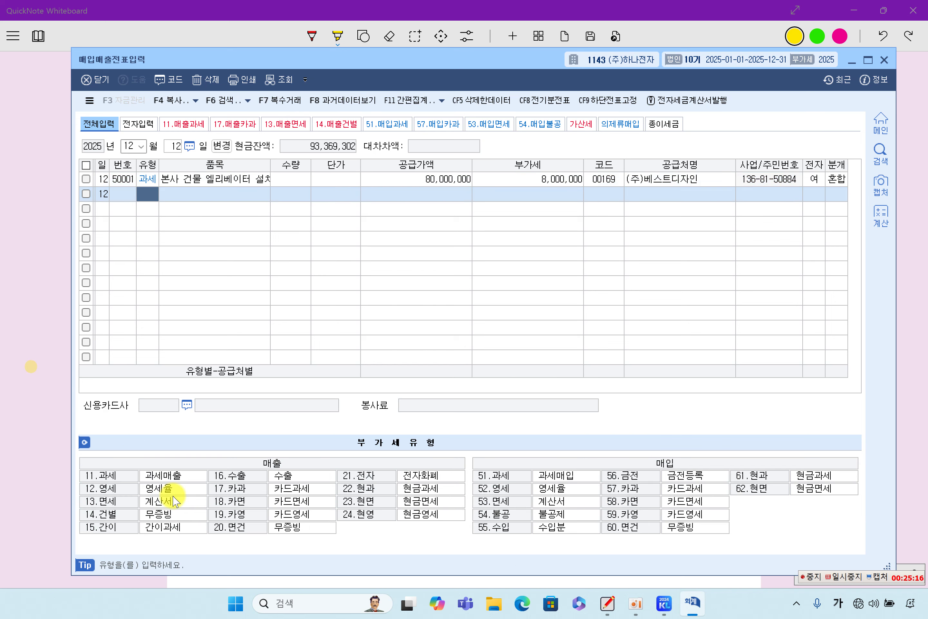
key("Return")
key("Return")
key("Return")
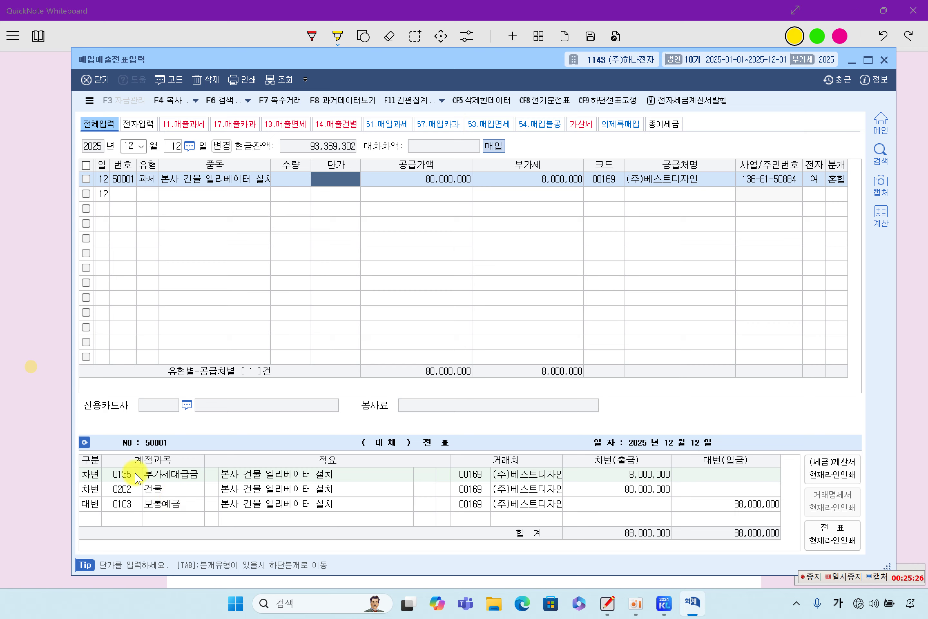
Step: Switch to QuickNote Whiteboard and highlight 결산정리사항 and 관련 메뉴를 이용하여 결산을 in the 문제5 heading in yellow
left_click(51, 435)
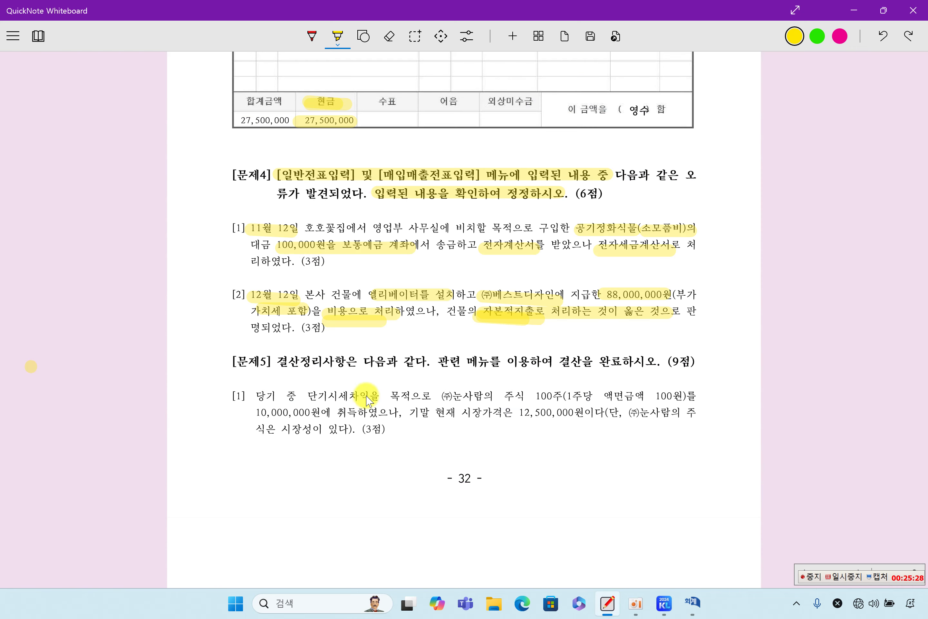
left_click_drag(278, 362, 345, 363)
mouse_move(440, 362)
left_mouse_down()
mouse_move(539, 371)
mouse_move(594, 364)
left_mouse_up()
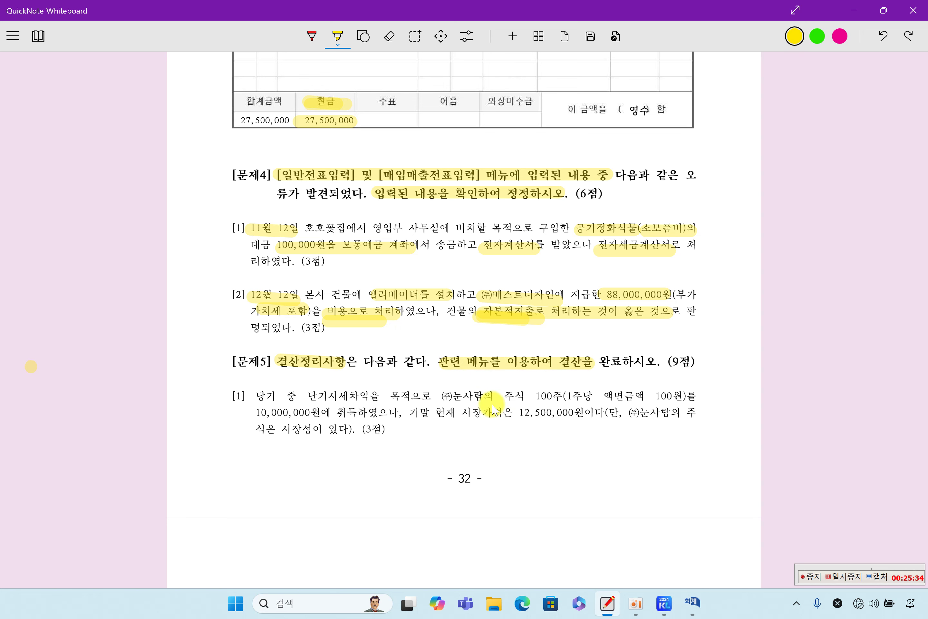
scroll(494, 409, "down", 2)
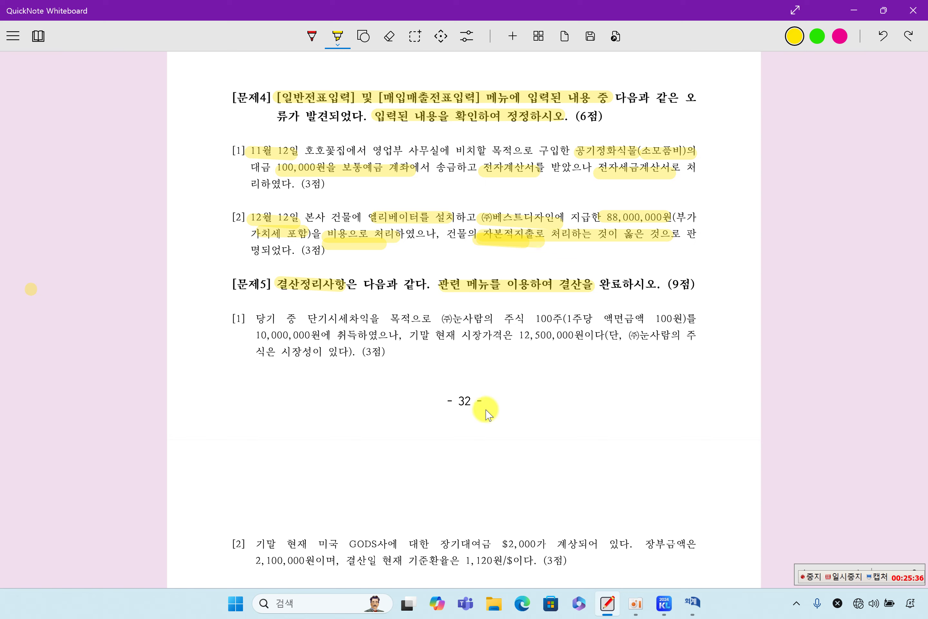
scroll(489, 401, "down", 2)
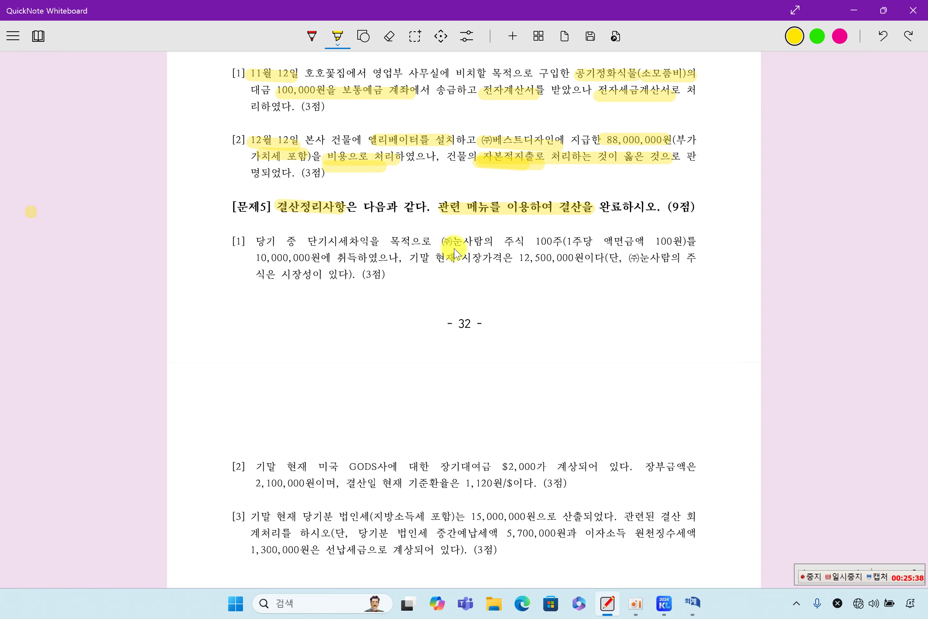
Step: Highlight 단기시세차익, ㈜눈사람의 주식 100, 10,000,000원에 취득, 시장가격 and 12,500,000원 in 문제5 [1] in yellow
left_click_drag(442, 242, 555, 247)
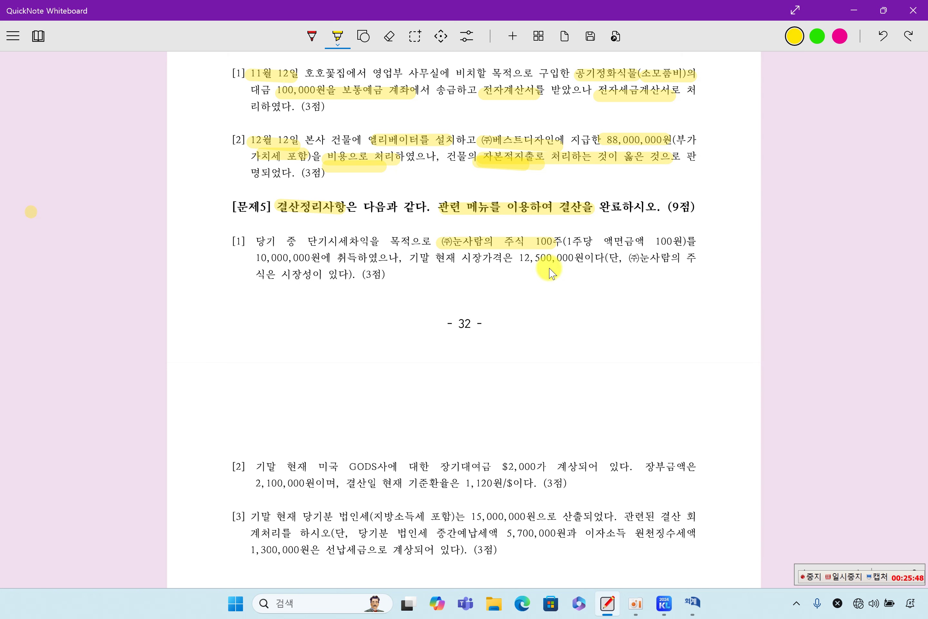
left_click_drag(249, 261, 360, 272)
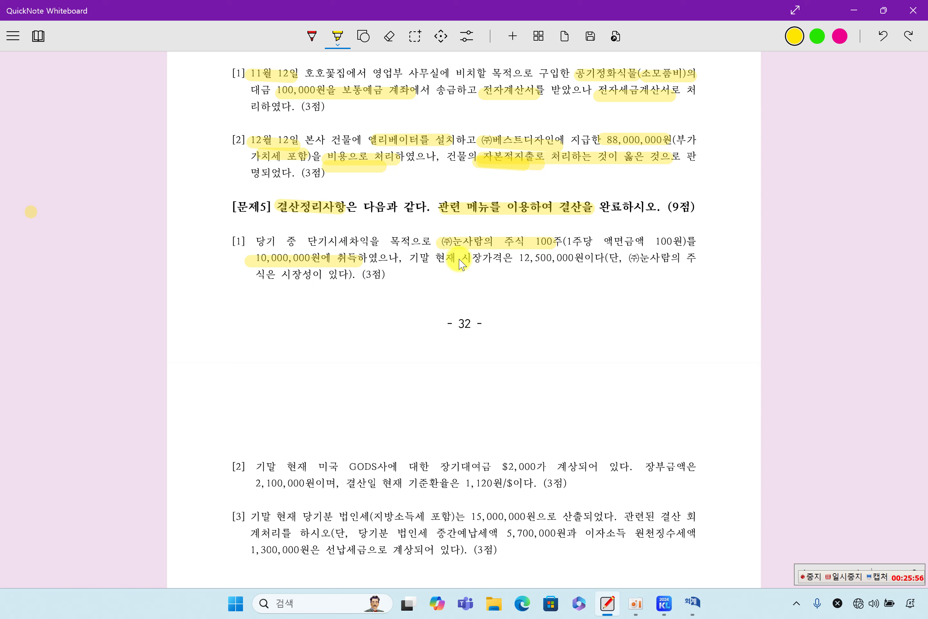
left_click_drag(499, 259, 578, 265)
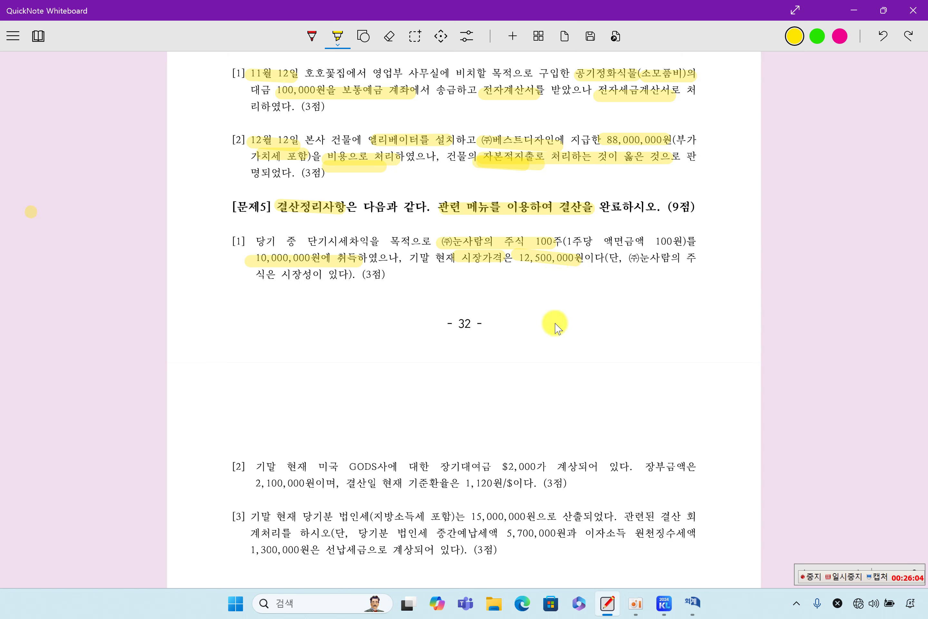
left_click_drag(311, 241, 367, 242)
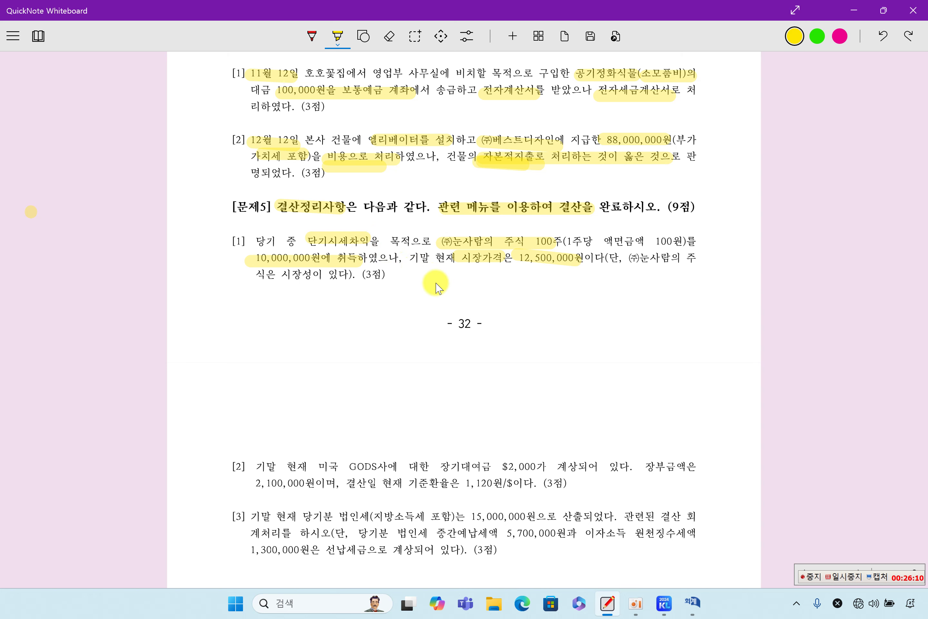
left_click_drag(452, 266, 571, 265)
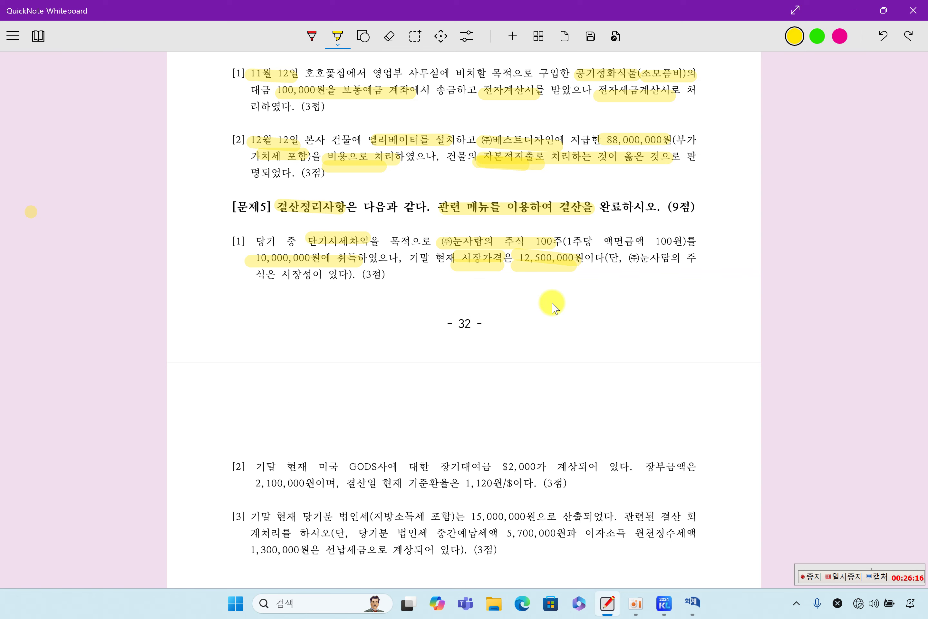
Step: Switch to the accounting program, close 매입매출전표입력 and open 일반전표입력 for 31 December 2025
left_click(693, 602)
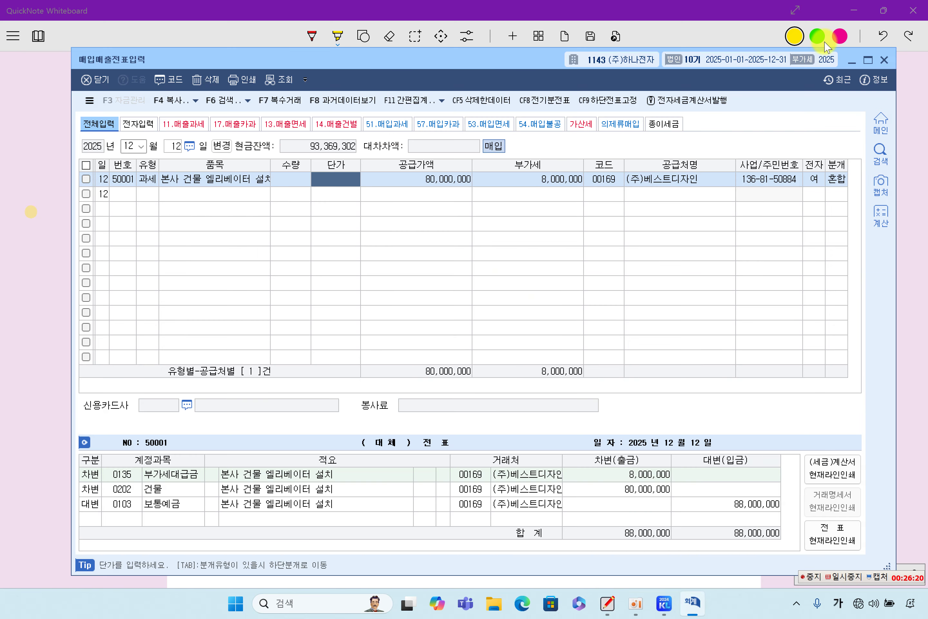
left_click(885, 60)
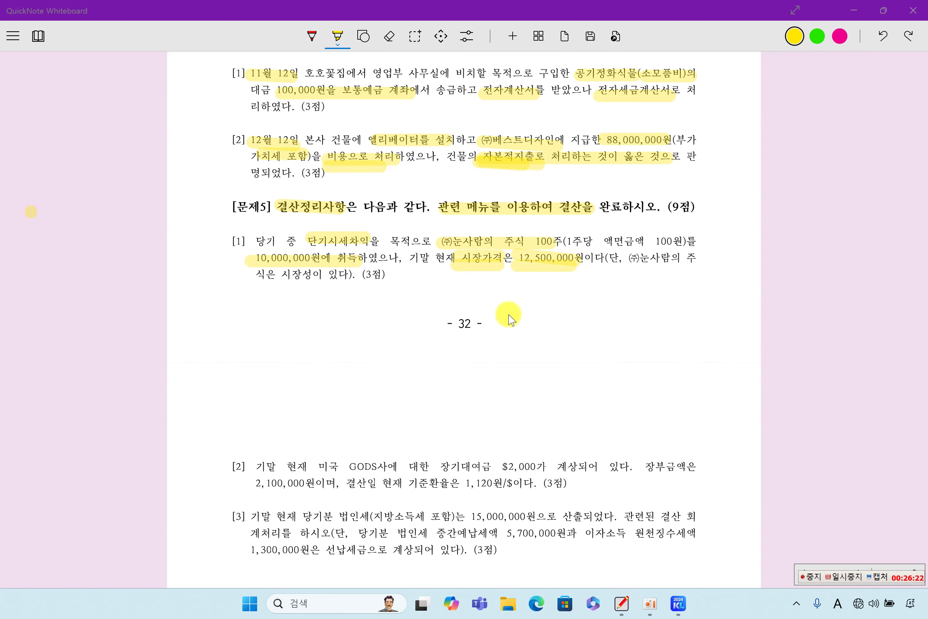
left_click(678, 603)
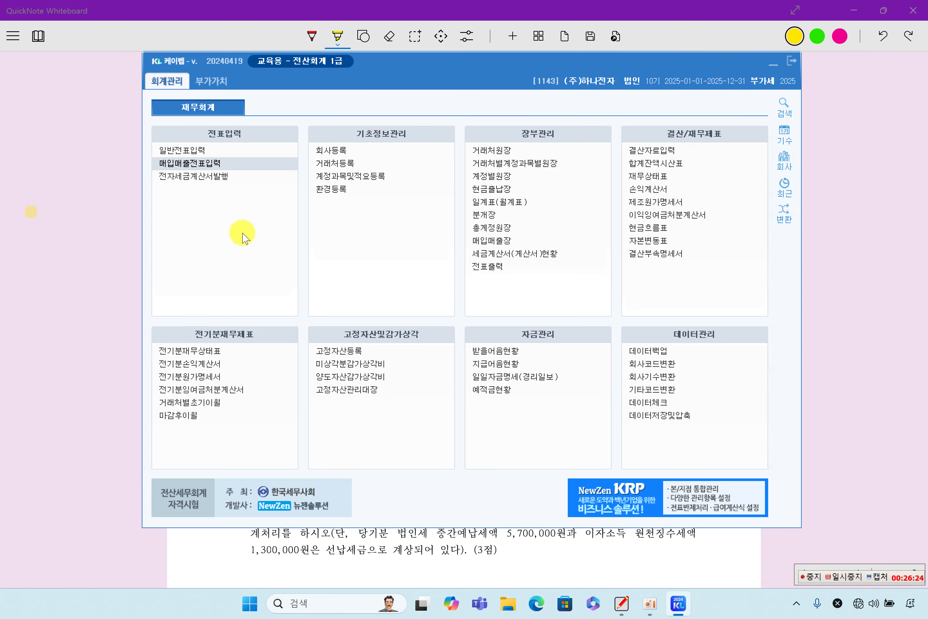
left_click(203, 151)
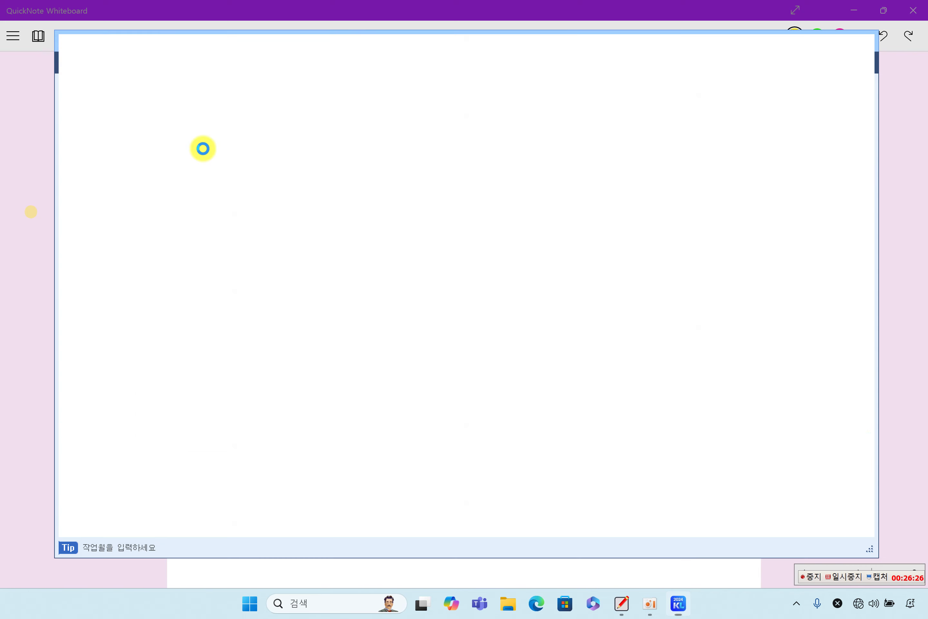
type("31")
key("Return")
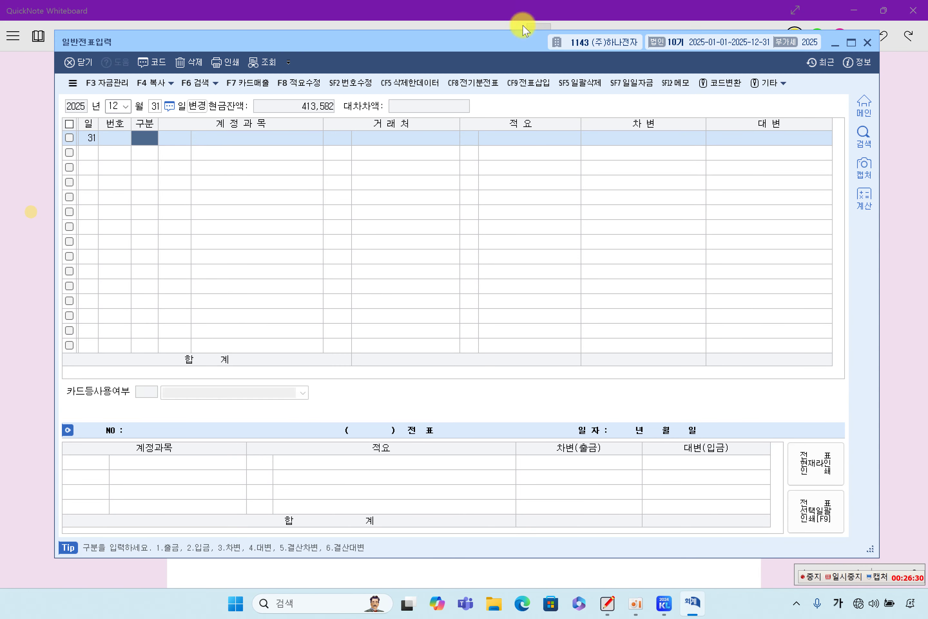
left_click_drag(415, 48, 428, 59)
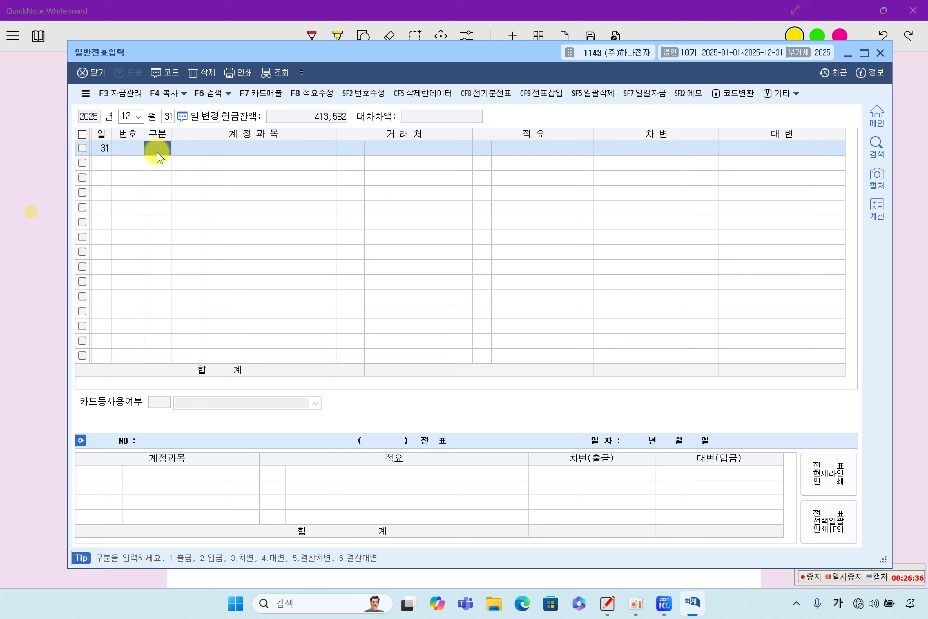
Step: Enter a debit line for 0107 단기매매증권 of 2,500,000 without a trading partner or description
type("3")
key("Return")
type("0107")
key("Return")
key("Return")
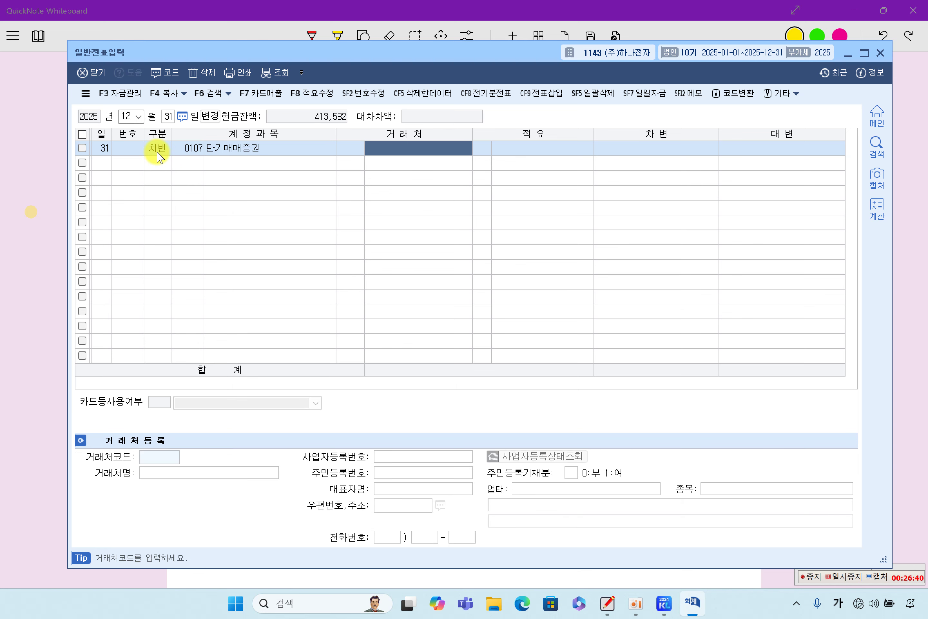
key("Return")
key("Return")
type("2500000")
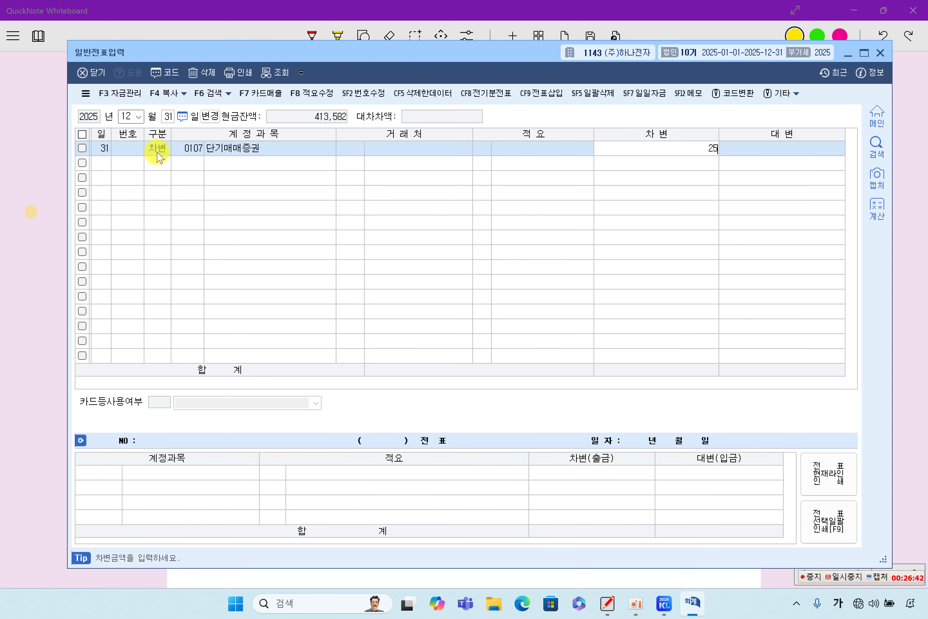
key("Return")
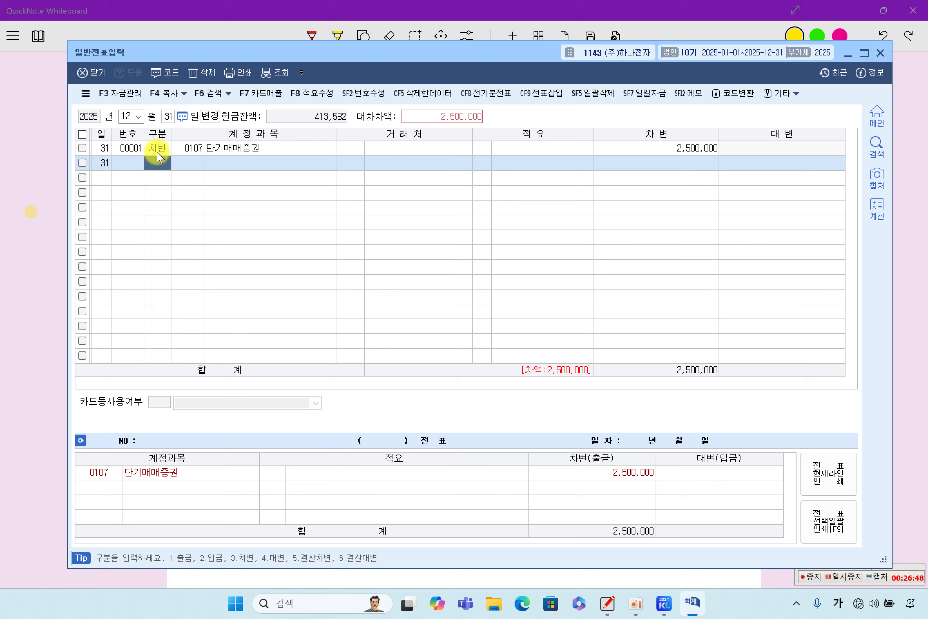
Step: Add the balancing credit line of 2,500,000 to 0905 단기매매증권평가이익, found by searching account codes for 단기매
type("4")
key("Return")
key("F2")
type("단기")
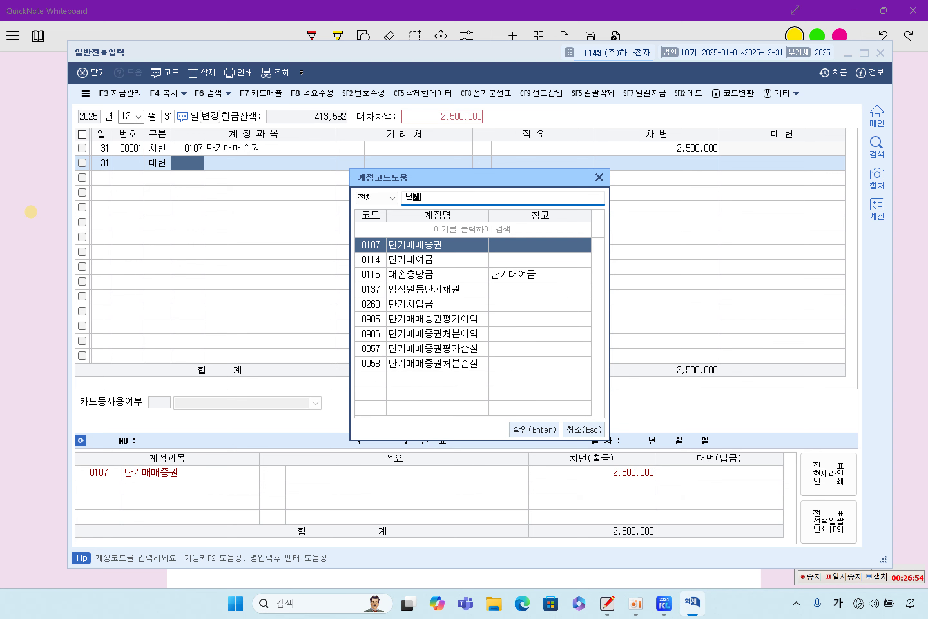
type("매")
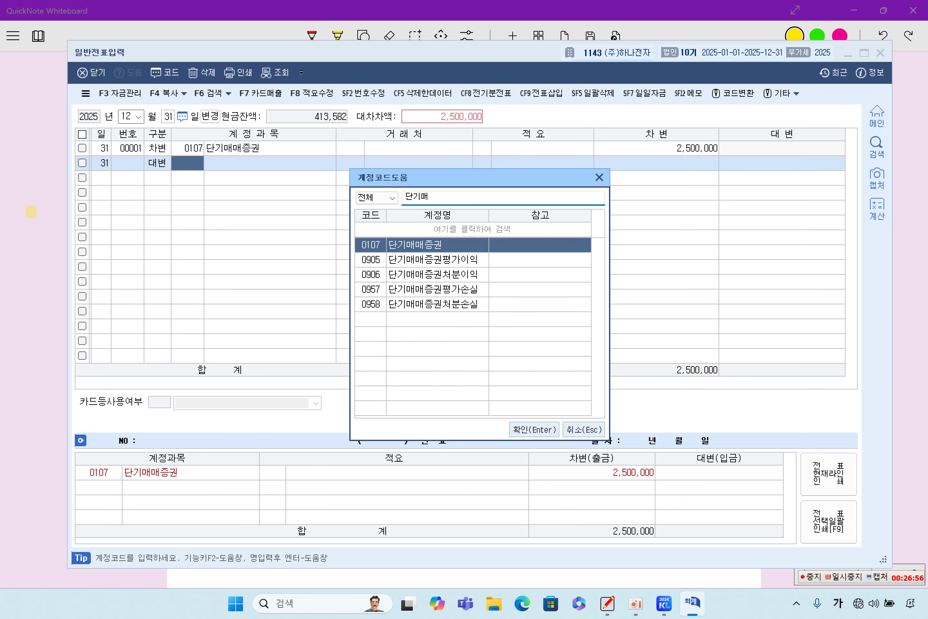
key("Down")
key("Down")
key("Up")
key("Return")
key("Return")
key("Return")
key("Return")
key("Up")
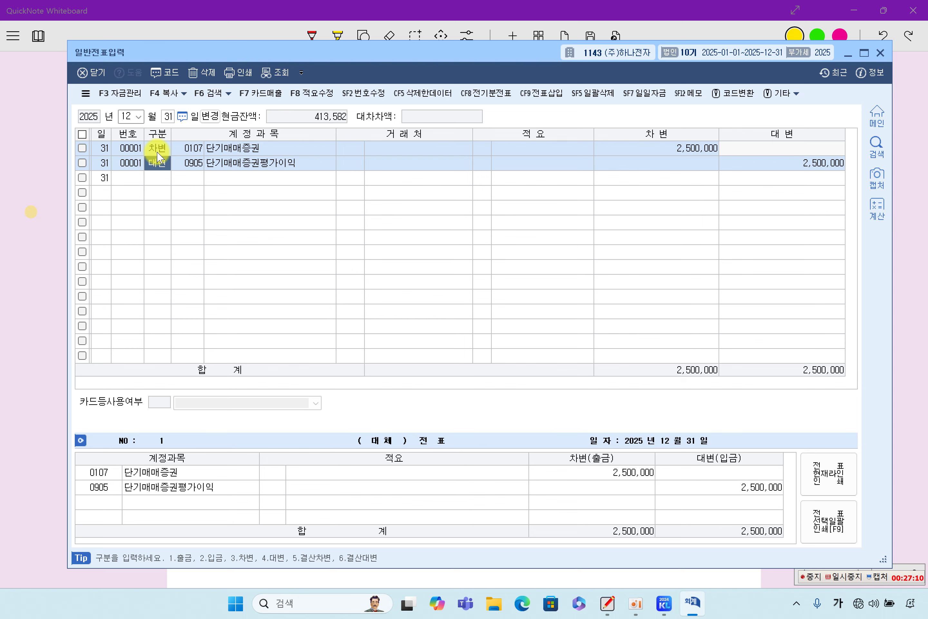
Step: Return to QuickNote Whiteboard and highlight 장기대여금, $2,000, 계상되어 있다 and 2,100,000원 in 문제5 [2] in yellow
left_click(43, 289)
scroll(497, 380, "down", 6)
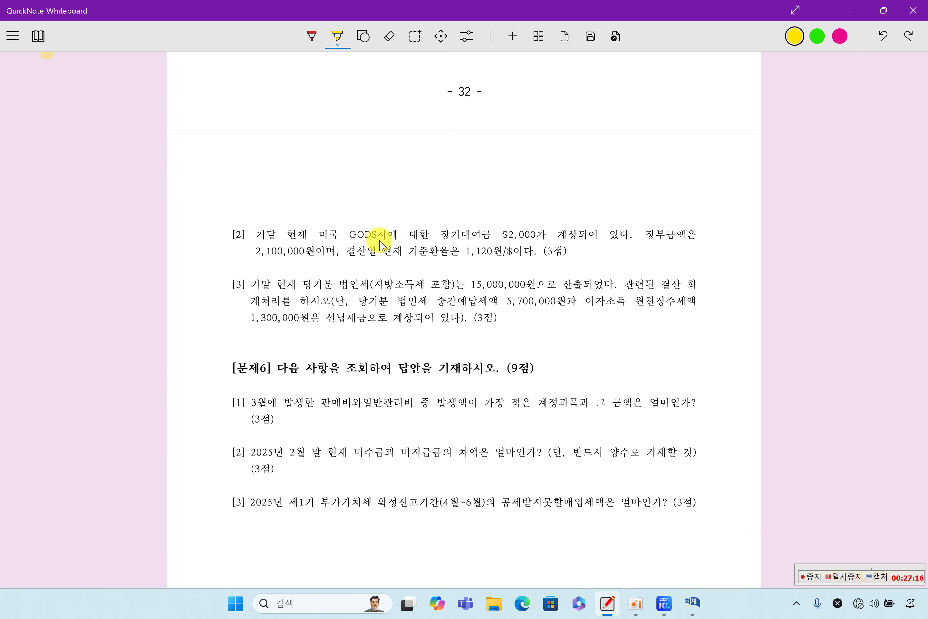
left_click_drag(469, 242, 483, 241)
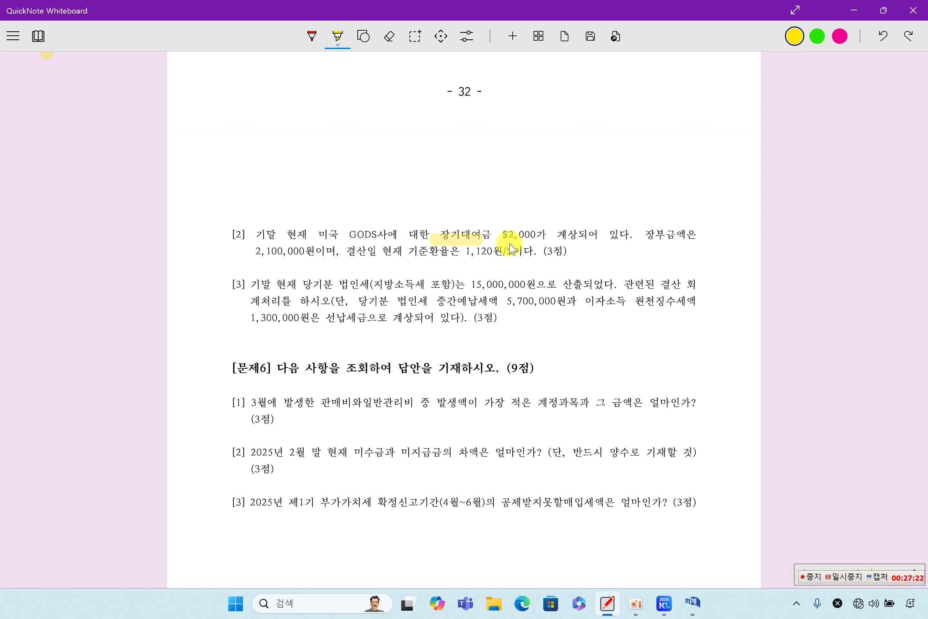
left_click_drag(499, 242, 627, 240)
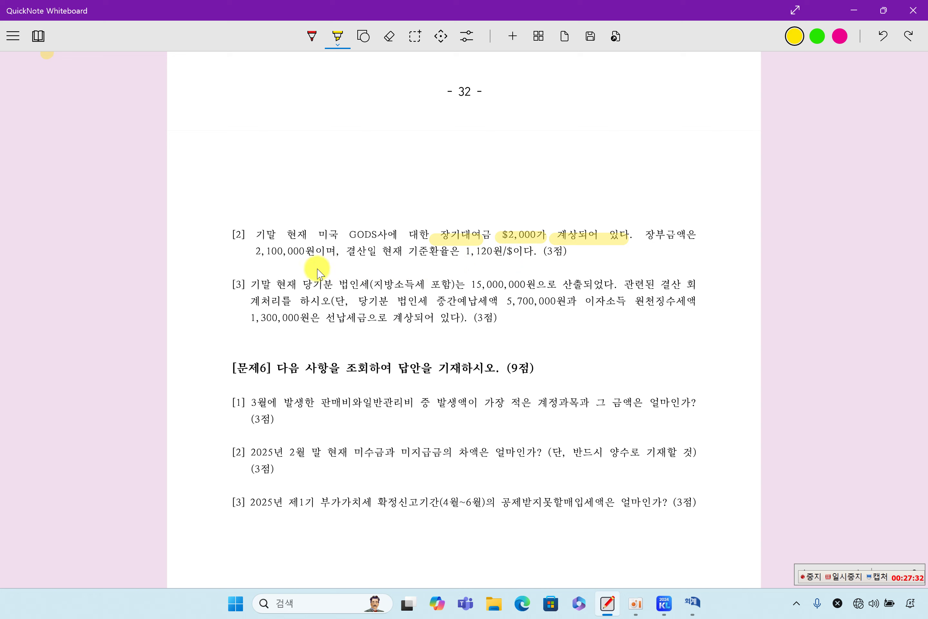
left_click_drag(251, 252, 306, 251)
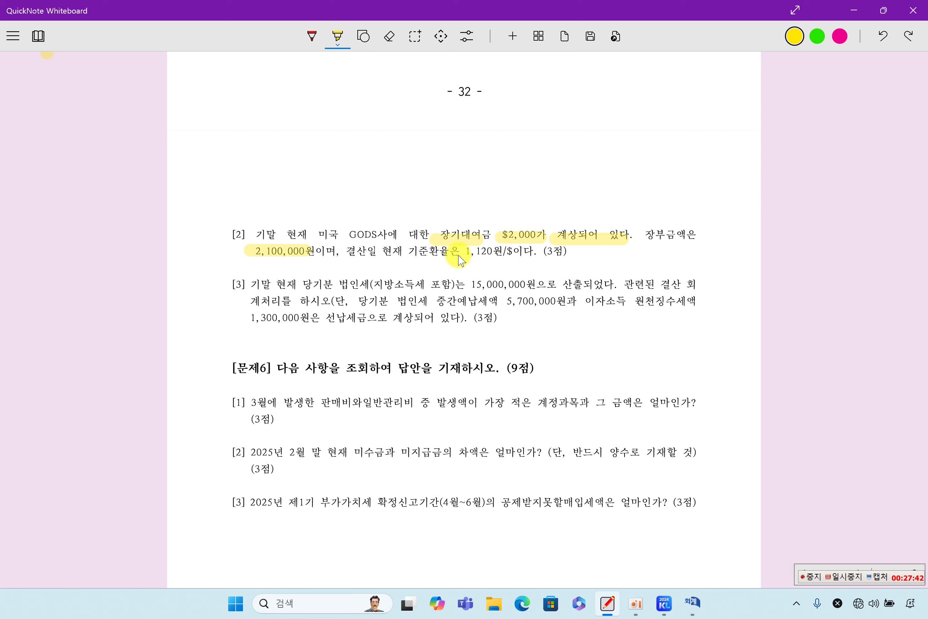
Step: Handwrite the book exchange rate 1$ = 1,050원 with the red pen in the blank space above 문제5 [2]
key("p")
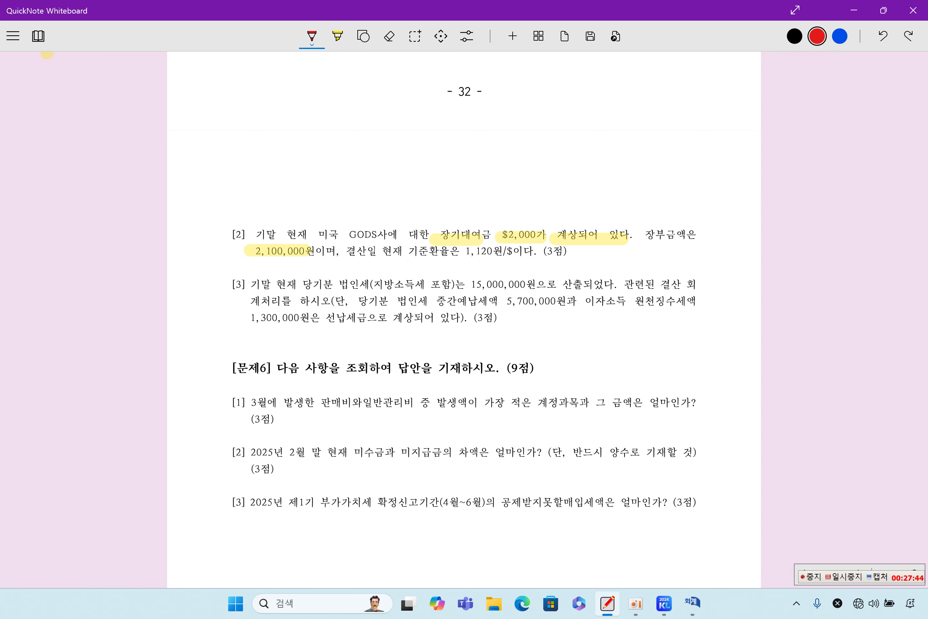
left_click_drag(443, 198, 441, 212)
mouse_move(459, 196)
left_mouse_down()
mouse_move(460, 218)
mouse_move(475, 194)
left_mouse_up()
mouse_move(470, 204)
left_mouse_down()
mouse_move(494, 206)
mouse_move(504, 190)
left_mouse_up()
mouse_move(512, 187)
left_mouse_down()
mouse_move(510, 200)
mouse_move(519, 183)
left_mouse_up()
left_click_drag(524, 181, 548, 184)
left_click_drag(542, 186, 549, 189)
left_click_drag(546, 183, 567, 181)
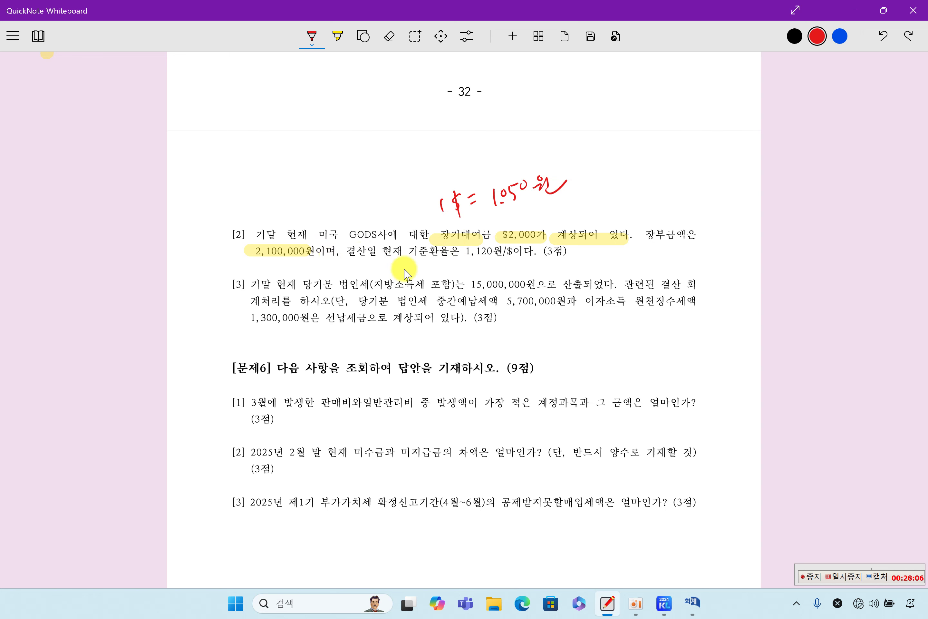
left_click_drag(409, 253, 524, 259)
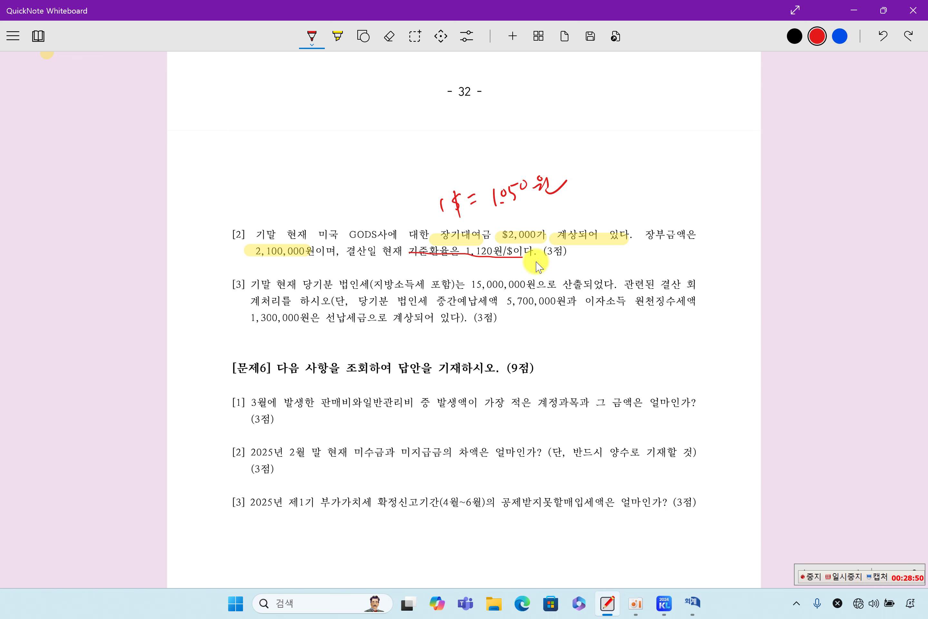
mouse_move(646, 174)
left_mouse_down()
mouse_move(642, 181)
mouse_move(651, 171)
mouse_move(661, 179)
mouse_move(678, 163)
mouse_move(616, 192)
left_mouse_up()
left_click_drag(618, 172, 695, 212)
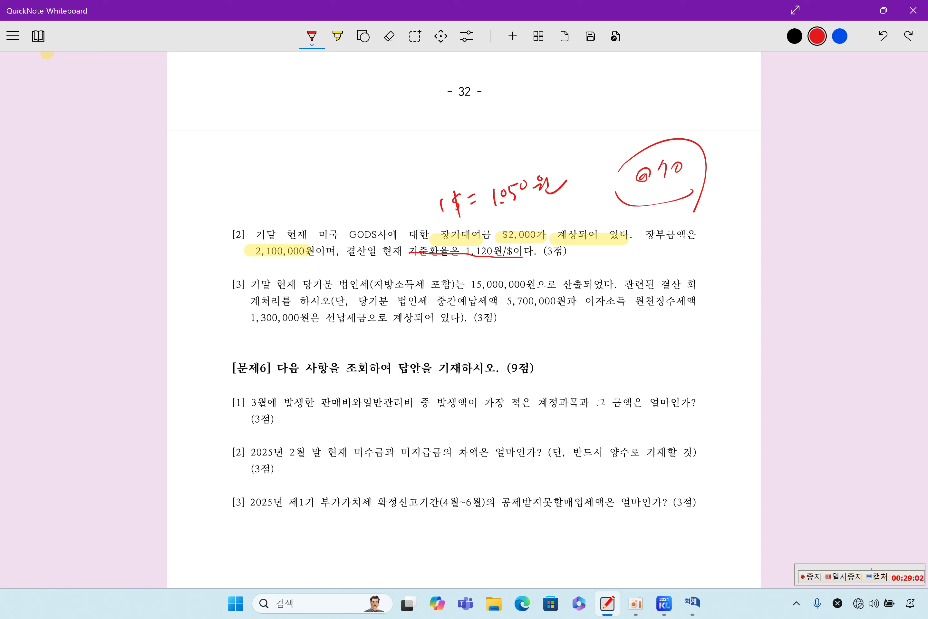
Step: Handwrite 140,000 이익 in red above 문제5 [2] and circle it
left_click_drag(260, 170, 265, 189)
mouse_move(272, 169)
left_mouse_down()
mouse_move(289, 178)
mouse_move(282, 187)
left_mouse_up()
left_click_drag(288, 171, 313, 164)
left_click(295, 184)
mouse_move(314, 161)
left_mouse_down()
mouse_move(321, 157)
mouse_move(318, 185)
left_mouse_up()
left_click_drag(327, 176, 330, 189)
left_click_drag(337, 174, 355, 208)
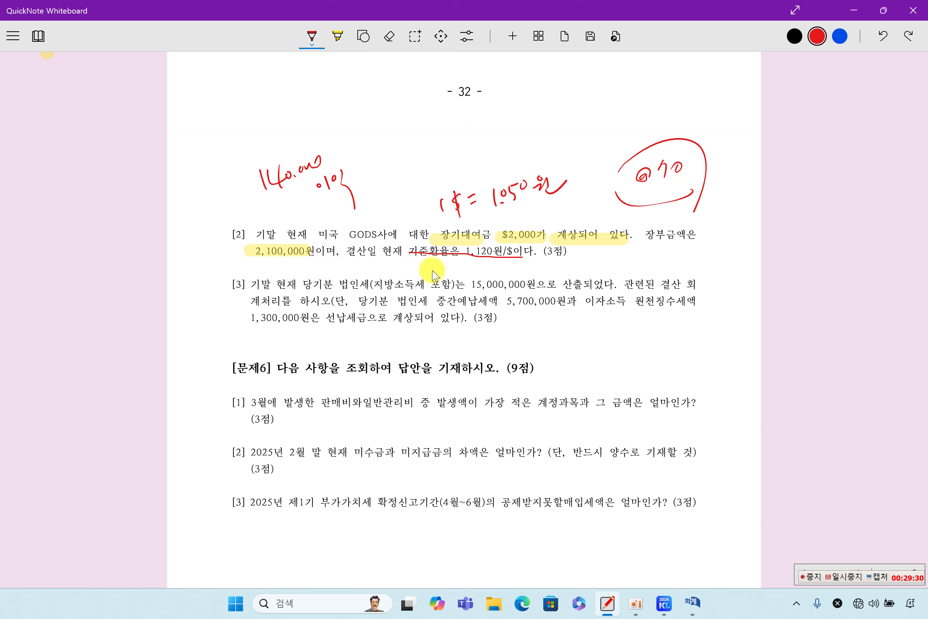
mouse_move(242, 137)
left_mouse_down()
mouse_move(229, 186)
mouse_move(364, 149)
mouse_move(248, 155)
left_mouse_up()
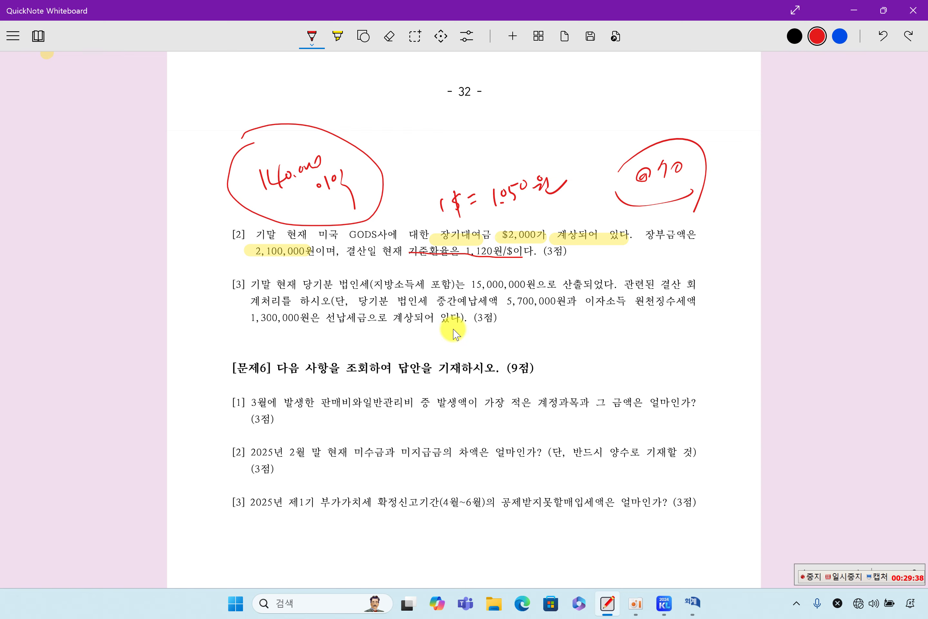
Step: Return to the accounting program and start a new 31 December debit line with 0179 장기대여금, found by searching account codes for 장기대
left_click(697, 606)
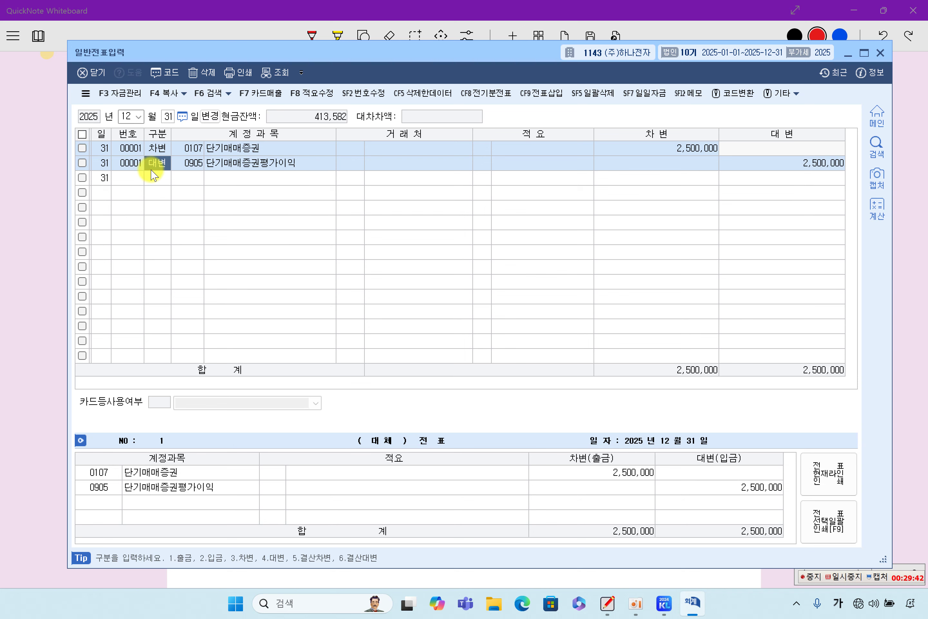
left_click(159, 178)
key("3")
key("Return")
key("F2")
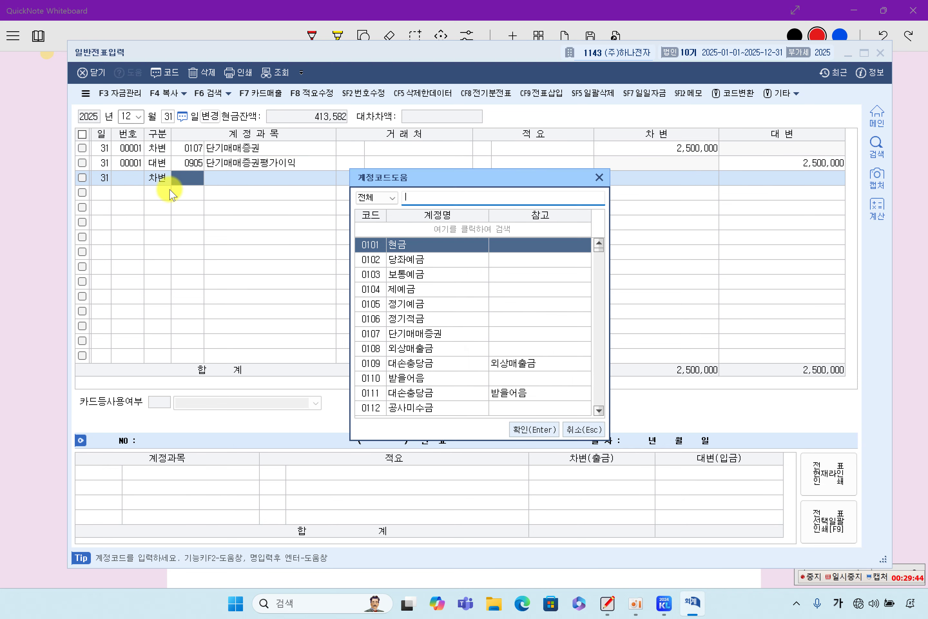
type("장기")
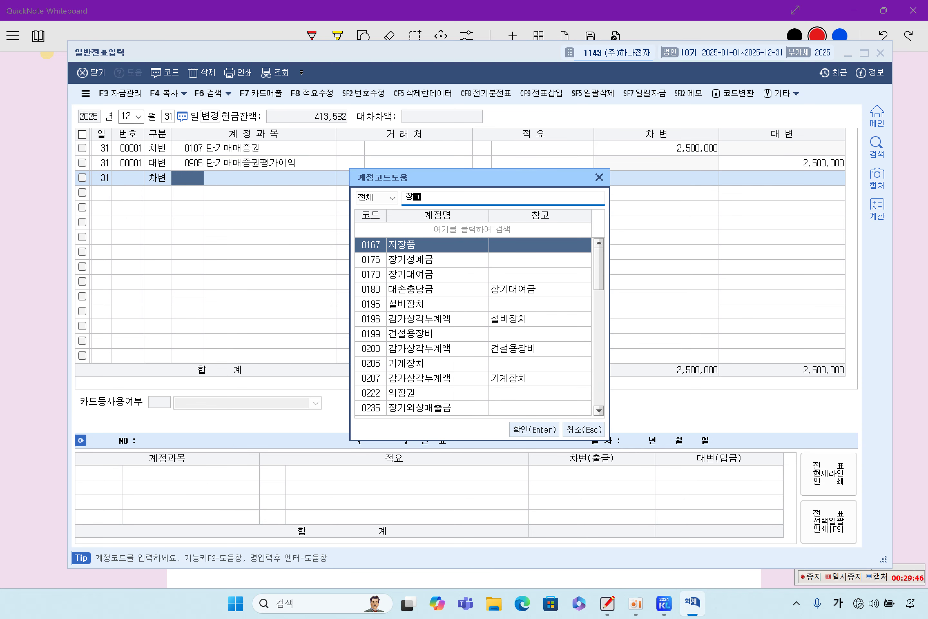
type("대")
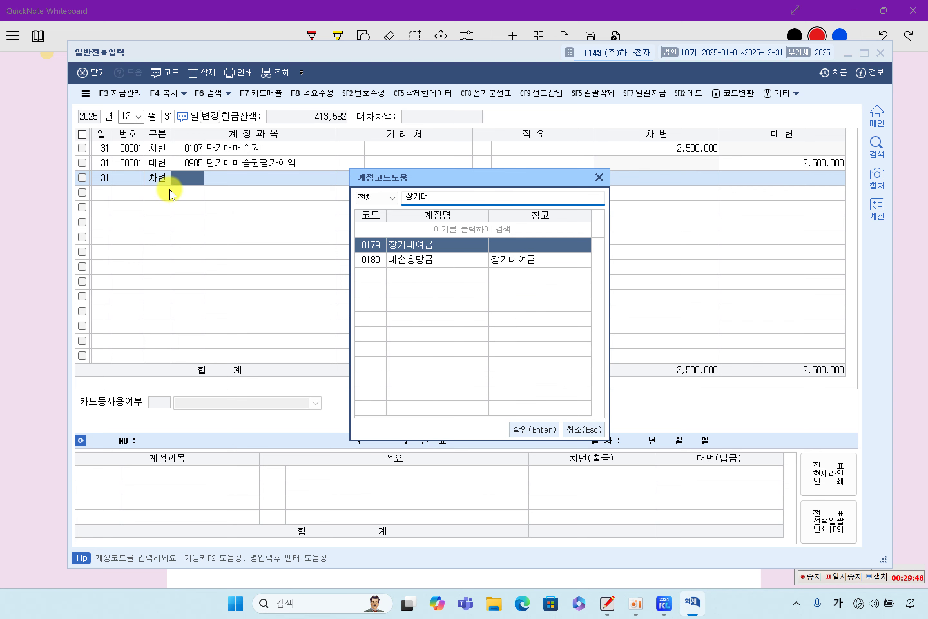
key("Return")
Step: Assign 00154 미국 GODS사 as the 장기대여금 line's trading partner and leave its description blank
key("F2")
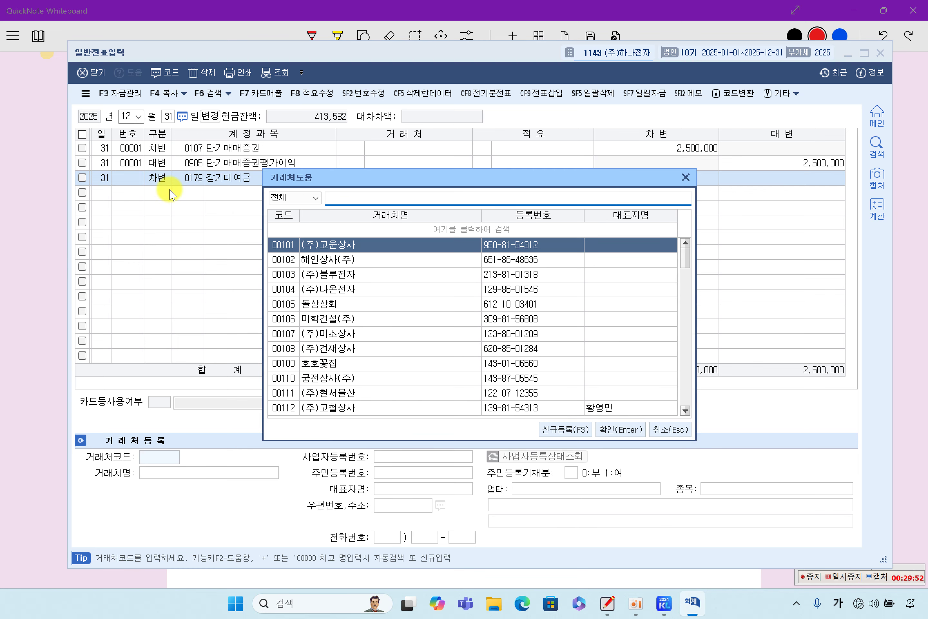
type("미")
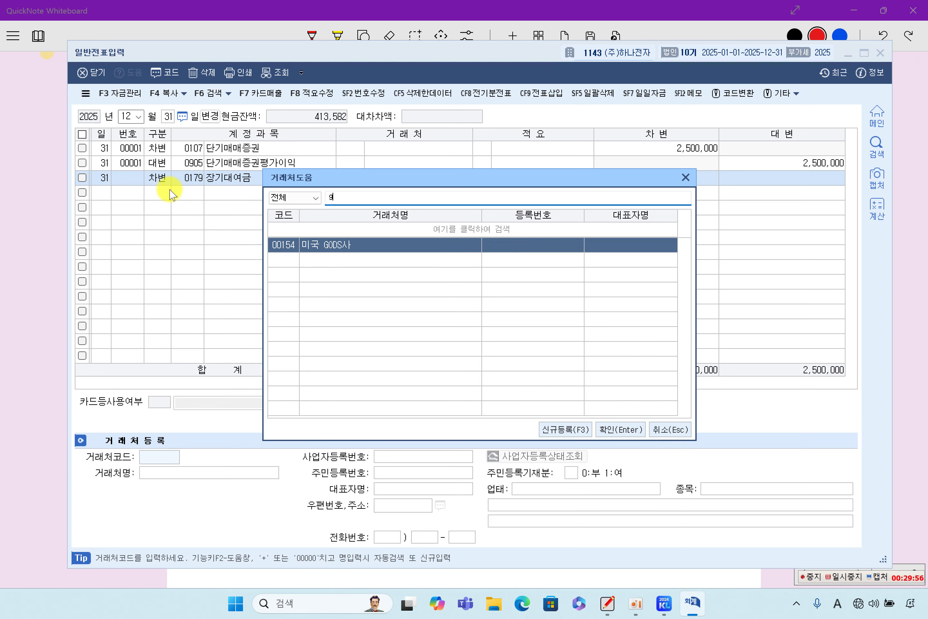
key("Return")
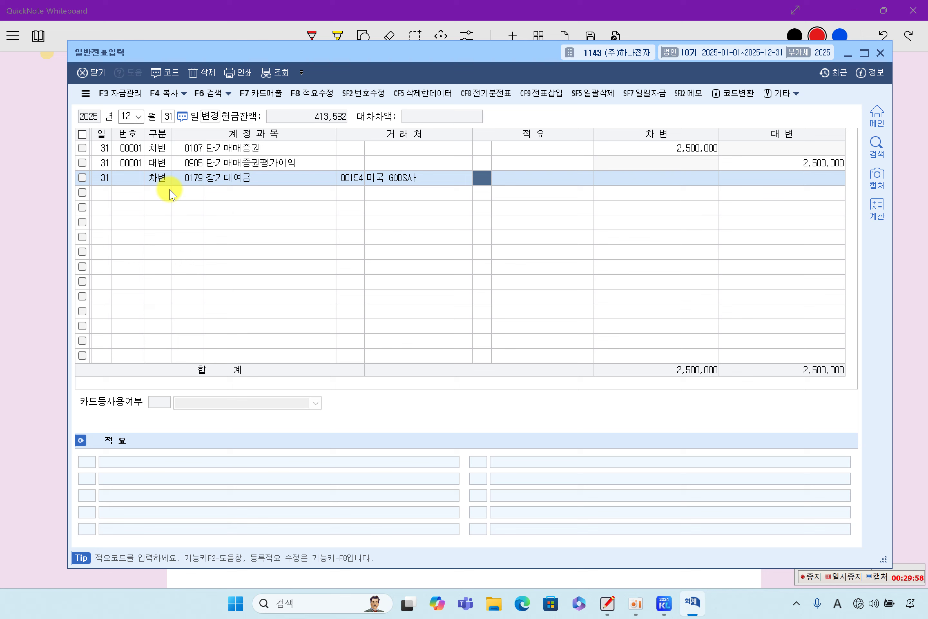
key("Return")
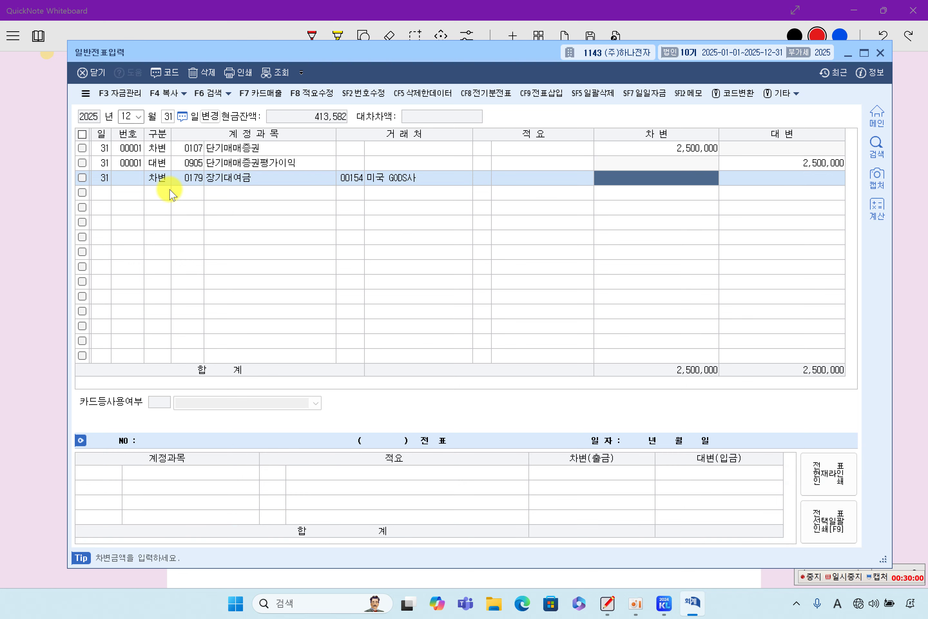
Step: Enter 140,000 as the 장기대여금 debit amount and set the next 31 December line to credit (대변)
type("140,000")
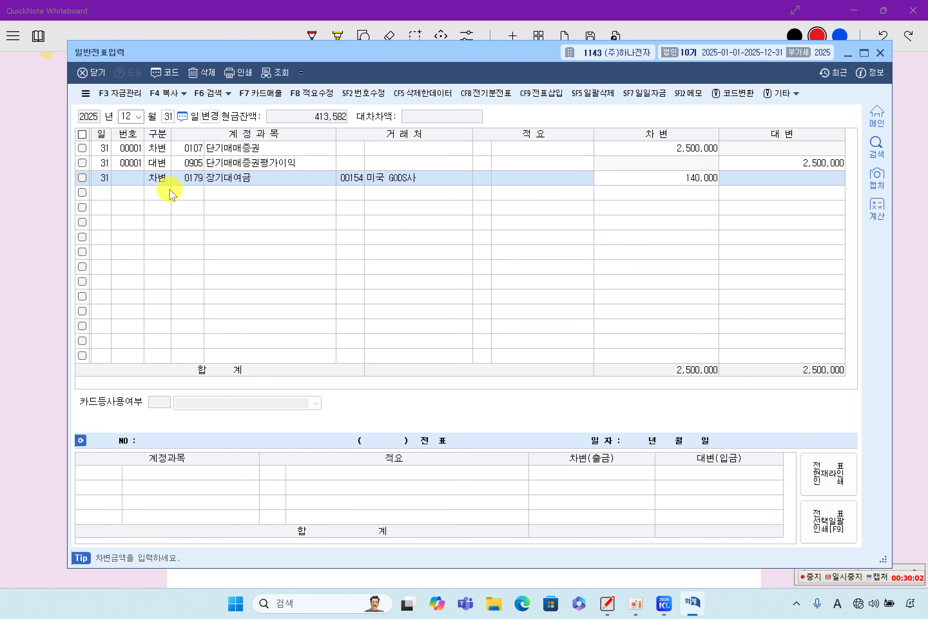
key("Return")
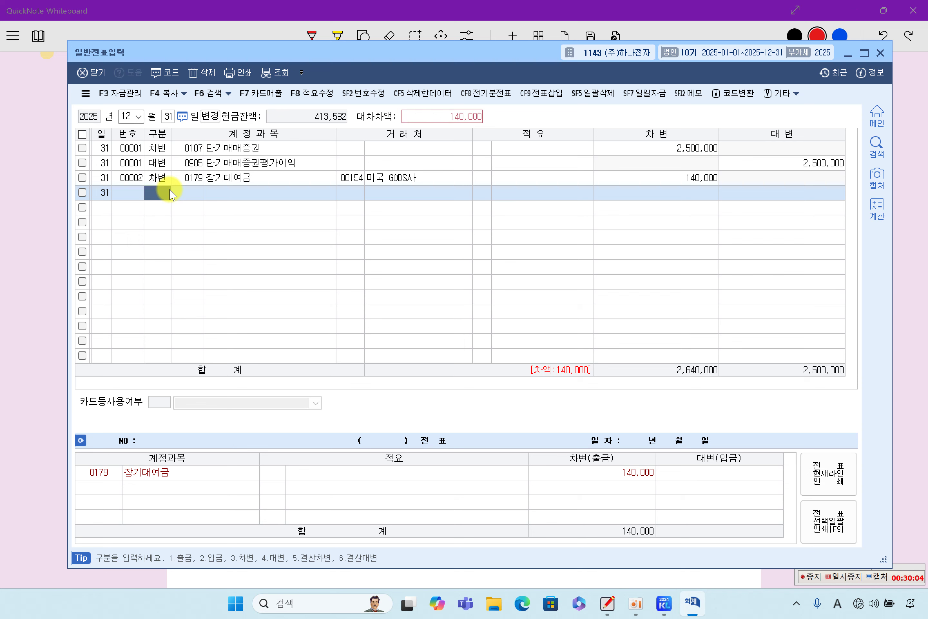
type("4")
key("Return")
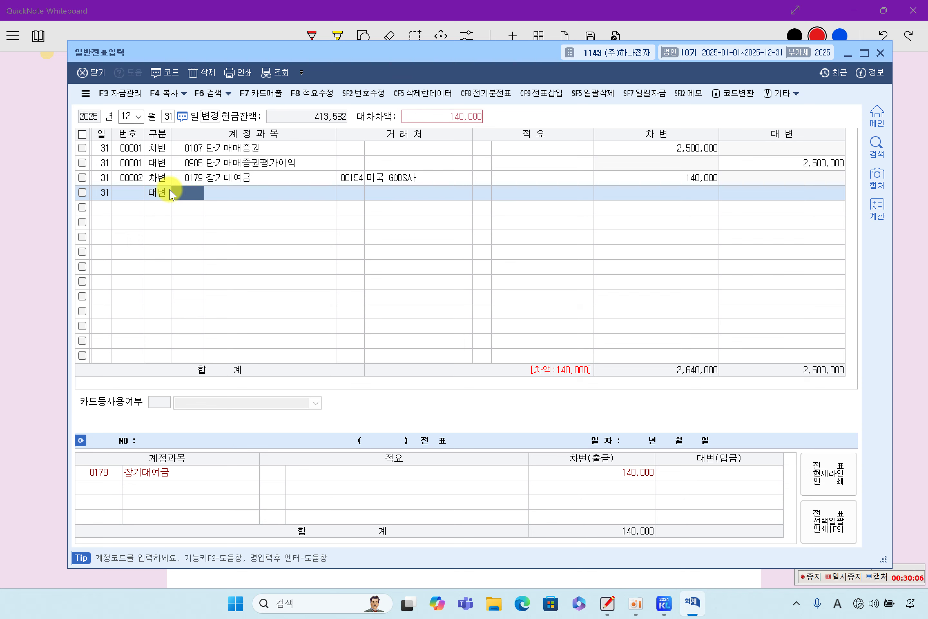
Step: Complete the credit line with 0910 외화환산이익, found by searching account codes for 외화, for 140,000 with no trading partner or description
key("F2")
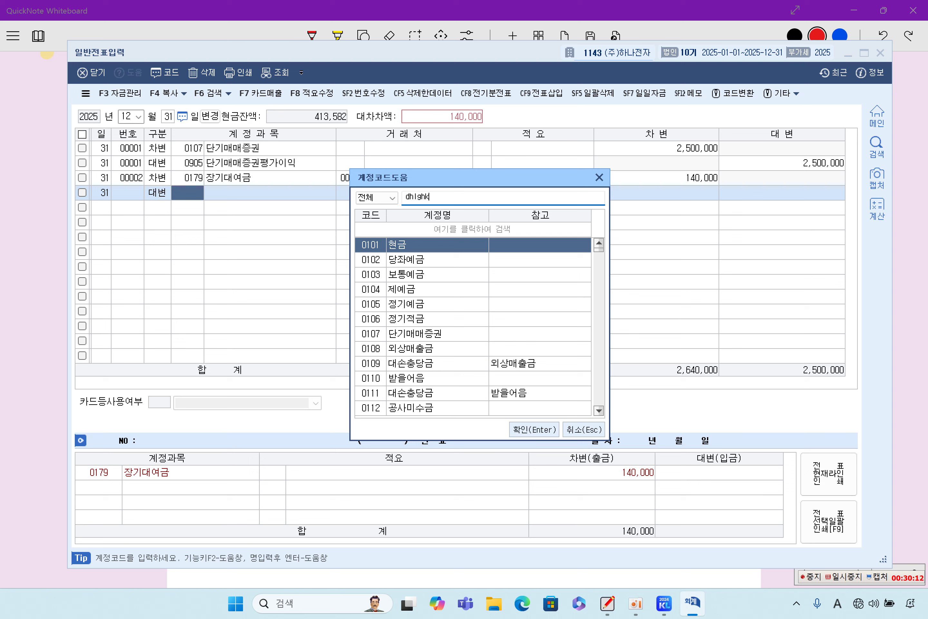
key("Hangul")
type("외화")
key("Down")
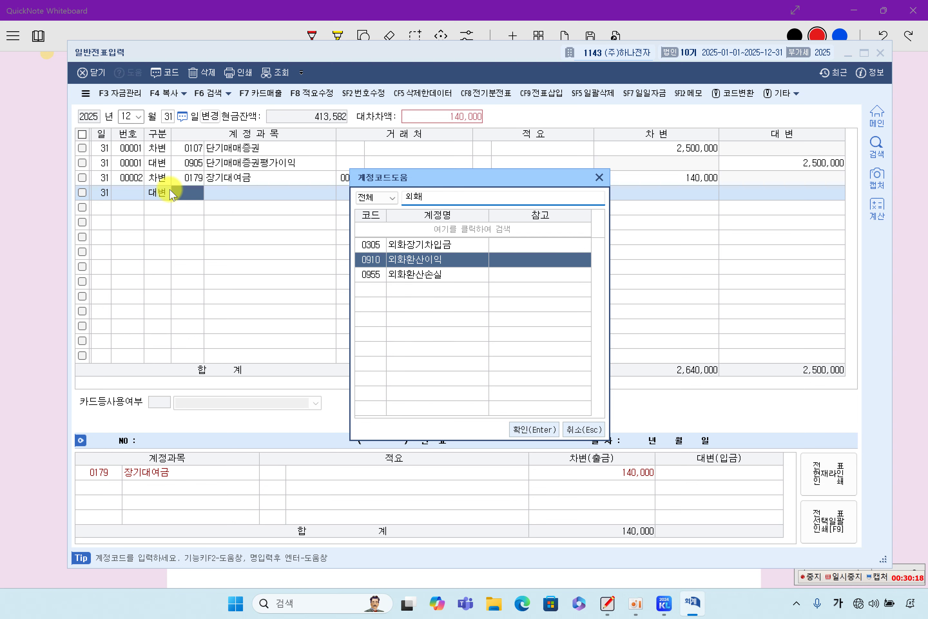
key("Return")
key("Return")
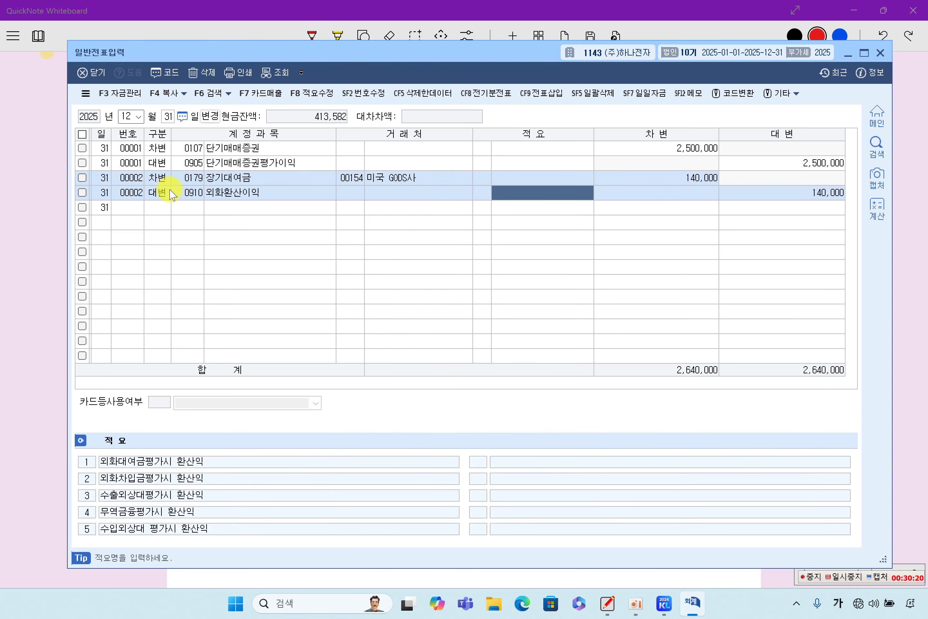
key("Return")
key("Return")
left_click(171, 193)
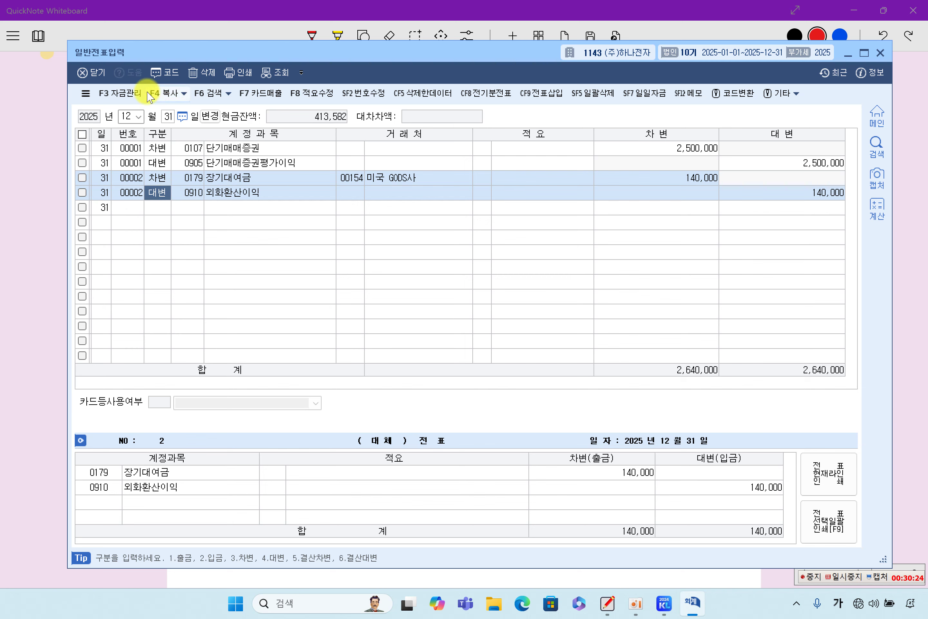
Step: Switch to QuickNote Whiteboard and highlight 법인세(지방소득세 포함) and 15,000,000원 in 문제5 [3] in yellow
left_click(168, 9)
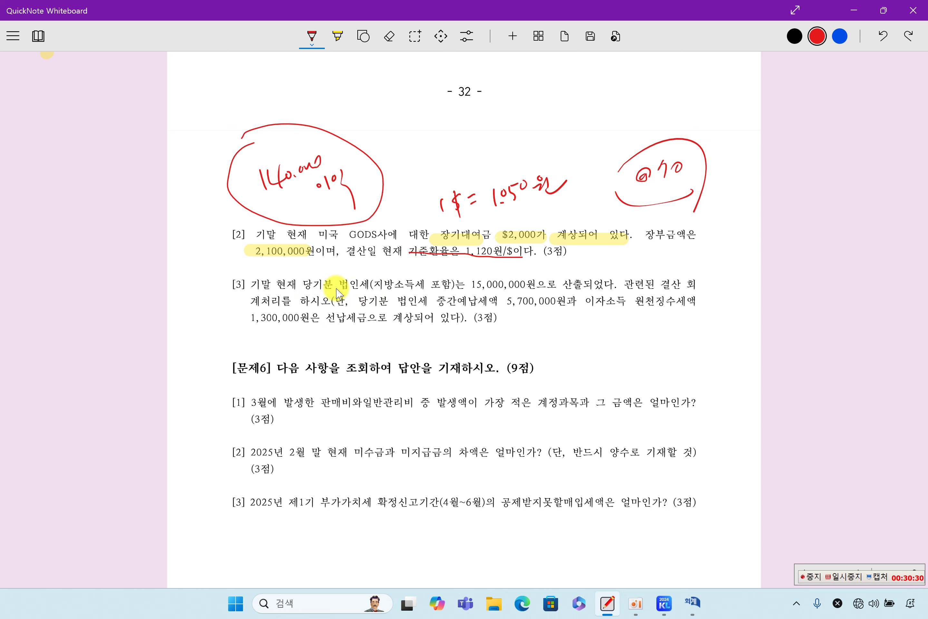
left_click(340, 38)
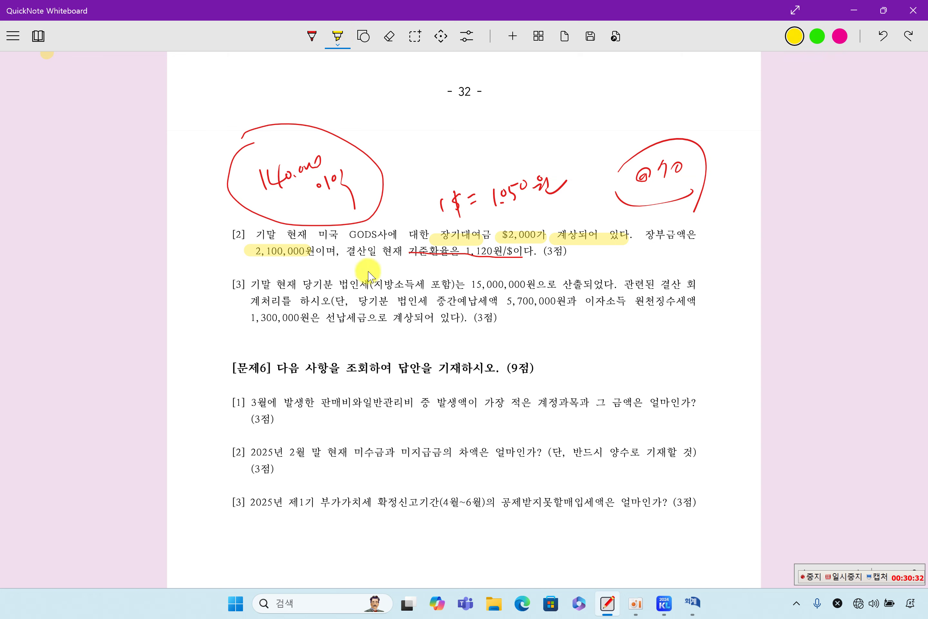
left_click_drag(339, 289, 449, 289)
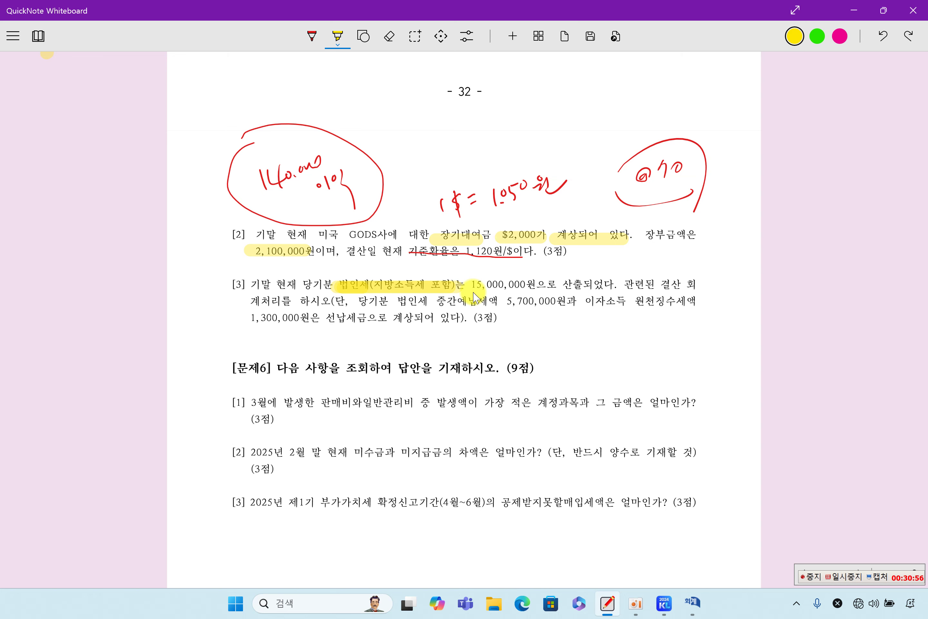
left_click_drag(463, 284, 535, 284)
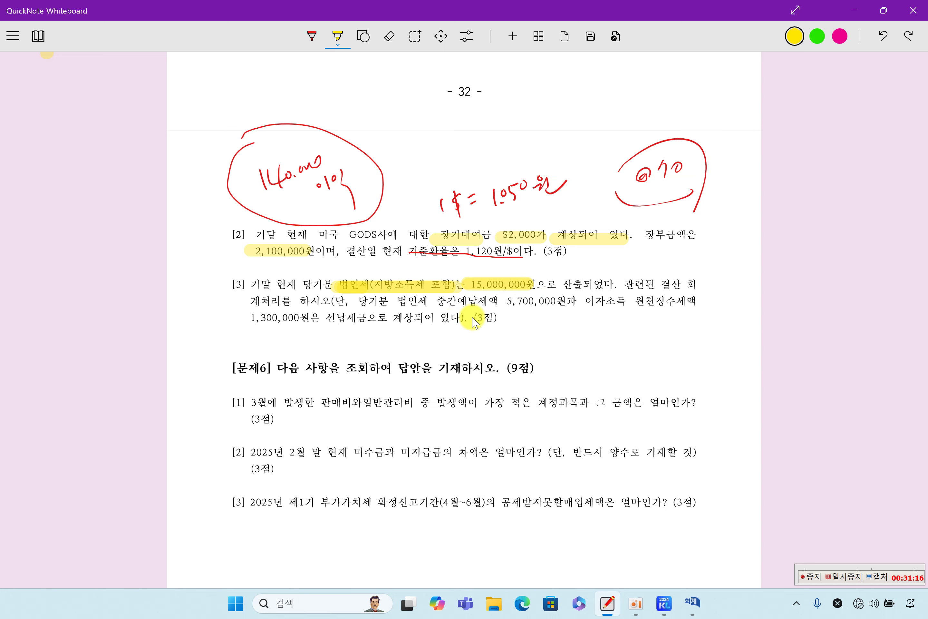
Step: Highlight 중간예납세액 5,700,000원 and 1,300,000원 in 문제5 [3] in yellow
scroll(483, 316, "down", 2)
left_click_drag(430, 224, 568, 224)
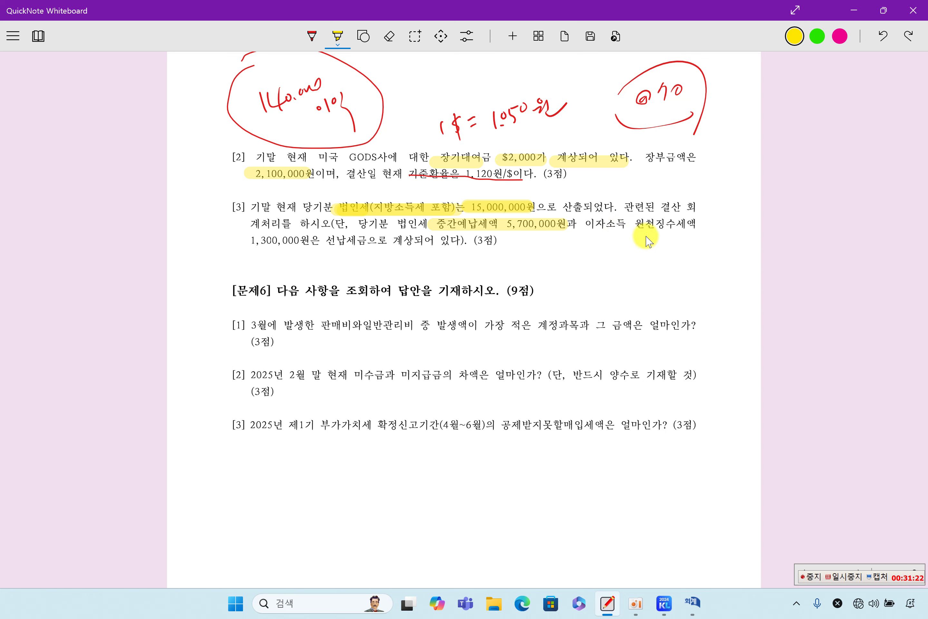
left_click_drag(249, 242, 309, 241)
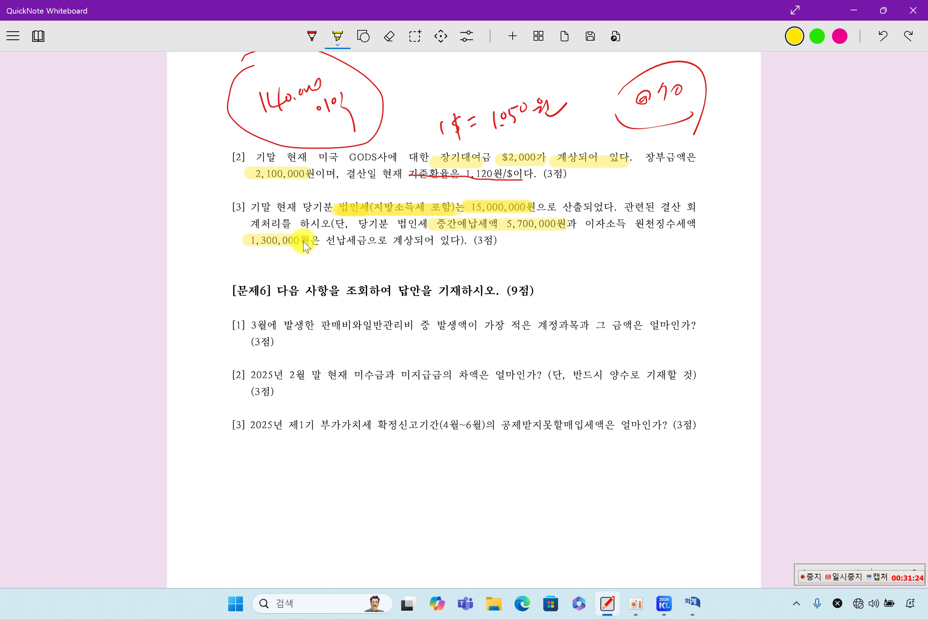
Step: Highlight the 문제5 [3] number and both sides of the handwritten 중간예납 entry, 선납세금 and 현금 5,700,000, in yellow
scroll(441, 286, "down", 2)
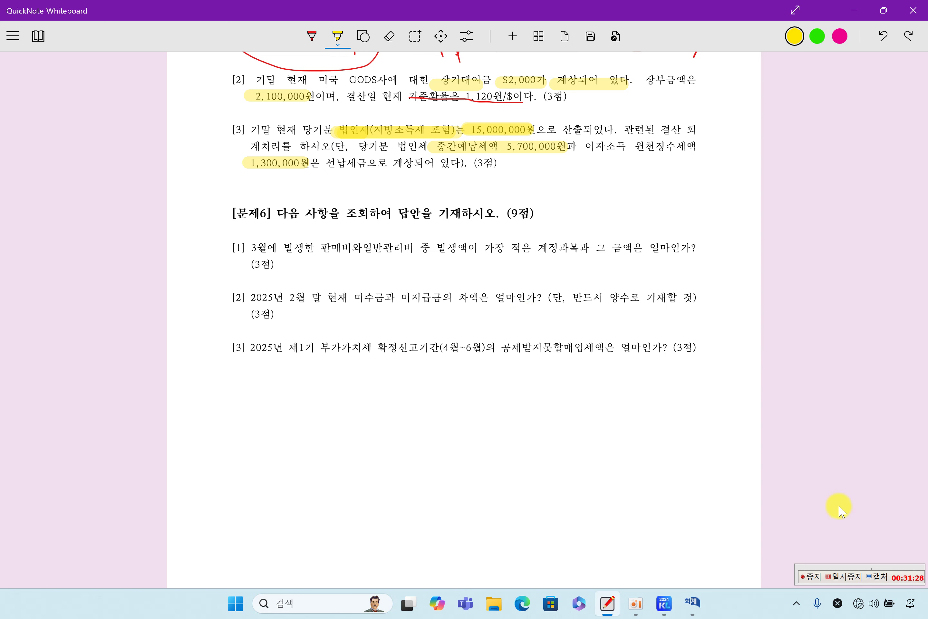
left_click(845, 577)
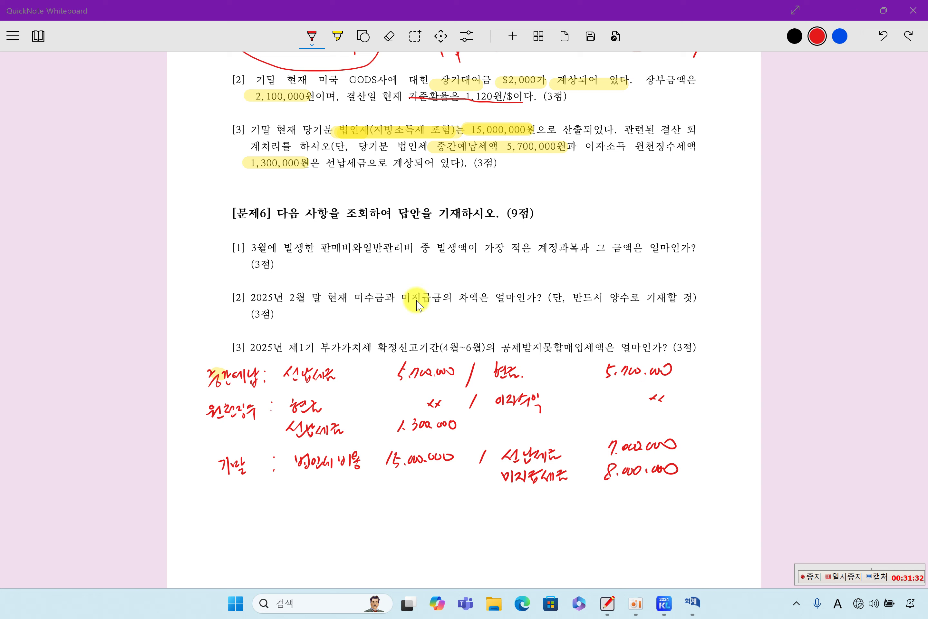
left_click(338, 35)
left_click_drag(238, 134, 249, 138)
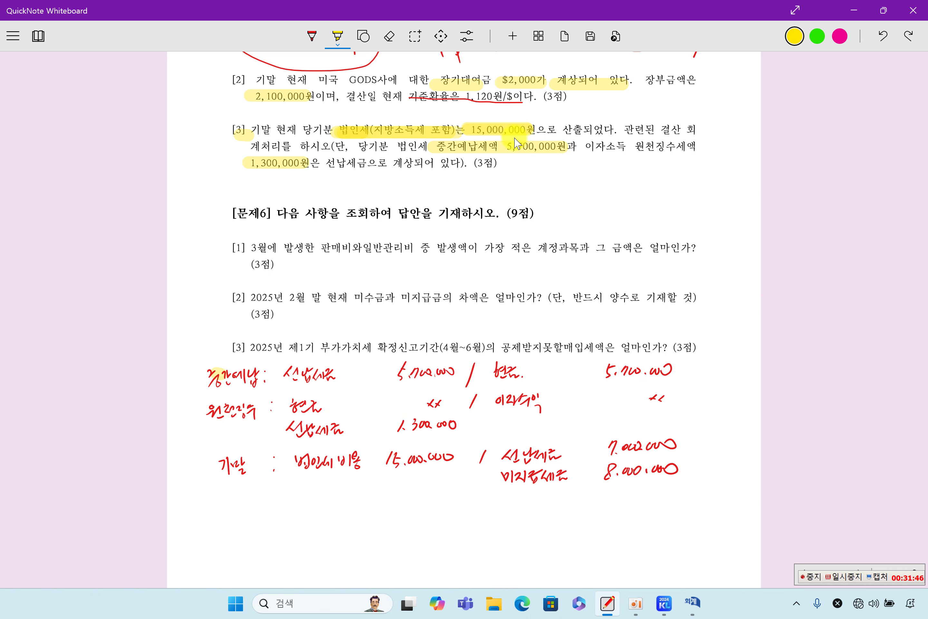
mouse_move(506, 373)
left_mouse_down()
mouse_move(489, 370)
mouse_move(673, 379)
left_mouse_up()
left_click_drag(284, 373, 461, 387)
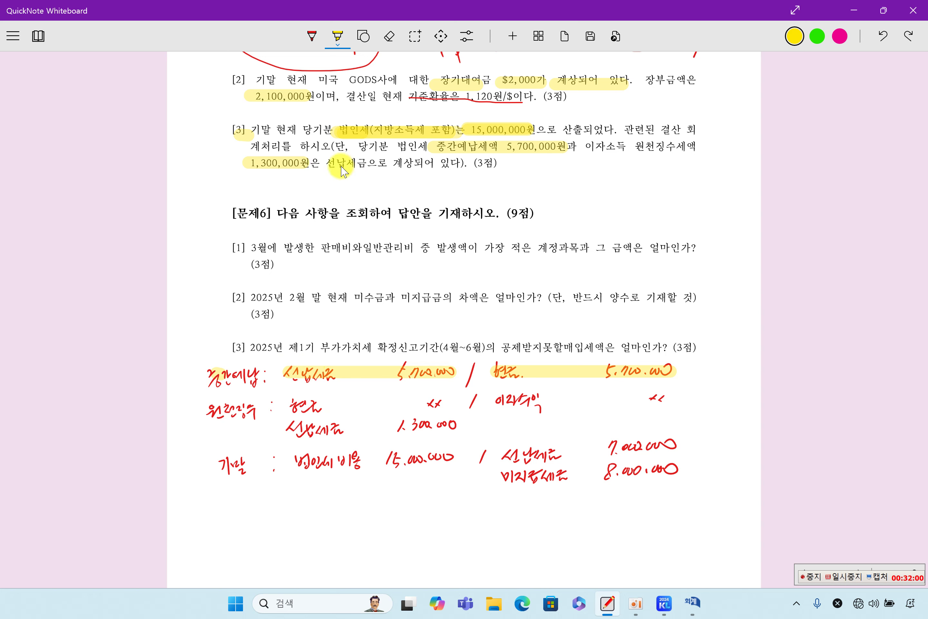
Step: Highlight 선납세금으로 계상되어 있다 in [3] and the handwritten 원천징수 entry's 이자수익, 선납세금 1,300,000 and 현금 lines in yellow
left_click_drag(371, 168, 461, 165)
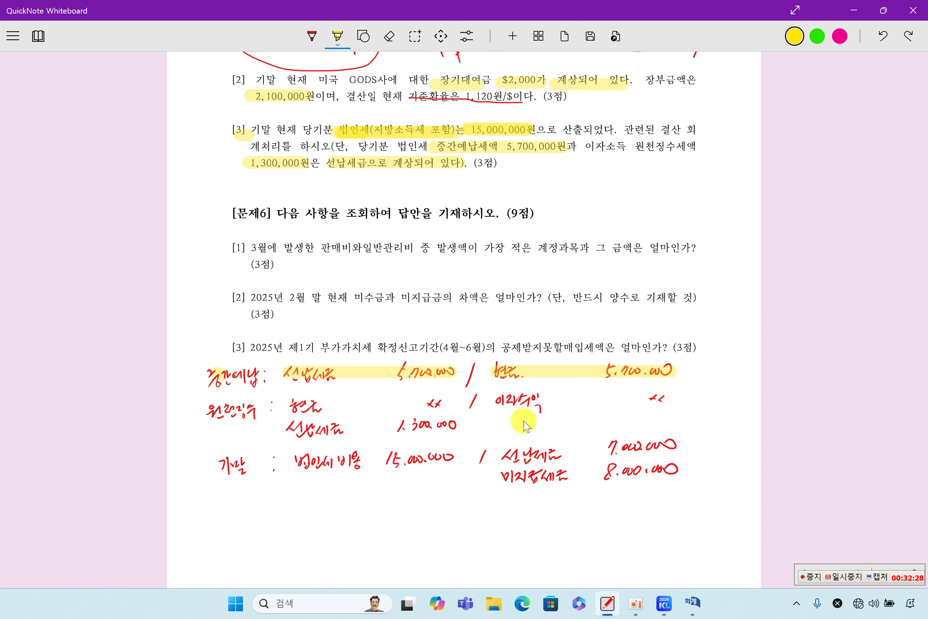
left_click_drag(495, 400, 672, 405)
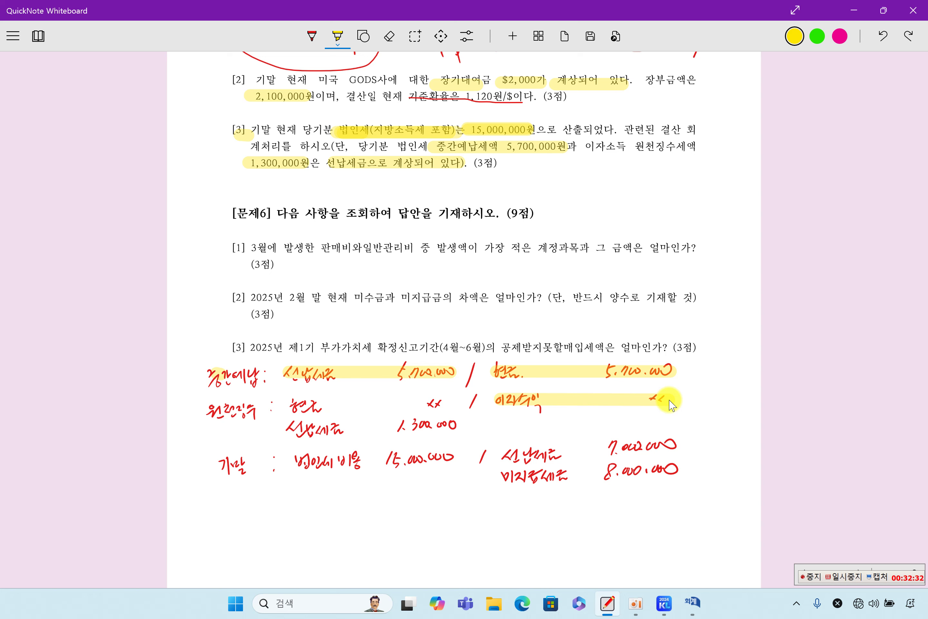
left_click_drag(281, 425, 457, 433)
left_click_drag(284, 403, 446, 404)
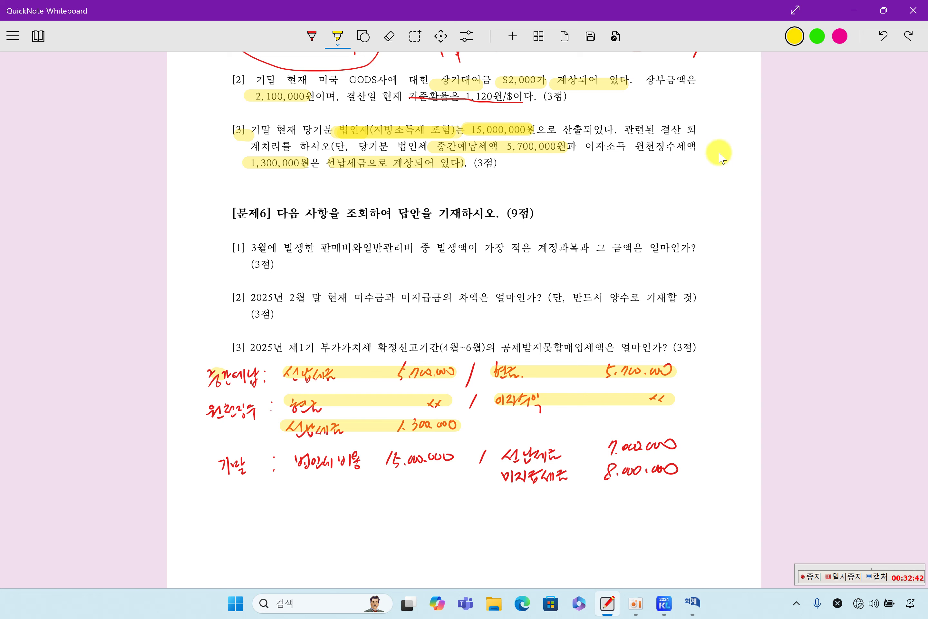
Step: Highlight the handwritten debit lines 선납세금 5,700,000 and 선납세금 1,300,000 in green
left_click(817, 35)
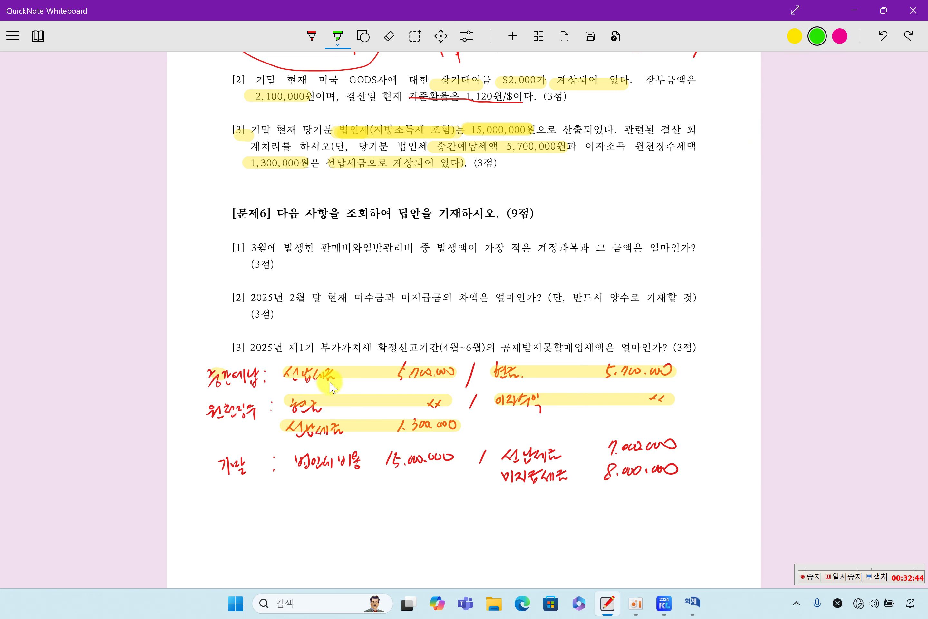
left_click_drag(285, 377, 457, 374)
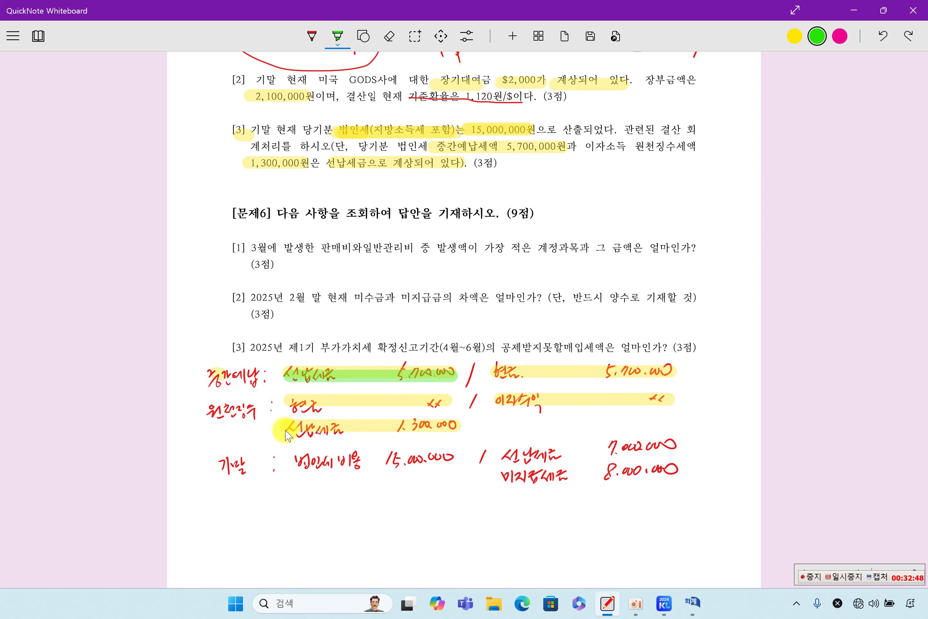
left_click_drag(296, 431, 457, 428)
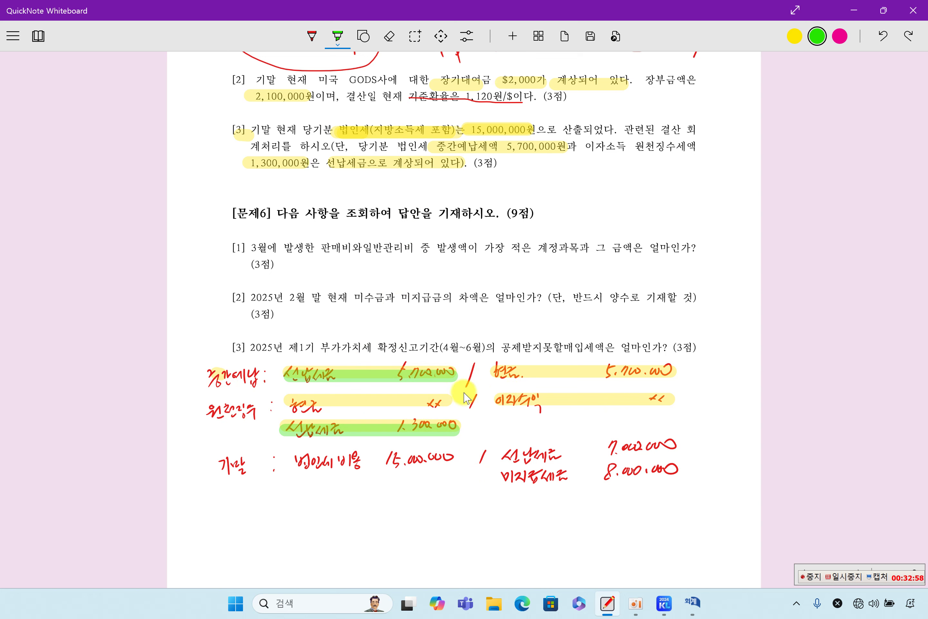
Step: Highlight the handwritten 기말 label and 법인세비용 15,000,000 in yellow, and re-highlight the matching 법인세 amount phrase in [3]
left_click(794, 36)
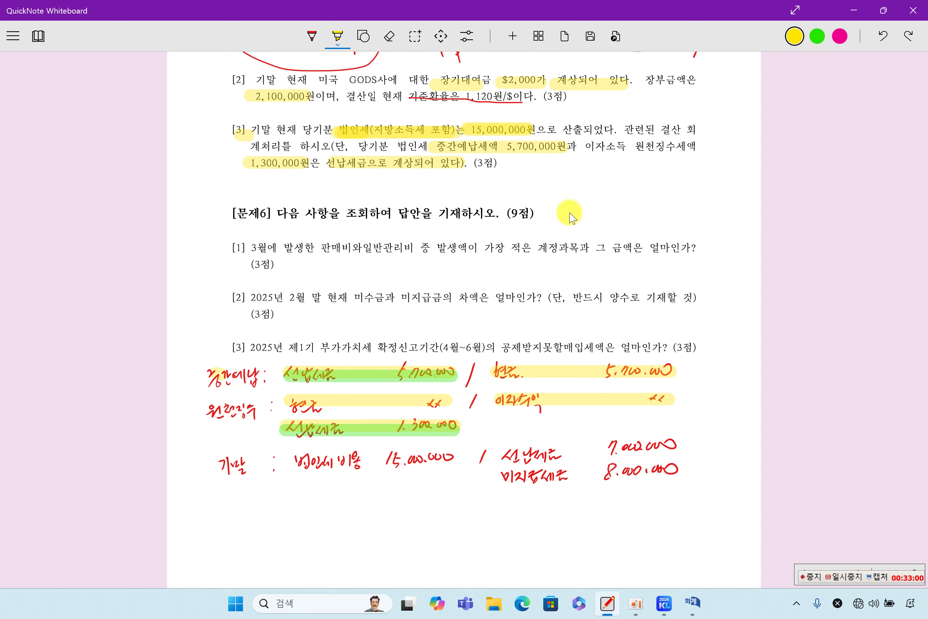
left_click_drag(206, 470, 250, 470)
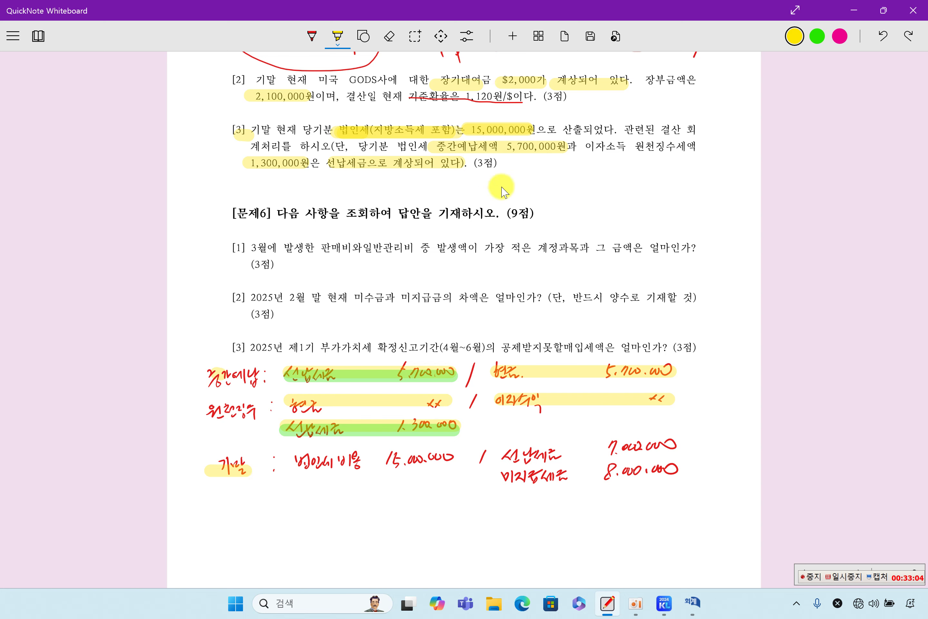
left_click_drag(332, 130, 528, 130)
left_click_drag(290, 460, 451, 466)
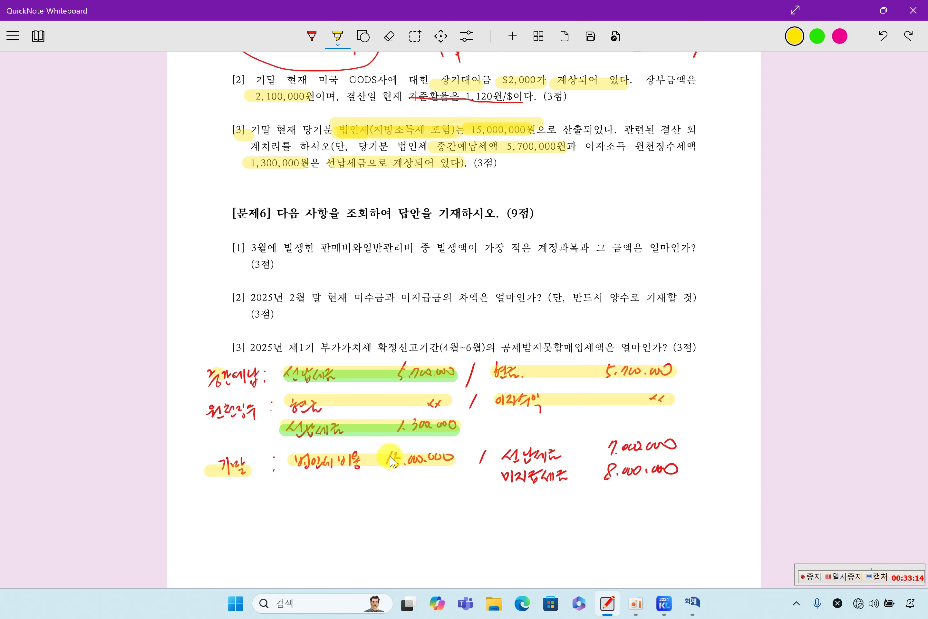
left_click_drag(206, 463, 254, 463)
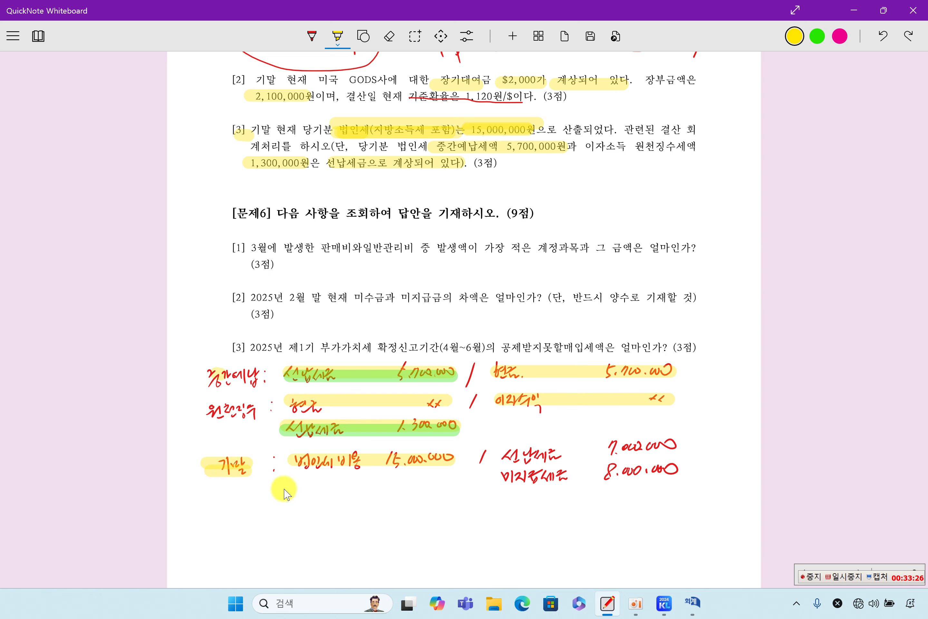
Step: In the handwritten 기말 entry, highlight 미지급세금 in yellow and the 선납세금 7,000,000 line in green
left_click_drag(500, 476, 567, 476)
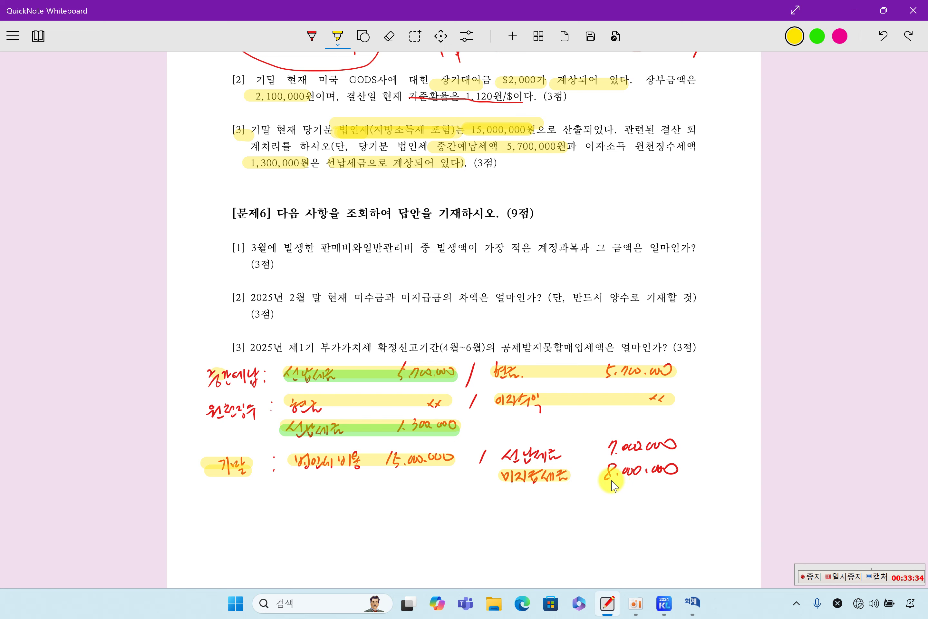
left_click(816, 40)
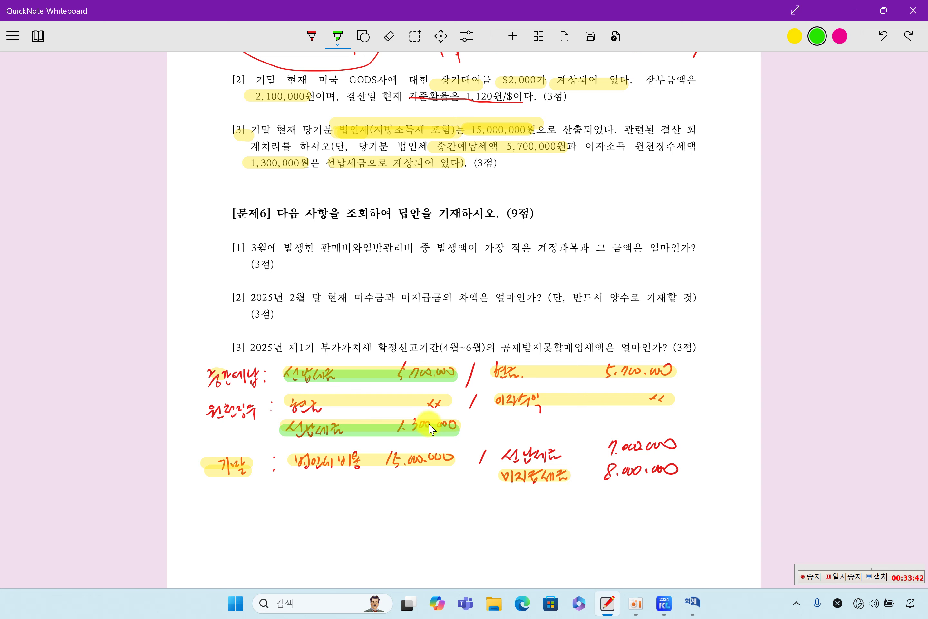
left_click_drag(497, 451, 686, 454)
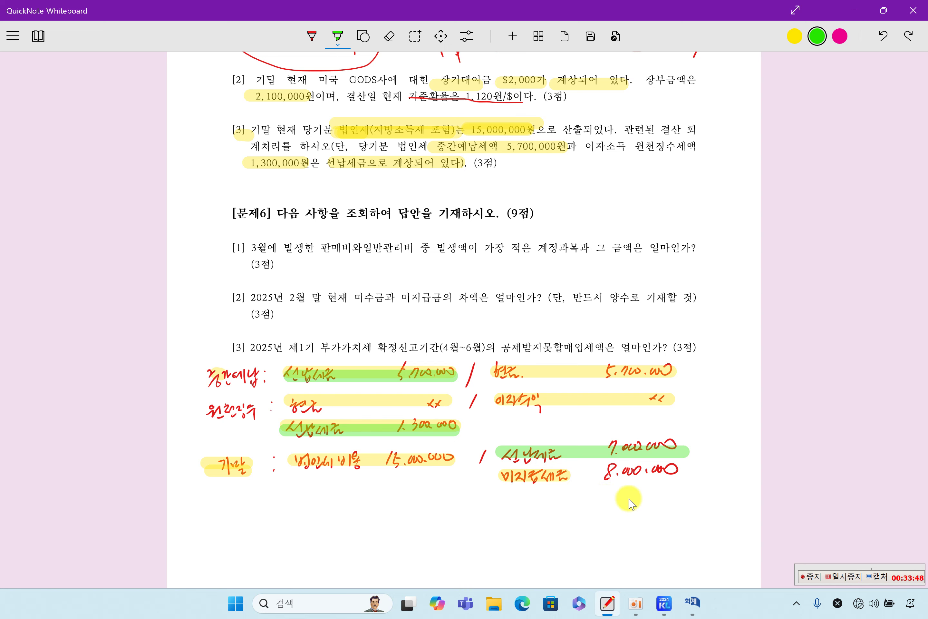
Step: Draw blue rectangles around the whole handwritten 기말 entry, the 문제5 [3] number and the 기말 label
left_click(361, 40)
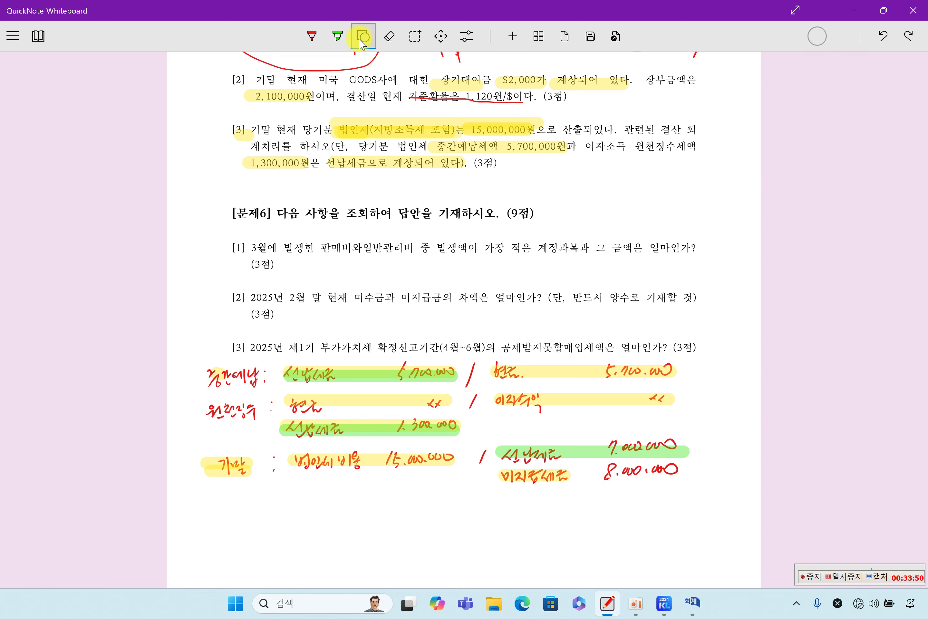
left_click(360, 37)
left_click(365, 107)
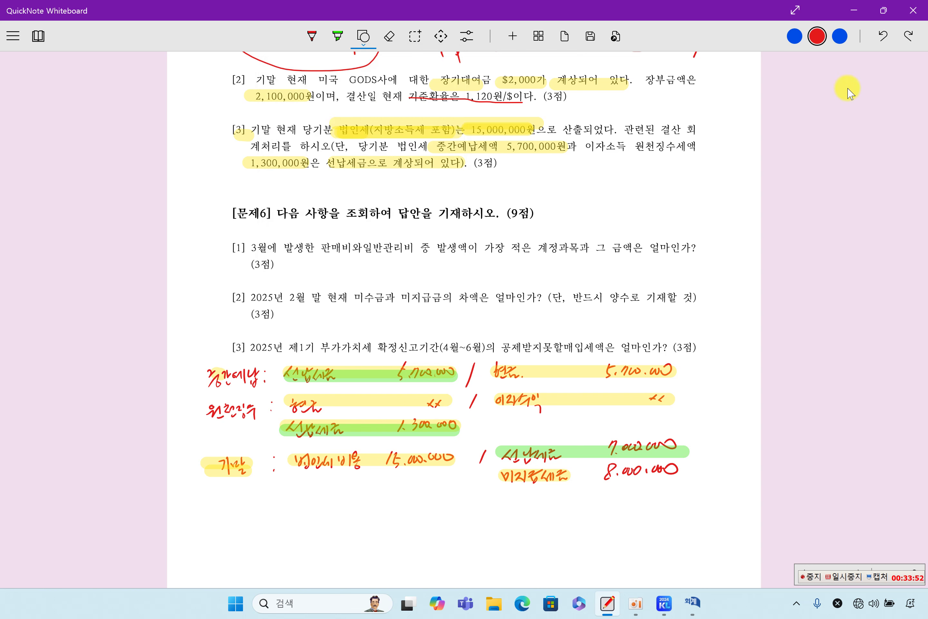
left_click(795, 37)
left_click_drag(176, 445, 691, 487)
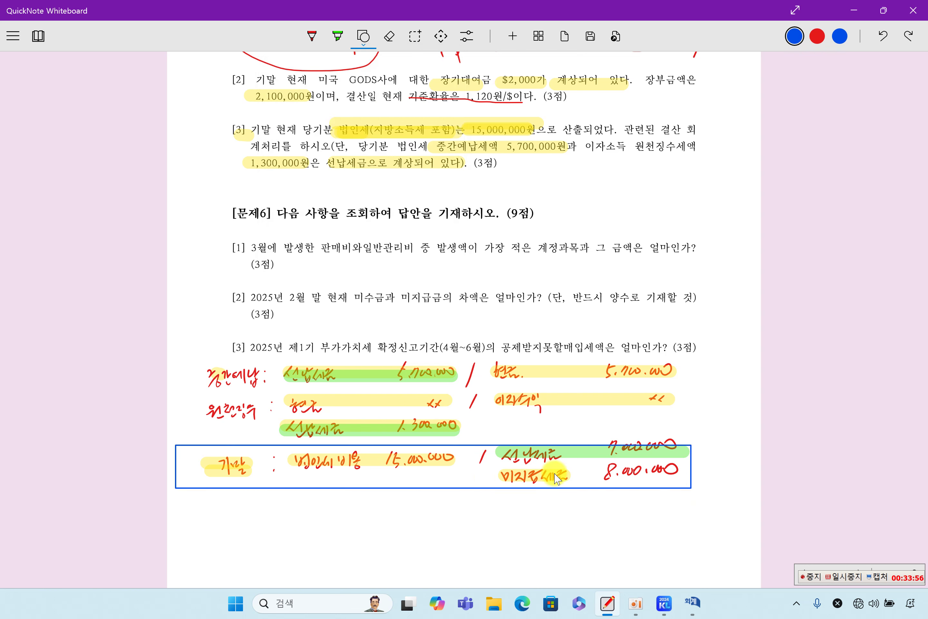
left_click_drag(217, 115, 250, 145)
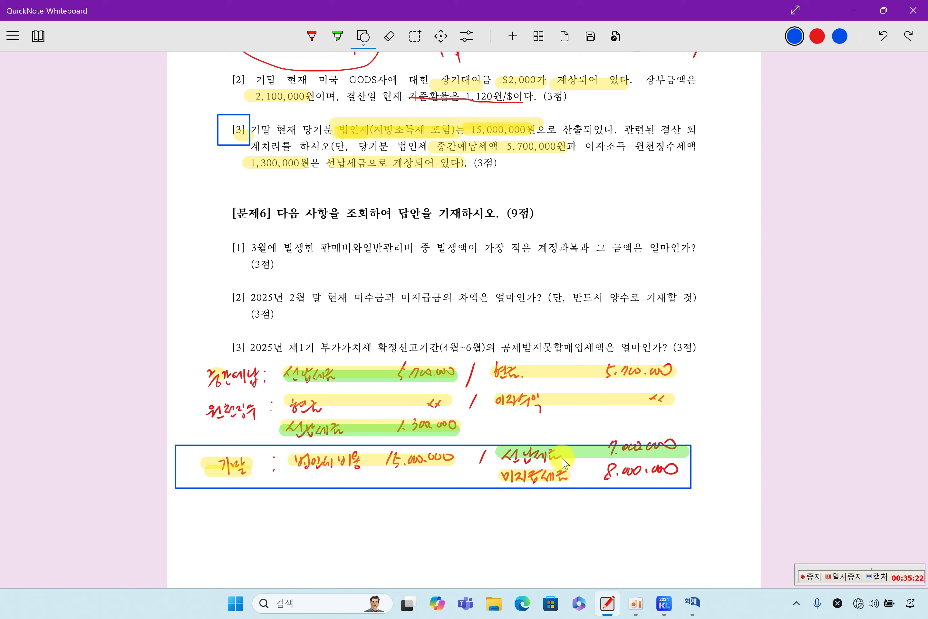
left_click_drag(198, 450, 260, 487)
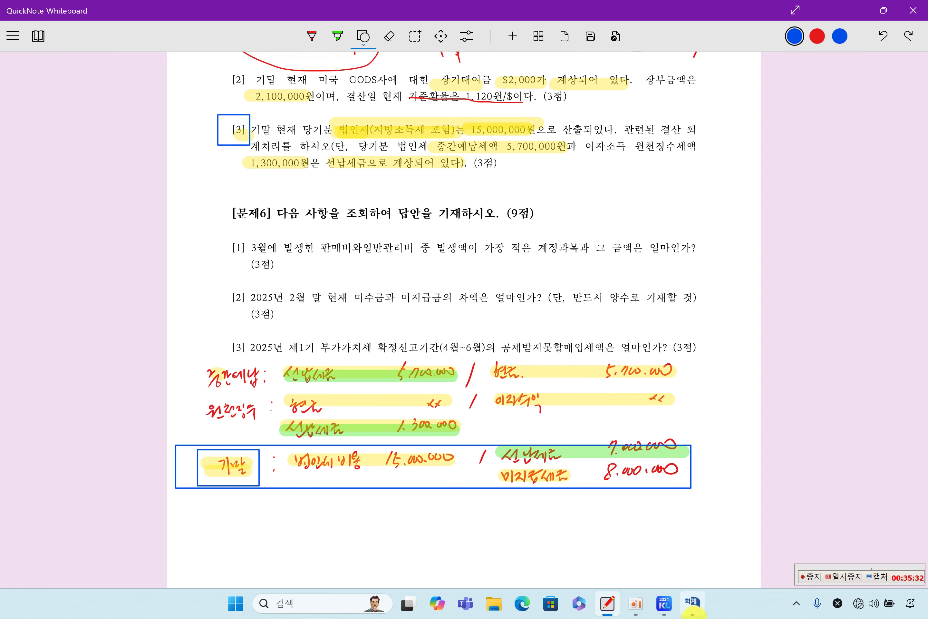
Step: Switch to the 일반전표입력 window, review the account lines of the two December 31 vouchers, and close the window
left_click(710, 612)
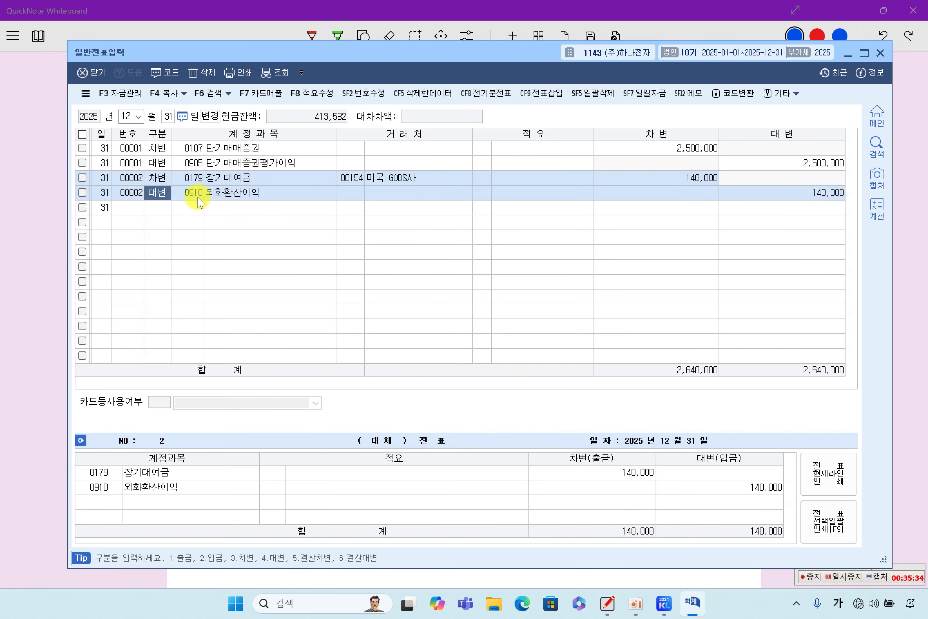
left_click(184, 208)
left_click(191, 148)
left_click(192, 163)
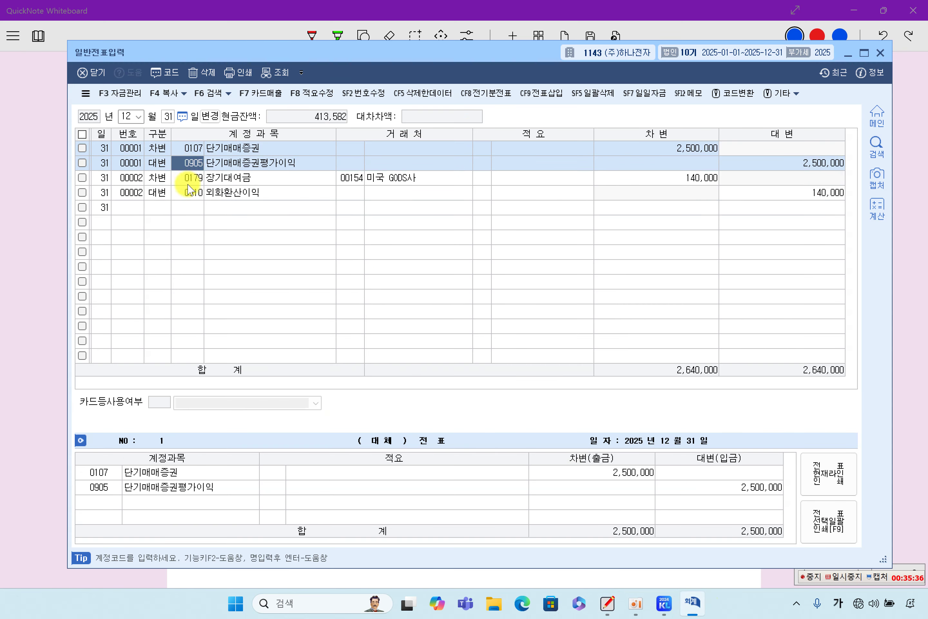
left_click(196, 179)
left_click(190, 192)
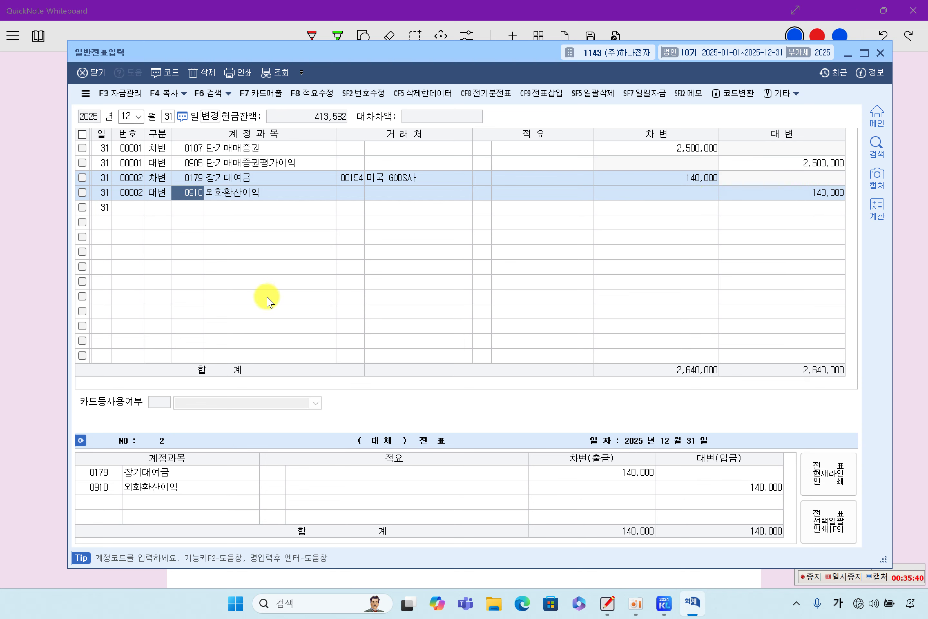
left_click(881, 53)
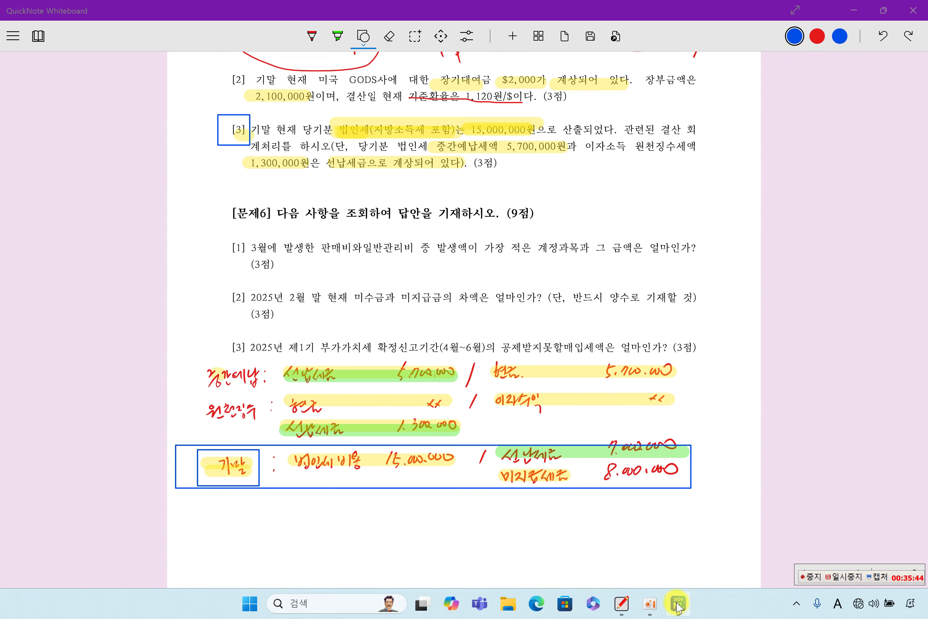
Step: Switch to the KcLep main window, open 결산자료입력 and load the period from month 1 to month 12
left_click(677, 605)
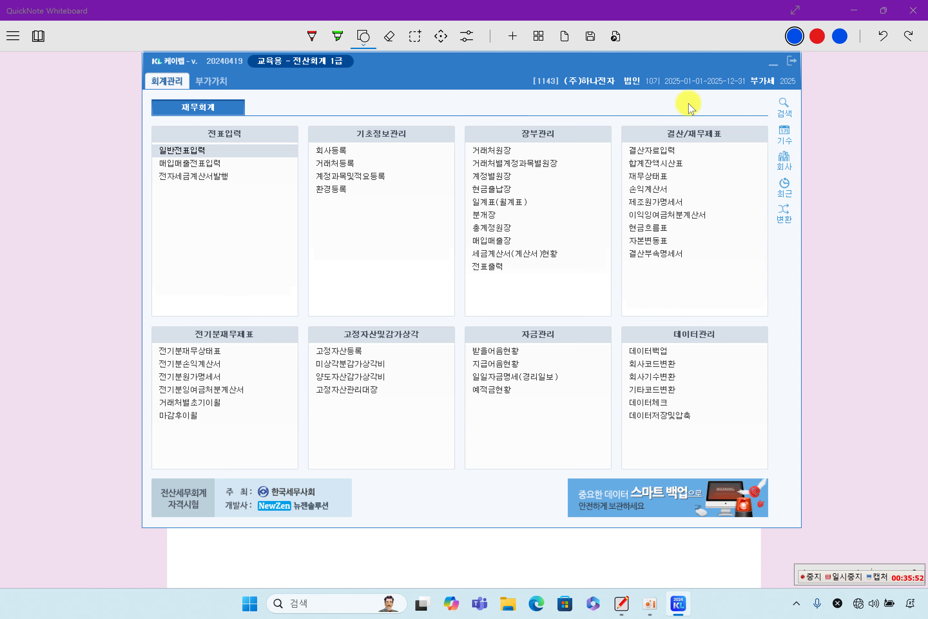
left_click(652, 154)
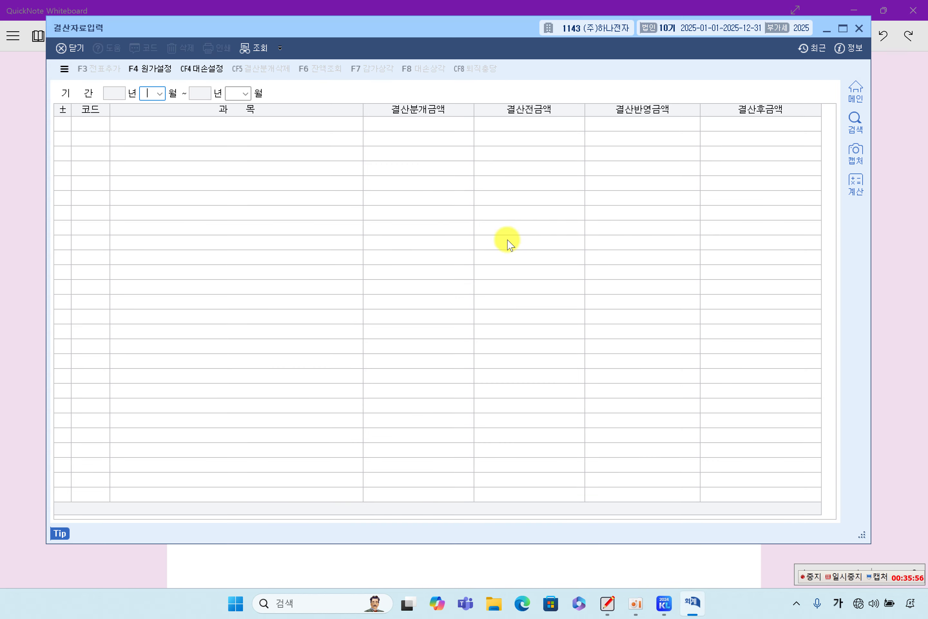
type("1")
key("Return")
type("12")
key("Return")
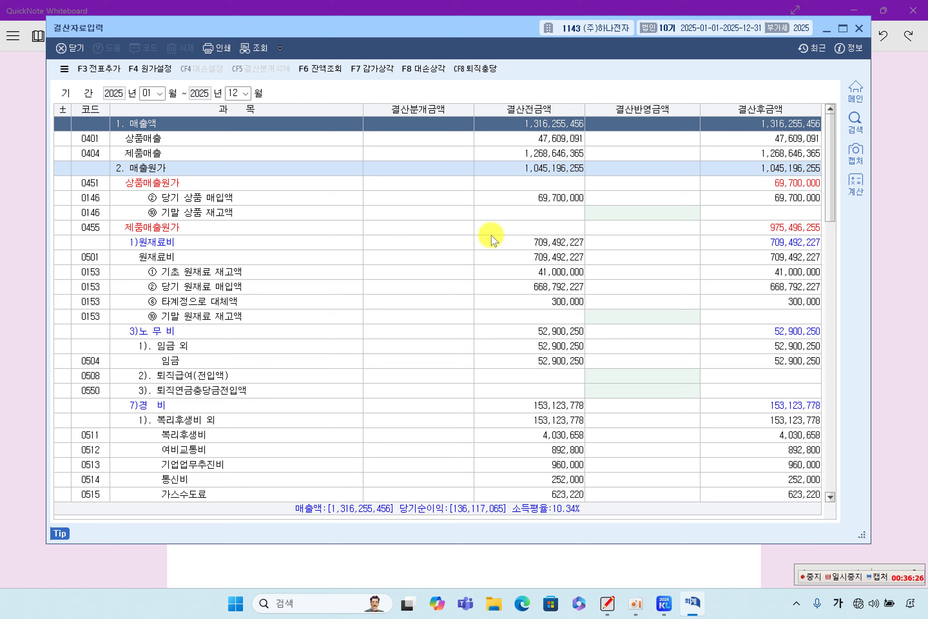
Step: Examine the closing entry rows for 기말 상품, 원재료, 재공품 and 제품 재고액 under 매출원가
left_click(298, 198)
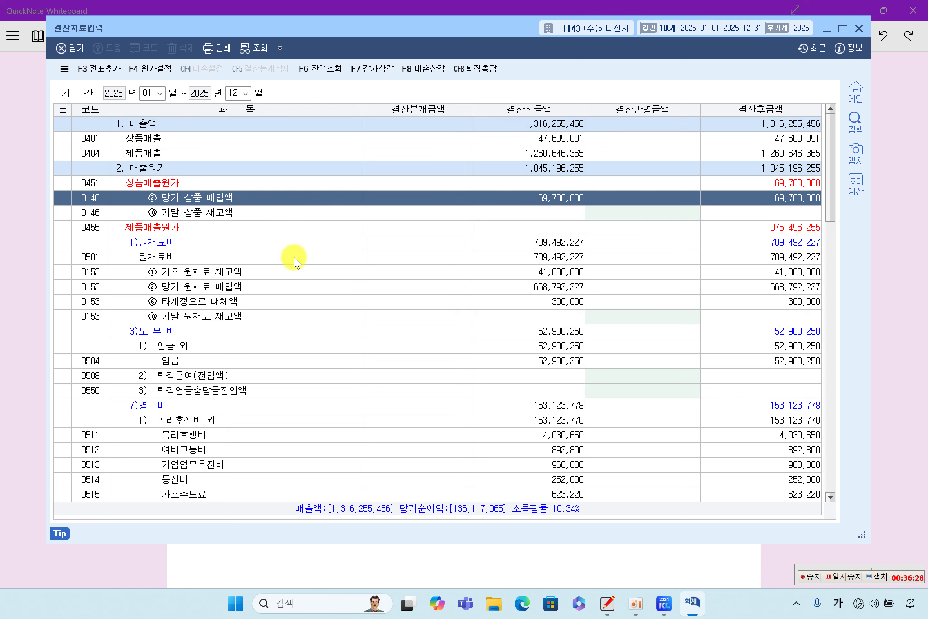
left_click(264, 244)
left_click(243, 213)
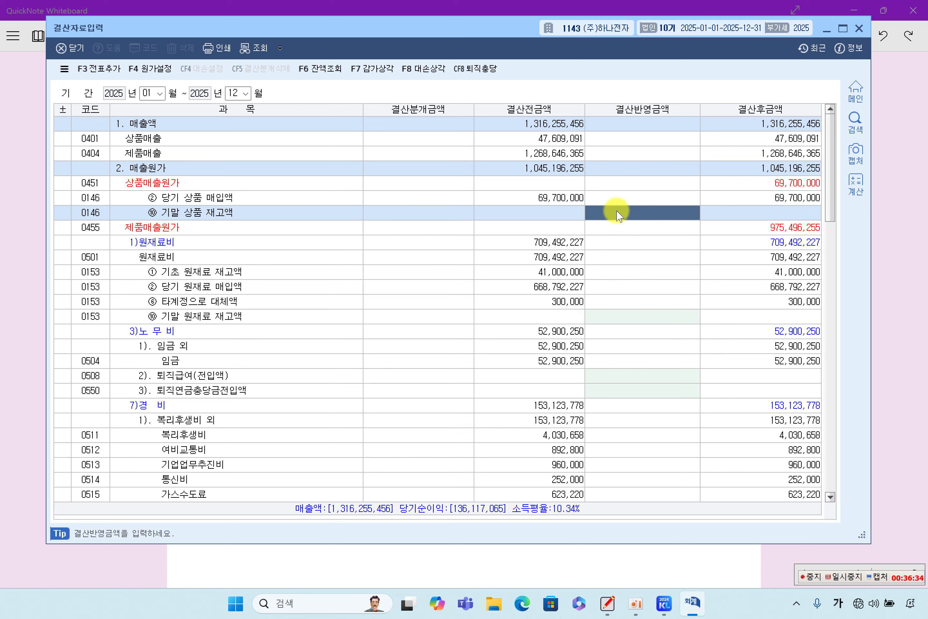
left_click(190, 273)
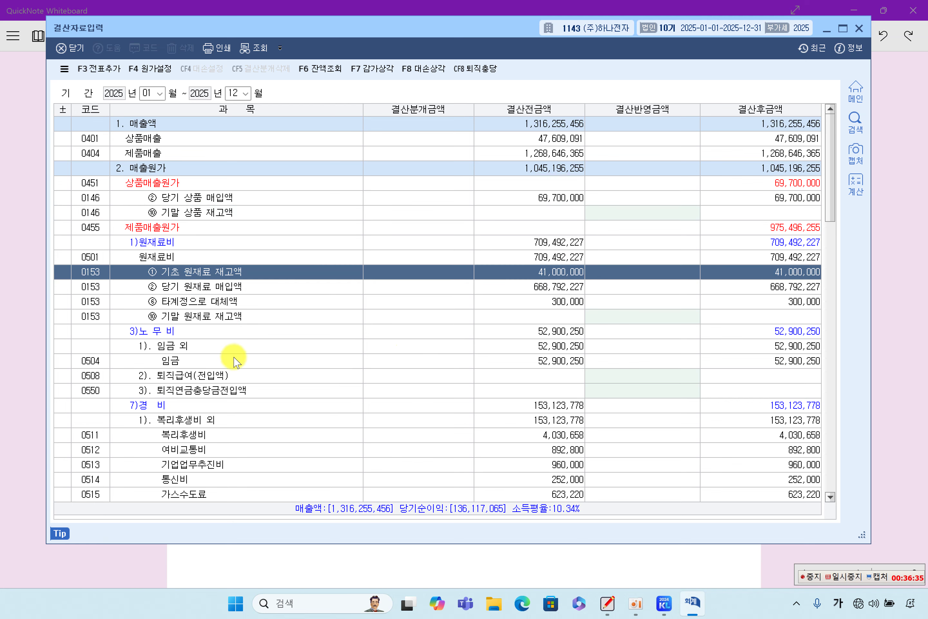
left_click(204, 317)
scroll(537, 405, "down", 4)
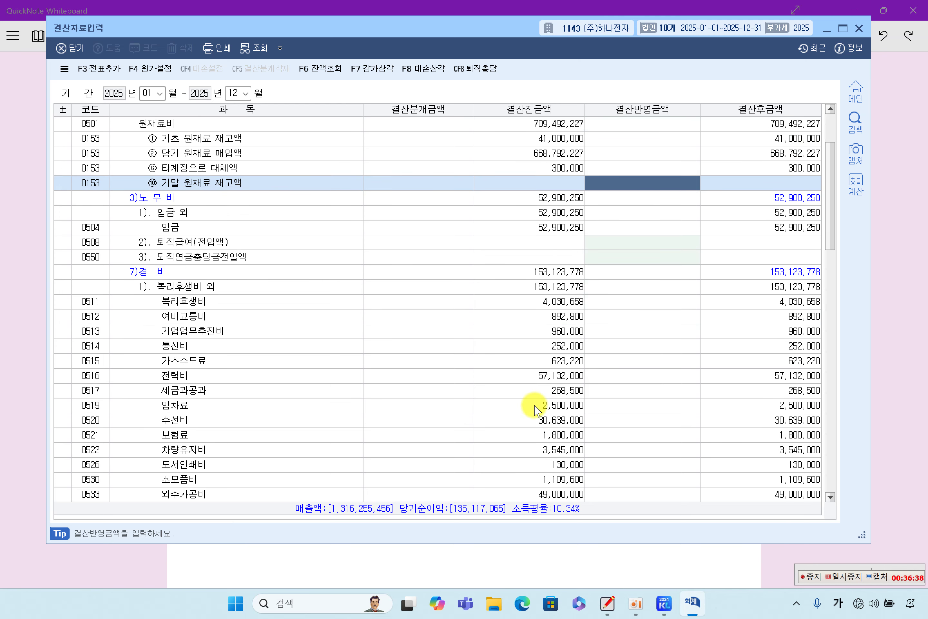
scroll(536, 405, "down", 2)
scroll(675, 440, "down", 1)
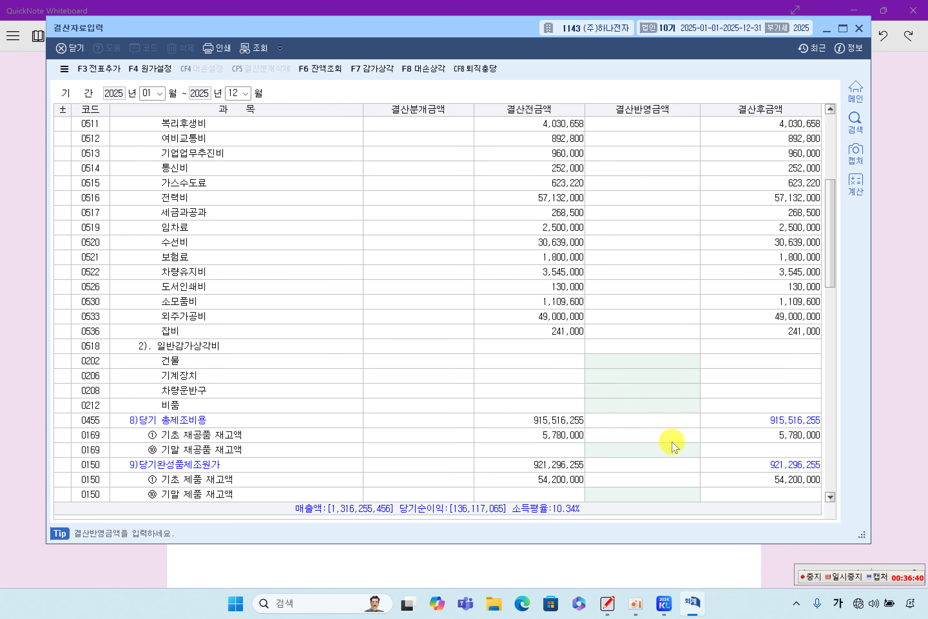
left_click(658, 451)
scroll(658, 452, "down", 1)
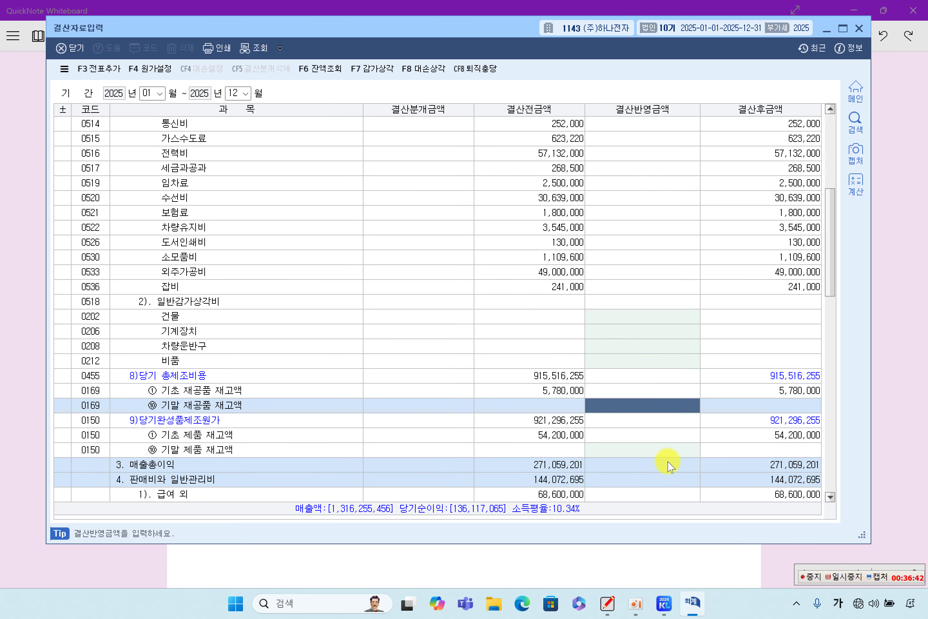
left_click(661, 450)
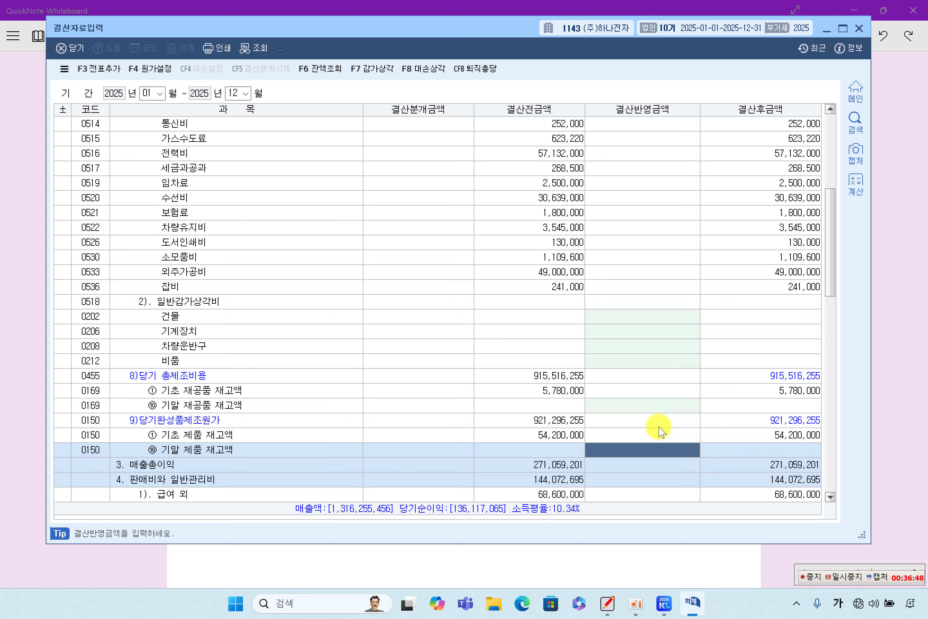
Step: Examine the manufacturing 경비 section and its 일반감가상각비 rows down to 비품
left_click(659, 361)
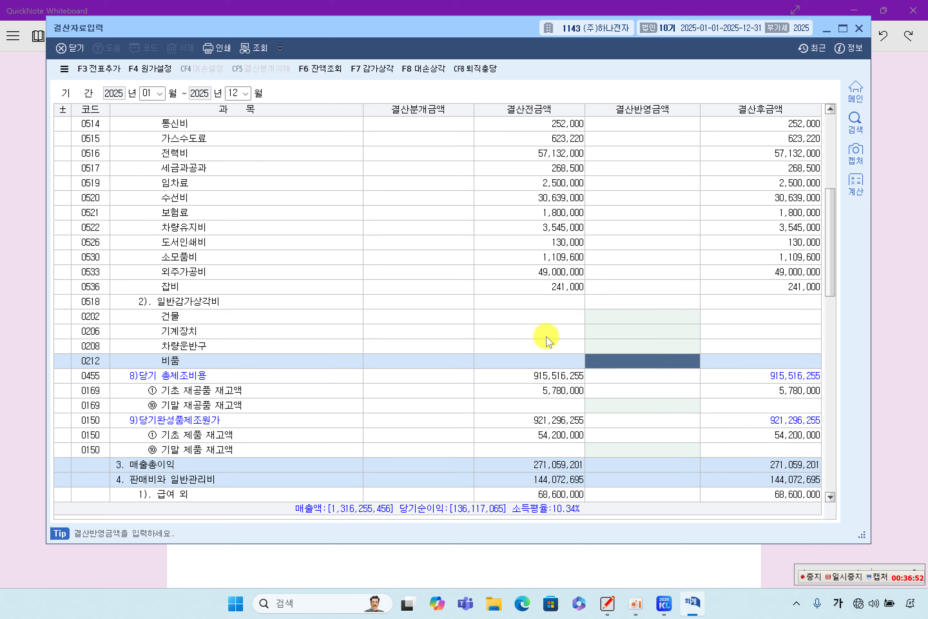
scroll(548, 339, "down", 3)
scroll(548, 345, "down", 1)
scroll(506, 337, "up", 6)
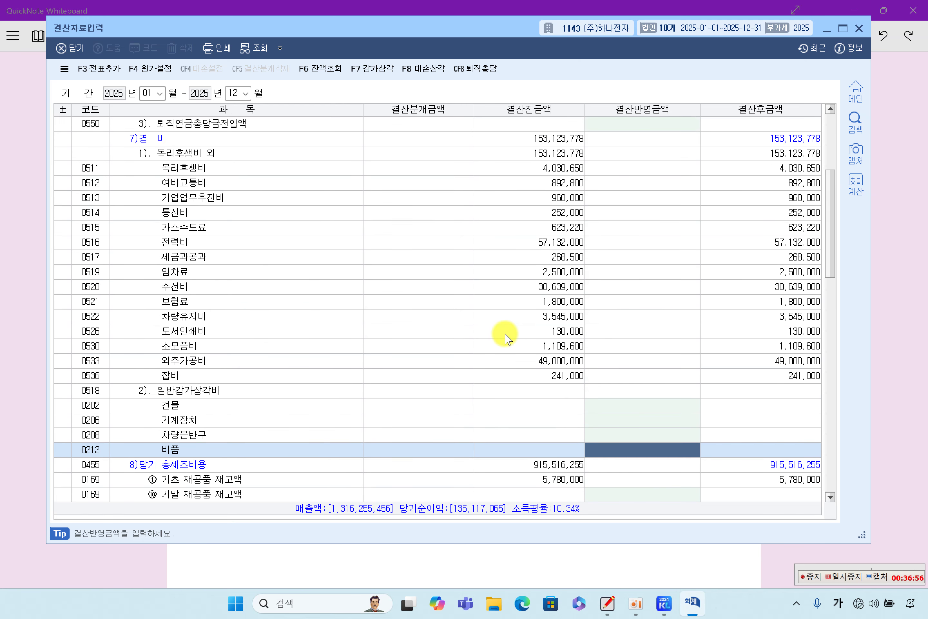
left_click(160, 140)
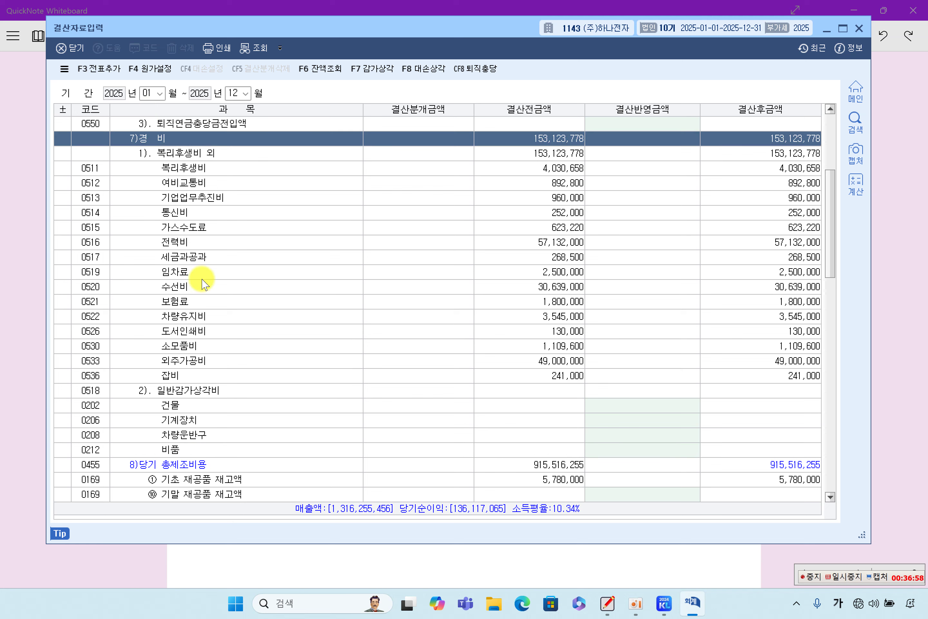
key("Return")
key("Return")
key("Return")
key("Return")
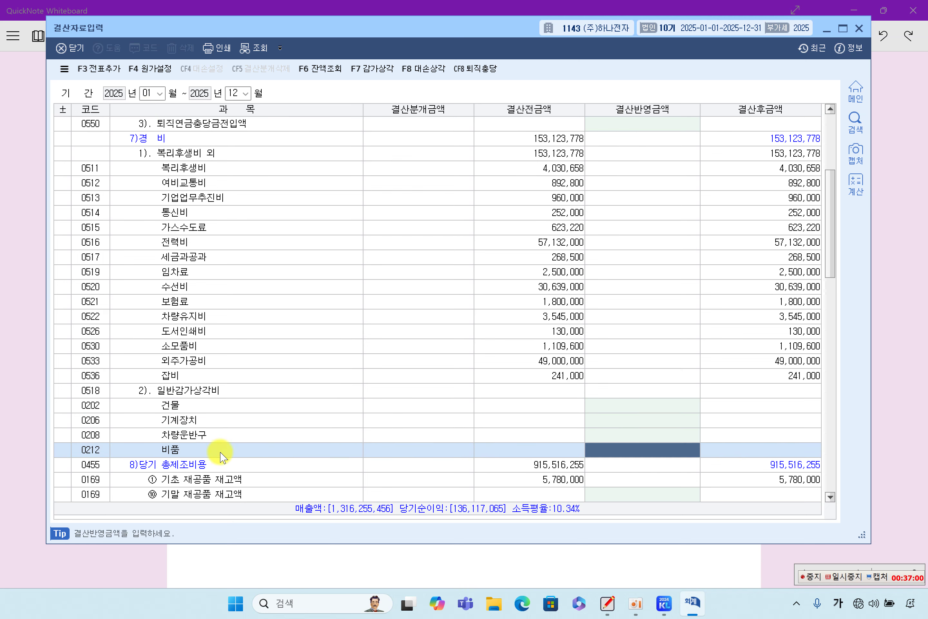
Step: Examine the 감가상각비 rows for 기계장치, 차량운반구 and 비품 under 판매비와 일반관리비
scroll(595, 457, "down", 5)
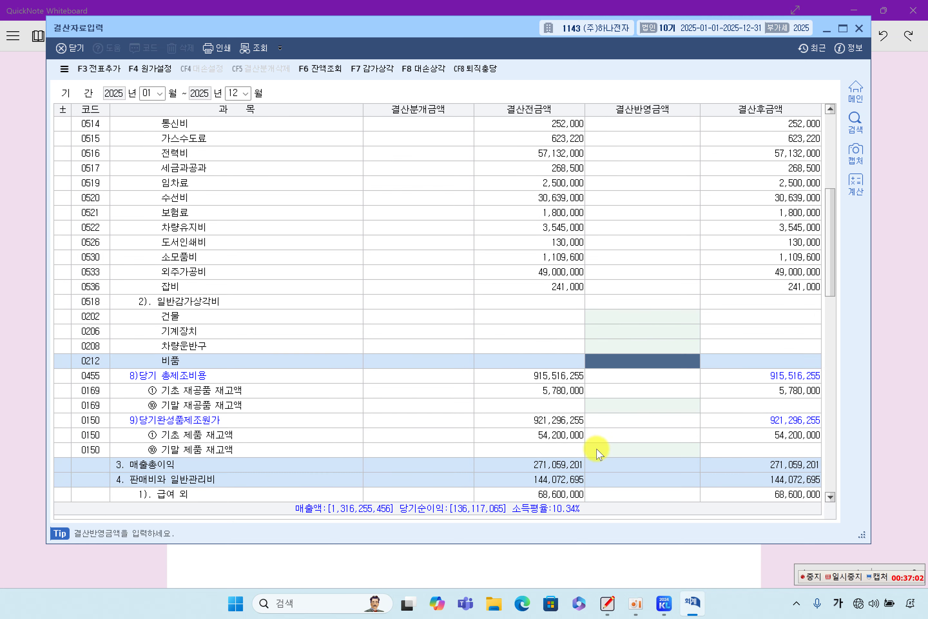
scroll(591, 457, "down", 2)
scroll(593, 457, "down", 2)
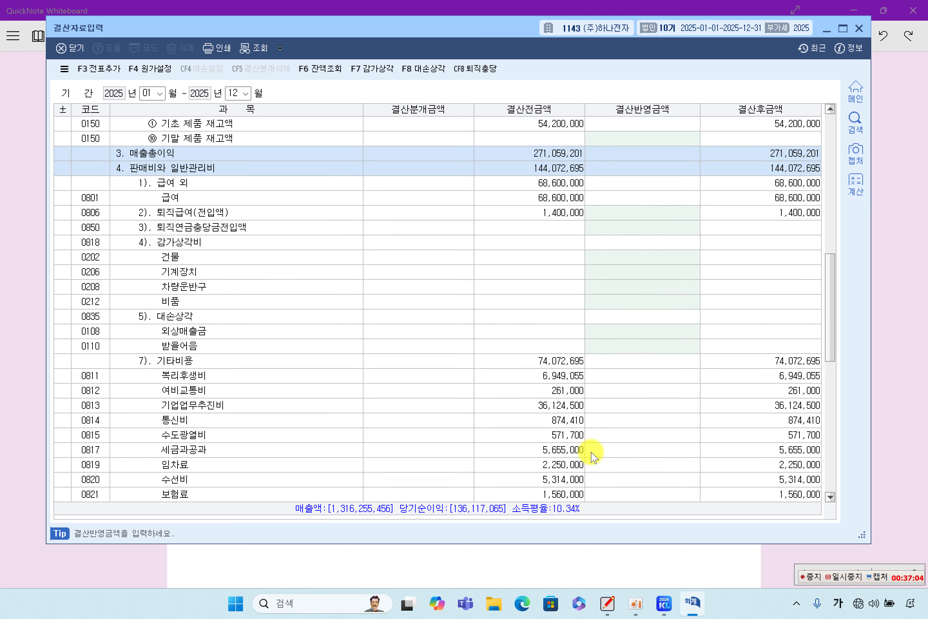
left_click(216, 301)
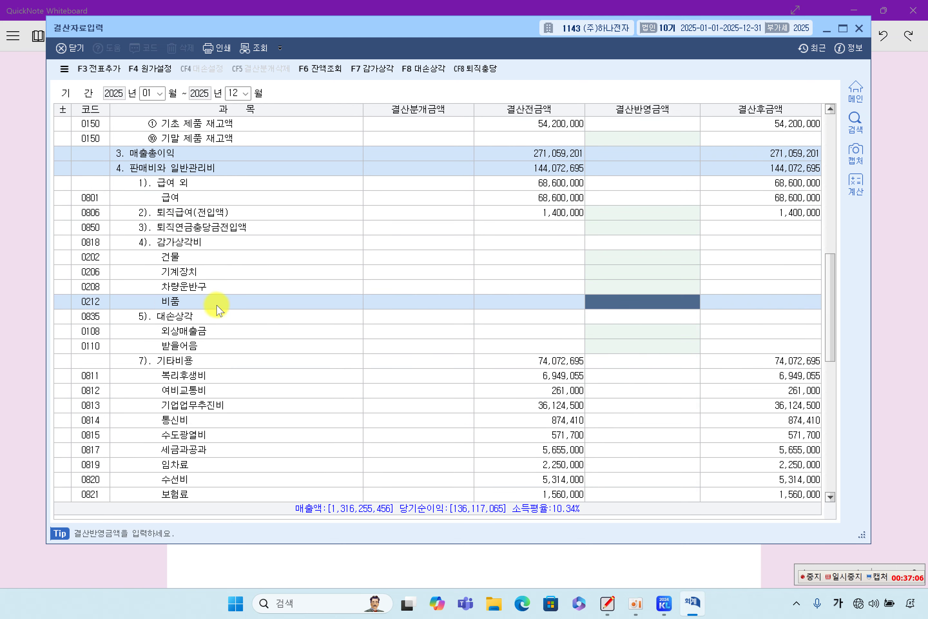
left_click(207, 243)
left_click(206, 272)
left_click(206, 286)
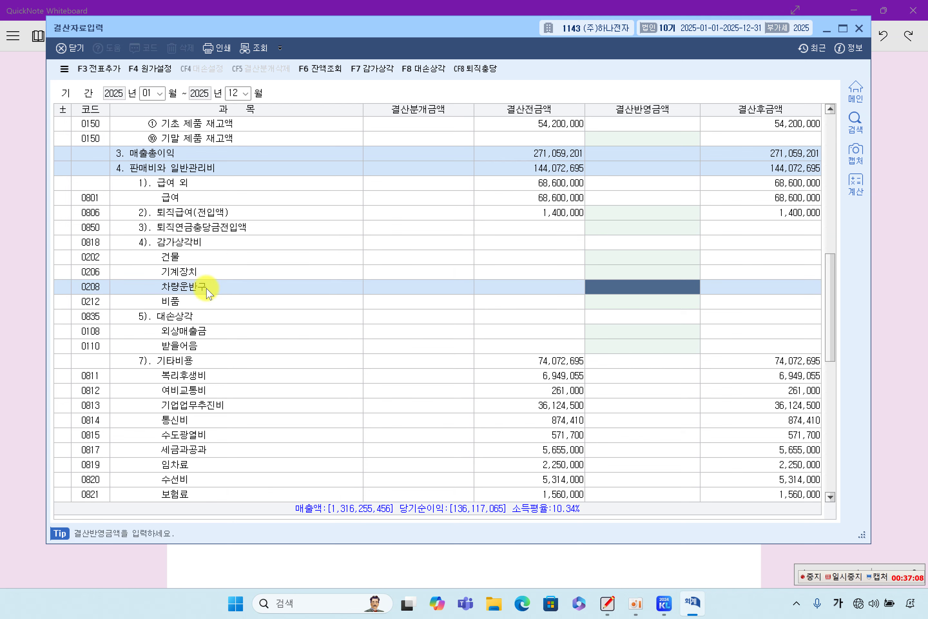
left_click(205, 302)
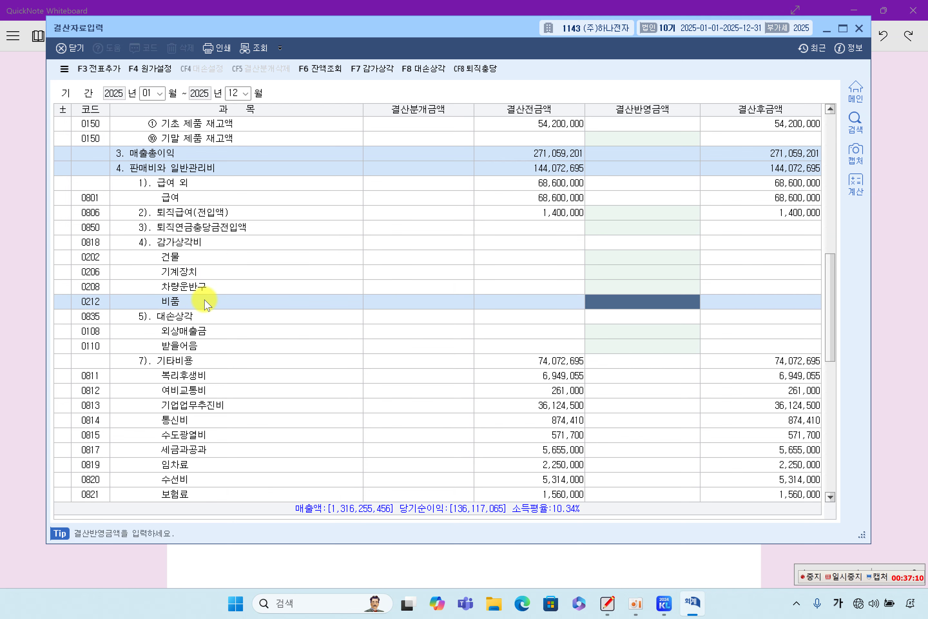
left_click(238, 169)
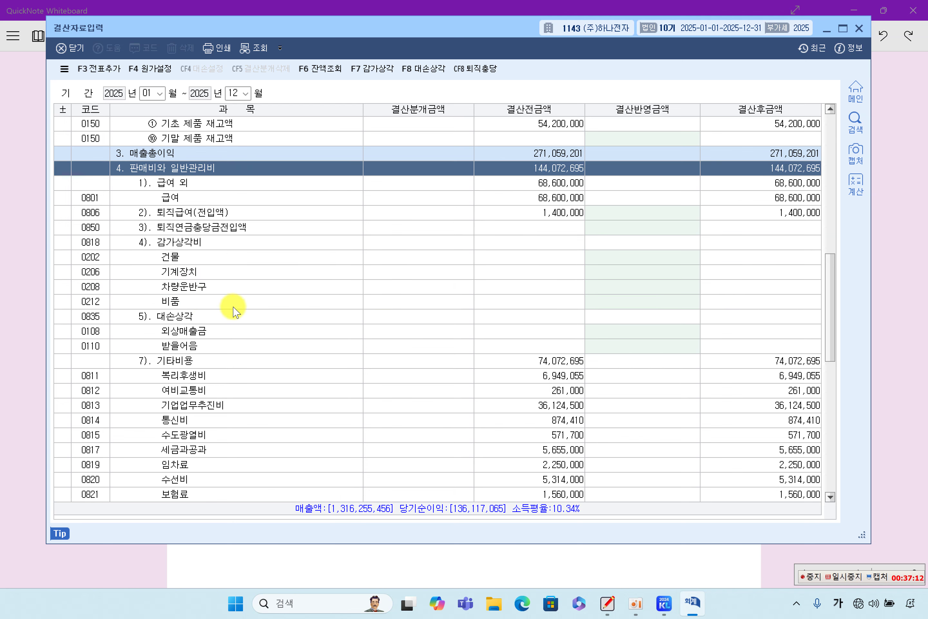
Step: Check the 대손상각 section and its 받을어음 entry row under 판매비와 일반관리비
scroll(231, 309, "down", 2)
left_click(197, 228)
left_click(199, 258)
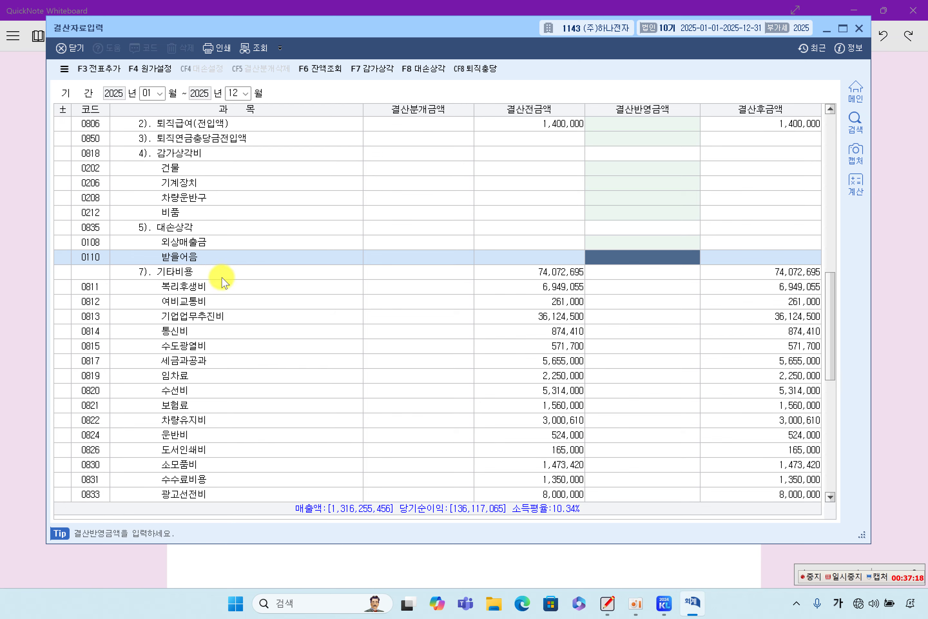
Step: Examine the 기타의대손상각 rows 단기대여금 and 미수금 under 영업외 비용, and view the 대손상각 calculation without applying it
scroll(222, 280, "down", 6)
scroll(224, 287, "down", 4)
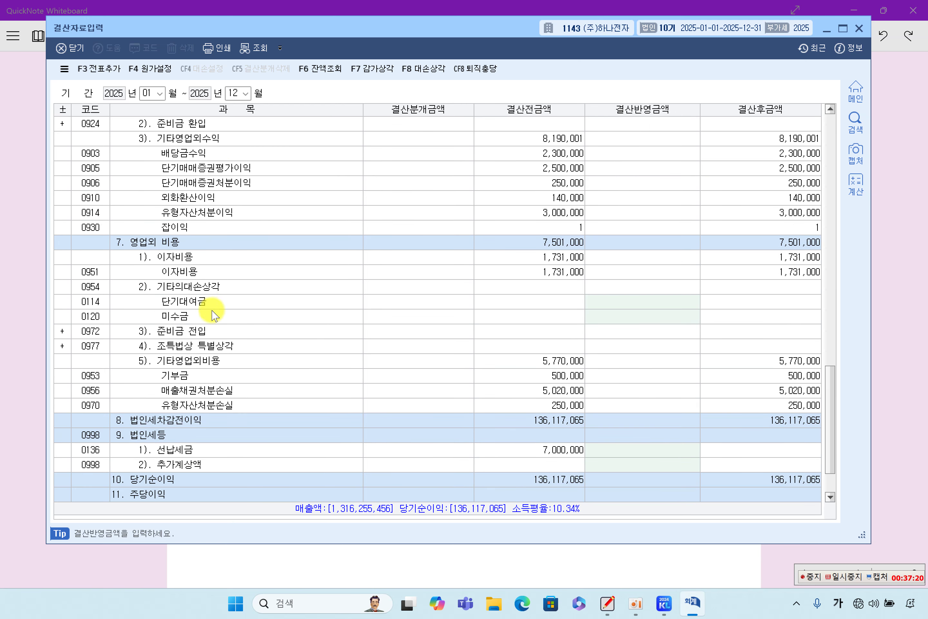
left_click(205, 244)
left_click(208, 303)
left_click(212, 288)
left_click(215, 315)
left_click(218, 329)
left_click(226, 318)
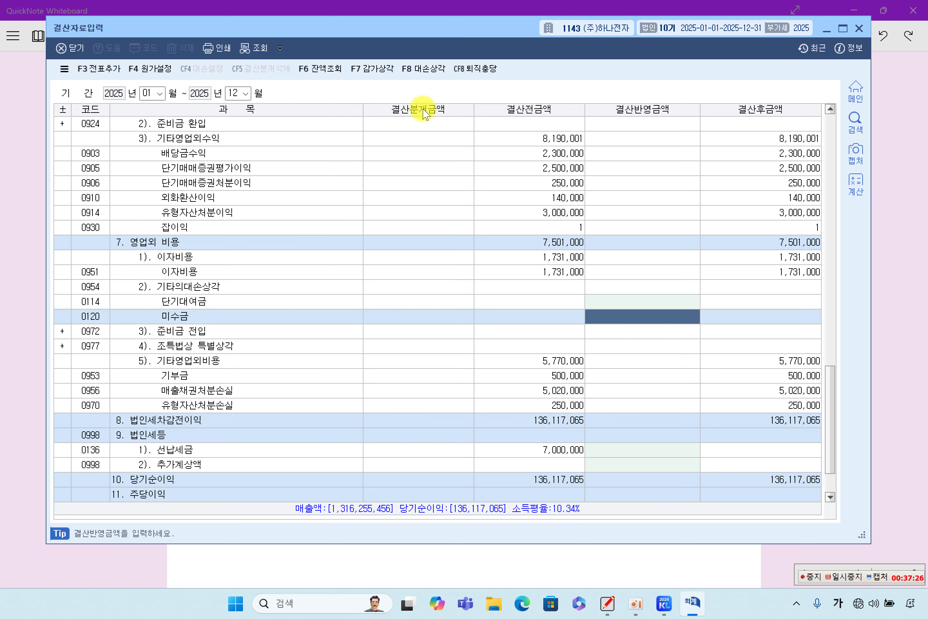
left_click(437, 68)
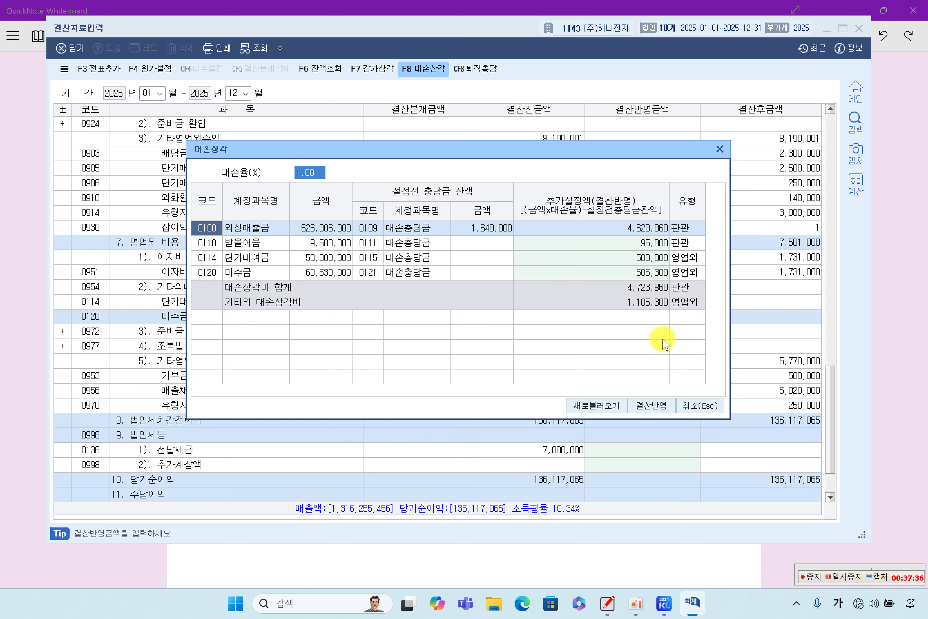
left_click(706, 406)
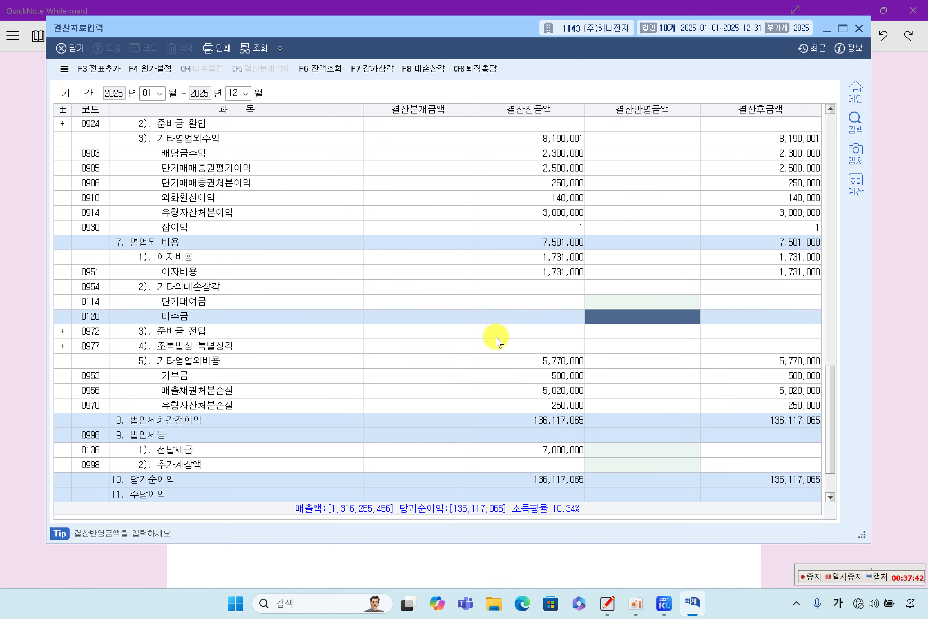
Step: Examine the 퇴직급여(전입액) entry rows under the manufacturing 노무비 and under 판매비와 일반관리비
scroll(496, 341, "up", 14)
scroll(493, 345, "up", 20)
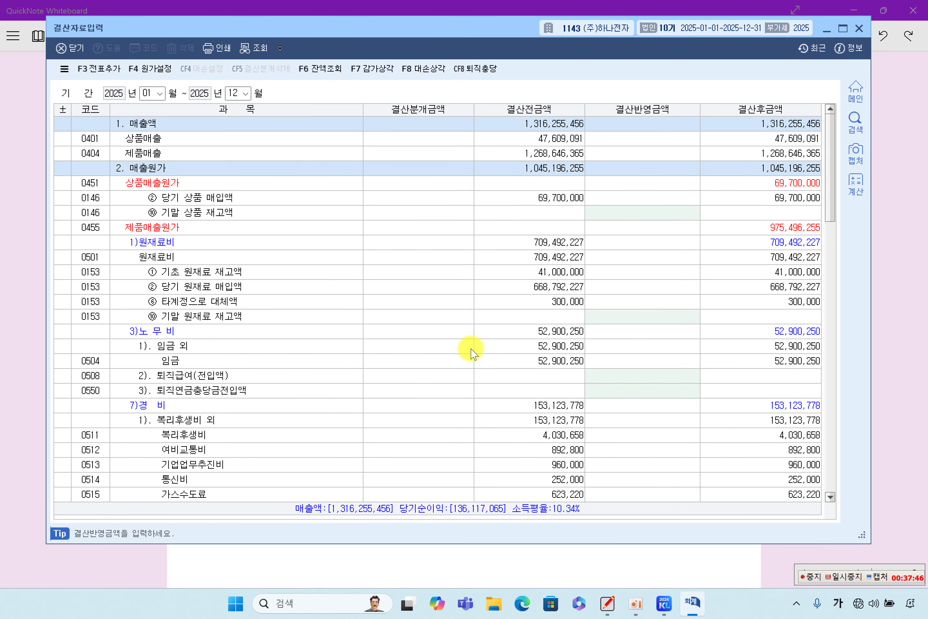
left_click(285, 332)
left_click(238, 376)
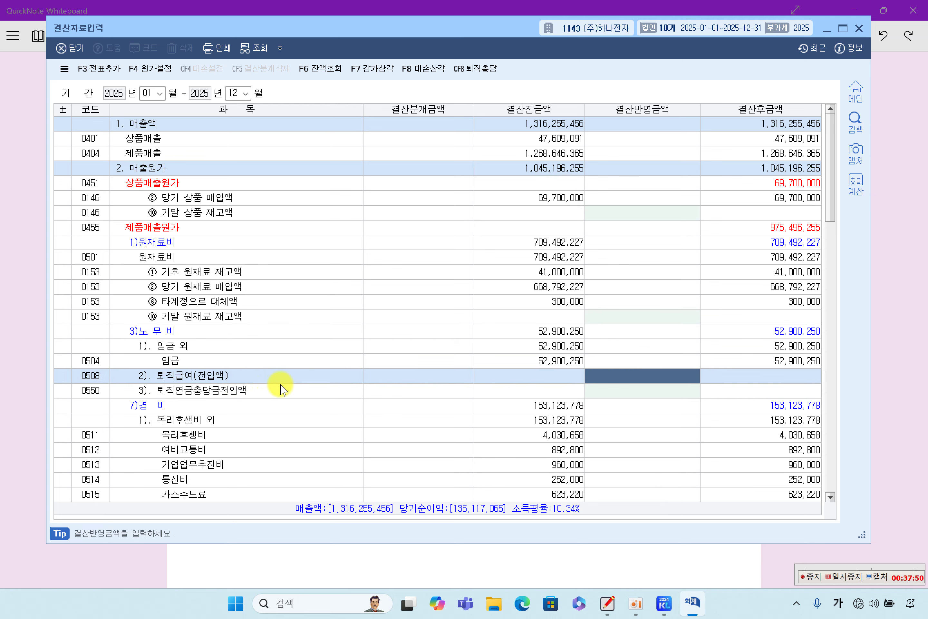
scroll(282, 389, "down", 11)
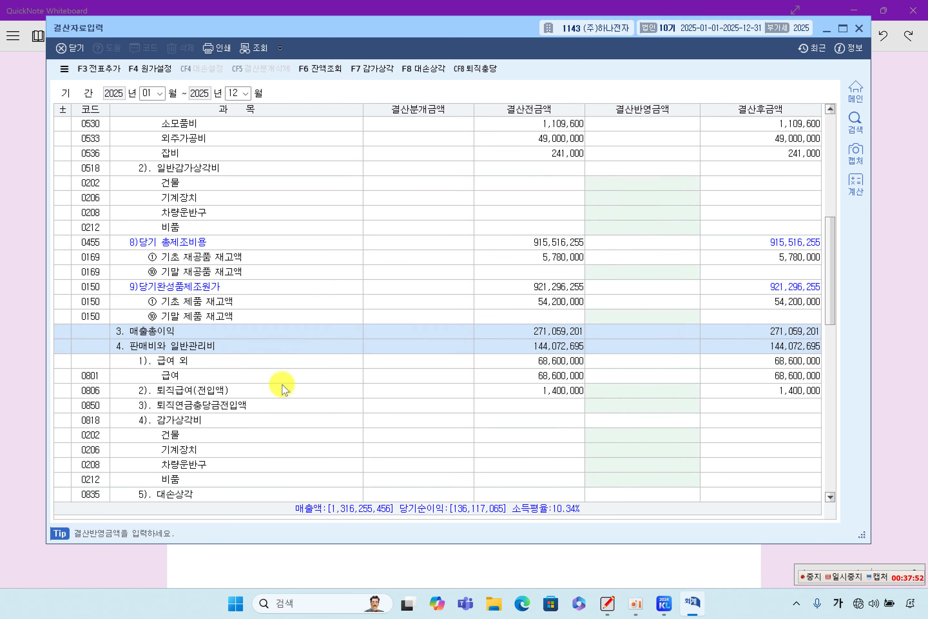
scroll(282, 389, "down", 2)
left_click(244, 256)
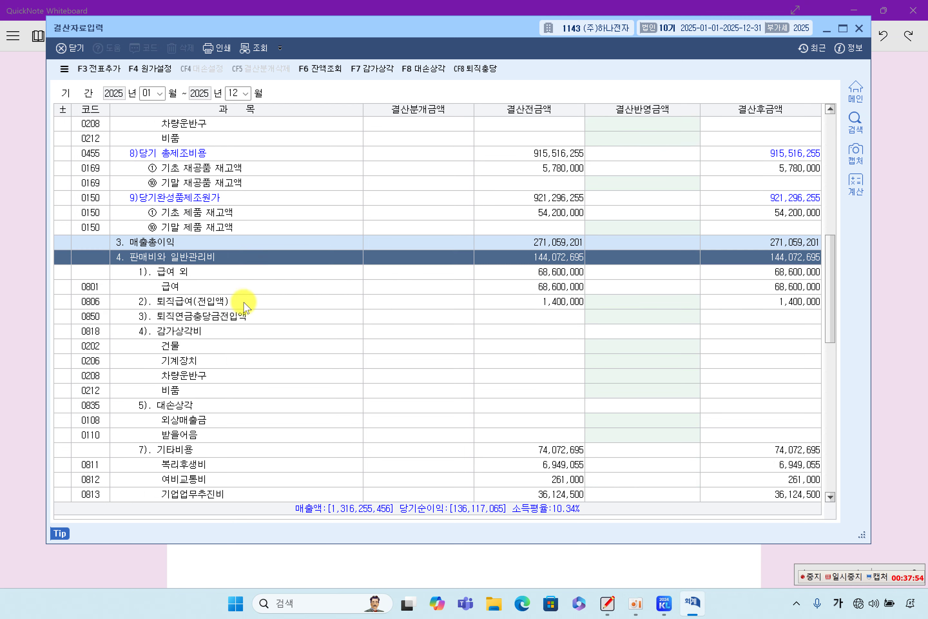
left_click(244, 303)
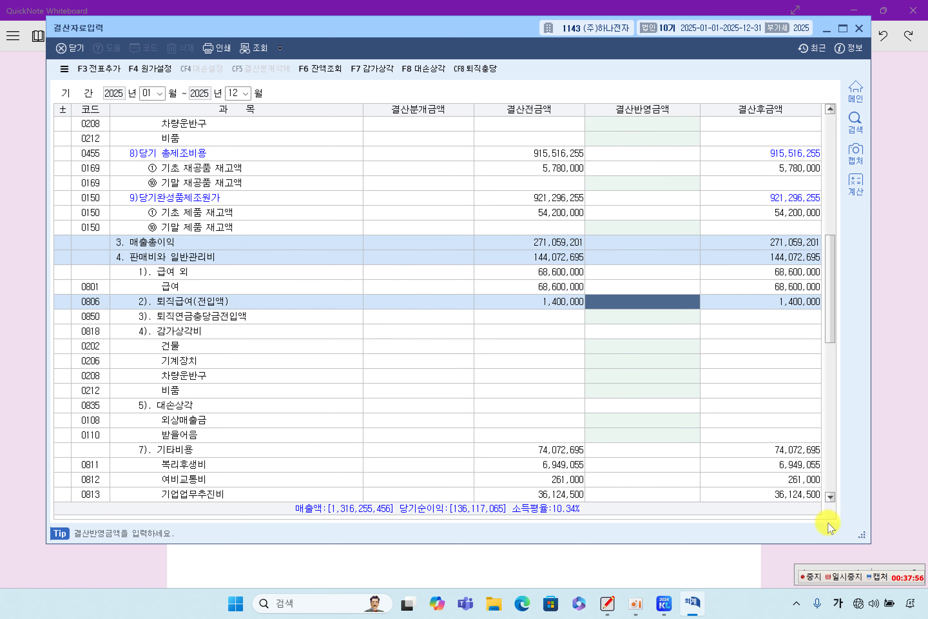
left_click(847, 576)
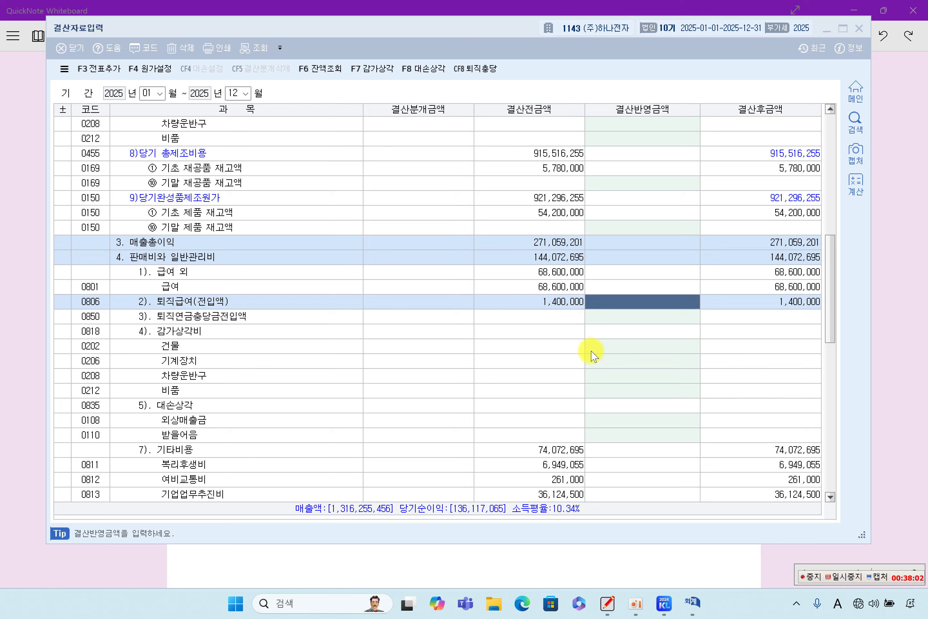
Step: Enter 7,000,000 as the 결산반영금액 of 선납세금 under 법인세등
scroll(599, 289, "up", 4)
scroll(595, 296, "down", 4)
scroll(594, 296, "down", 2)
scroll(592, 296, "down", 12)
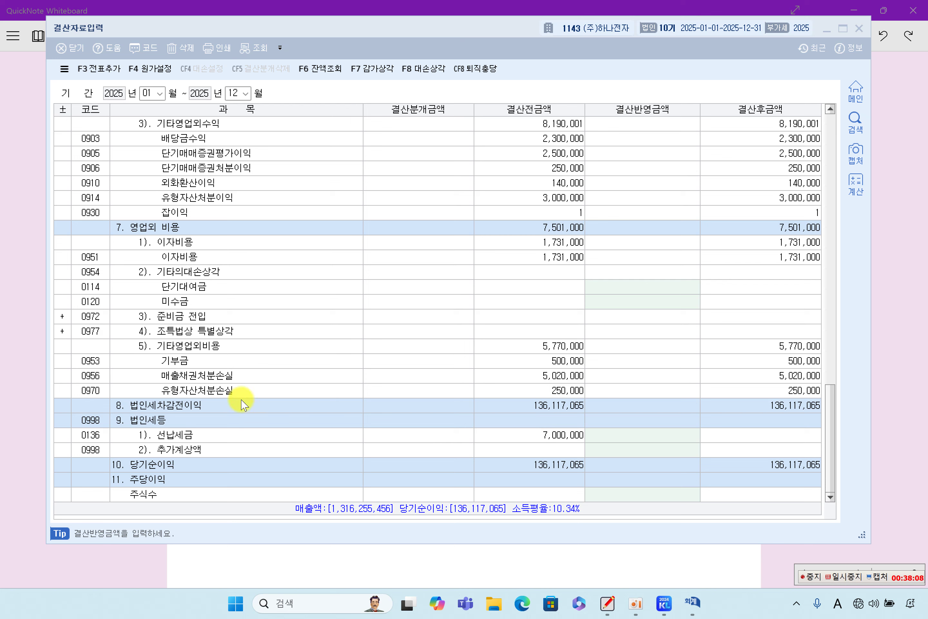
left_click(225, 424)
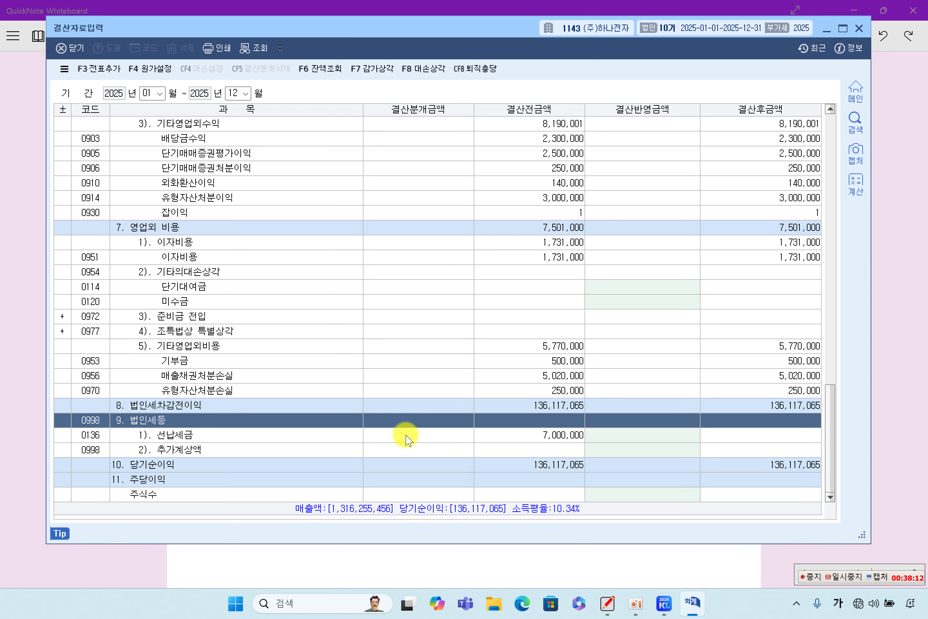
left_click(284, 436)
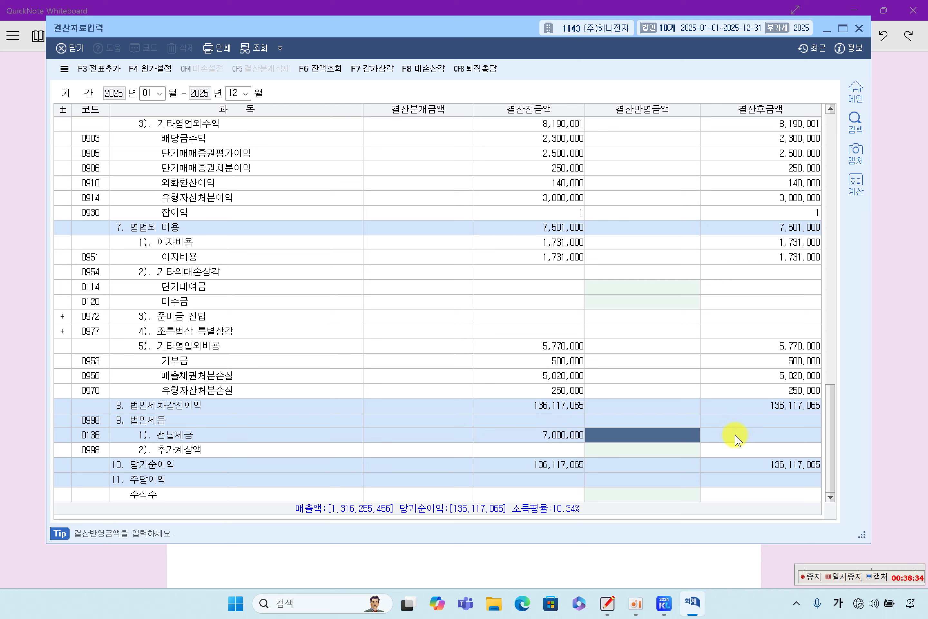
type("7,000,000")
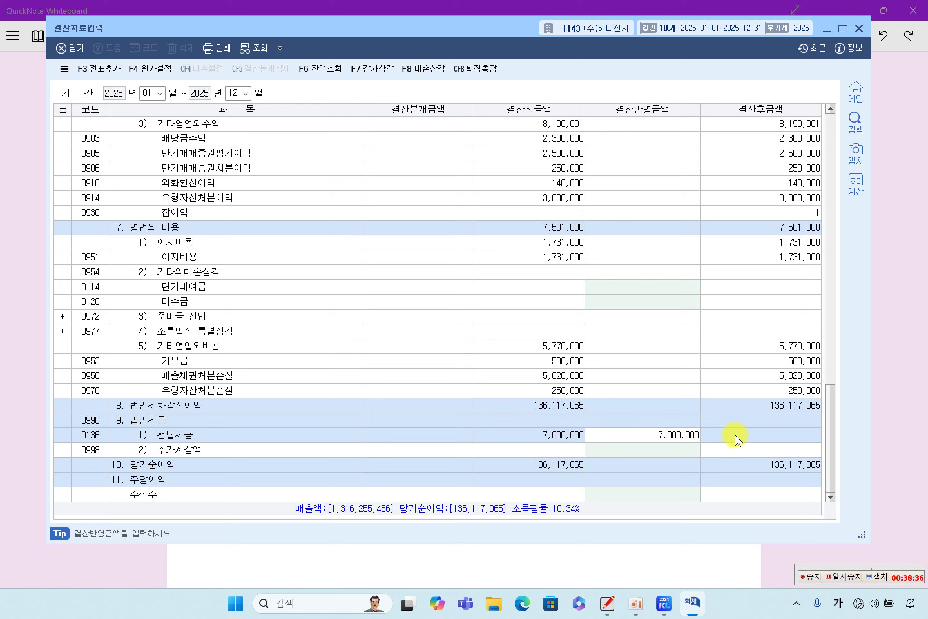
key("Return")
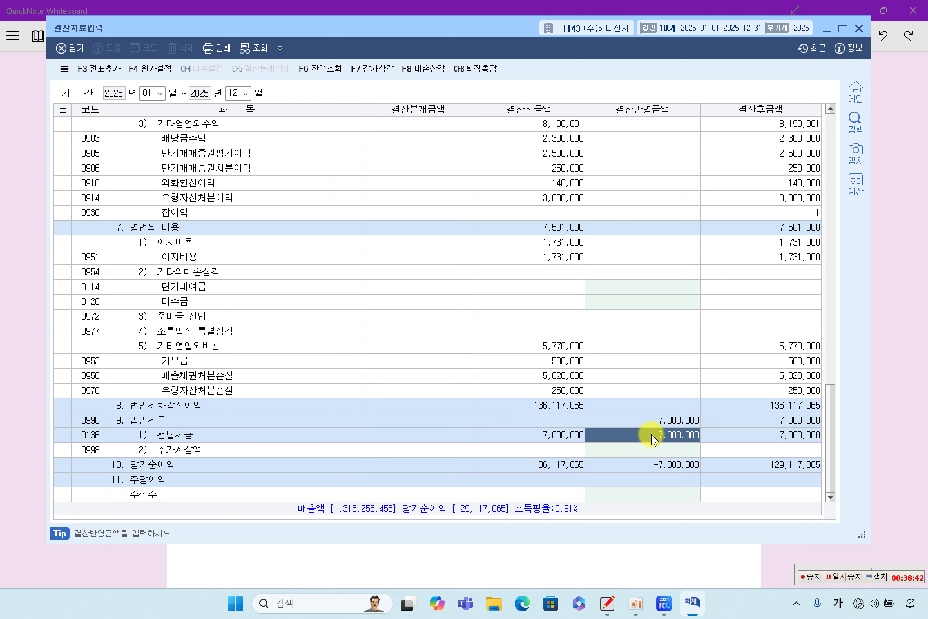
Step: Enter 8,000,000 as the 결산반영금액 of 추가계상액 under 법인세등 and check the 법인세등 total row
left_click(646, 449)
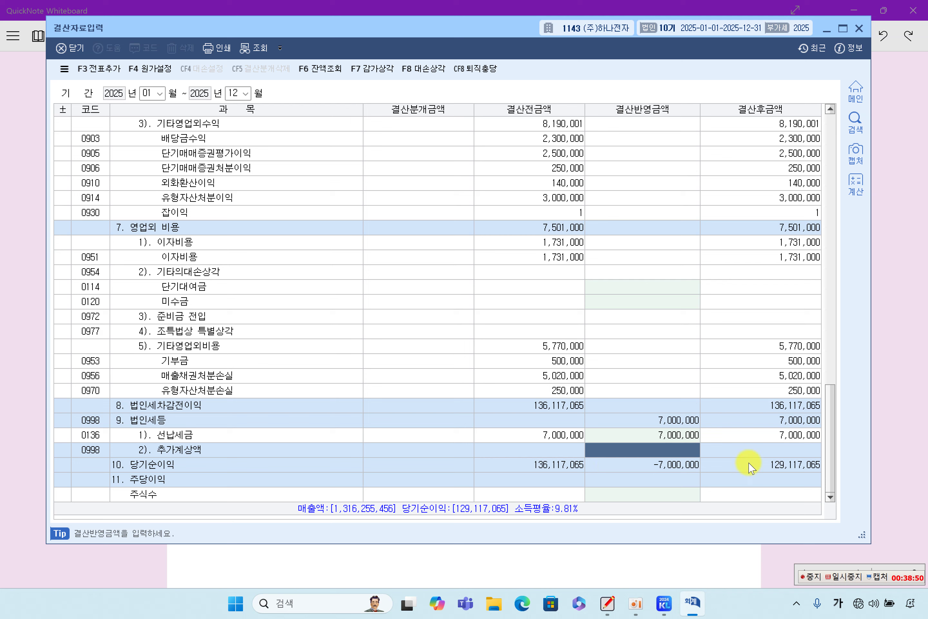
left_click(650, 435)
left_click(667, 451)
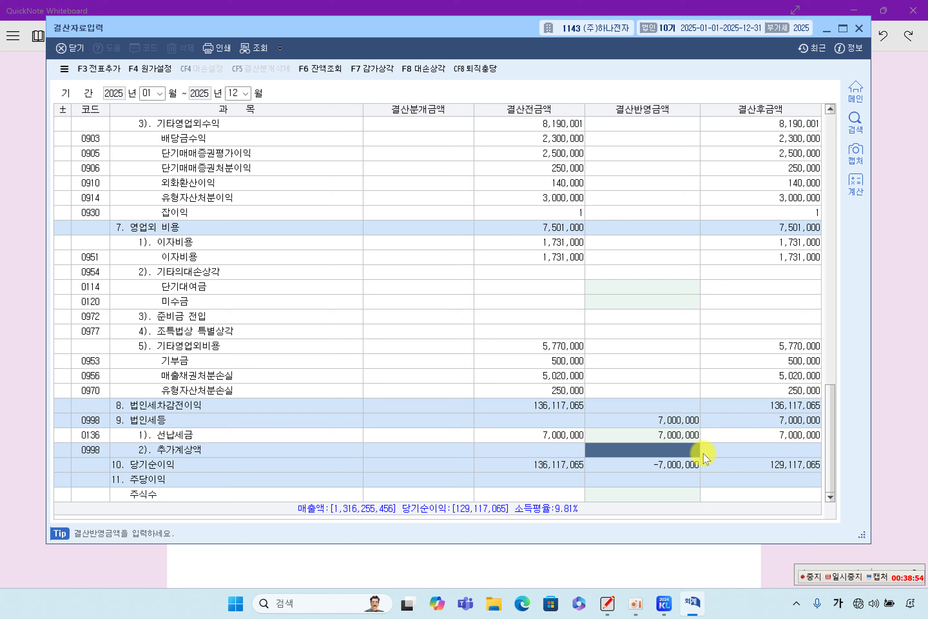
type("8,")
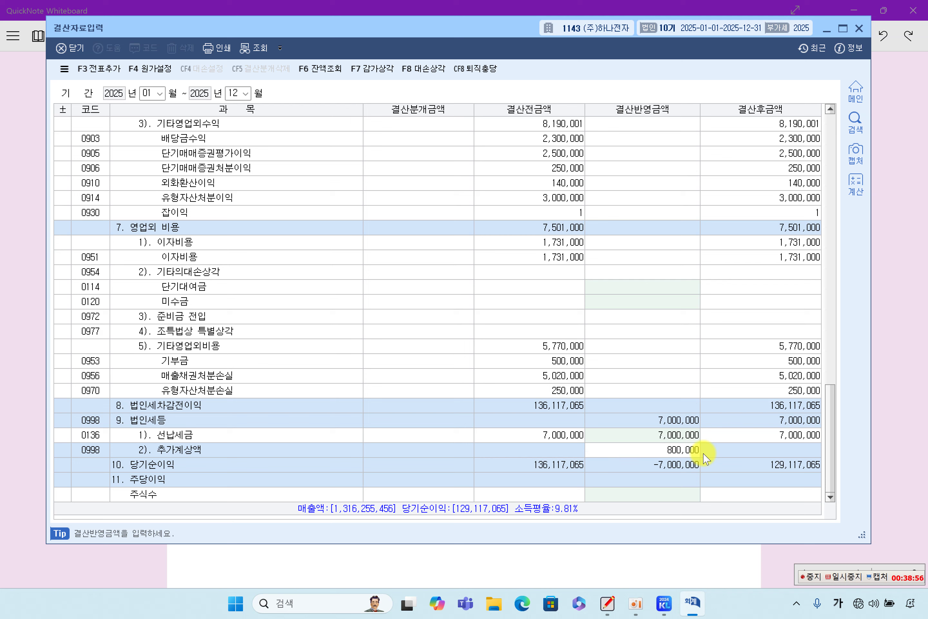
type("000,000")
key("Return")
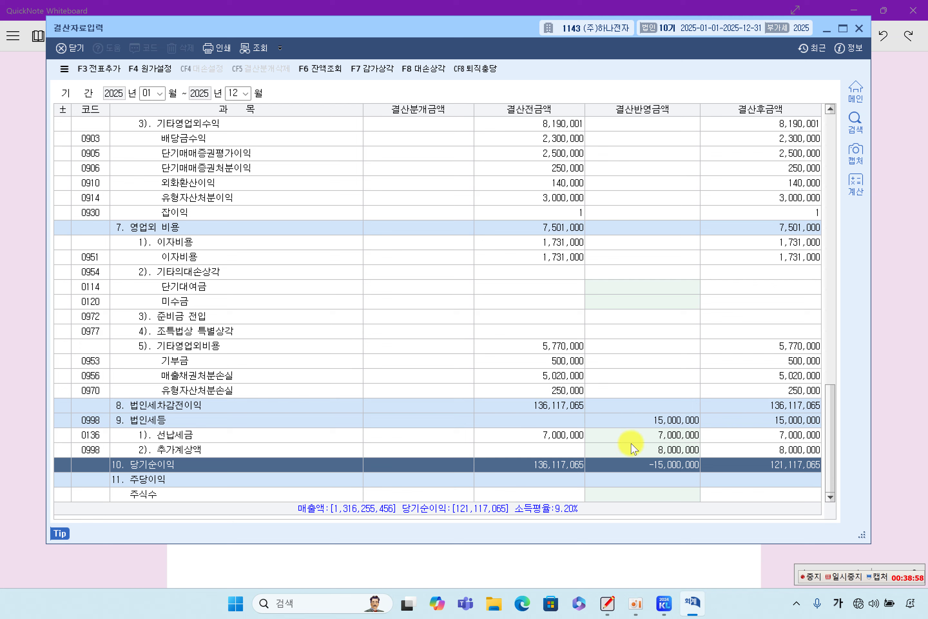
left_click(666, 455)
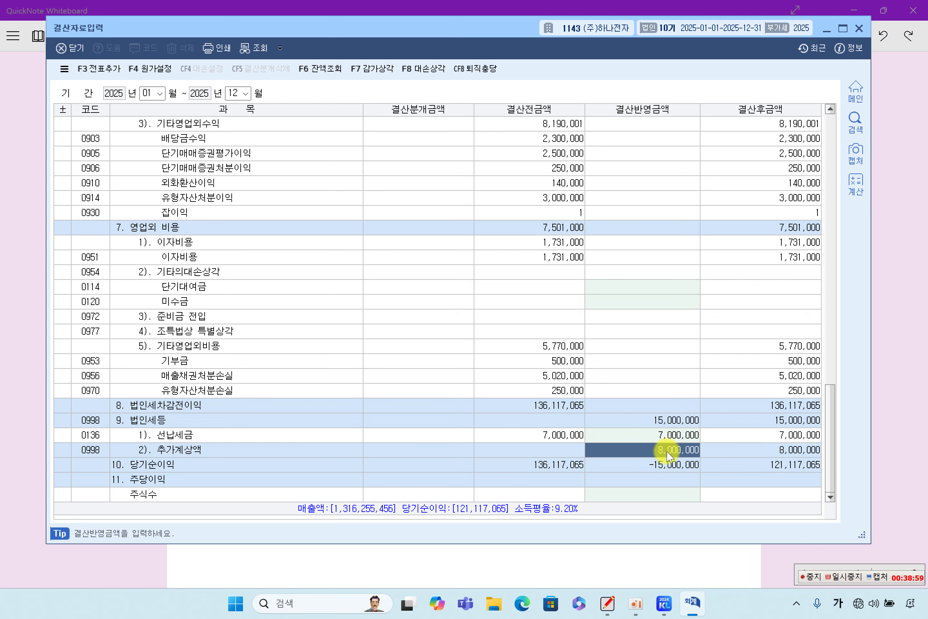
left_click(774, 423)
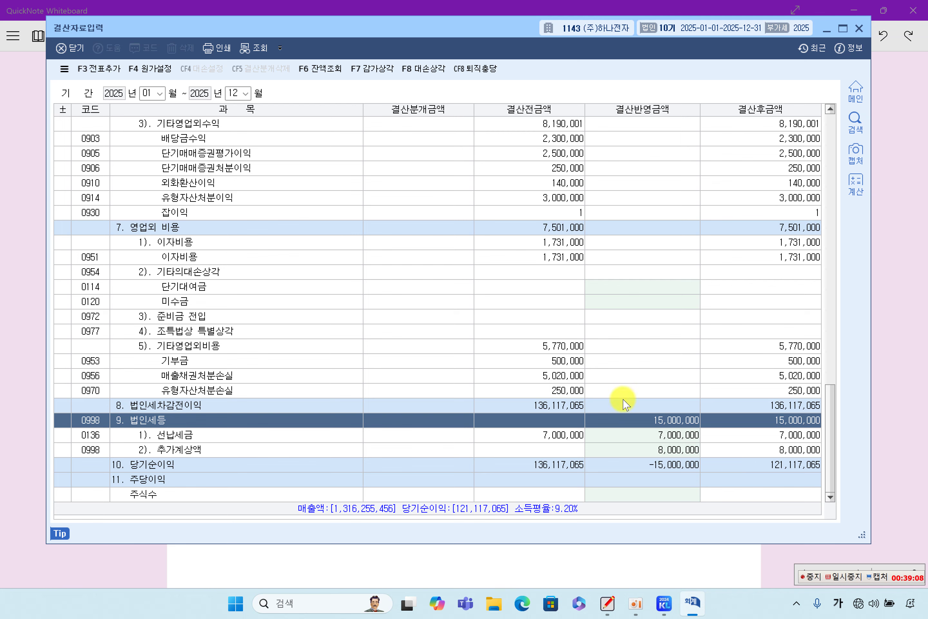
Step: Add the closing entries to the general vouchers with 전표추가, then close 결산자료입력
scroll(337, 269, "up", 3)
scroll(338, 270, "down", 3)
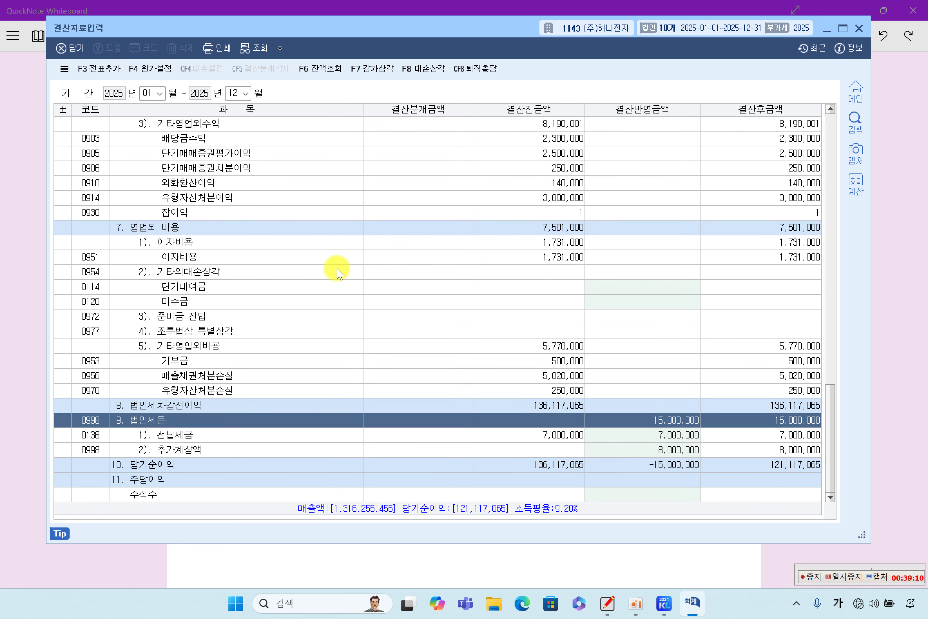
left_click(106, 70)
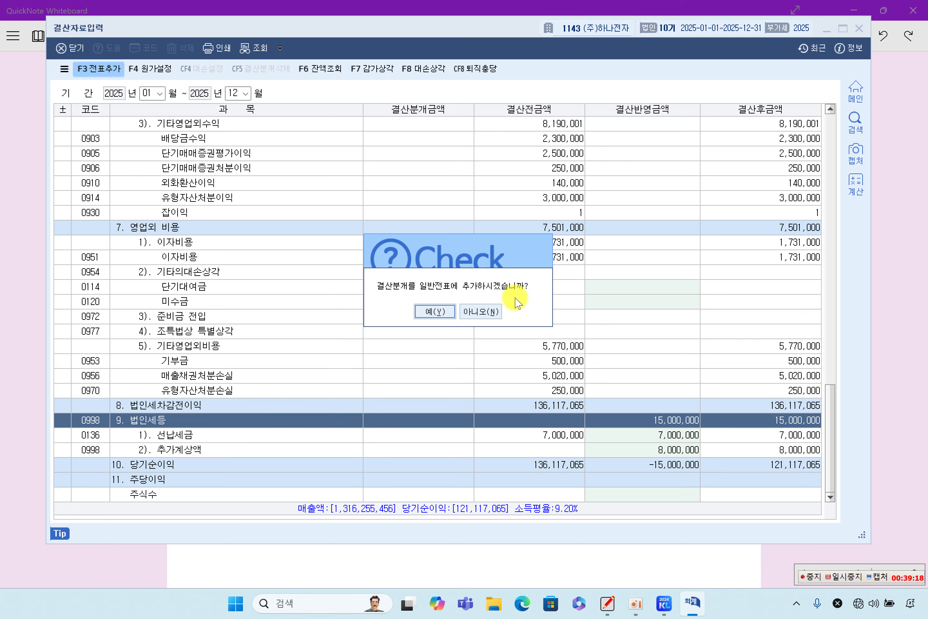
left_click(437, 313)
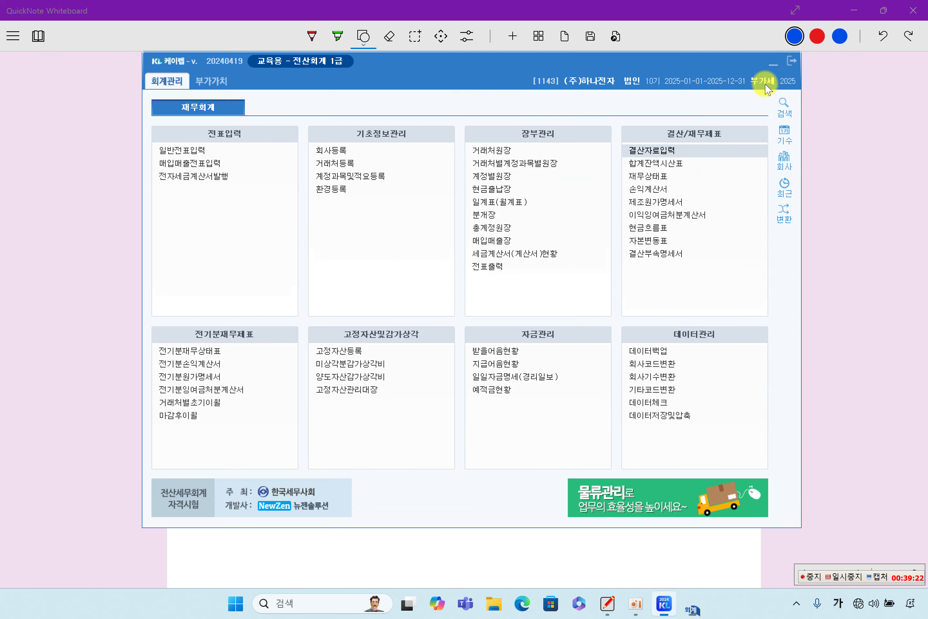
left_click(858, 29)
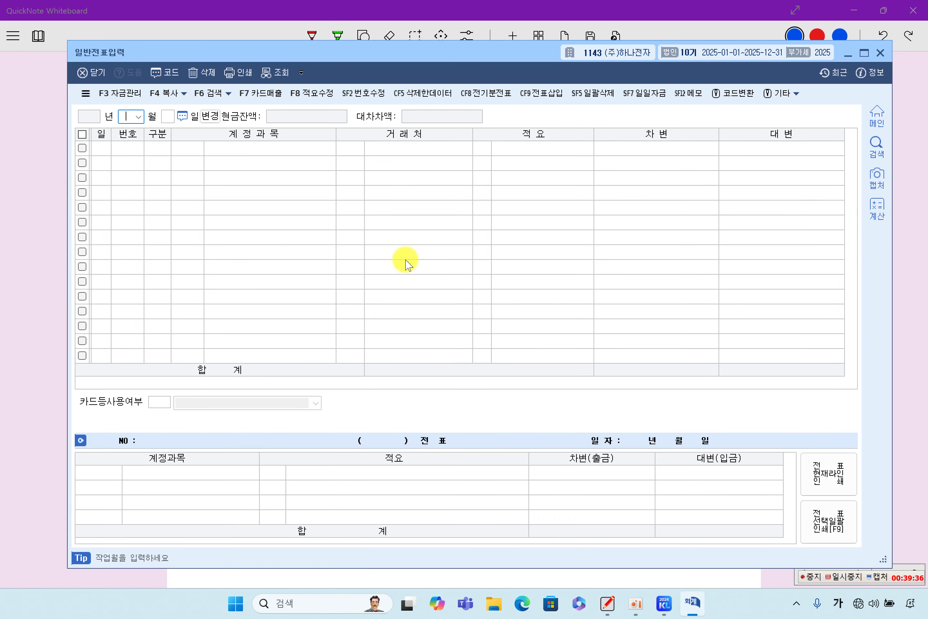
Step: Show the vouchers dated 12월 31일 in 일반전표입력
type("2")
key("Return")
type("31")
key("Return")
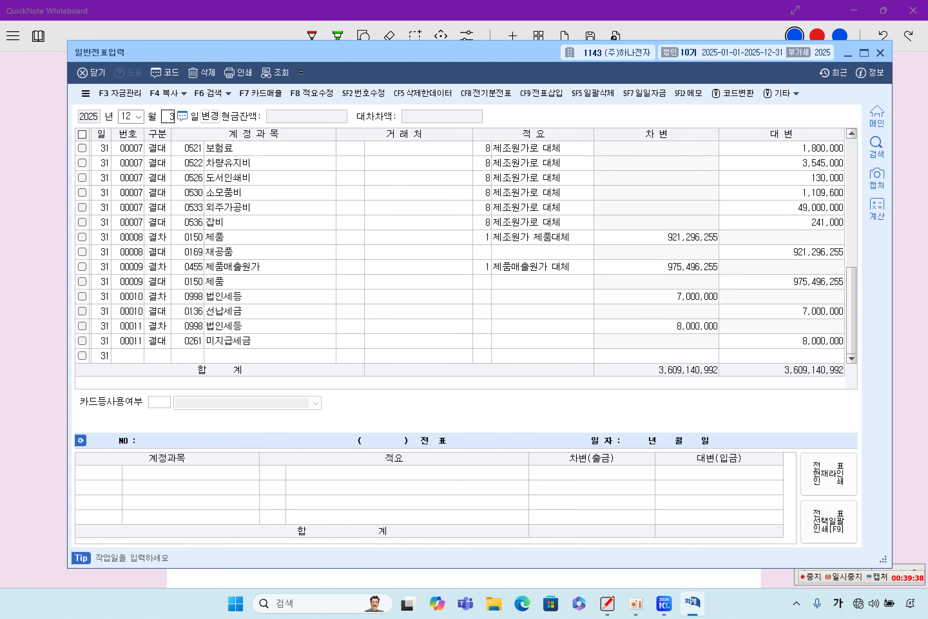
Step: Examine the 법인세등 entries in vouchers 00010 and 00011 and compare them with the 기말 journal entry noted on the QuickNote Whiteboard exam page
left_click(405, 311)
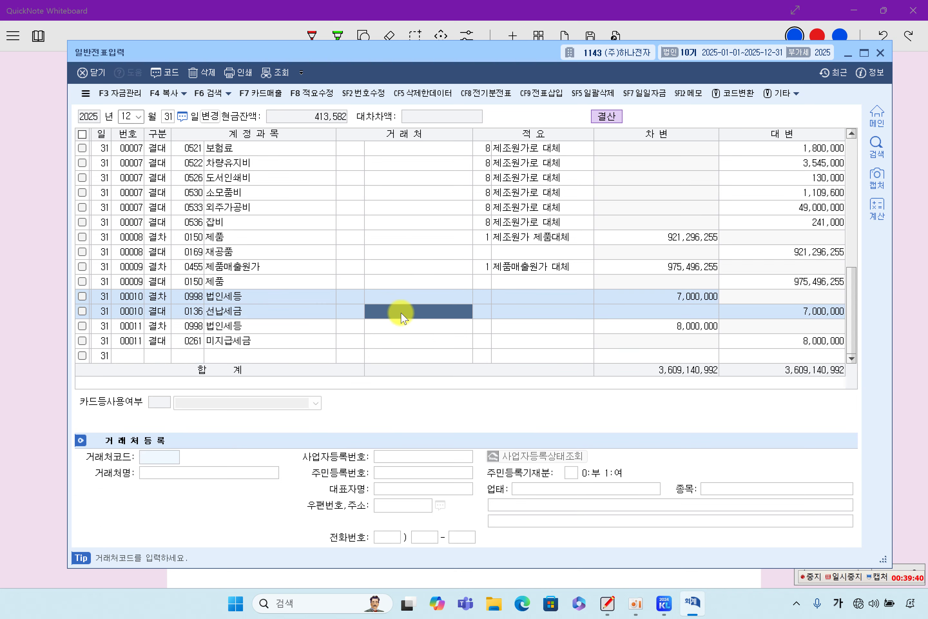
left_click(772, 310)
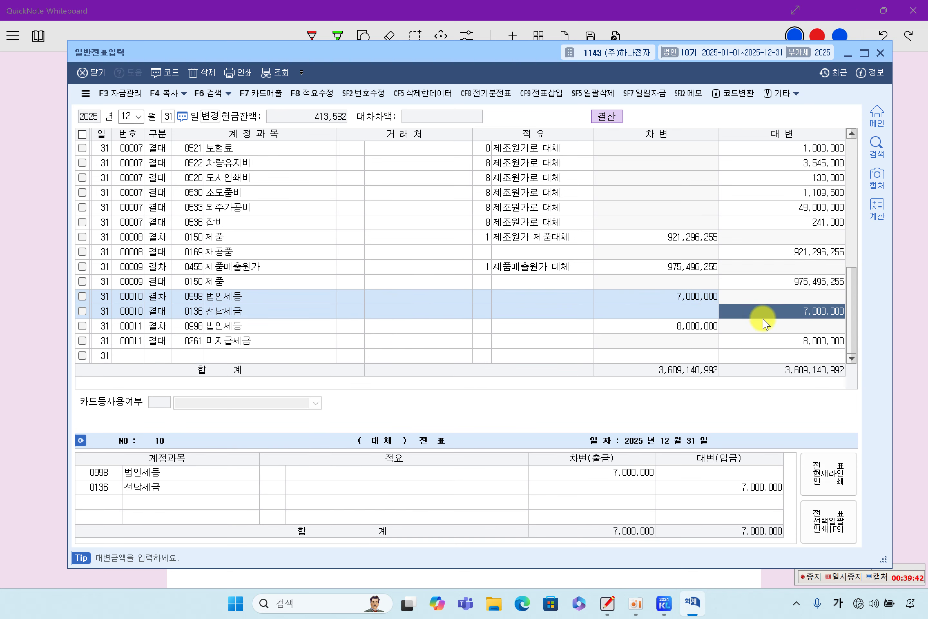
left_click(694, 298)
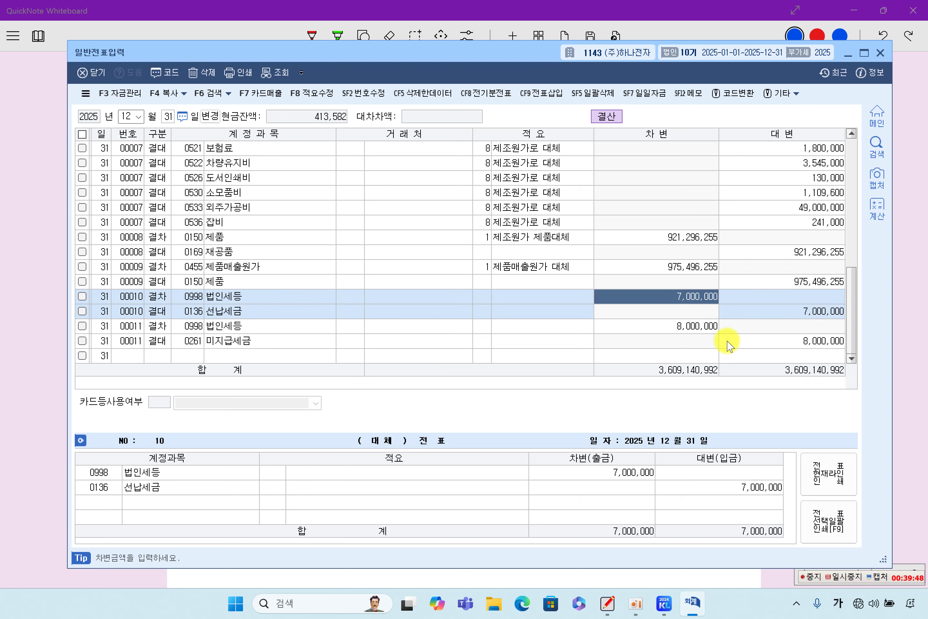
left_click(706, 331)
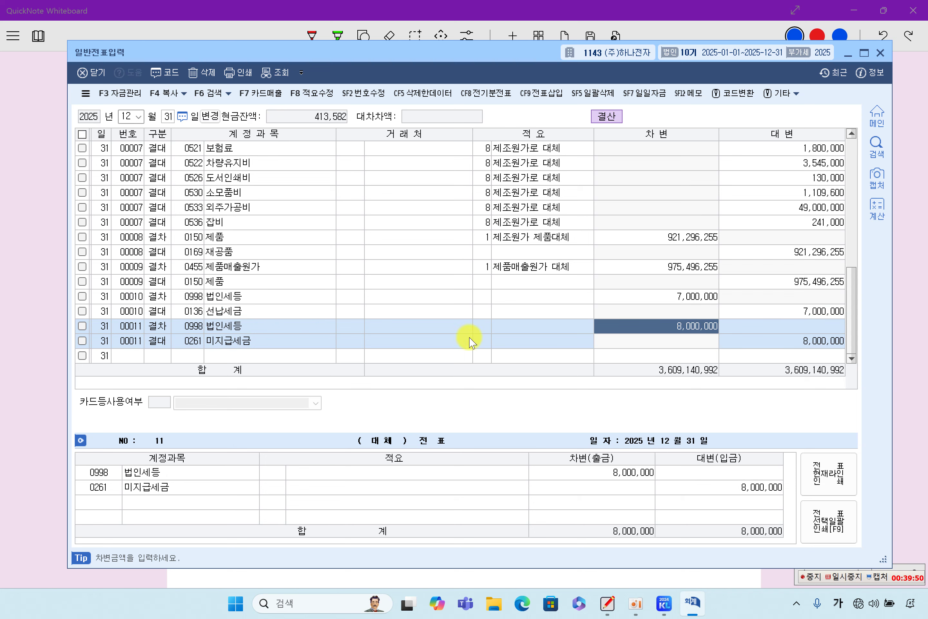
left_click(193, 328)
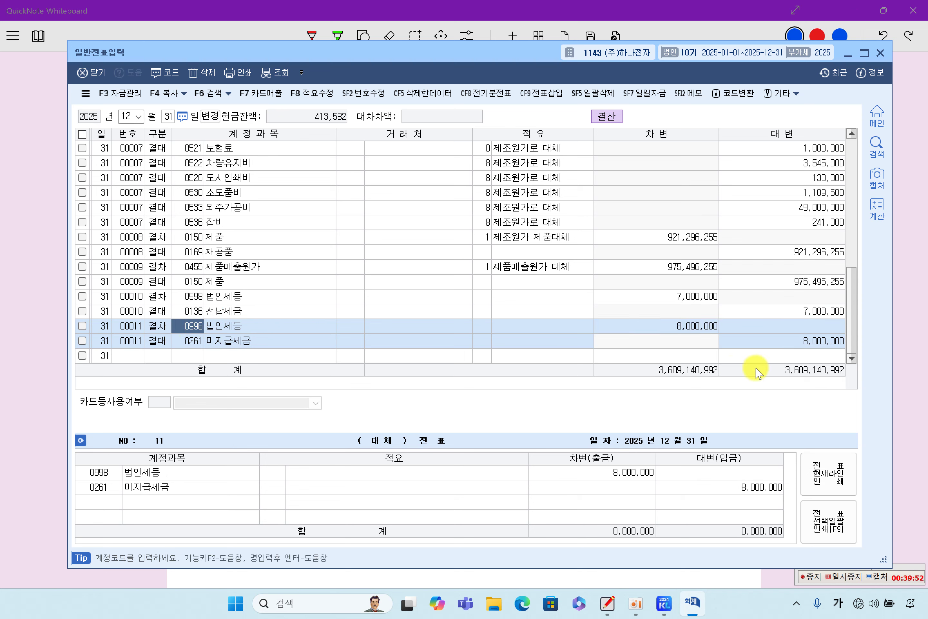
left_click(775, 349)
left_click(923, 356)
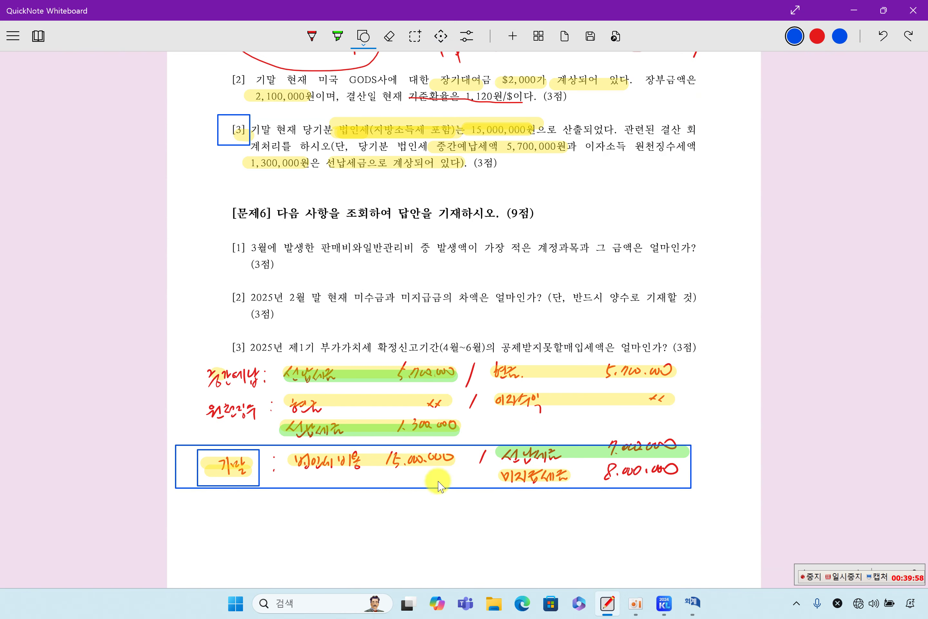
left_click(693, 604)
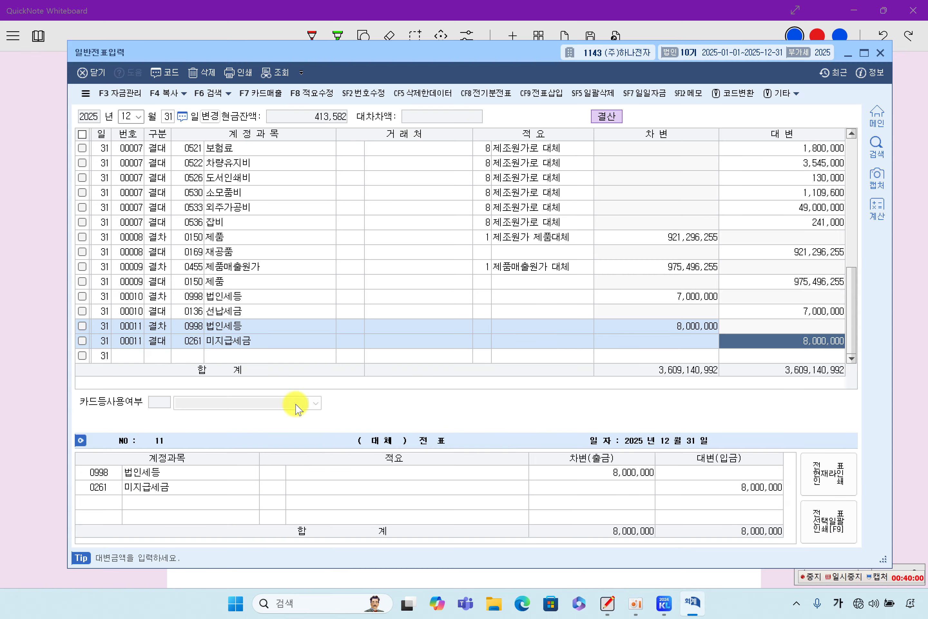
left_click(238, 325)
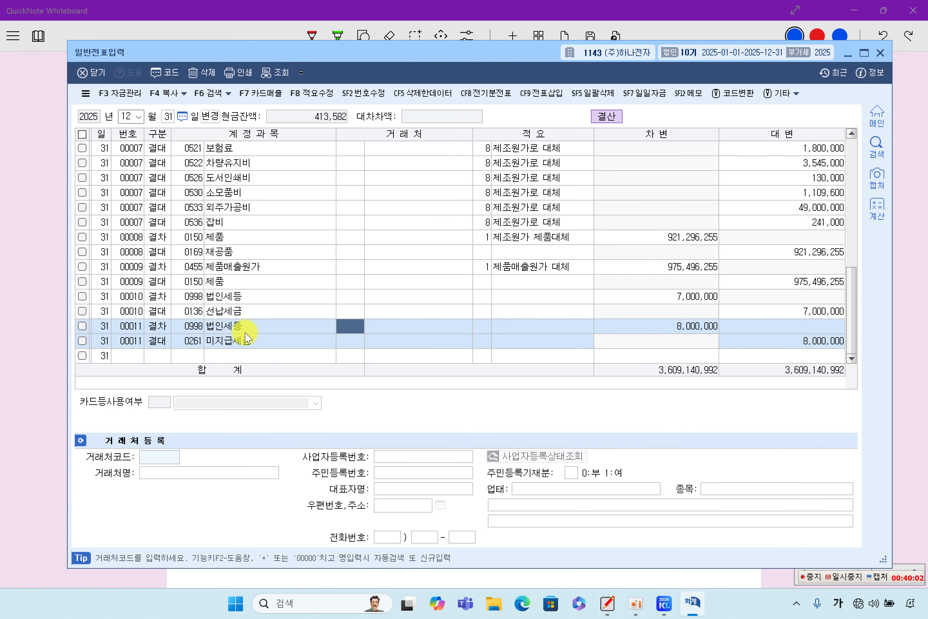
left_click(251, 311)
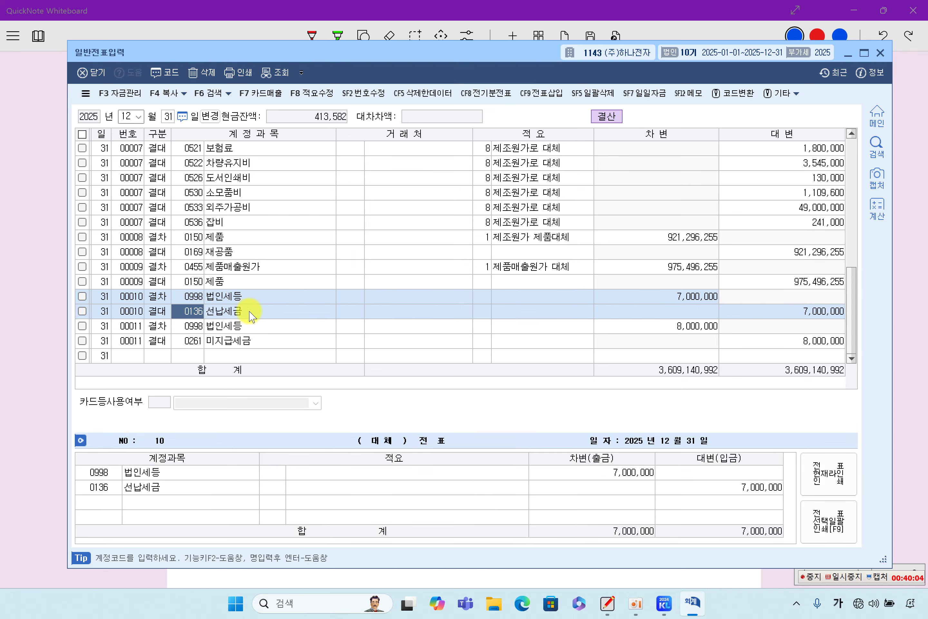
Step: Review the automatically generated cost transfer entries in vouchers 00003 to 00009, from 상품매출원가 to 제품매출원가
left_click(240, 269)
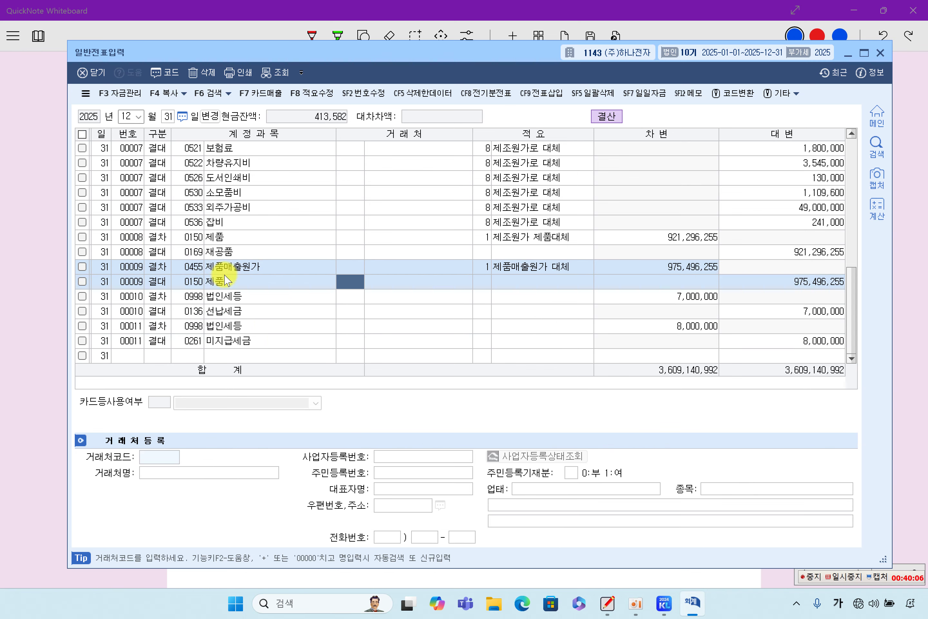
scroll(252, 282, "up", 2)
scroll(252, 283, "up", 5)
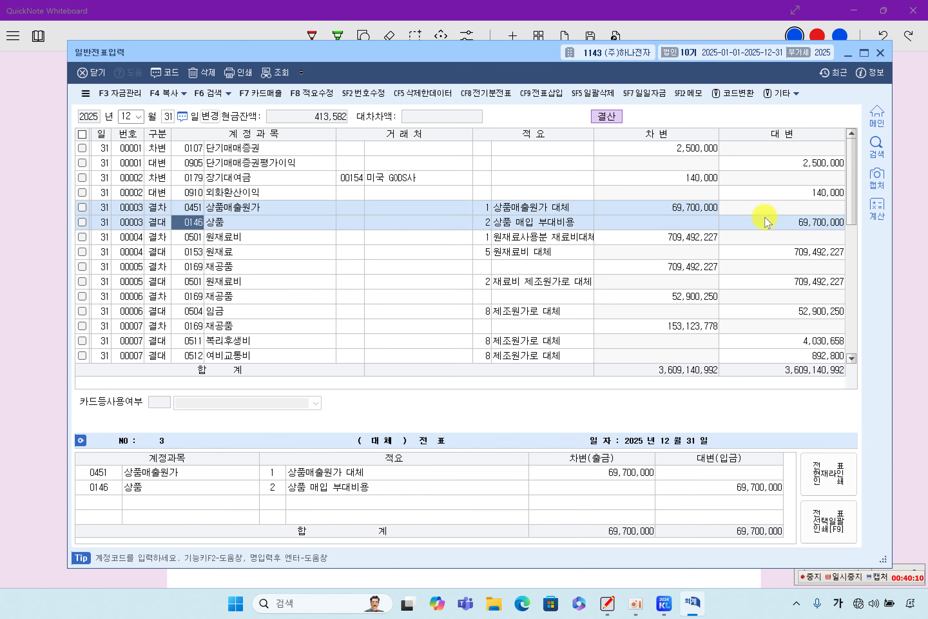
left_click(674, 266)
left_click(675, 237)
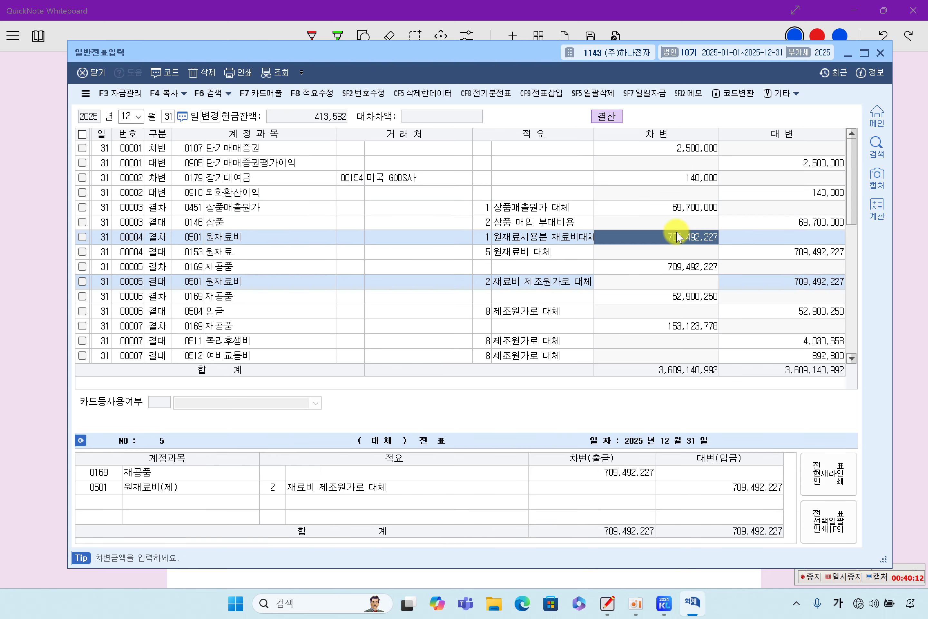
left_click(676, 282)
left_click(652, 323)
scroll(647, 322, "down", 3)
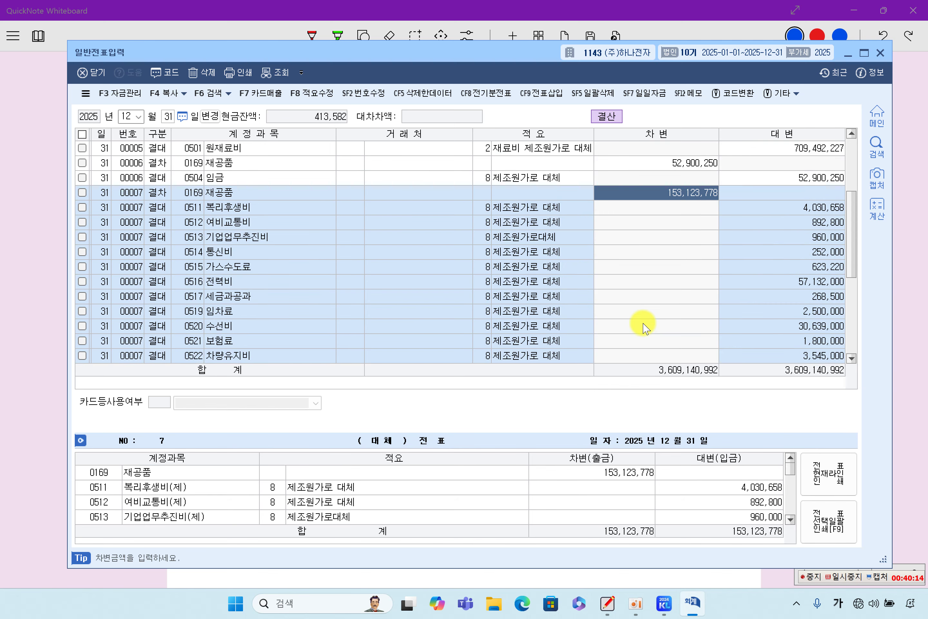
scroll(651, 279, "down", 2)
scroll(651, 282, "down", 2)
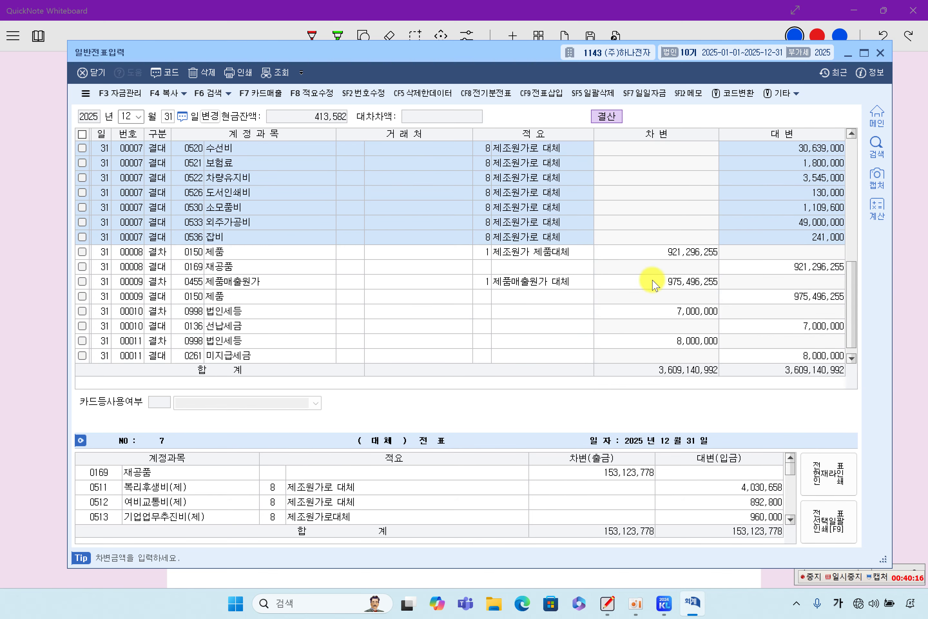
left_click(650, 281)
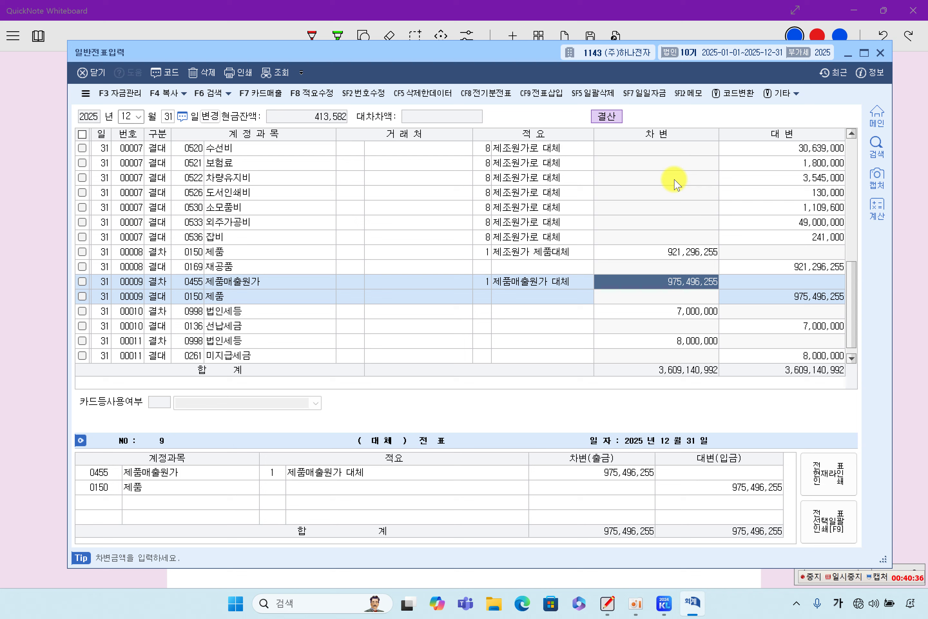
Step: Trace the 제품 and 제조원가 transfer entries back to the 원재료 and 재공품 rows of vouchers 00004 and 00005
left_click(218, 253)
left_click(238, 226)
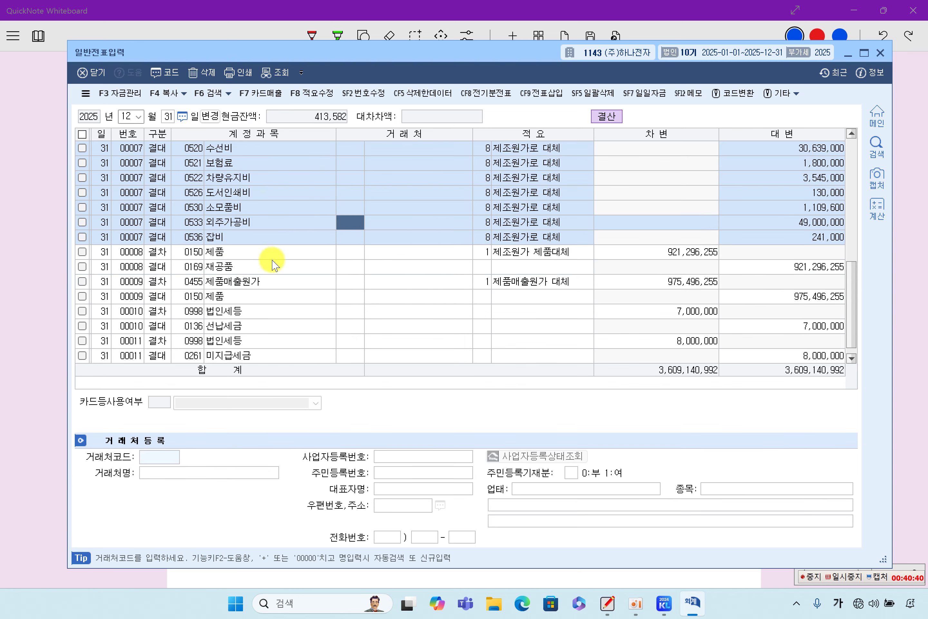
scroll(276, 264, "up", 4)
scroll(296, 251, "up", 1)
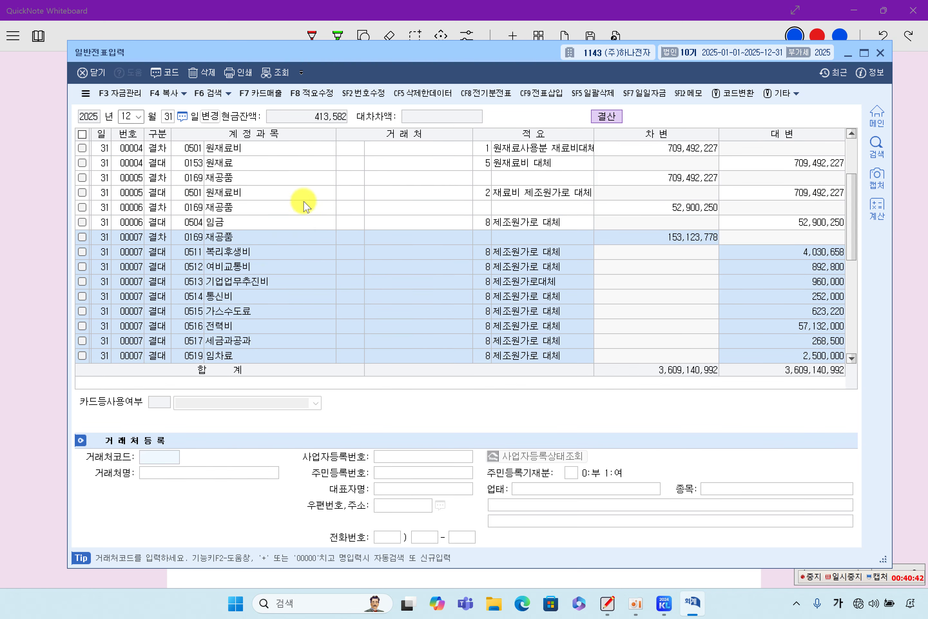
left_click(315, 164)
left_click(304, 179)
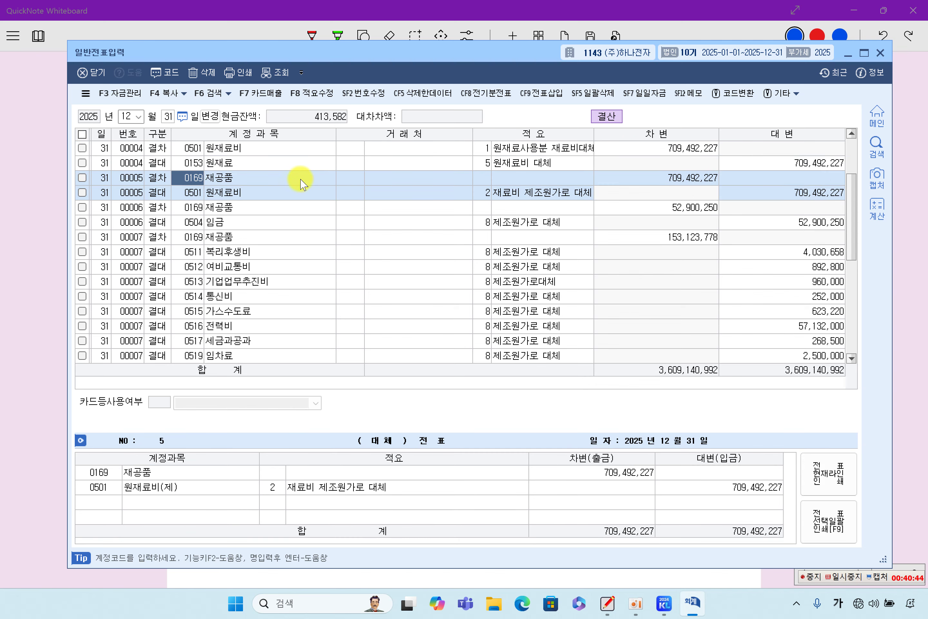
scroll(302, 184, "up", 1)
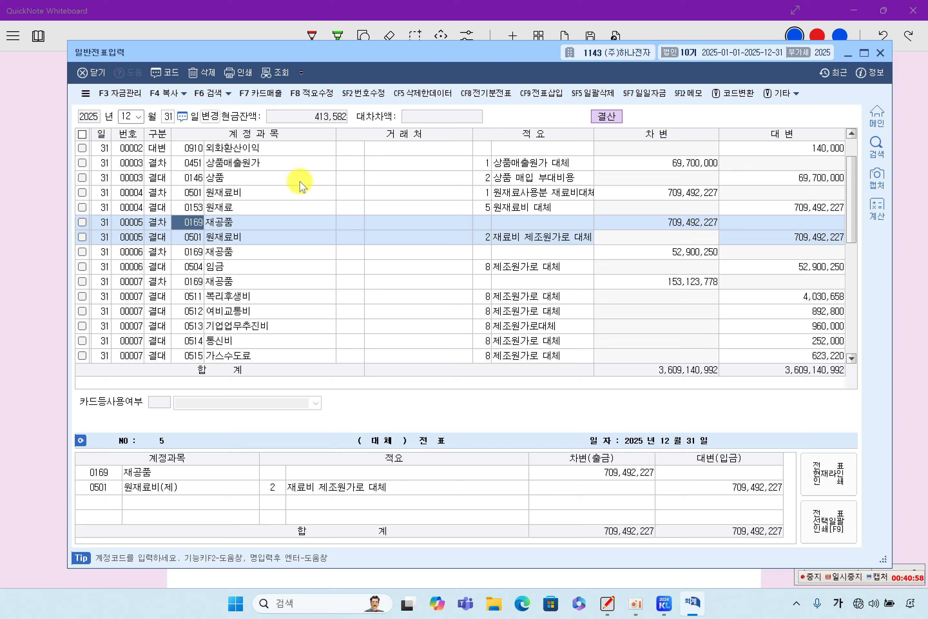
Step: Review the transfer entries in vouchers 00007 to 00009, from manufacturing costs through 재공품 and 제품 to 제품매출원가
left_click(307, 288)
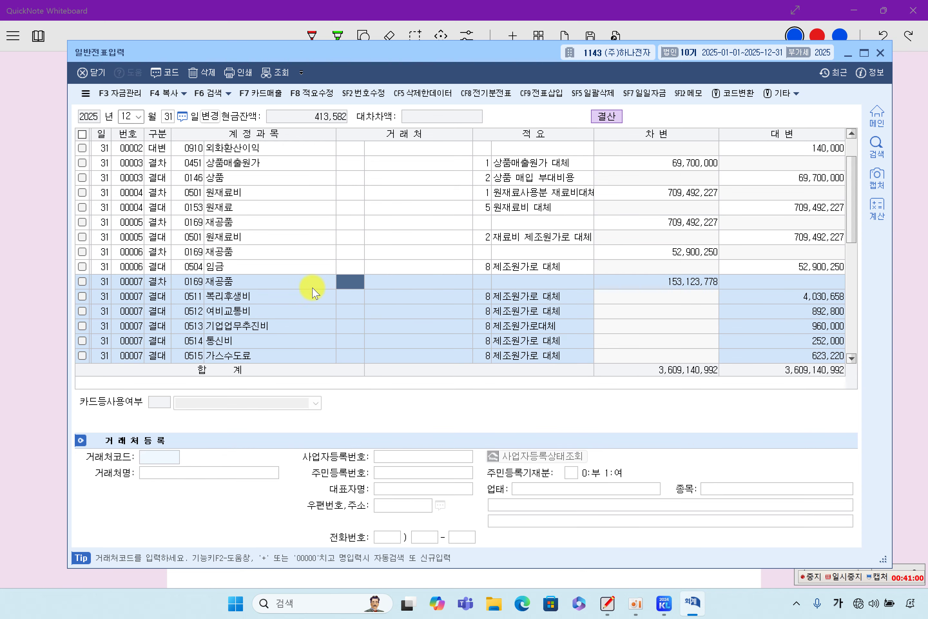
scroll(311, 290, "down", 6)
left_click(309, 265)
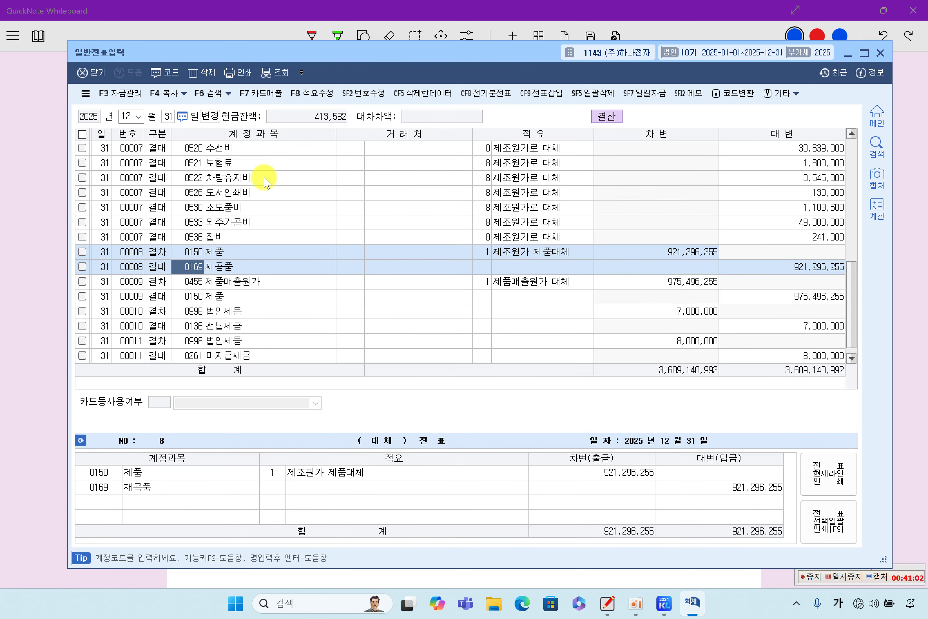
left_click(276, 297)
scroll(291, 311, "down", 1)
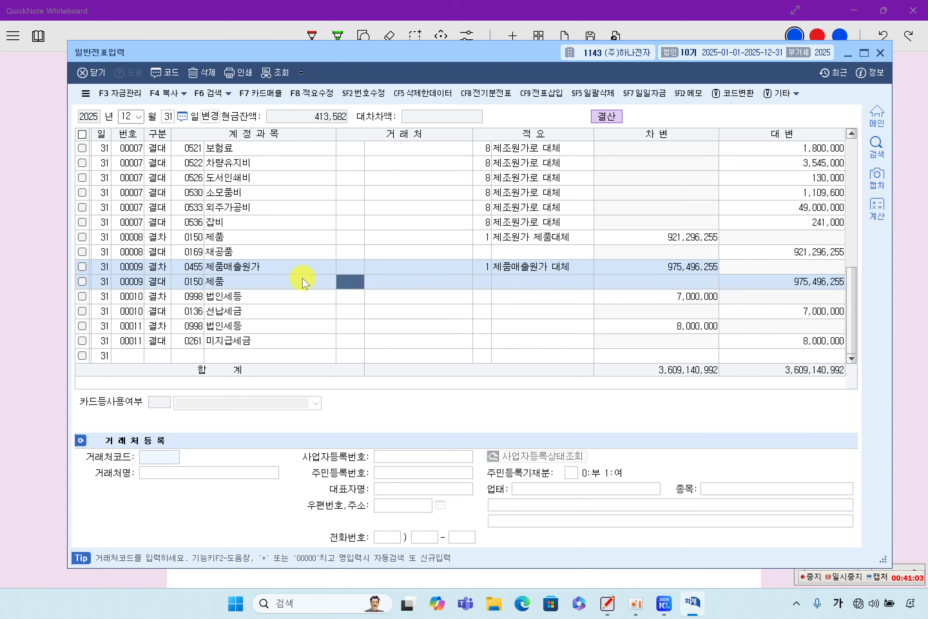
left_click(309, 236)
left_click(337, 206)
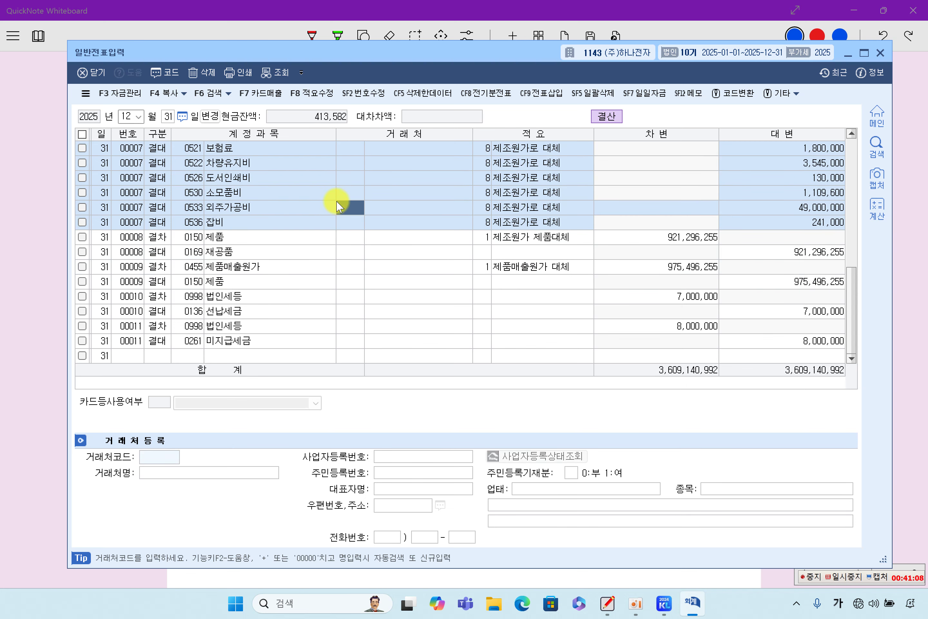
Step: Compare the 법인세등 entries in vouchers 00010 and 00011 with the cost transfer entries above them
left_click(693, 298)
left_click(749, 342)
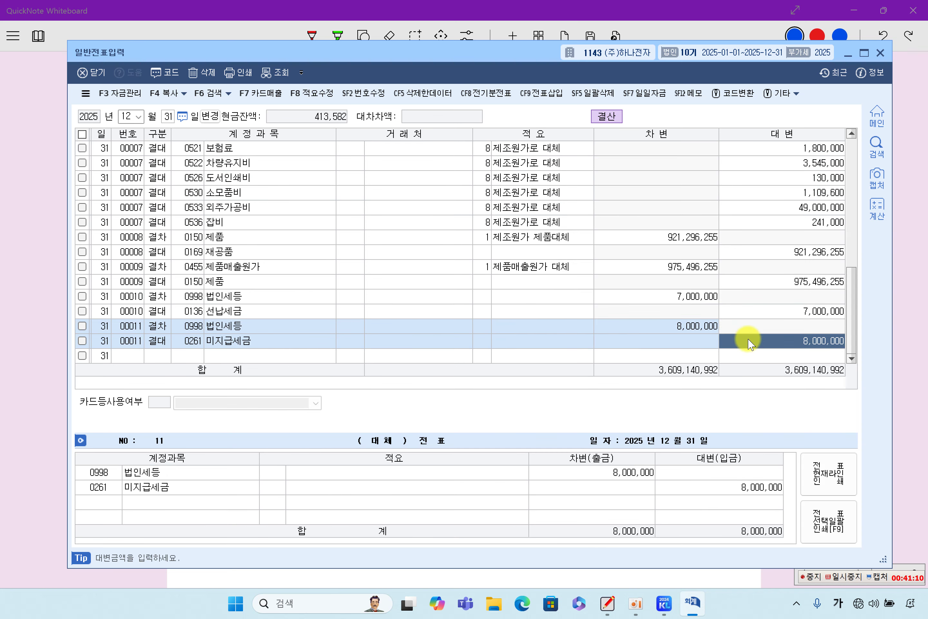
left_click(514, 223)
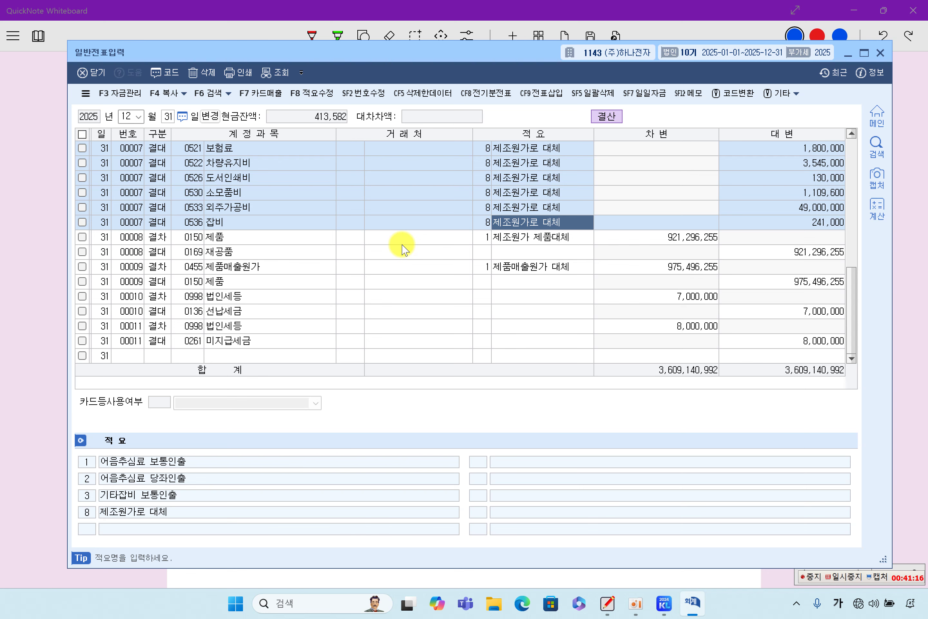
left_click(331, 296)
left_click(316, 325)
left_click(292, 295)
left_click(270, 311)
left_click(248, 326)
left_click(230, 303)
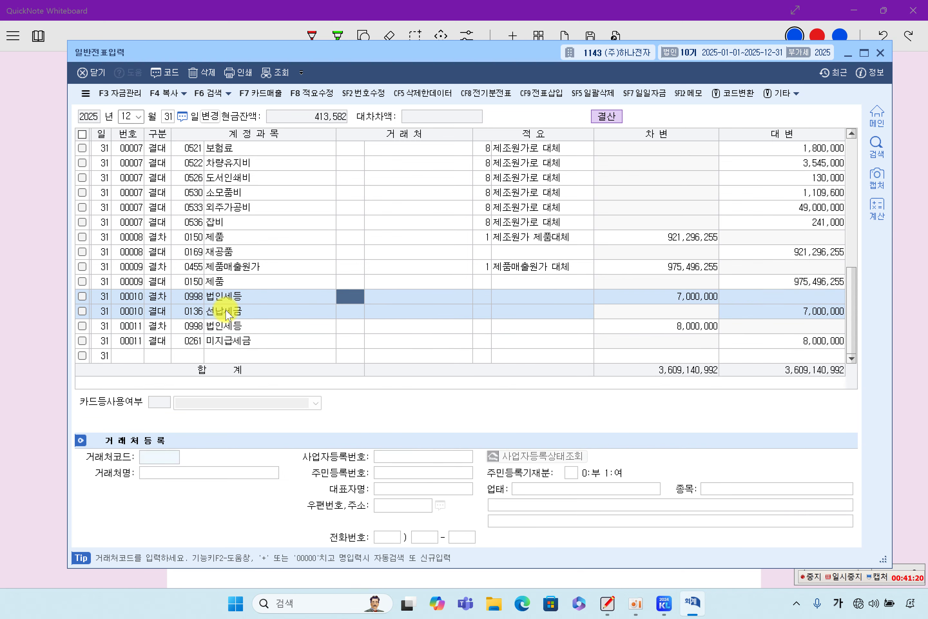
left_click(226, 326)
left_click(232, 266)
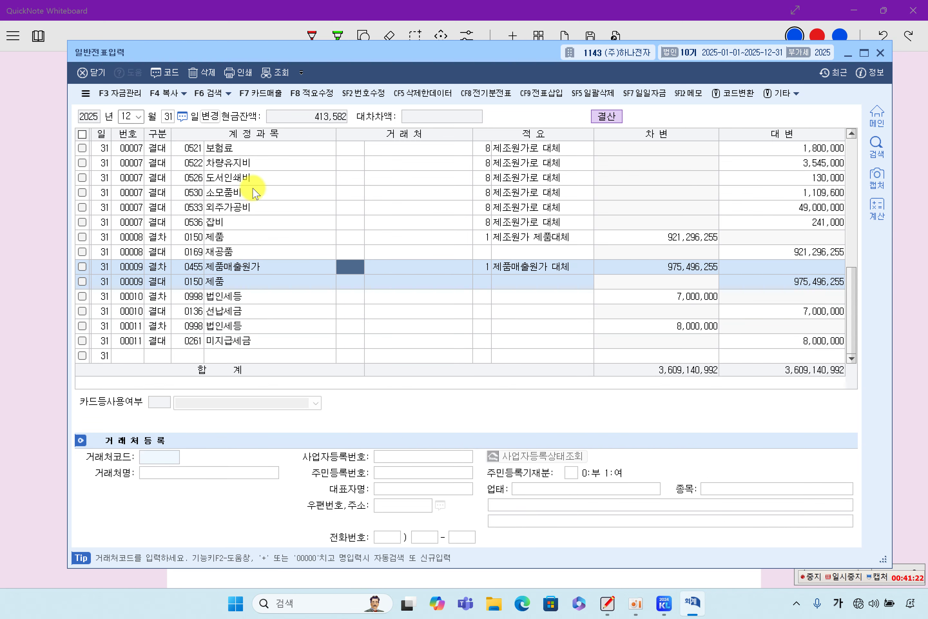
left_click(254, 191)
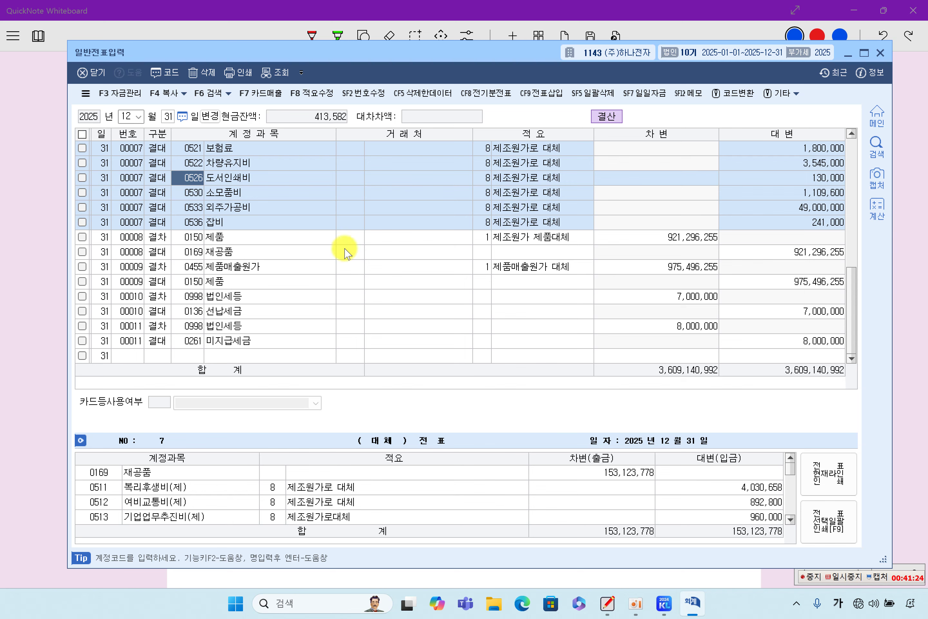
Step: Close 일반전표입력 and bring up the 문제6 questions on the QuickNote Whiteboard exam page
left_click(881, 53)
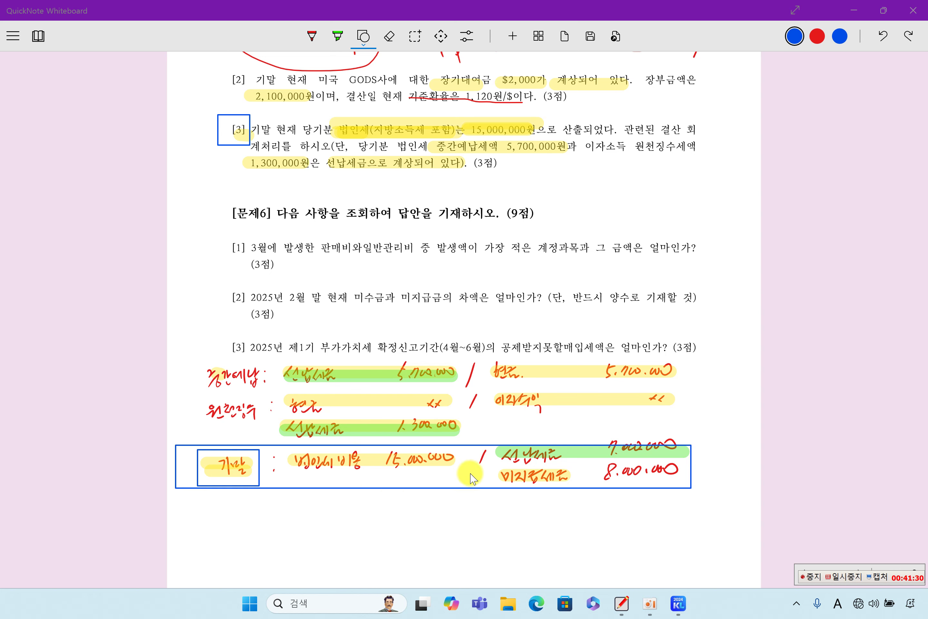
scroll(472, 481, "down", 2)
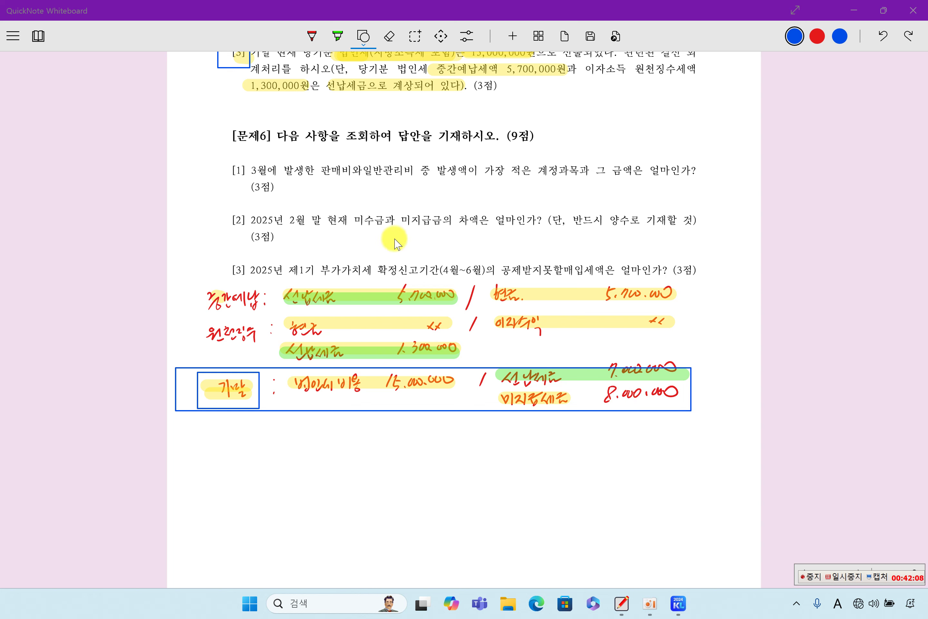
scroll(409, 279, "up", 2)
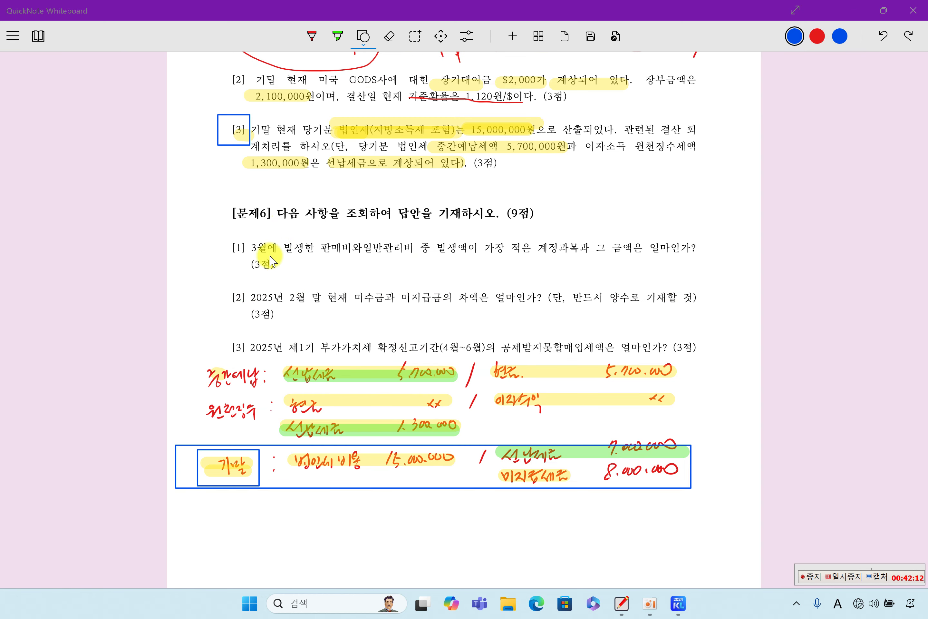
Step: Highlight in yellow the month, 판매비와일반관리비 and the smallest-account-and-amount wording in 문제6 [1]
left_click(337, 37)
left_click(794, 38)
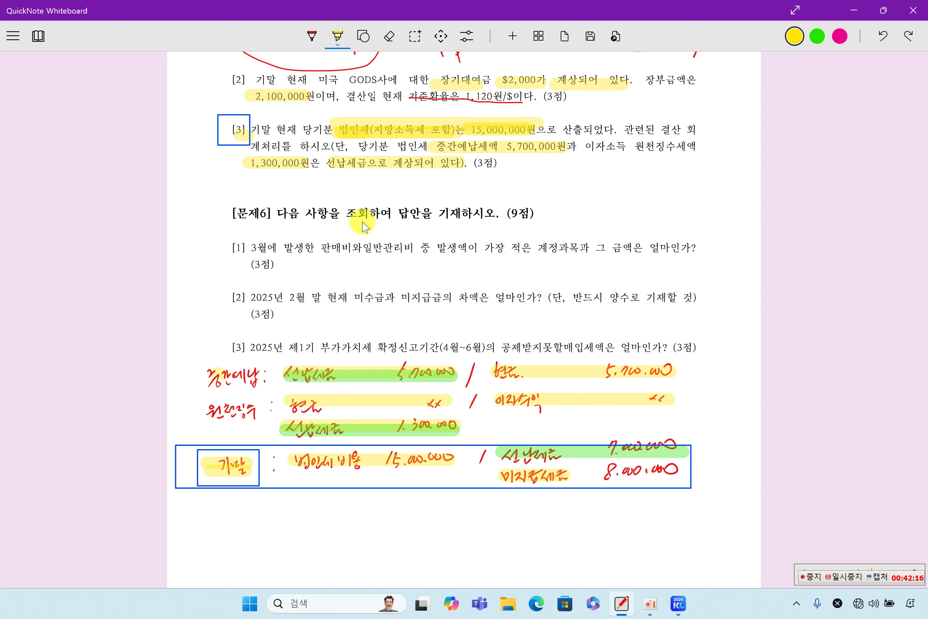
left_click_drag(360, 253, 396, 252)
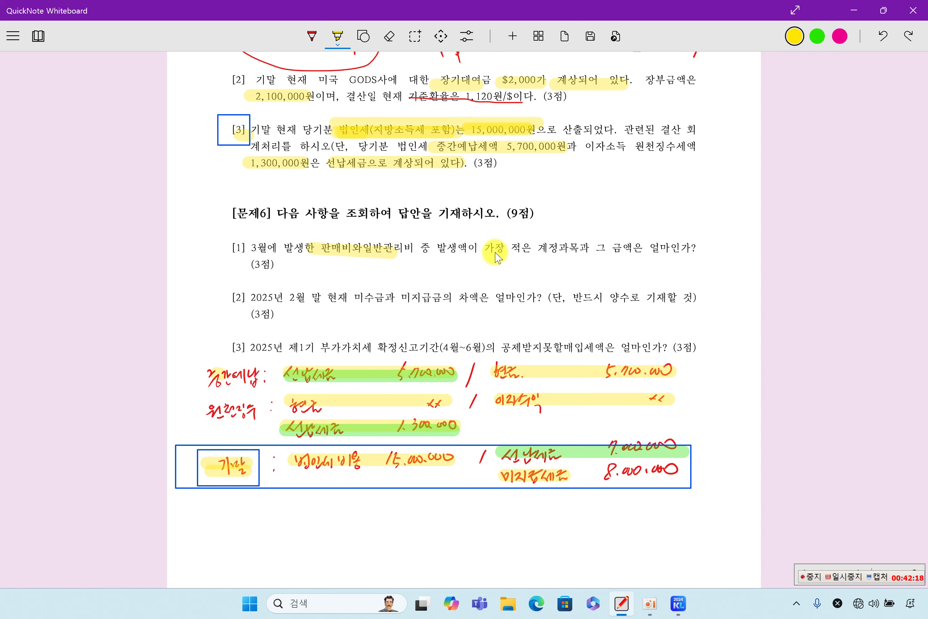
left_click_drag(323, 248, 604, 256)
left_click_drag(631, 259, 638, 259)
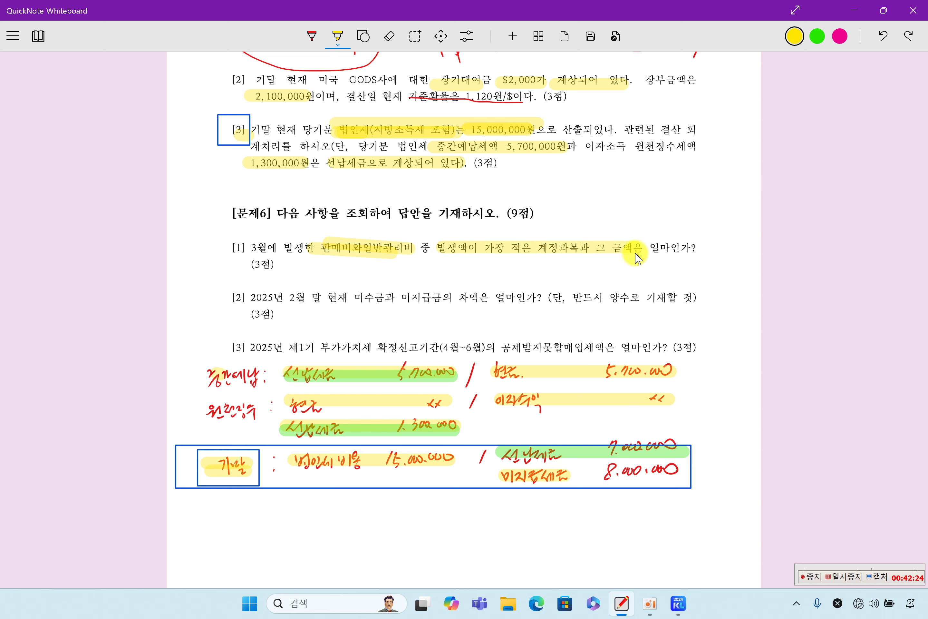
left_click_drag(252, 247, 297, 247)
Step: Switch to the KL 케이렙 accounting program and show the 월계표 for March to March 2025
left_click(678, 603)
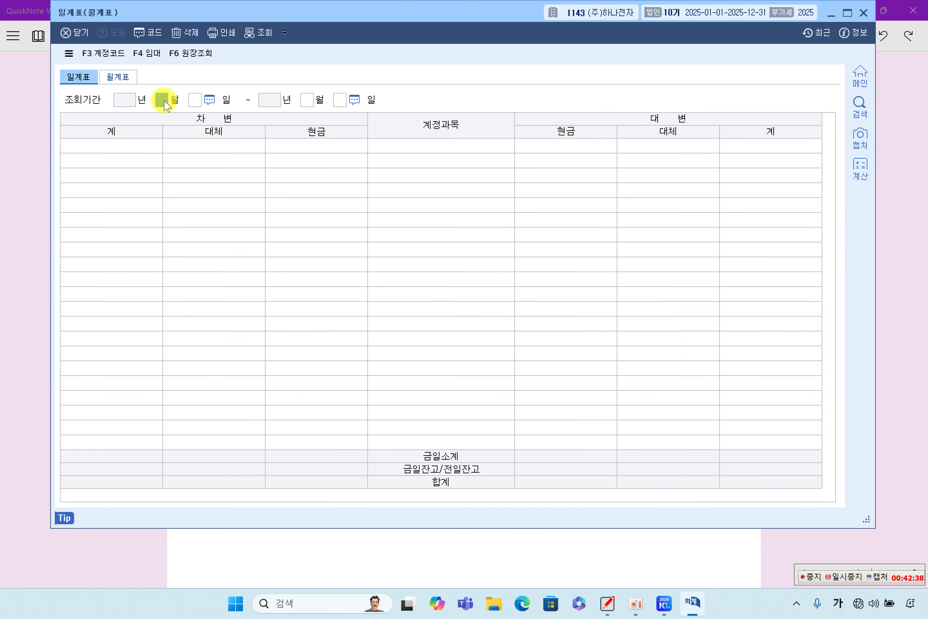
left_click(122, 78)
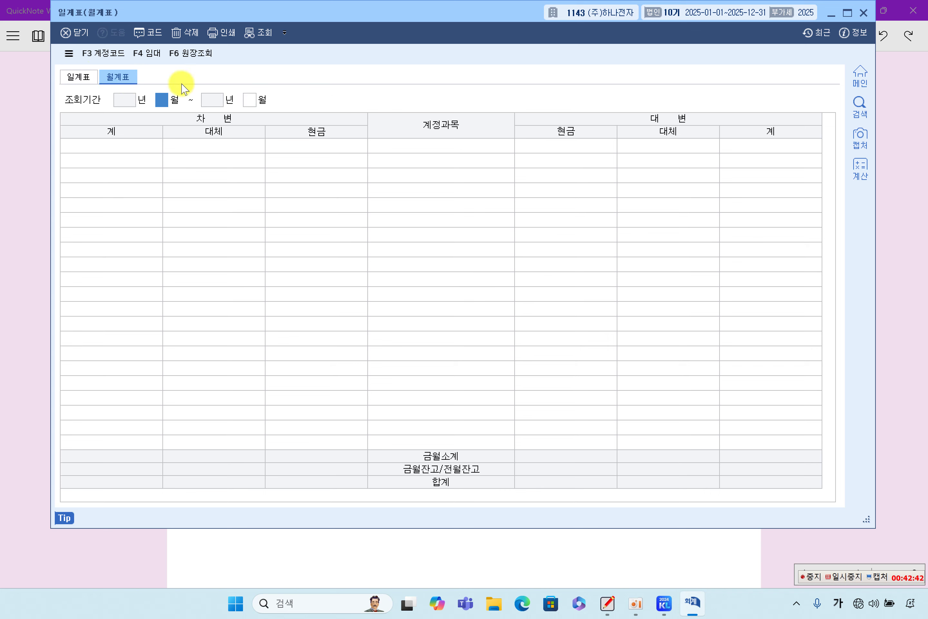
type("3")
key("Return")
type("3")
key("Return")
left_click(473, 324)
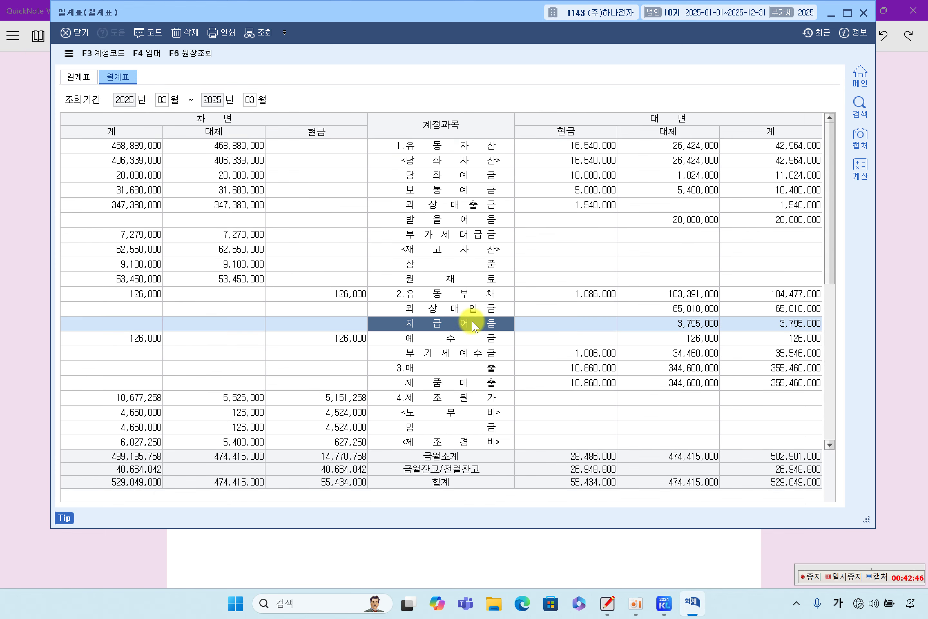
Step: Find the account with the smallest debit total under 판매비및일반관리비 in the 월계표
scroll(475, 339, "down", 3)
scroll(475, 338, "down", 3)
left_click(466, 294)
left_click(443, 314)
left_click(439, 338)
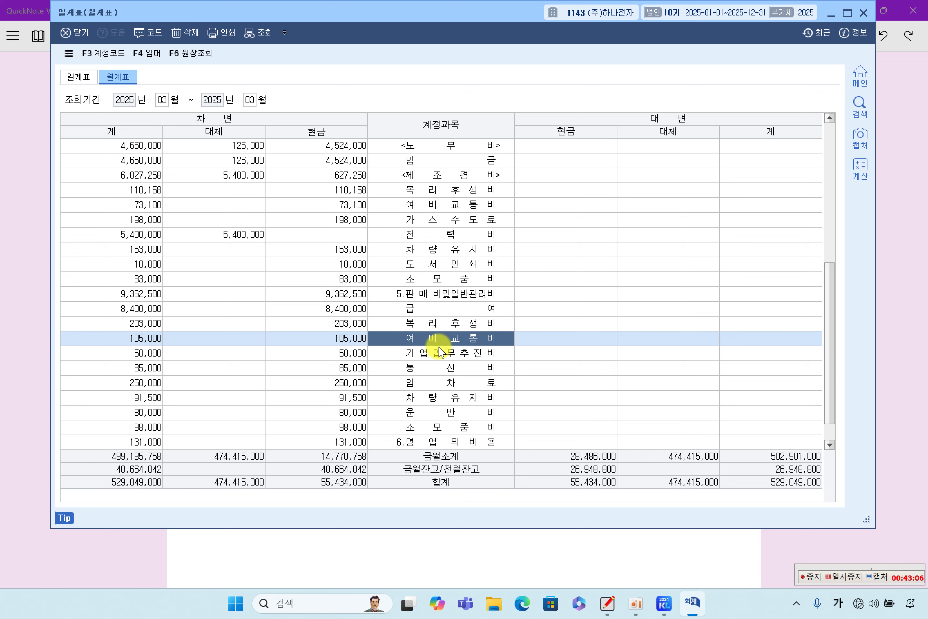
left_click(121, 355)
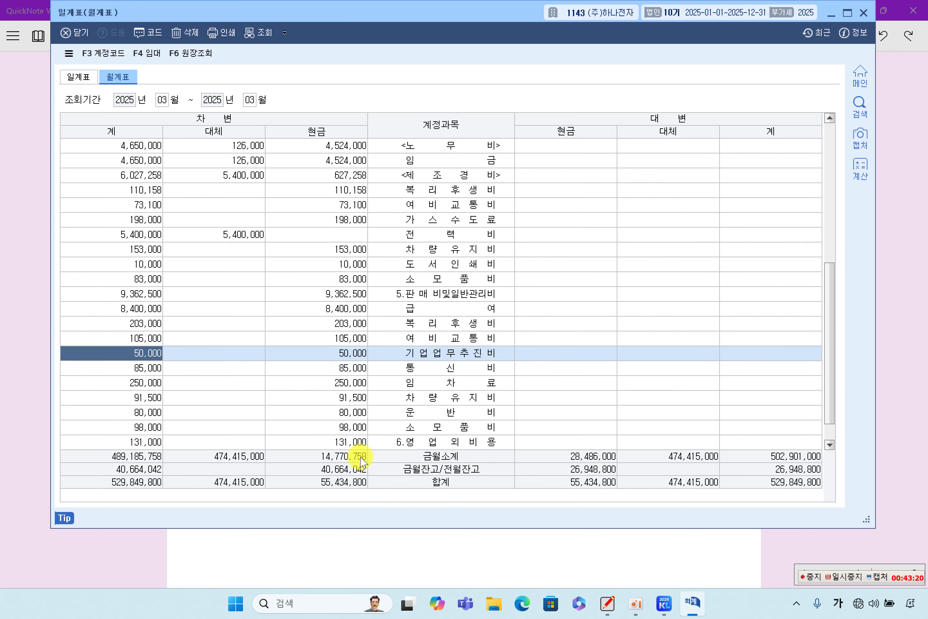
Step: Return to the QuickNote exam page and highlight 2025년 2월 말, the 미수금과 미지급금 difference and the positive-number condition in 문제6 [2]
left_click(322, 545)
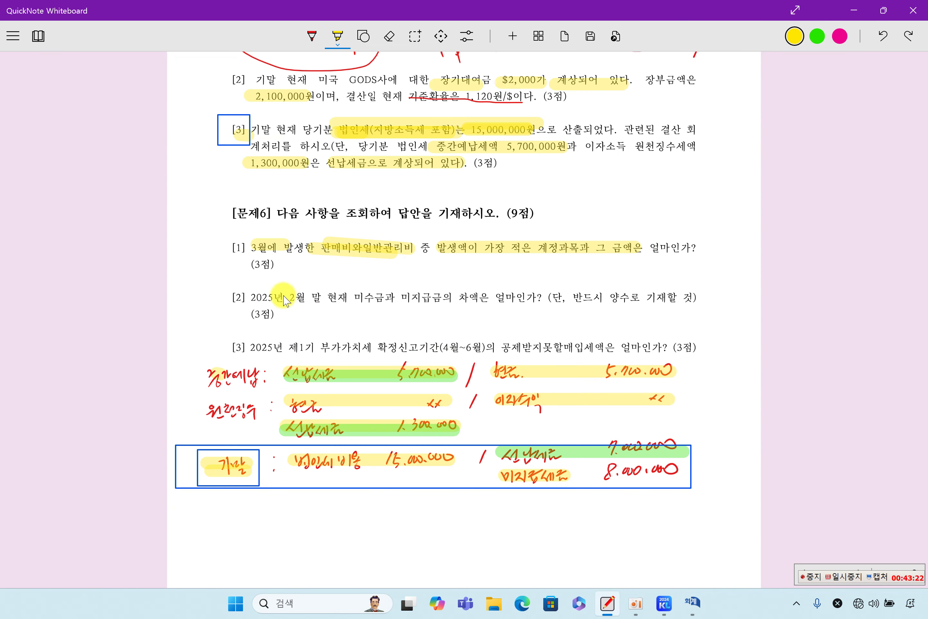
left_click_drag(354, 297, 488, 298)
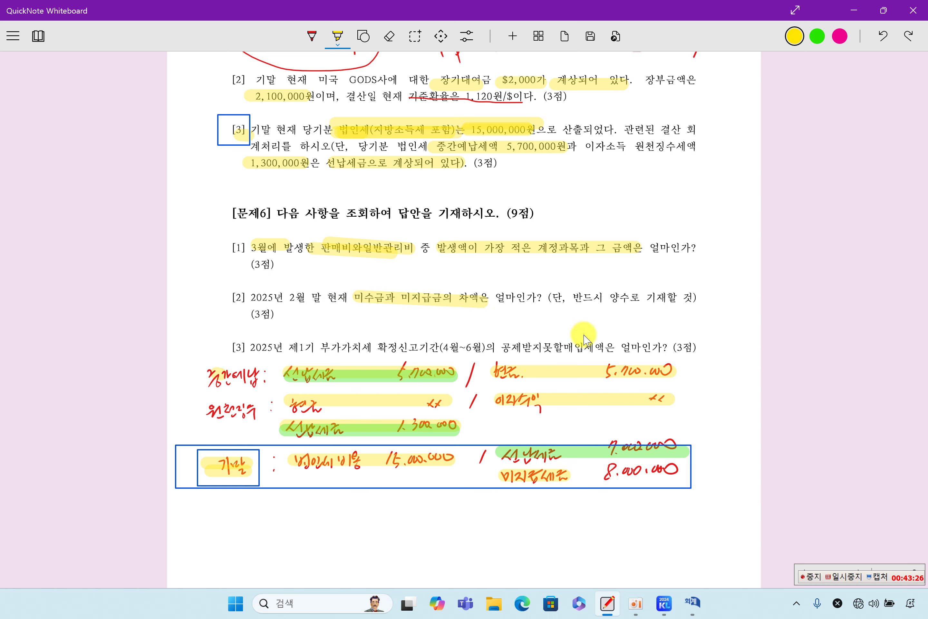
left_click_drag(577, 298, 690, 299)
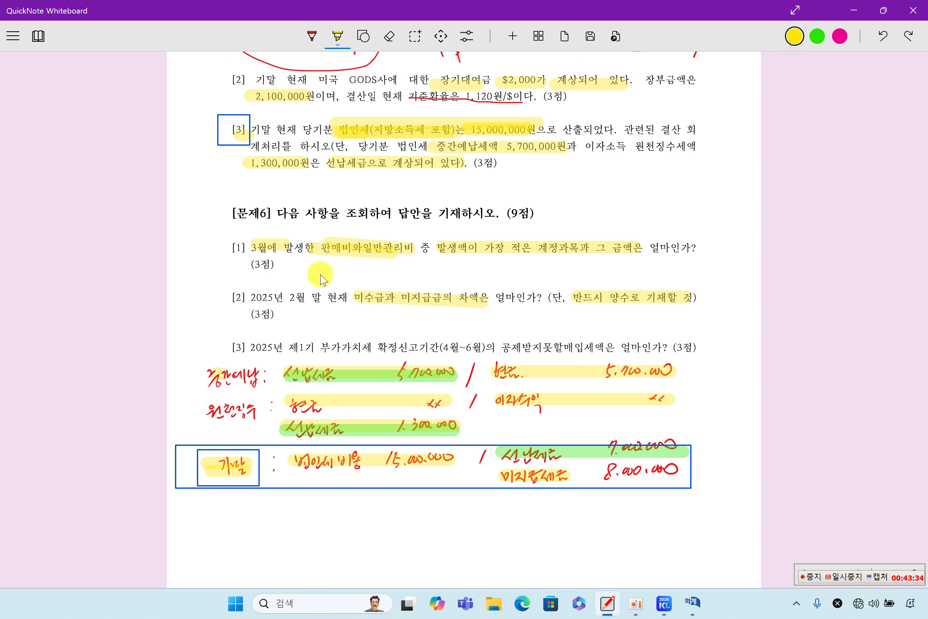
left_click_drag(242, 302, 318, 310)
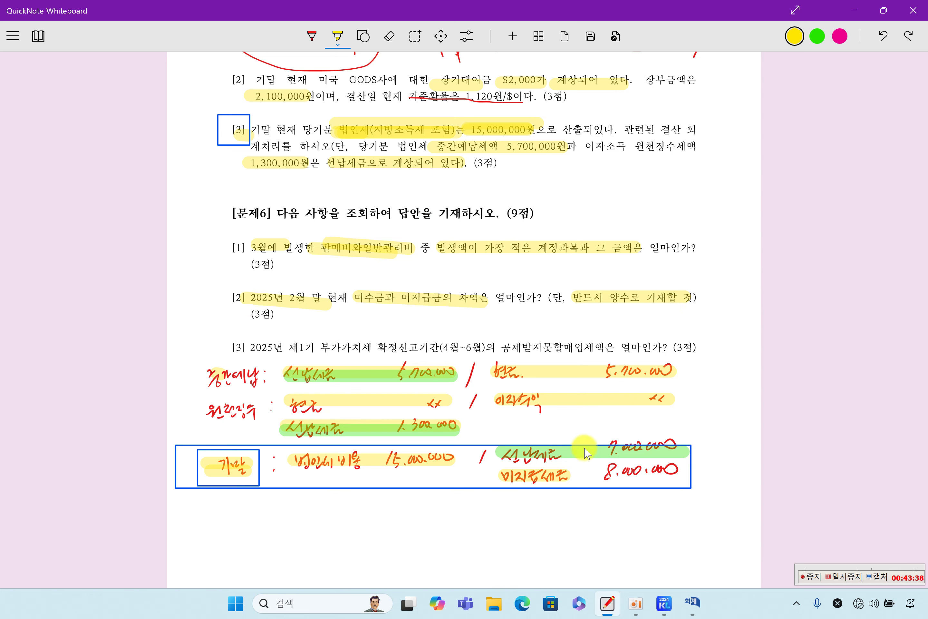
Step: Switch to the KL 케이렙 accounting program and show the 재무상태표 for February 2025
left_click(664, 603)
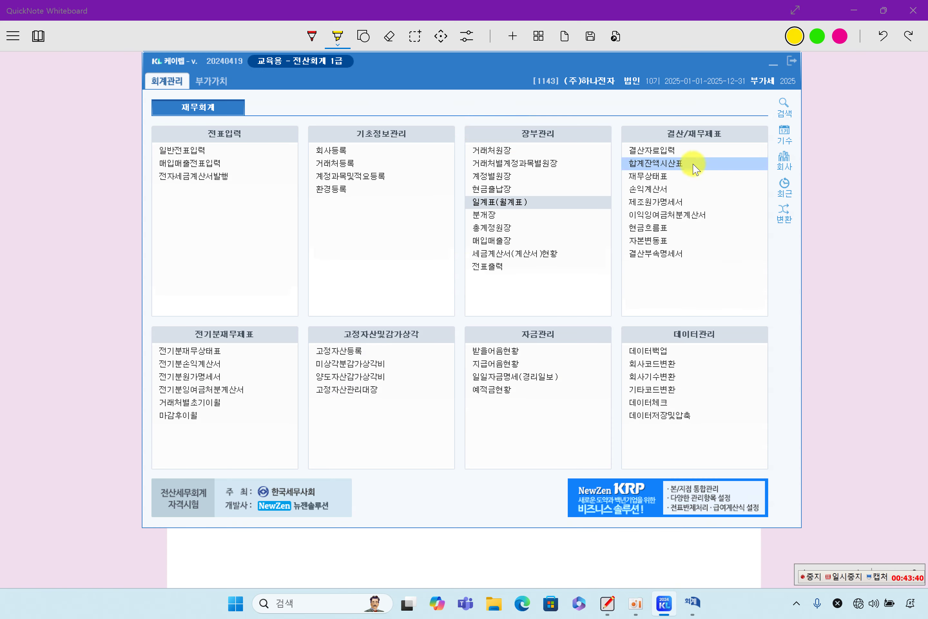
left_click(669, 177)
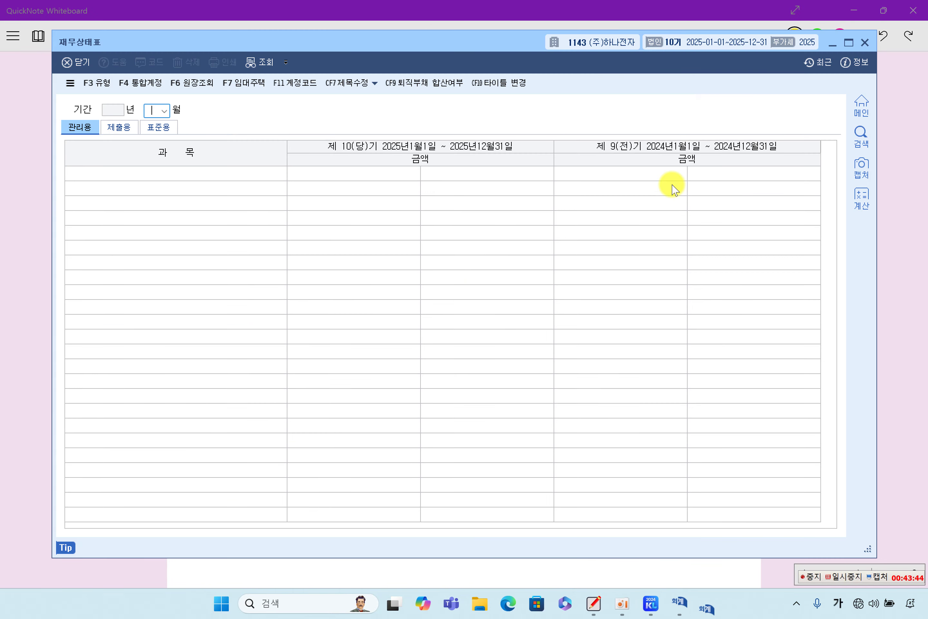
type("2")
key("Return")
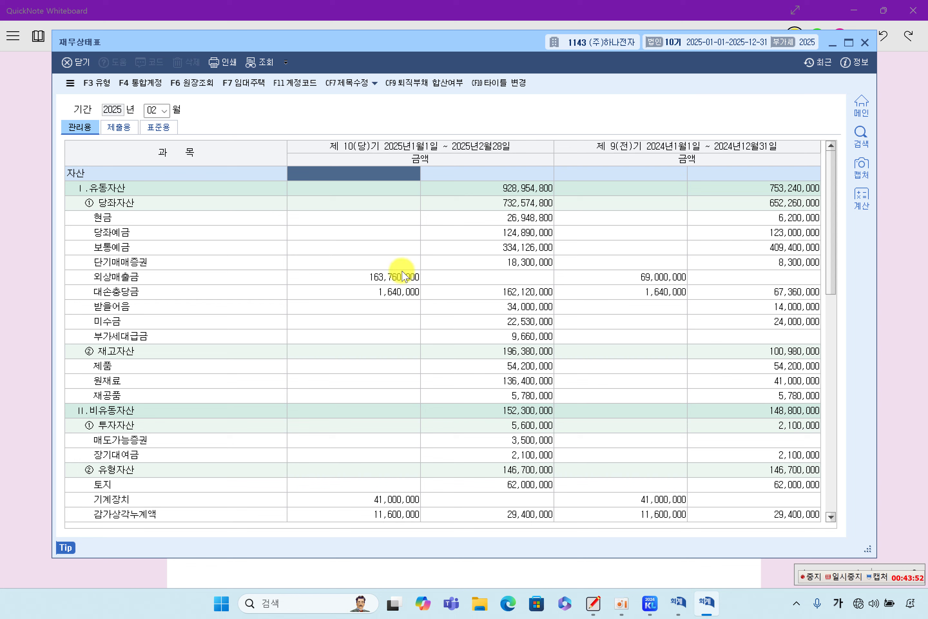
Step: Look up the current-period 미수금 balance under 당좌자산 in the 재무상태표
left_click(212, 306)
left_click(177, 327)
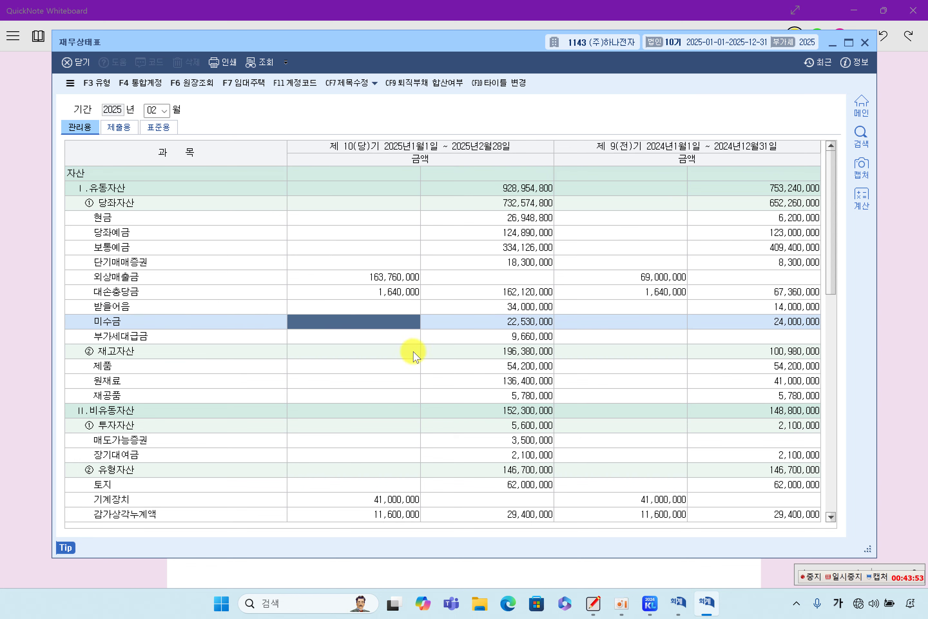
left_click(511, 322)
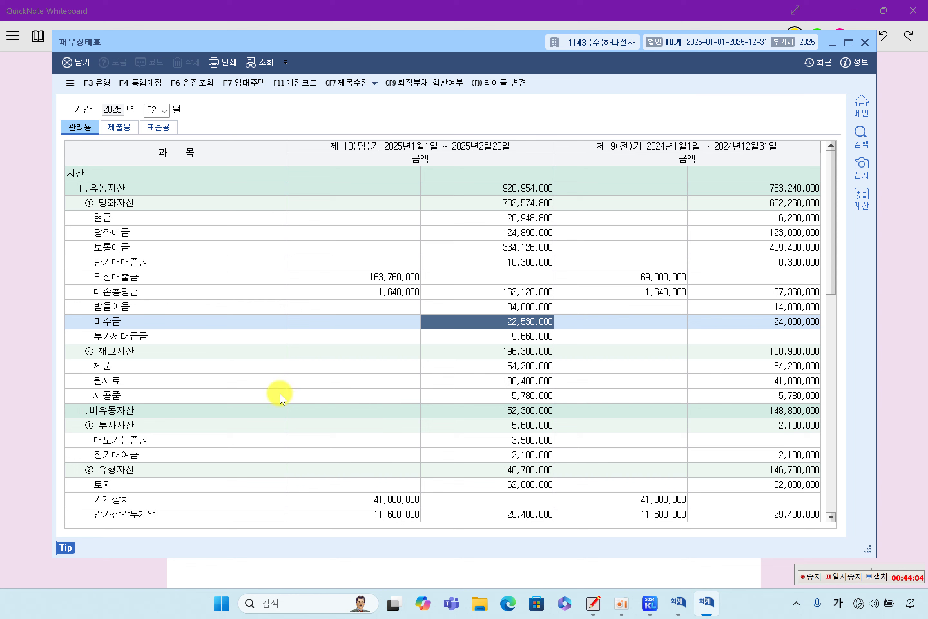
Step: Look up the current-period 미지급금 balance under 유동부채 and return to the QuickNote Whiteboard exam page
scroll(193, 425, "down", 1)
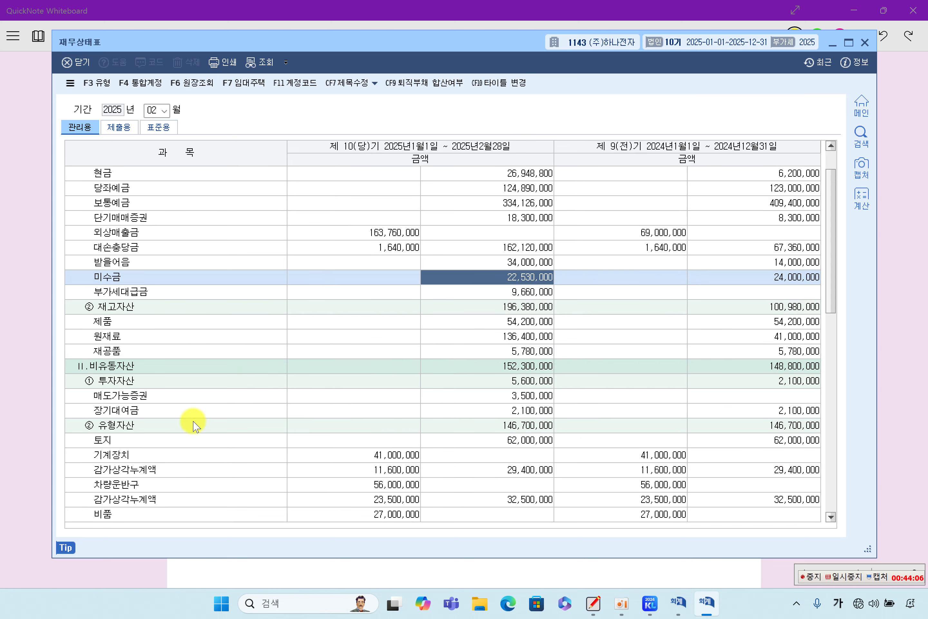
scroll(196, 423, "down", 5)
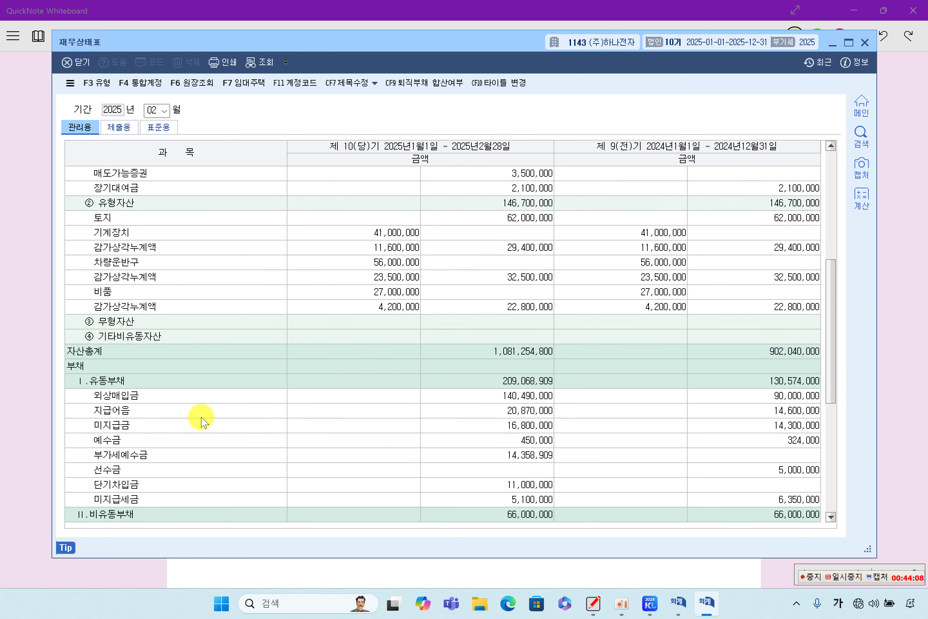
scroll(202, 422, "down", 1)
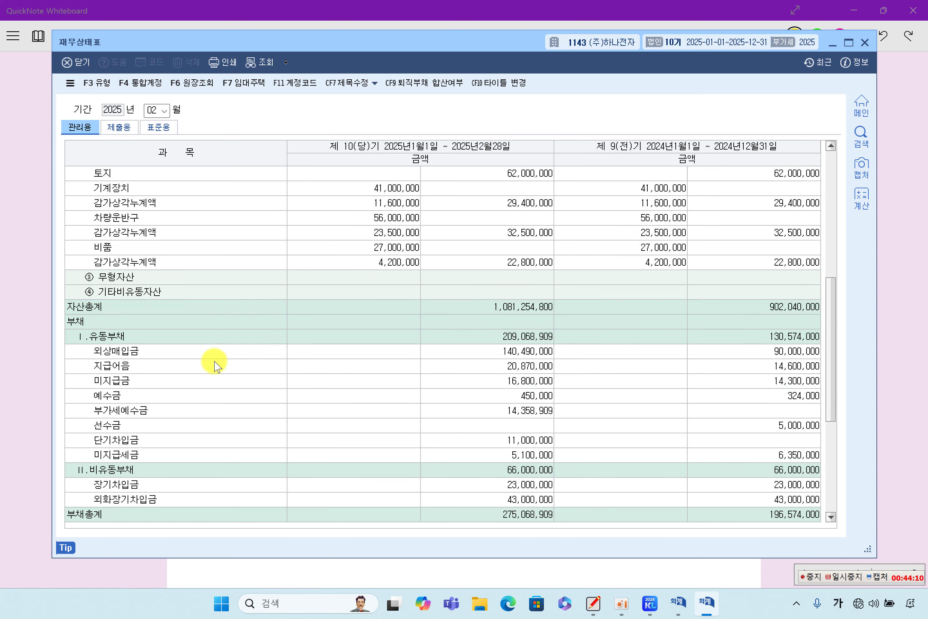
left_click(176, 385)
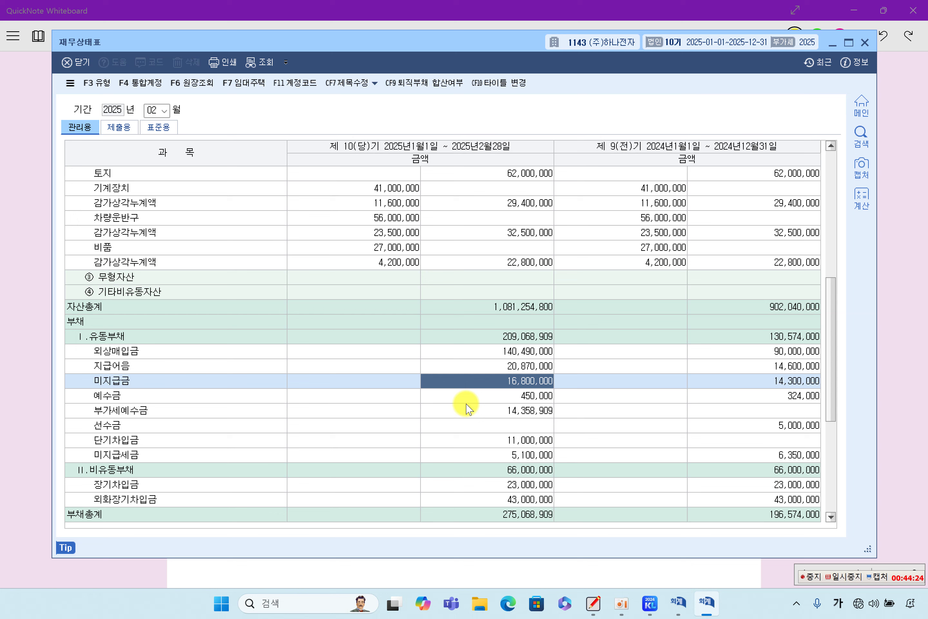
scroll(468, 408, "down", 1)
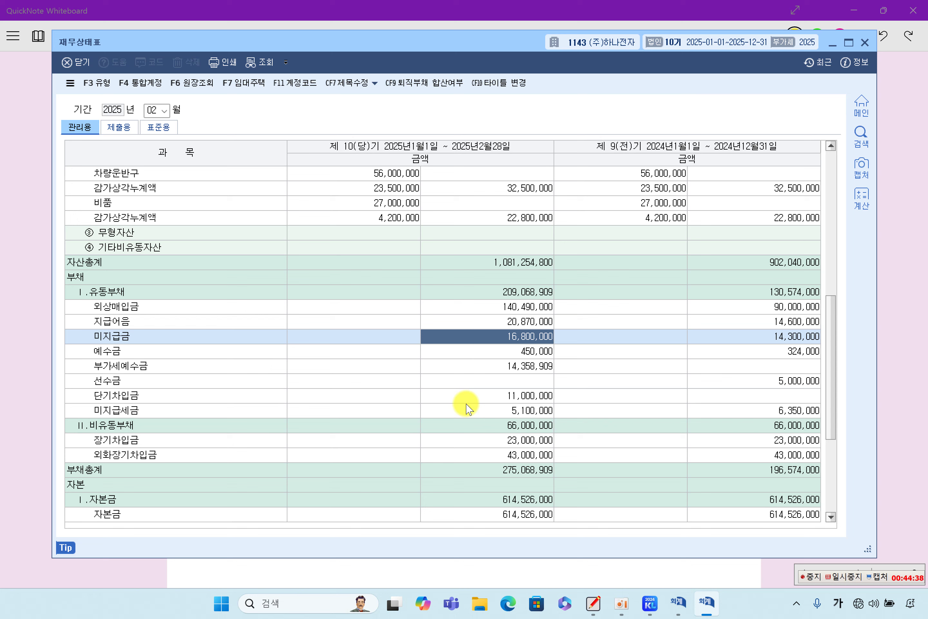
left_click(16, 368)
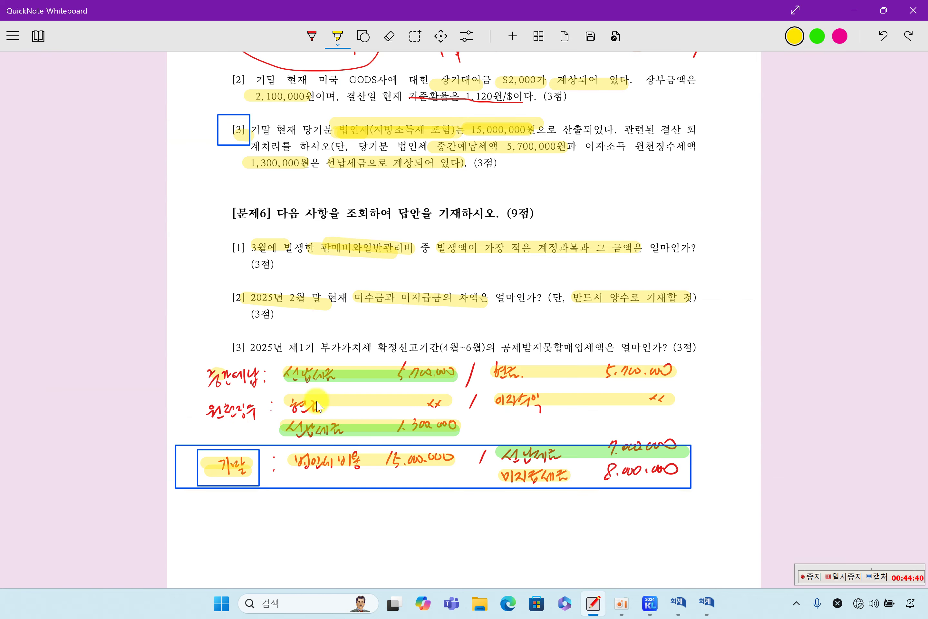
Step: Highlight 제1기, 확정신고기간(4월~6월) and 공제받지못할매입세액 in question [3] of 문제6
left_click_drag(280, 347, 321, 348)
left_click_drag(378, 346, 504, 349)
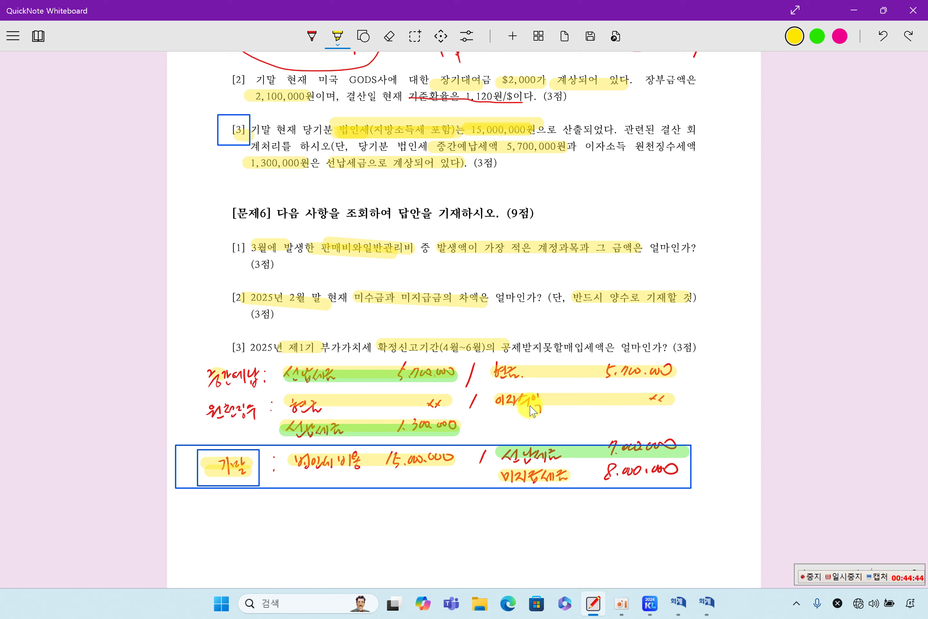
left_click_drag(540, 344, 659, 344)
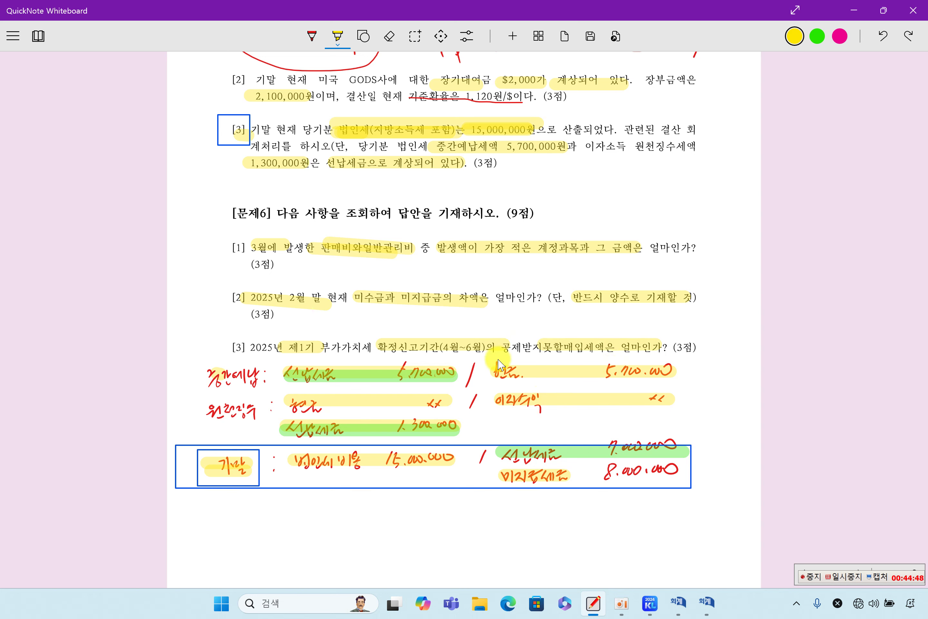
Step: Switch to the KL 케이렙 accounting program and open the 부가가치세신고서 from the 부가가치 section
left_click(650, 602)
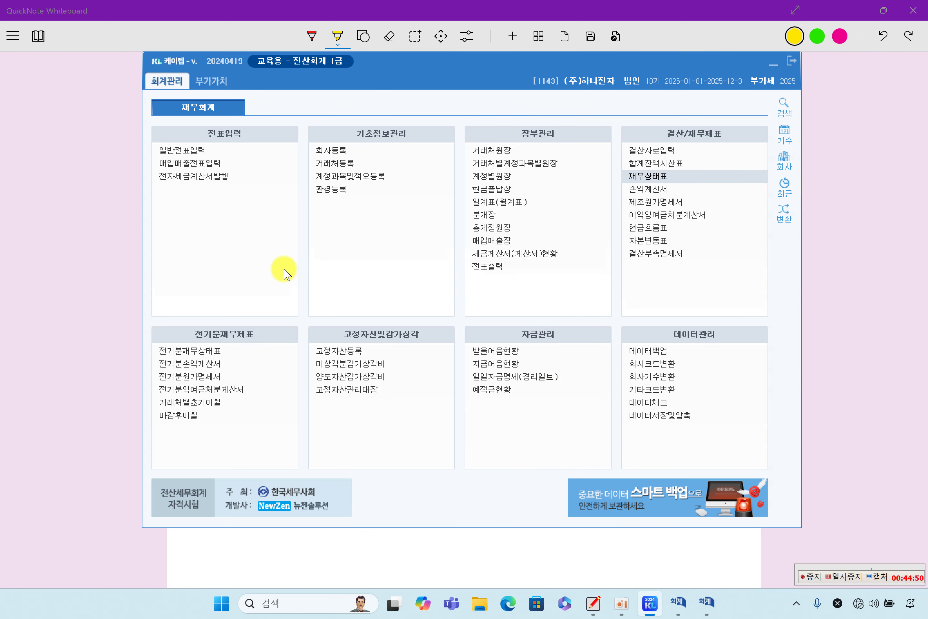
left_click(212, 82)
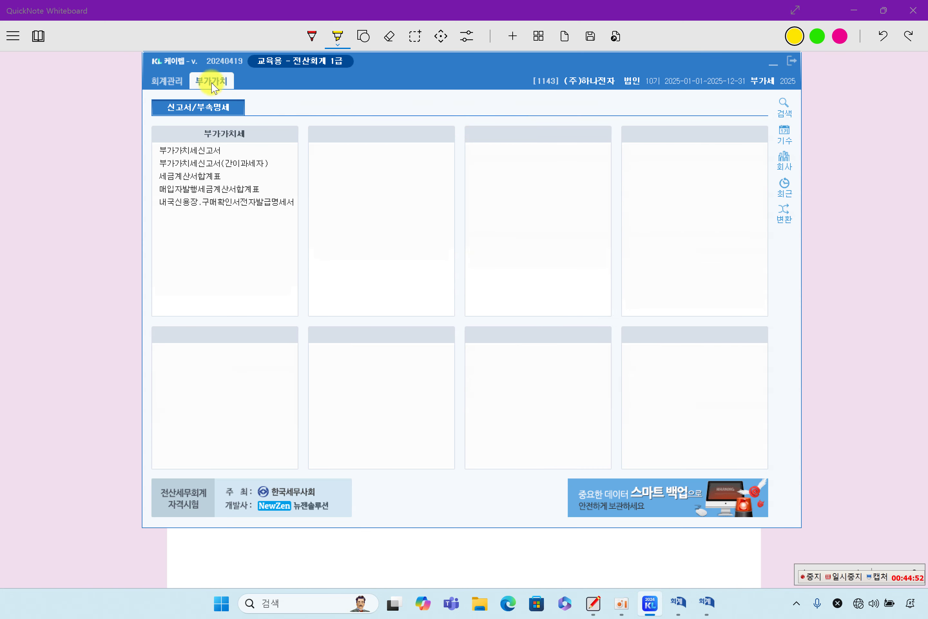
left_click(230, 150)
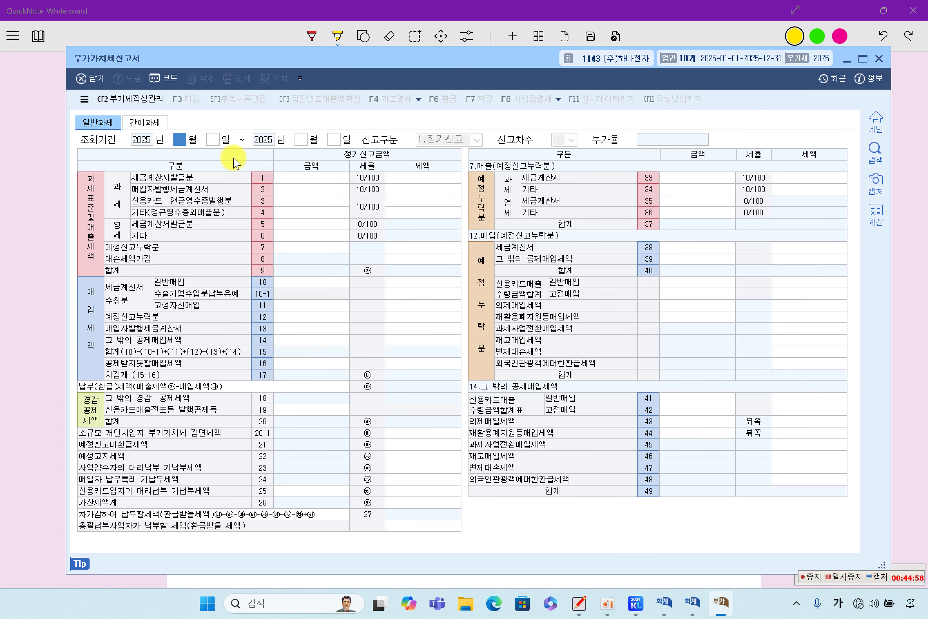
Step: Recheck the exam question in QuickNote, return to the 부가가치세신고서 and query the period 2025년 4월 1일 to 6월 30일
key("alt+Tab")
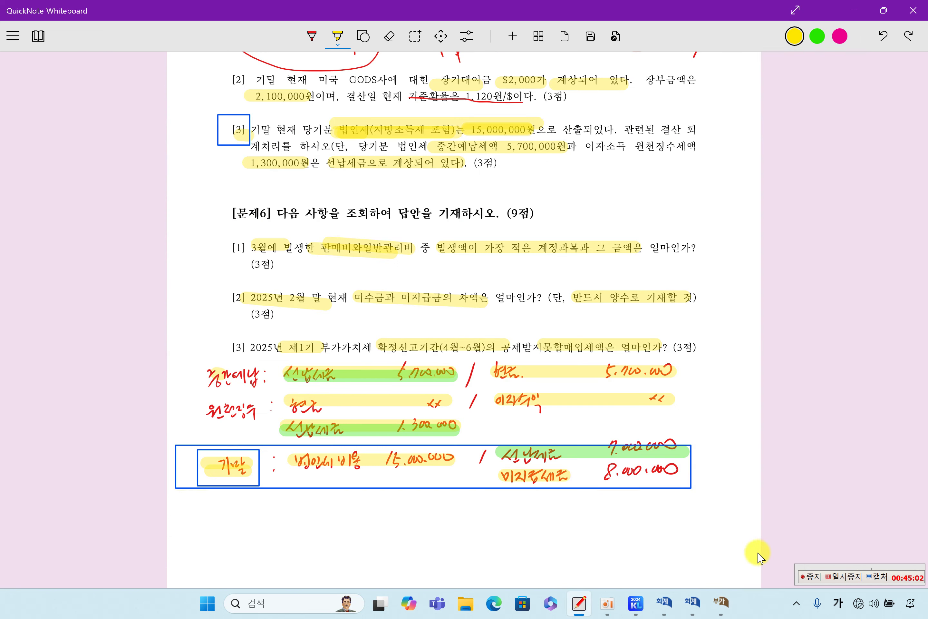
left_click(721, 601)
key("Return")
type("1")
key("Return")
type("6")
key("Return")
key("Return")
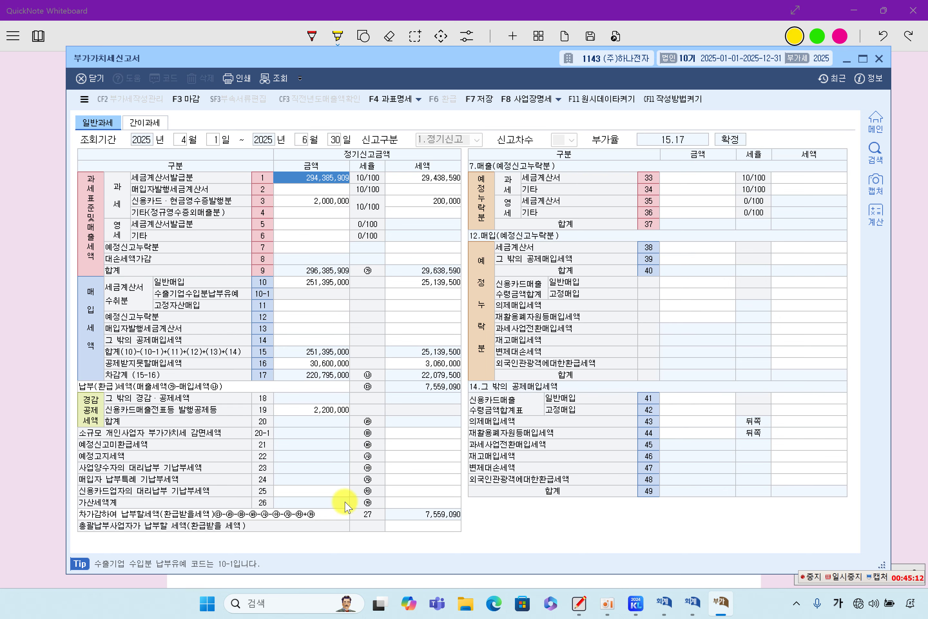
Step: Look up the amount and 세액 of 공제받지못할매입세액 on line 16, and return to the QuickNote Whiteboard exam page
left_click(314, 363)
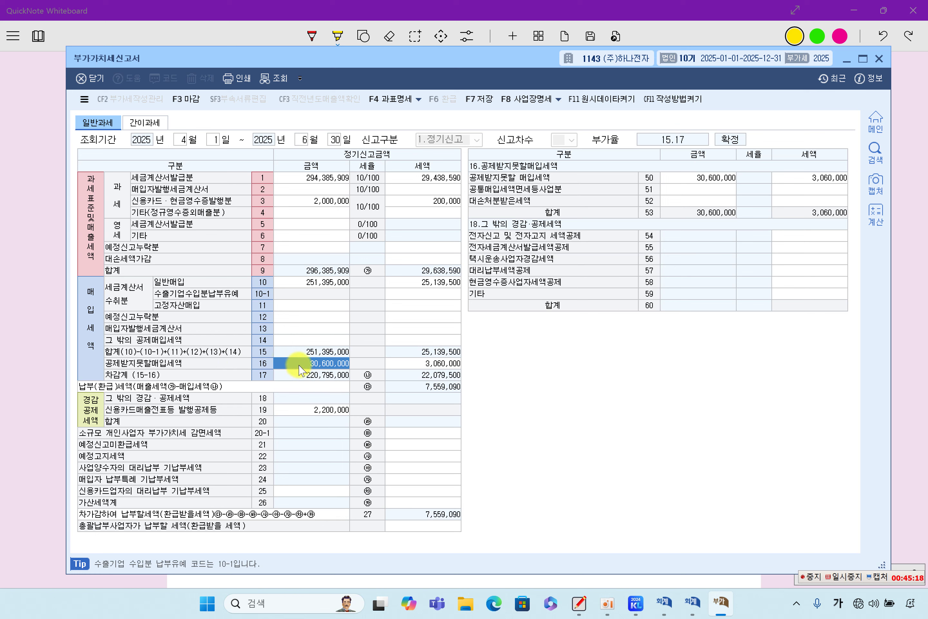
left_click(393, 365)
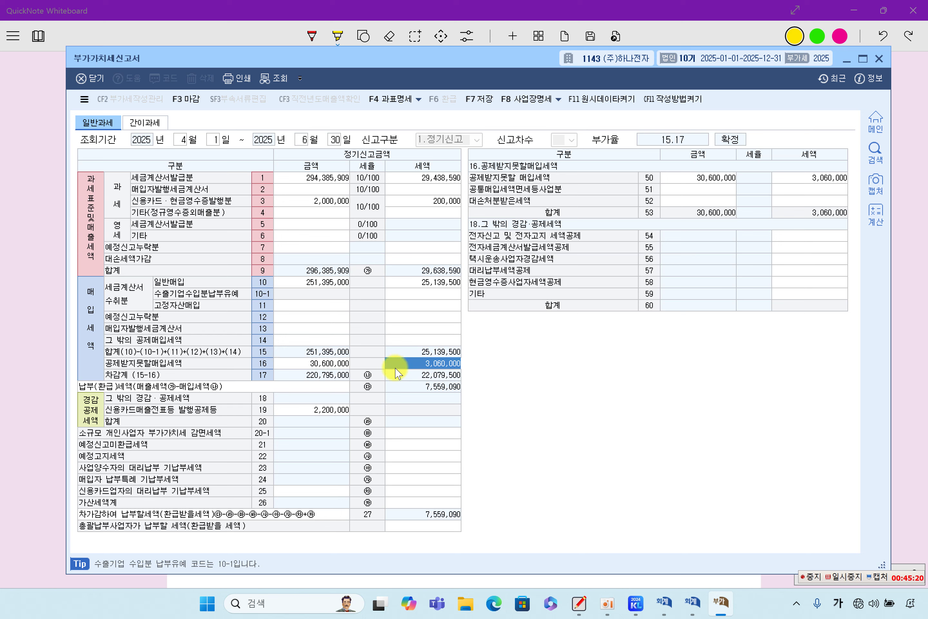
left_click(308, 365)
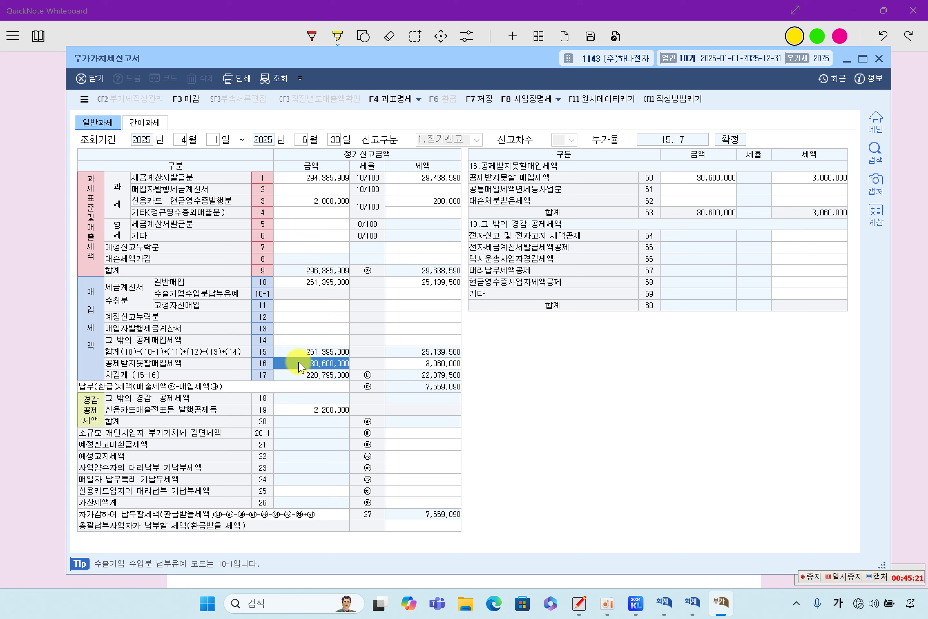
left_click(398, 365)
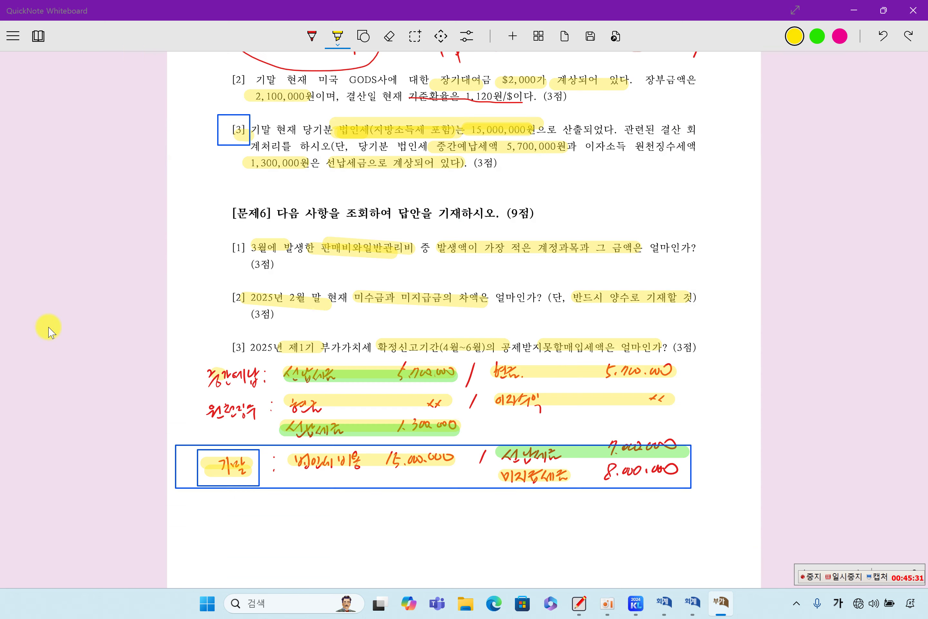
left_click(50, 332)
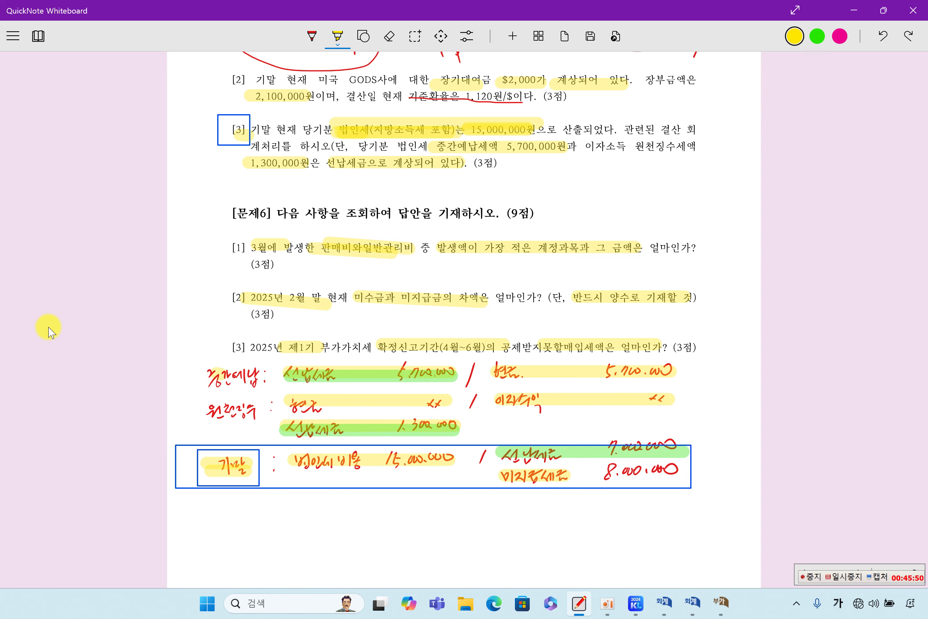
left_click(812, 577)
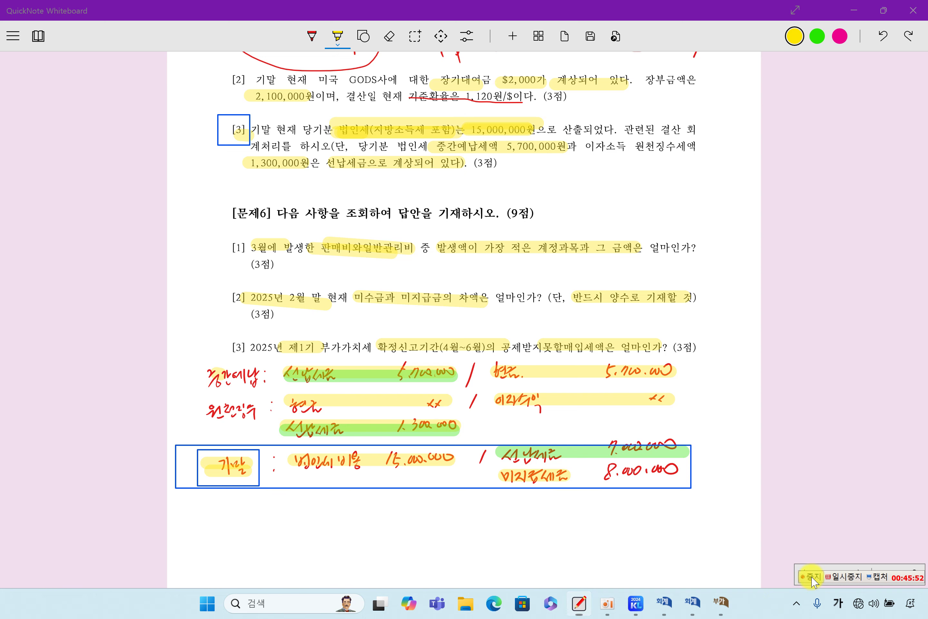